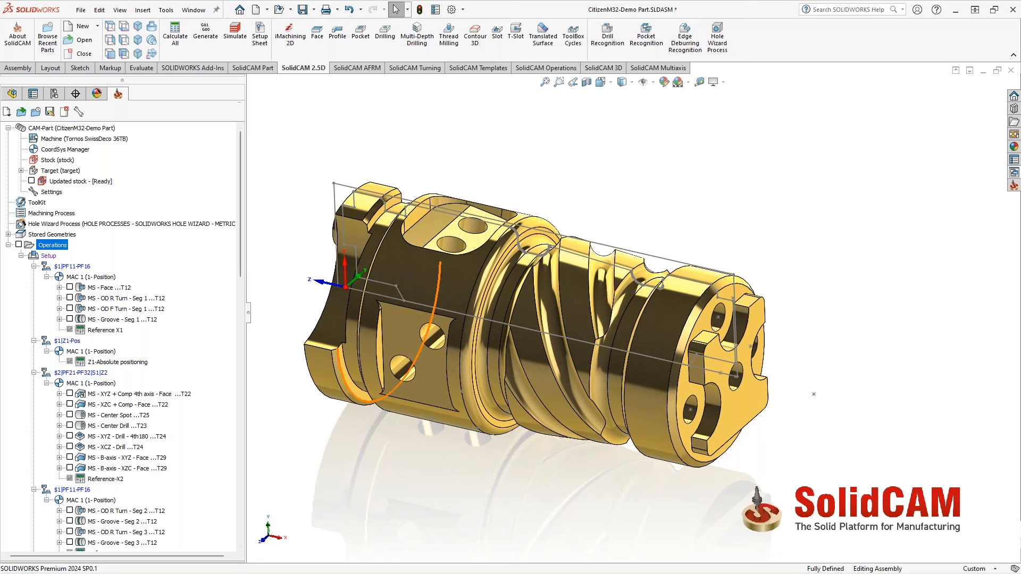
Open the ToolKit of the CAM part and maximize the Machine Preview window
{"action": "left_click", "coordinate": [38, 202]}
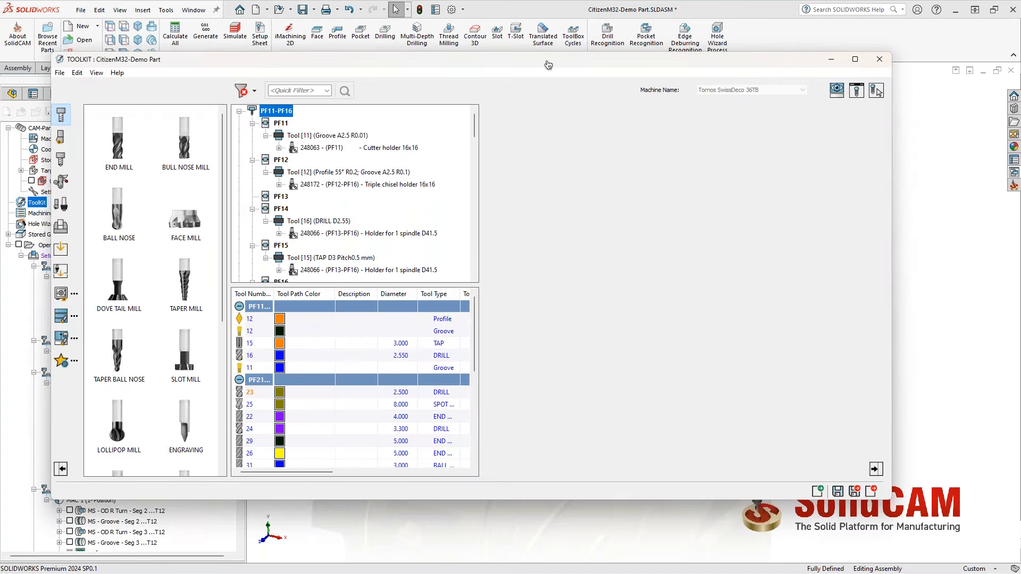
{"action": "left_click_drag", "start_coordinate": [548, 64], "coordinate": [545, 76]}
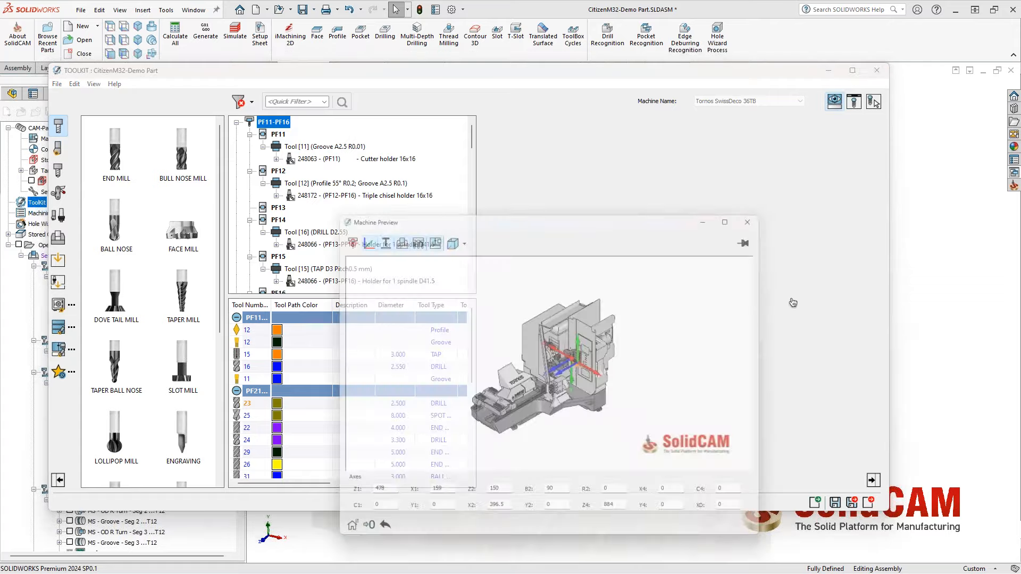
{"action": "double_click", "coordinate": [660, 215]}
Move the machine's X1 axis to 148 in the preview of the main gang tools
{"action": "scroll", "coordinate": [528, 332], "scroll_direction": "up", "scroll_amount": 5}
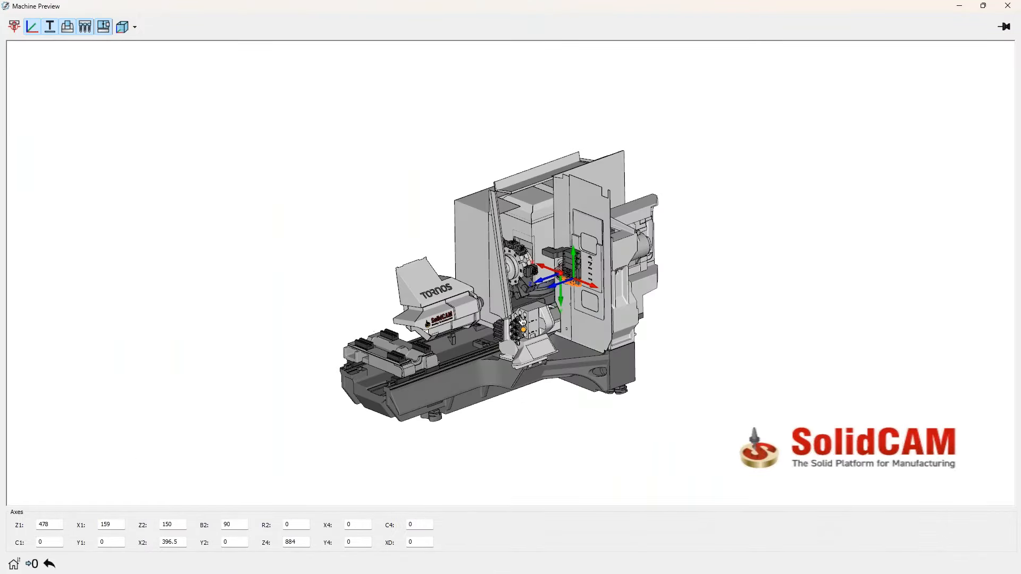
{"action": "scroll", "coordinate": [528, 288], "scroll_direction": "up", "scroll_amount": 6}
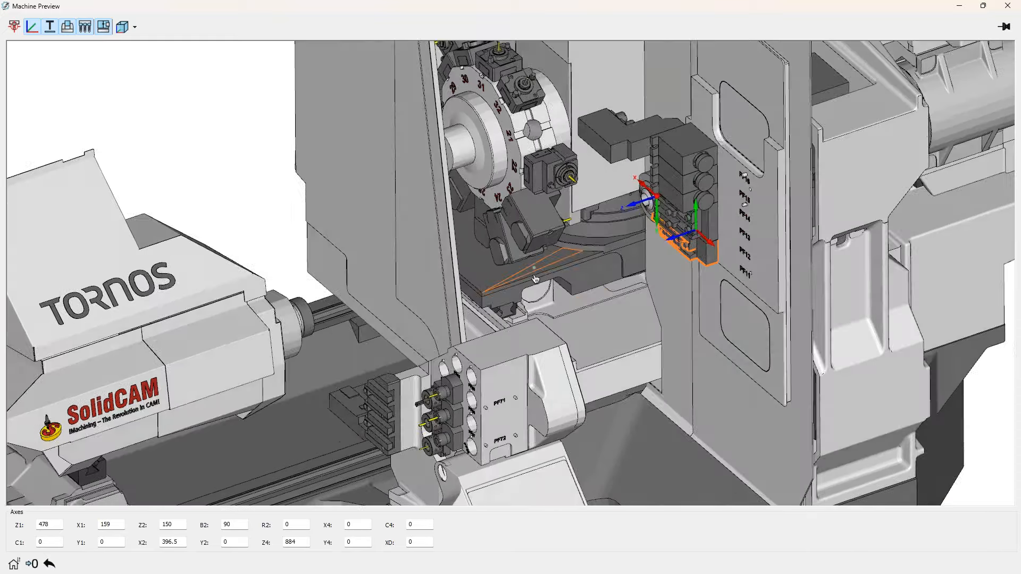
{"action": "middle_click_drag", "start_coordinate": [535, 280], "coordinate": [566, 304]}
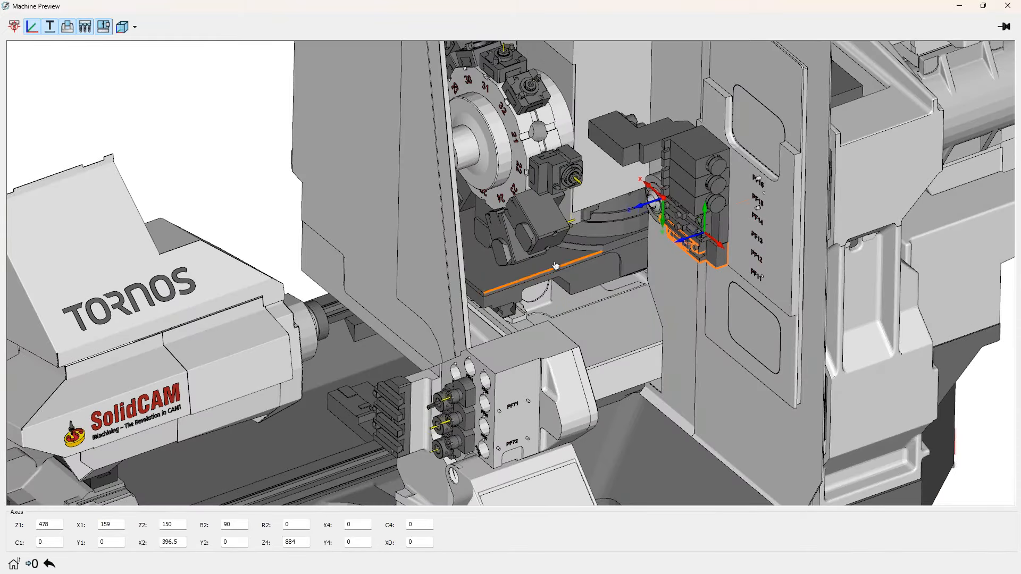
{"action": "scroll", "coordinate": [553, 305], "scroll_direction": "up", "scroll_amount": 1}
{"action": "middle_click_drag", "start_coordinate": [560, 267], "coordinate": [633, 263]}
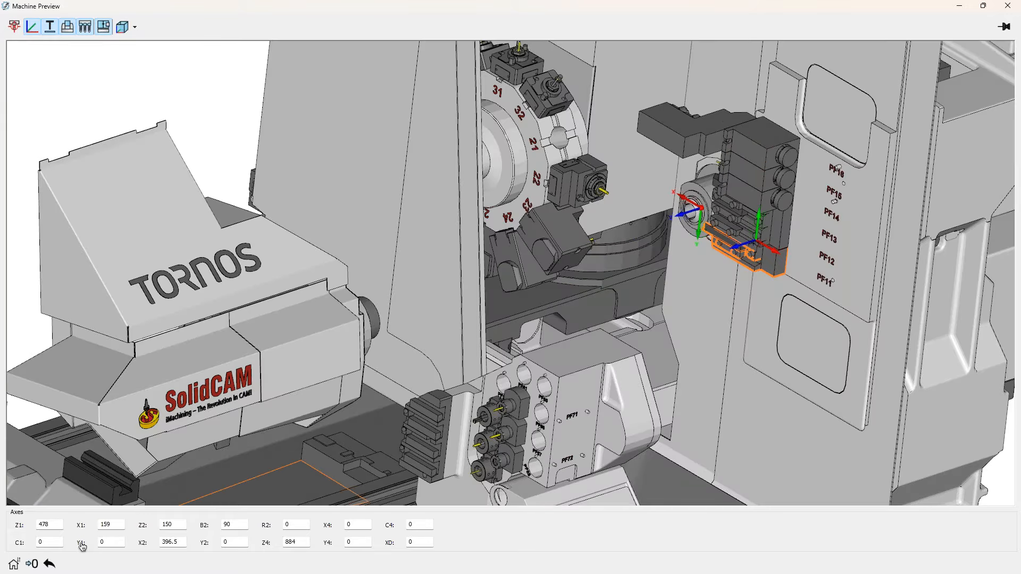
{"action": "double_click", "coordinate": [116, 524]}
{"action": "type", "text": "148"}
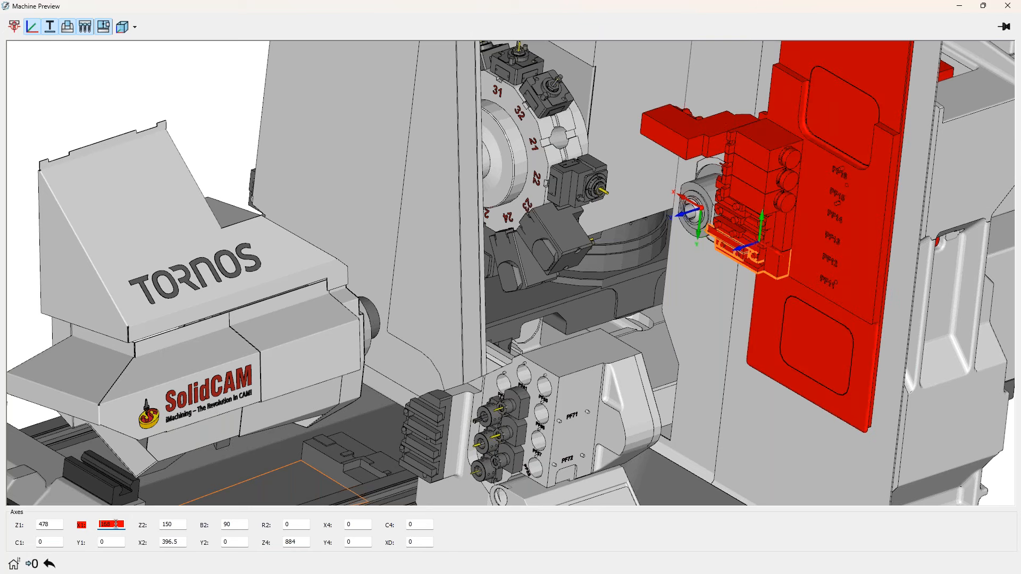
{"action": "key", "text": "Return"}
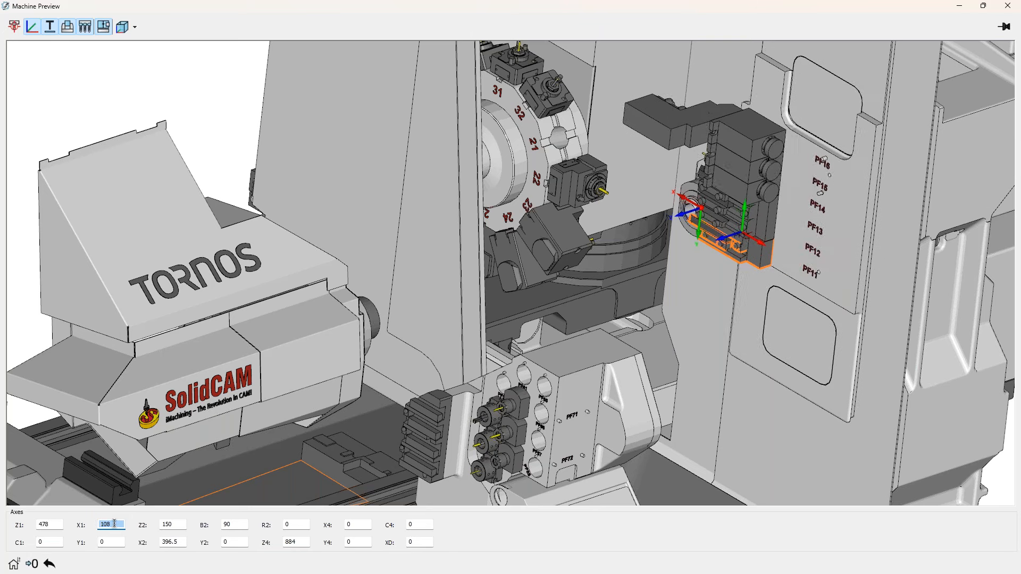
Rotate the machine's revolver turret by setting the B2 axis to 80
{"action": "middle_click_drag", "start_coordinate": [612, 212], "coordinate": [584, 315]}
{"action": "middle_click_drag", "start_coordinate": [427, 274], "coordinate": [445, 397]}
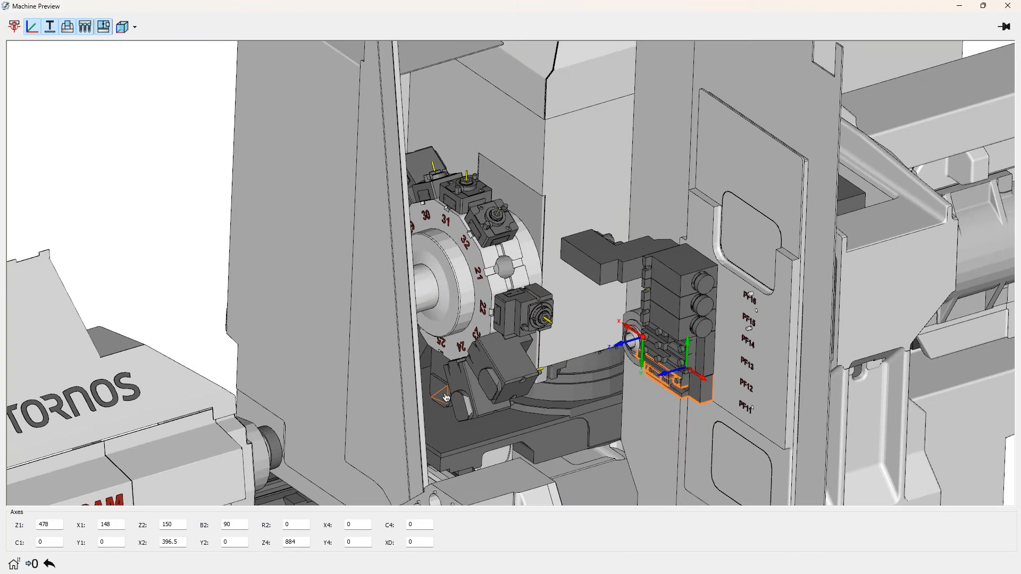
{"action": "double_click", "coordinate": [237, 525]}
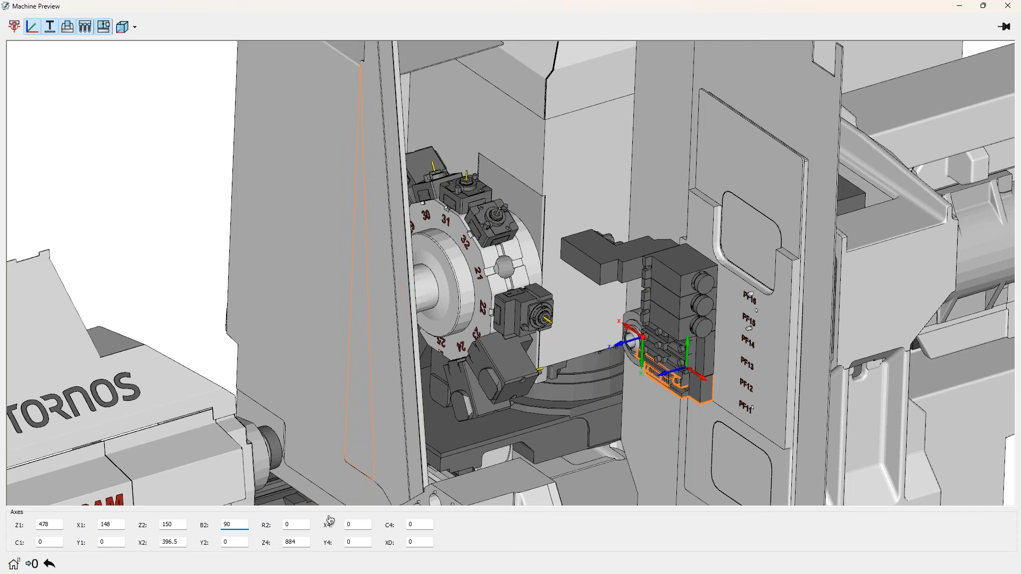
{"action": "scroll", "coordinate": [232, 526], "scroll_direction": "down", "scroll_amount": 6}
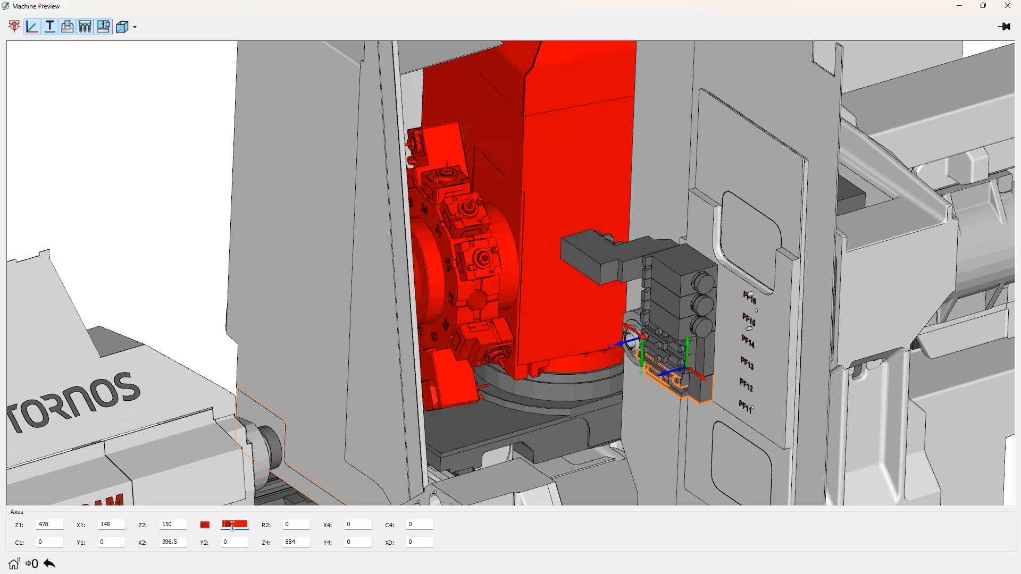
{"action": "scroll", "coordinate": [233, 526], "scroll_direction": "up", "scroll_amount": 5}
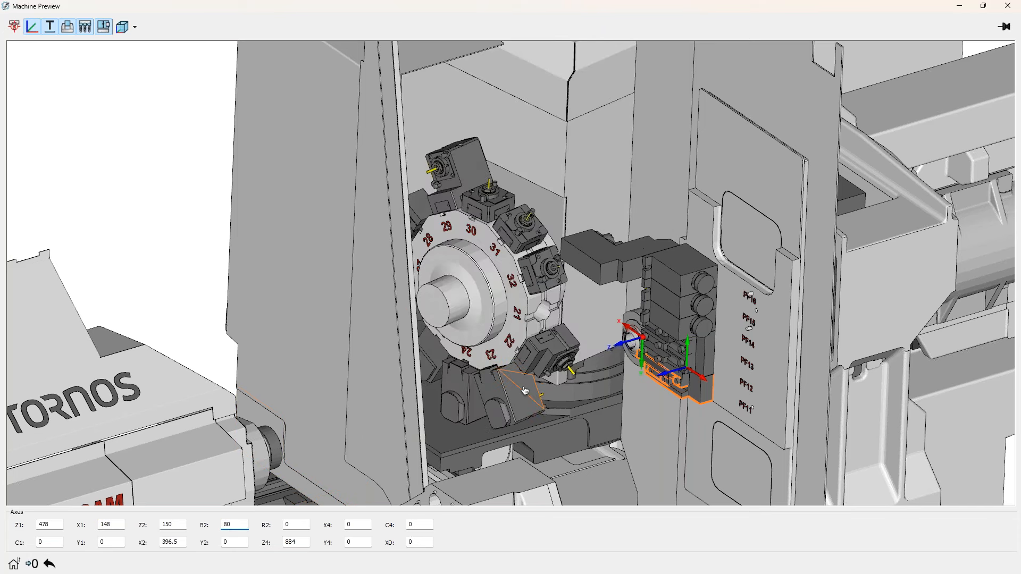
Restore the Machine Preview to a smaller window and place it beside the ToolKit's tool list
{"action": "middle_click_drag", "start_coordinate": [532, 371], "coordinate": [577, 248]}
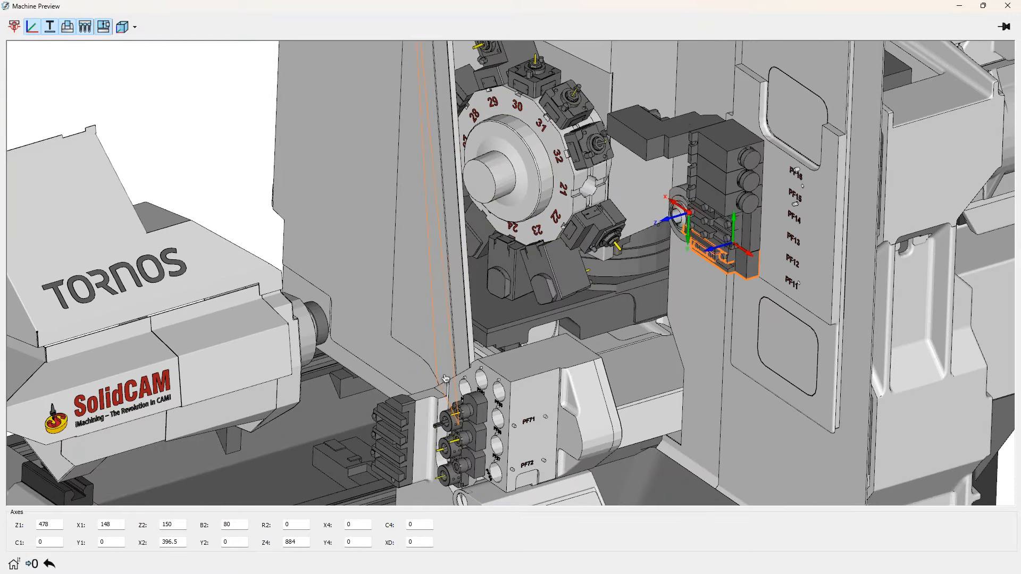
{"action": "middle_click_drag", "start_coordinate": [445, 384], "coordinate": [434, 384]}
{"action": "middle_click_drag", "start_coordinate": [456, 437], "coordinate": [419, 379], "text": "ctrl"}
{"action": "middle_click_drag", "start_coordinate": [575, 207], "coordinate": [580, 262], "text": "ctrl"}
{"action": "left_click_drag", "start_coordinate": [614, 5], "coordinate": [694, 156]}
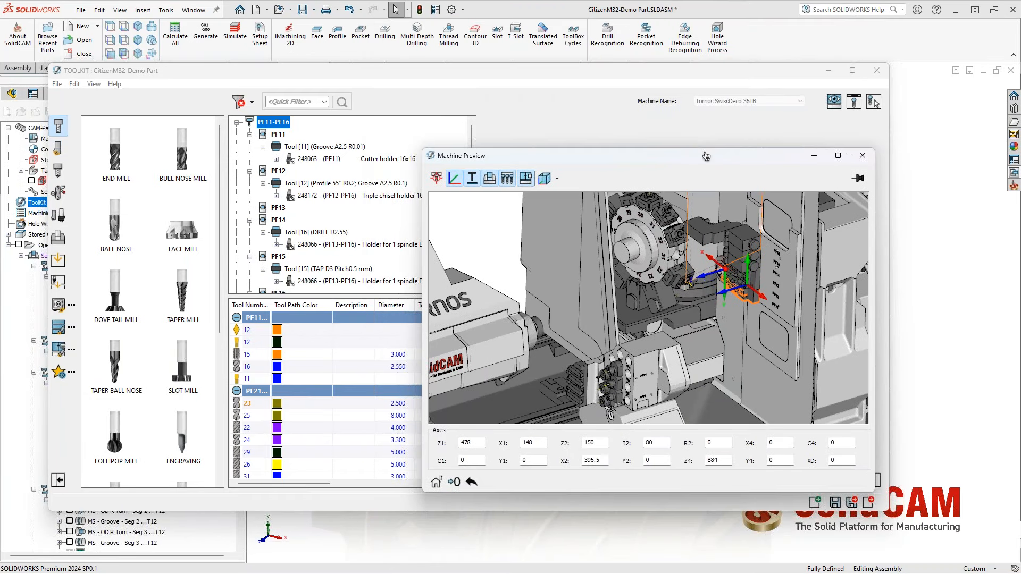
{"action": "left_click_drag", "start_coordinate": [699, 149], "coordinate": [775, 142]}
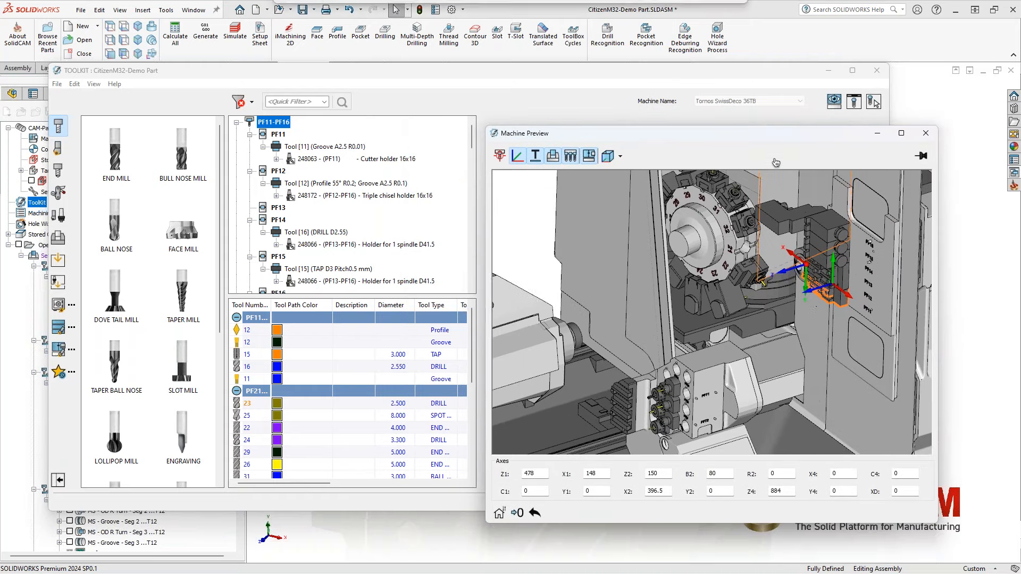
Examine station 21 and the neighbouring holders on the revolver turret in the machine preview
{"action": "scroll", "coordinate": [766, 207], "scroll_direction": "up", "scroll_amount": 4}
{"action": "scroll", "coordinate": [731, 315], "scroll_direction": "up", "scroll_amount": 2}
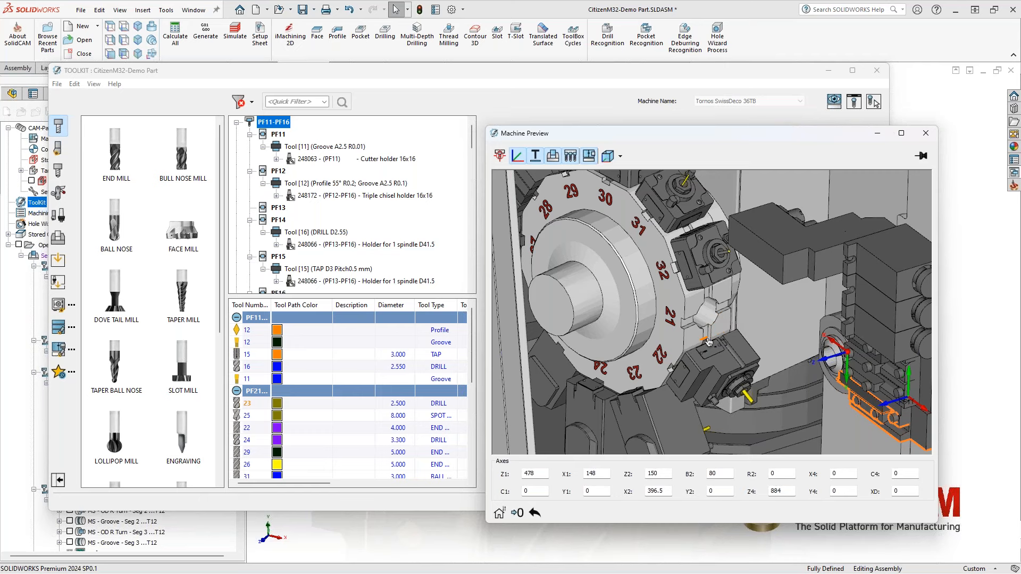
{"action": "scroll", "coordinate": [707, 335], "scroll_direction": "down", "scroll_amount": 3}
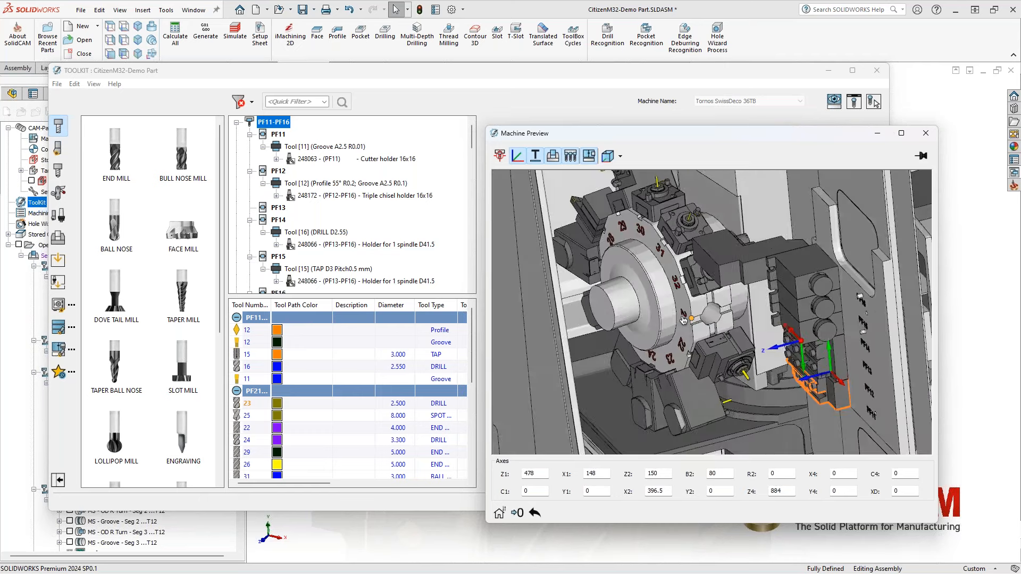
{"action": "scroll", "coordinate": [698, 319], "scroll_direction": "down", "scroll_amount": 1}
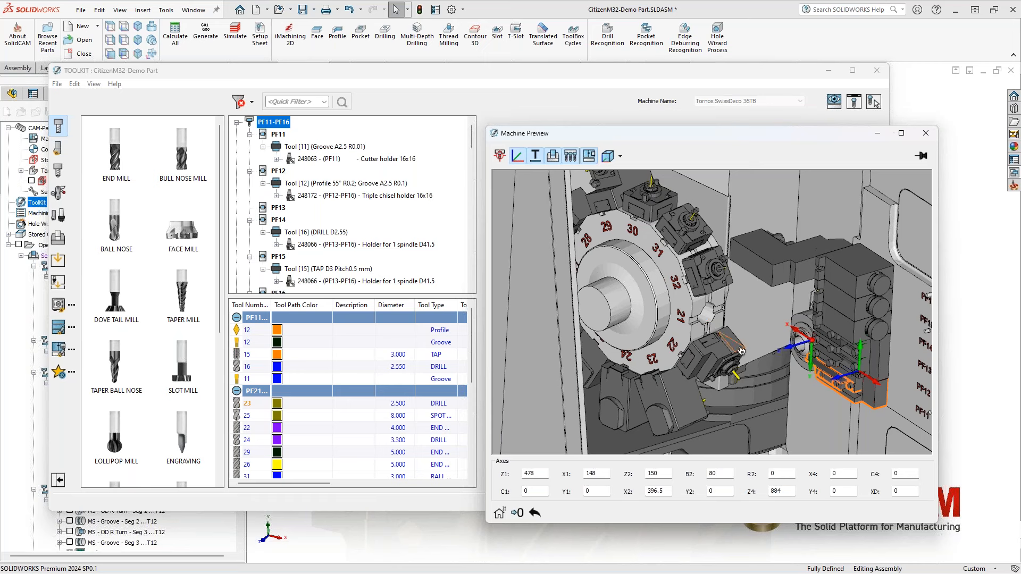
{"action": "left_click_drag", "start_coordinate": [701, 137], "coordinate": [723, 159]}
{"action": "scroll", "coordinate": [725, 339], "scroll_direction": "up", "scroll_amount": 3}
{"action": "mouse_move", "coordinate": [725, 339]}
{"action": "middle_mouse_down"}
{"action": "mouse_move", "coordinate": [755, 335]}
{"action": "mouse_move", "coordinate": [719, 333]}
{"action": "middle_mouse_up"}
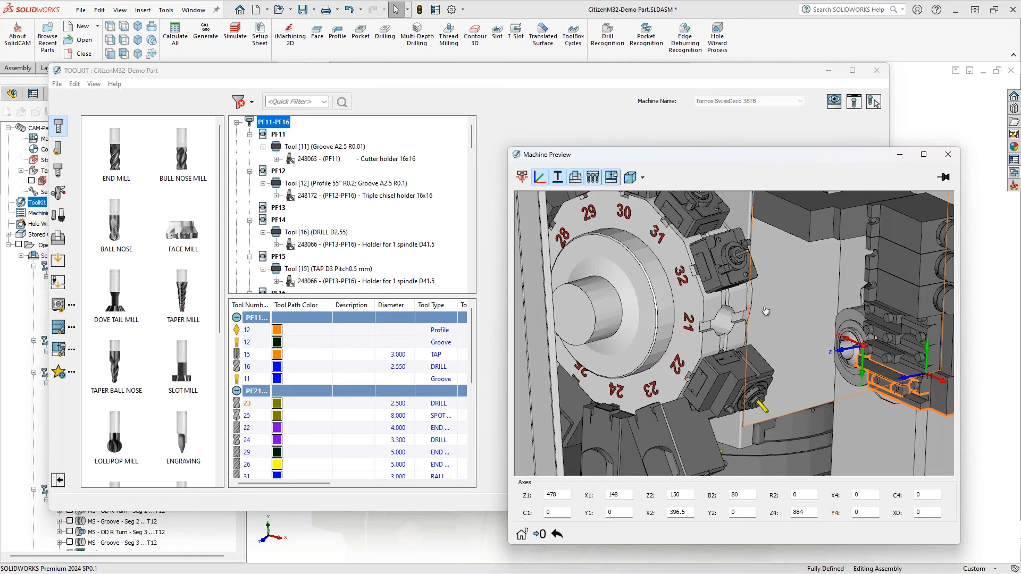
Add a Holder component to the empty station PF21 of the PF21-PF32 revolver
{"action": "scroll", "coordinate": [343, 252], "scroll_direction": "down", "scroll_amount": 8}
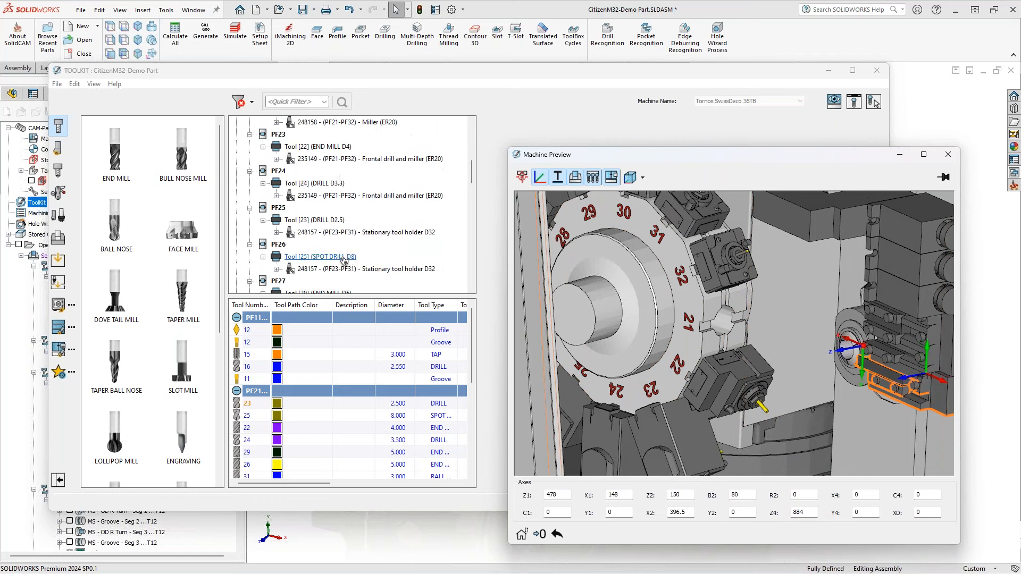
{"action": "scroll", "coordinate": [343, 252], "scroll_direction": "up", "scroll_amount": 2}
{"action": "left_click", "coordinate": [276, 159]}
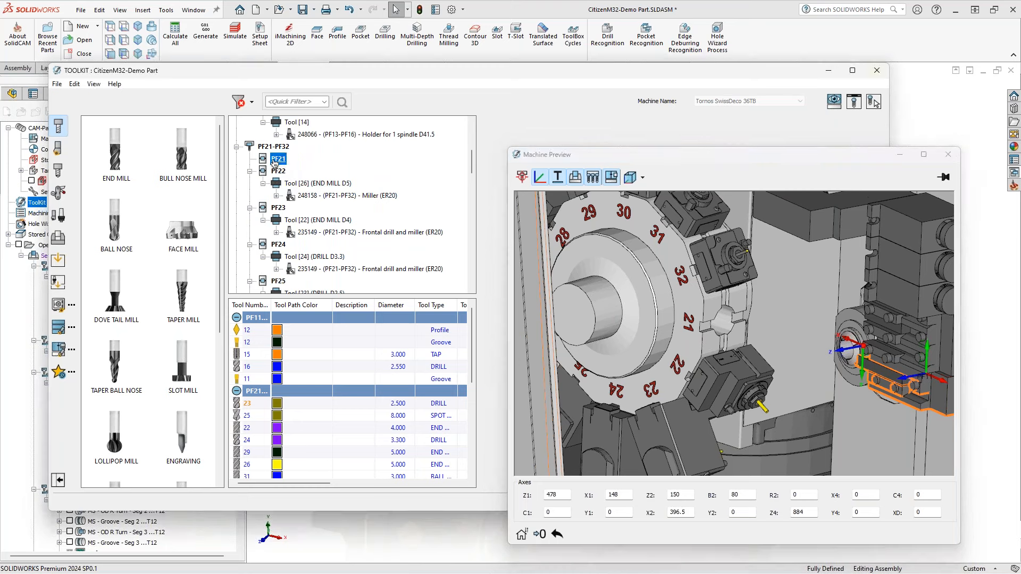
{"action": "left_click", "coordinate": [59, 171]}
{"action": "left_click", "coordinate": [63, 240]}
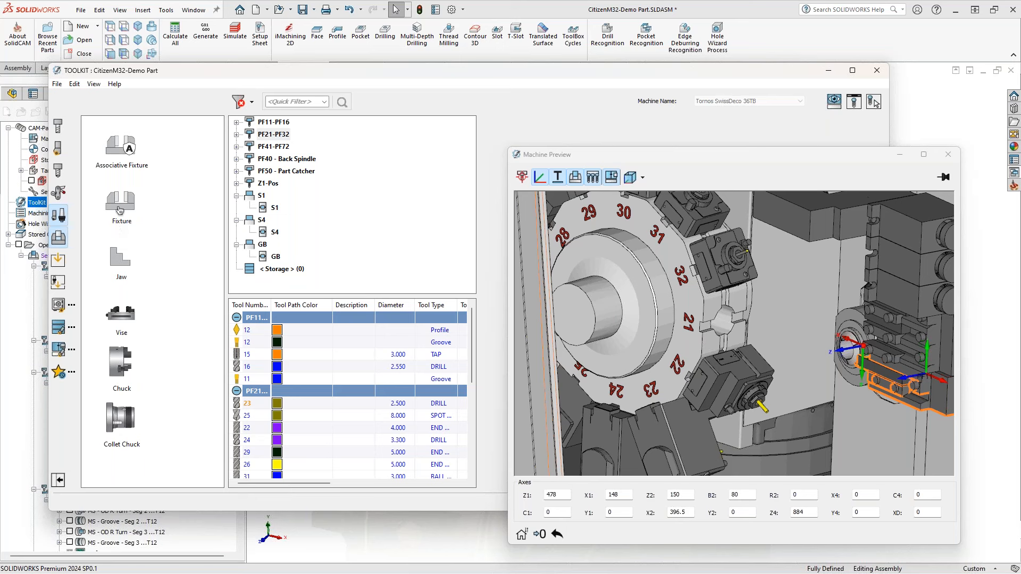
{"action": "left_click", "coordinate": [60, 216]}
{"action": "left_click_drag", "start_coordinate": [108, 219], "coordinate": [276, 136]}
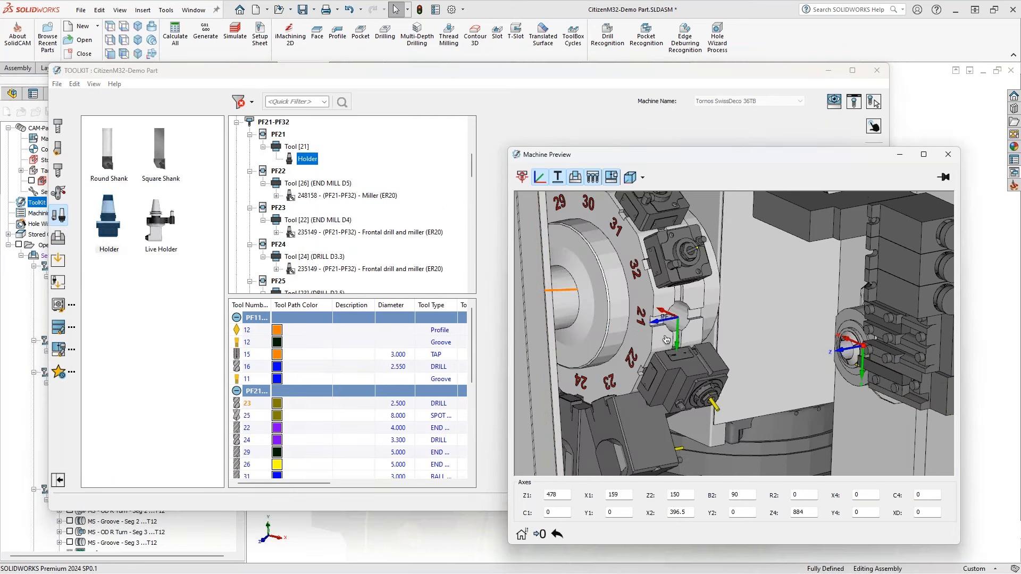
Browse for the new holder's first STL shape file in the Tornos\SwissDECO\Revolver (PF21-PF32) folder
{"action": "scroll", "coordinate": [686, 322], "scroll_direction": "up", "scroll_amount": 2}
{"action": "left_click_drag", "start_coordinate": [707, 160], "coordinate": [743, 270]}
{"action": "left_click", "coordinate": [664, 227]}
{"action": "left_click", "coordinate": [664, 227]}
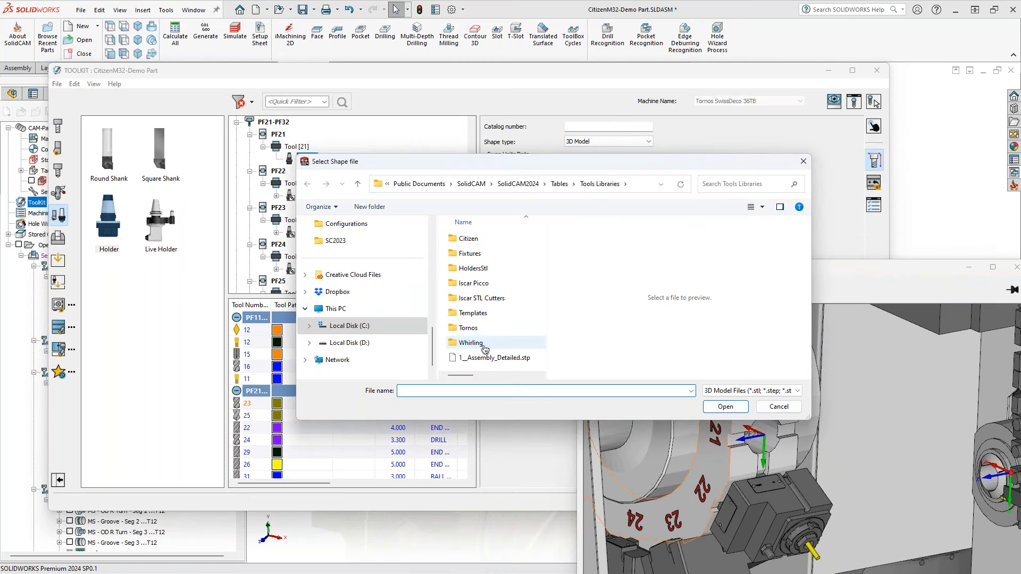
{"action": "double_click", "coordinate": [469, 328]}
{"action": "double_click", "coordinate": [471, 268]}
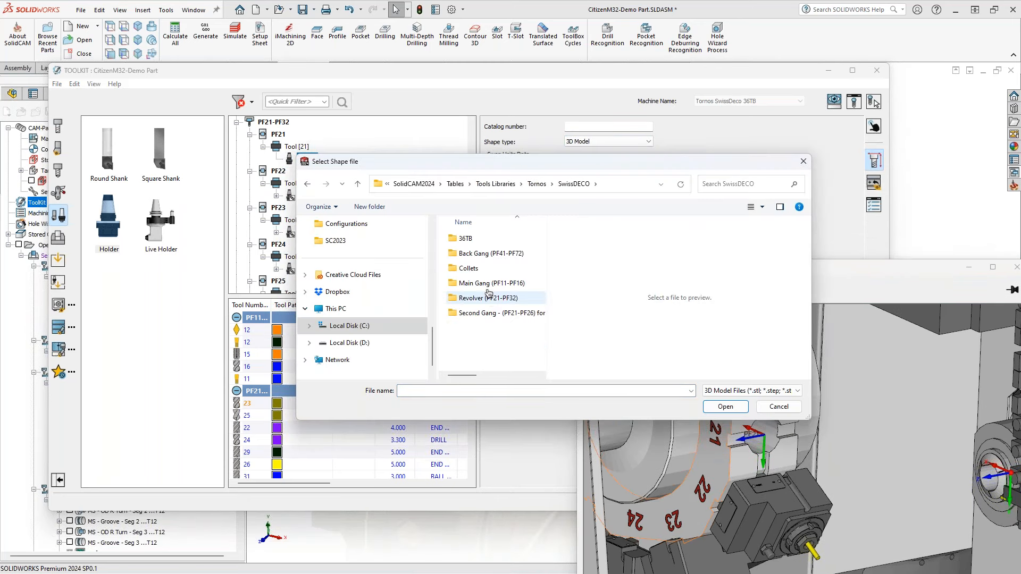
{"action": "double_click", "coordinate": [482, 306]}
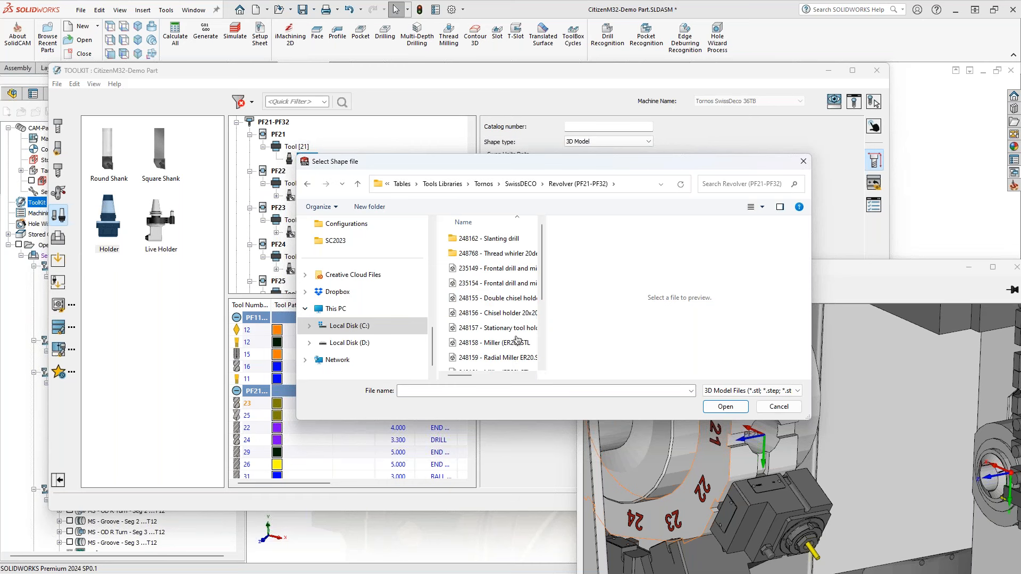
Load "248165 - Double front driller ER20.STL" as the shape of the holder on station PF21
{"action": "left_click_drag", "start_coordinate": [547, 302], "coordinate": [611, 301]}
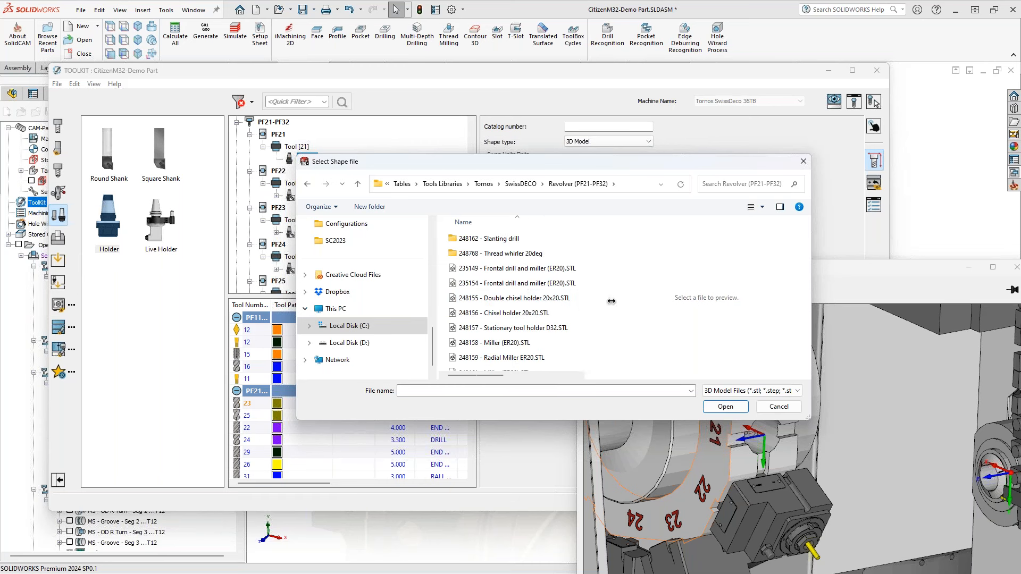
{"action": "left_click", "coordinate": [526, 299]}
{"action": "scroll", "coordinate": [523, 337], "scroll_direction": "down", "scroll_amount": 2}
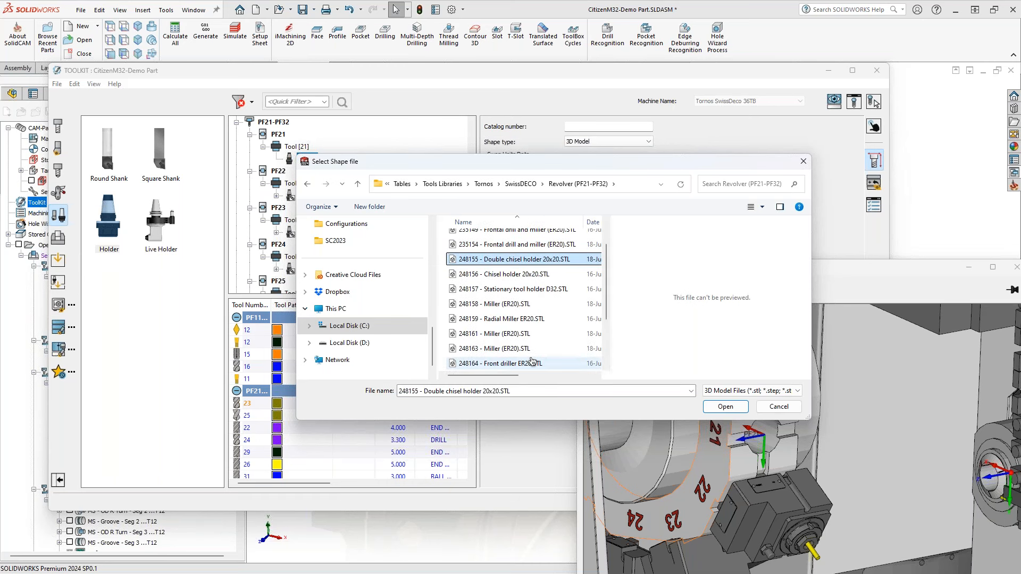
{"action": "left_click", "coordinate": [535, 340]}
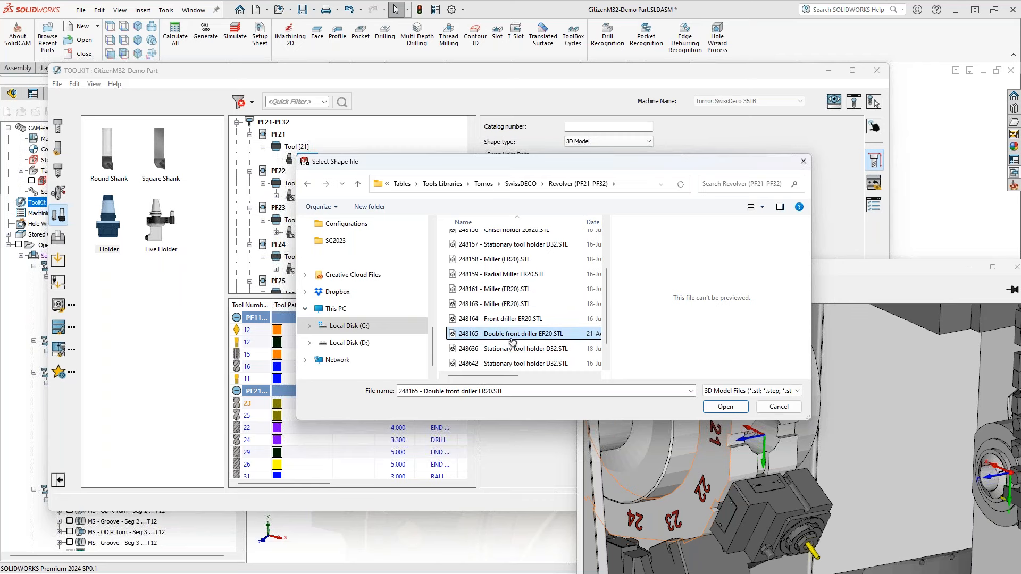
{"action": "key", "text": "Tab"}
{"action": "key", "text": "Return"}
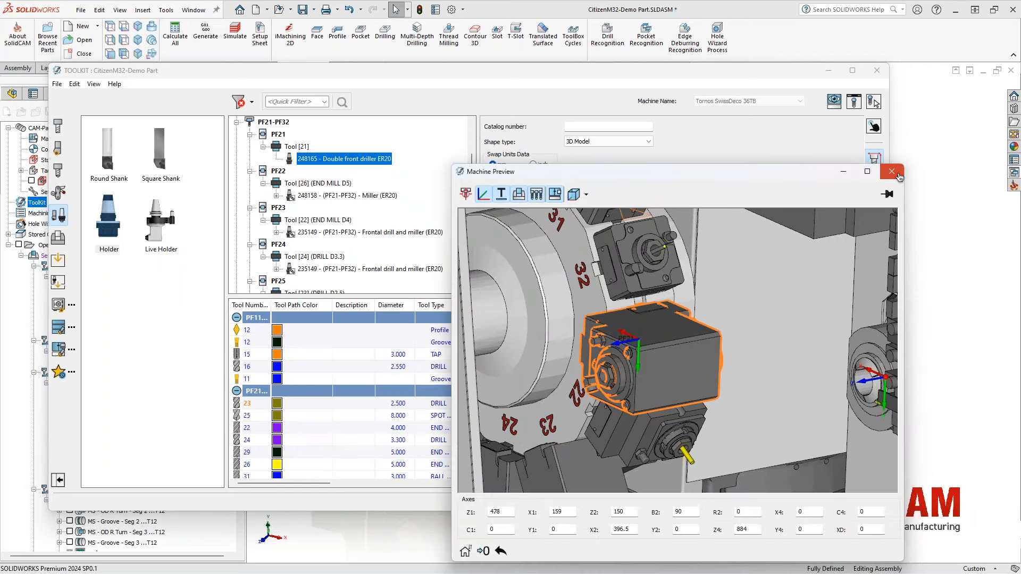
Close the machine preview and inspect the double front driller holder from several angles in an enlarged Tool Viewer
{"action": "left_click", "coordinate": [898, 175]}
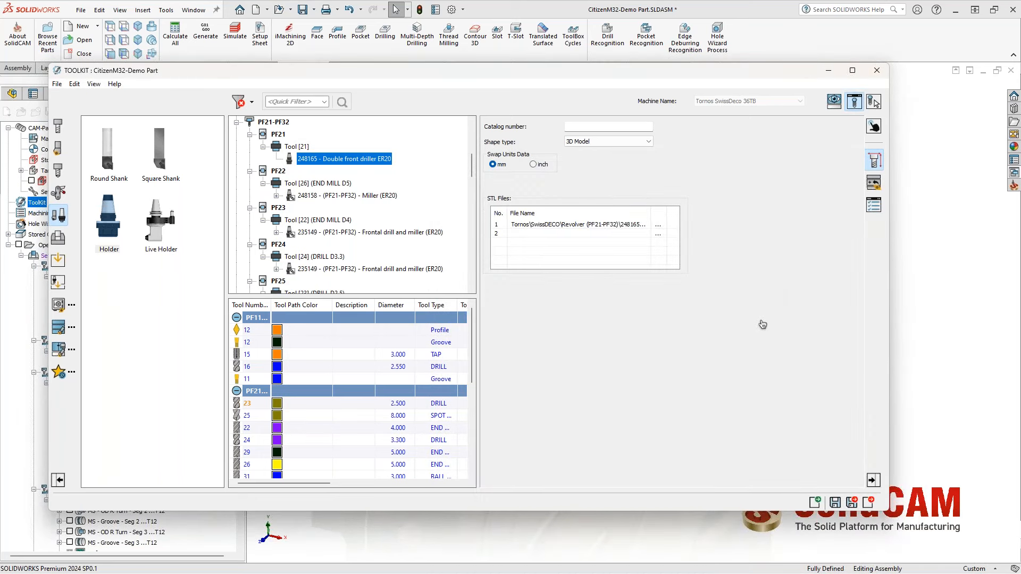
{"action": "middle_click_drag", "start_coordinate": [738, 417], "coordinate": [728, 375], "text": "ctrl"}
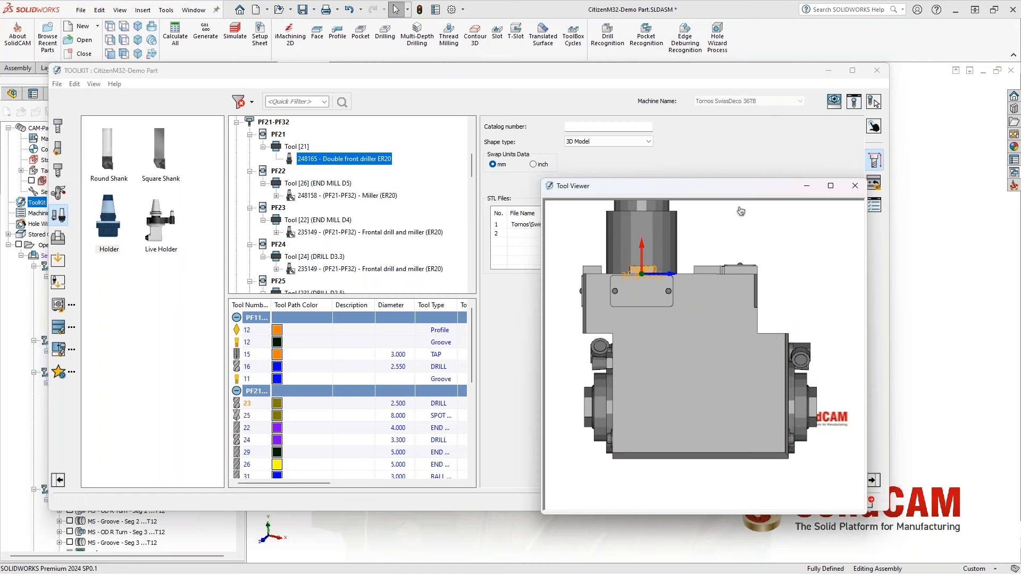
{"action": "left_click_drag", "start_coordinate": [867, 346], "coordinate": [948, 346]}
{"action": "scroll", "coordinate": [803, 359], "scroll_direction": "down", "scroll_amount": 3}
{"action": "middle_click_drag", "start_coordinate": [799, 358], "coordinate": [778, 390]}
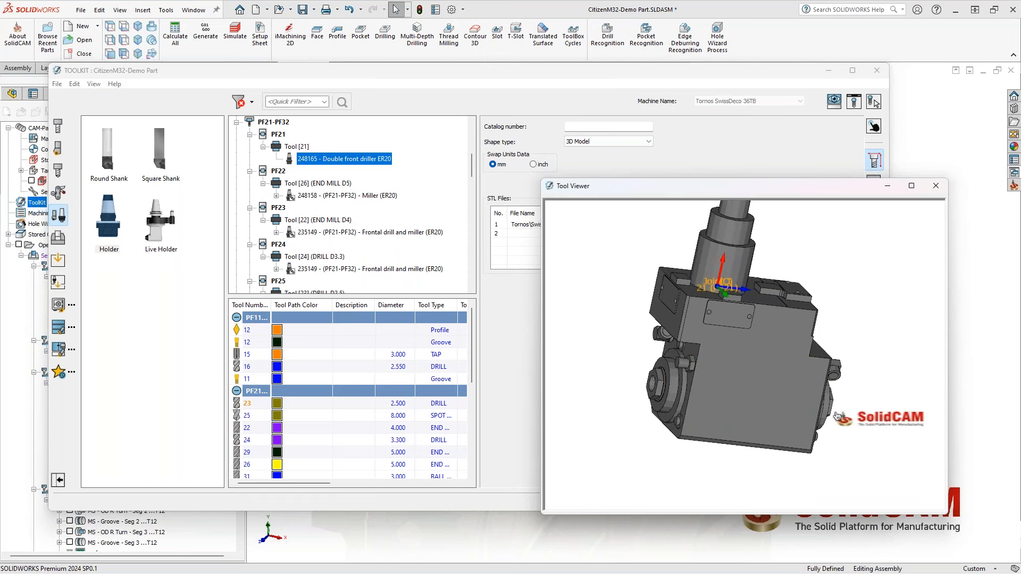
{"action": "middle_click_drag", "start_coordinate": [834, 410], "coordinate": [829, 400]}
Open the Connection settings of the double front driller holder, keeping the Tool Viewer clear of the joint data
{"action": "left_click_drag", "start_coordinate": [758, 195], "coordinate": [816, 237]}
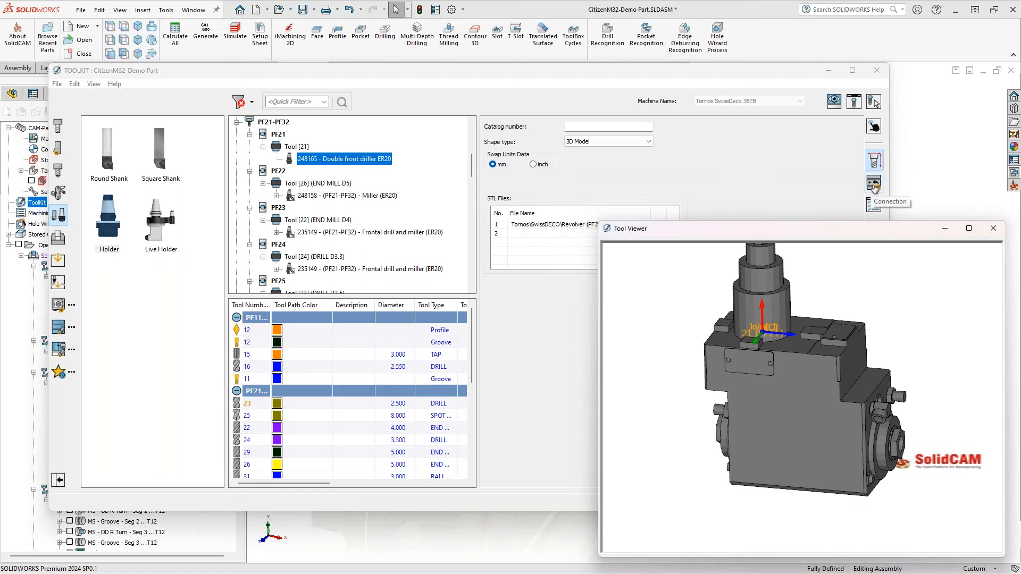
{"action": "left_click", "coordinate": [873, 185]}
{"action": "left_click_drag", "start_coordinate": [766, 230], "coordinate": [781, 197]}
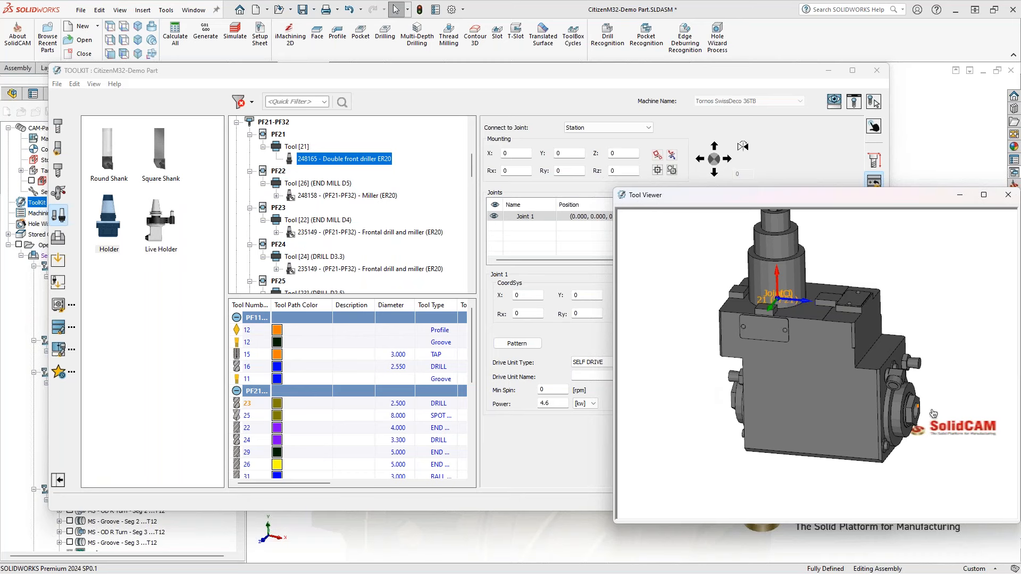
Rename Joint 1 of the double front driller holder as PA1, with the joint data and Tool Viewer arranged side by side
{"action": "middle_click_drag", "start_coordinate": [744, 394], "coordinate": [803, 381]}
{"action": "left_click_drag", "start_coordinate": [770, 200], "coordinate": [795, 232]}
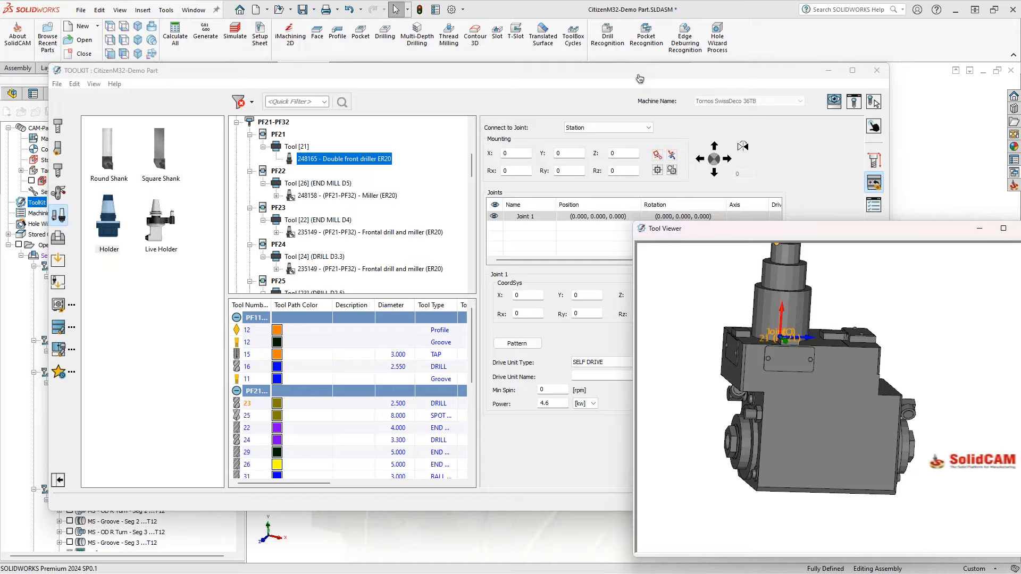
{"action": "left_click_drag", "start_coordinate": [641, 78], "coordinate": [426, 76]}
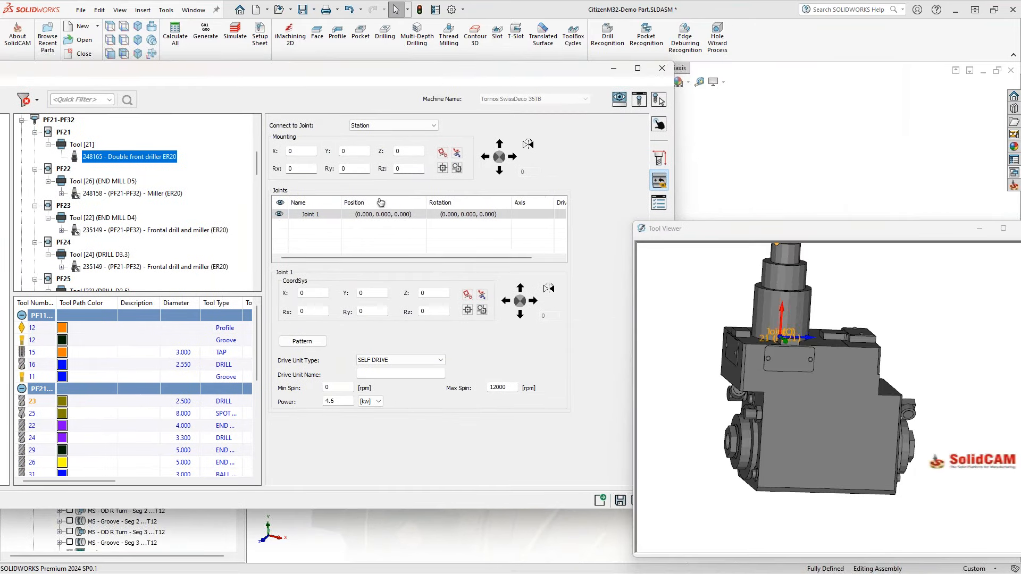
{"action": "left_click", "coordinate": [280, 215]}
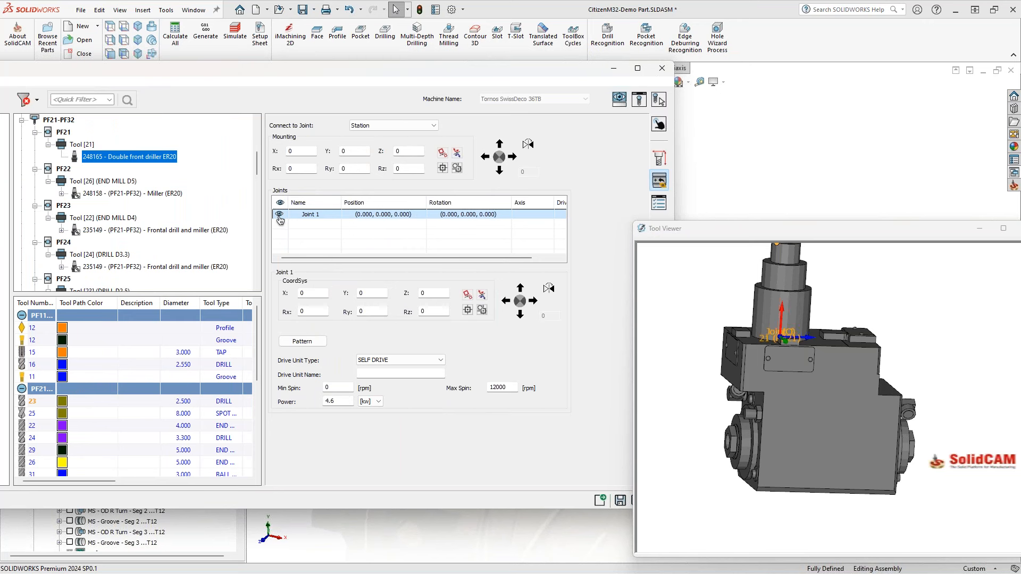
{"action": "left_click", "coordinate": [325, 217]}
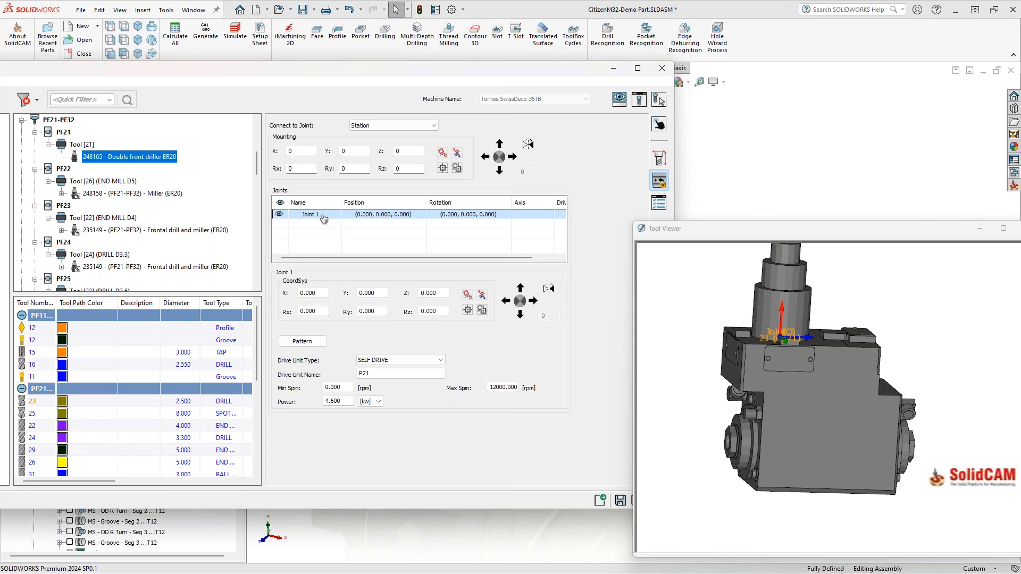
{"action": "left_click", "coordinate": [317, 217]}
{"action": "type", "text": "PA1"}
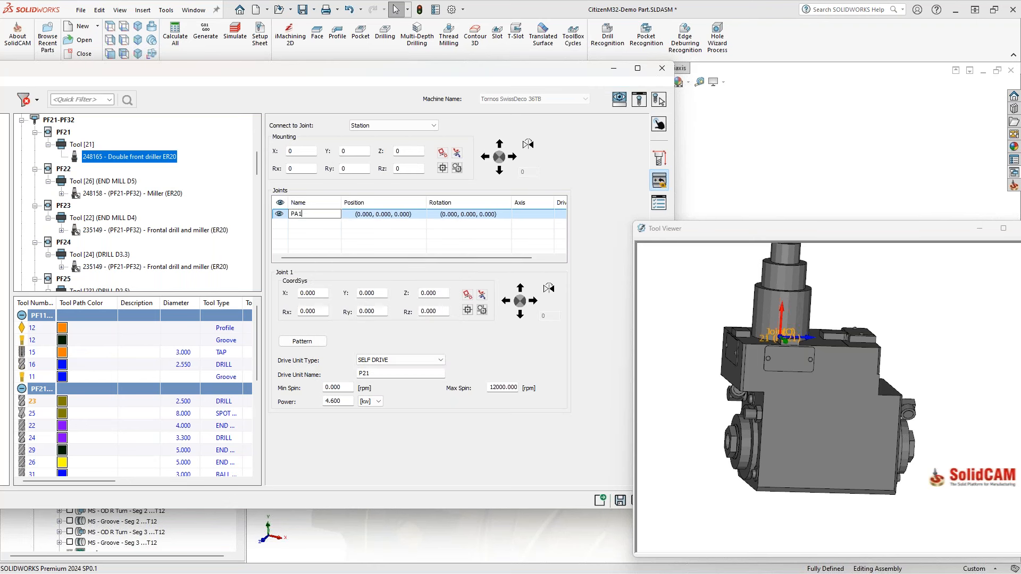
{"action": "key", "text": "Return"}
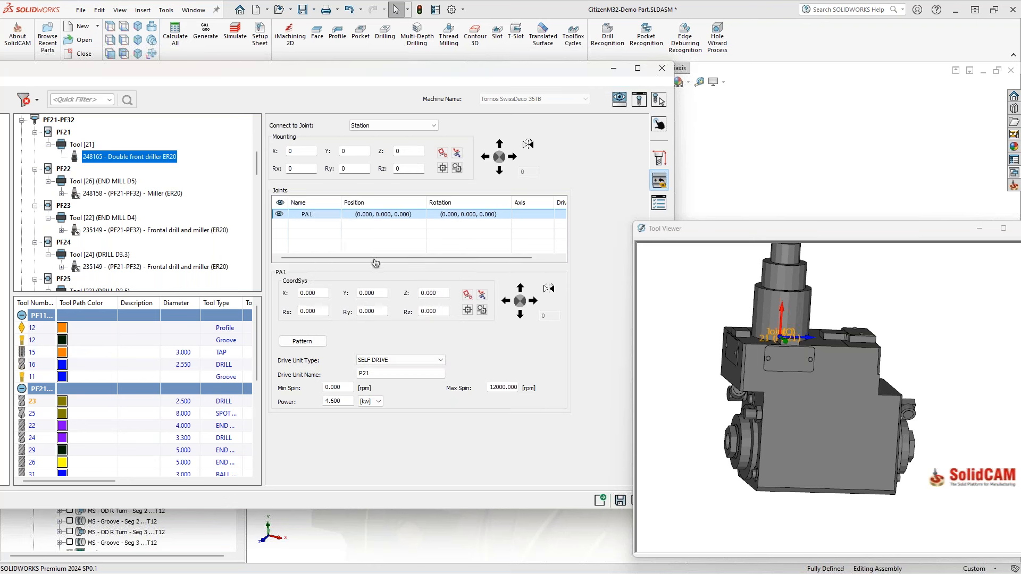
Set joint PA1's drive unit type to GEAR and its maximum spin to 8000 rpm
{"action": "left_click", "coordinate": [382, 363]}
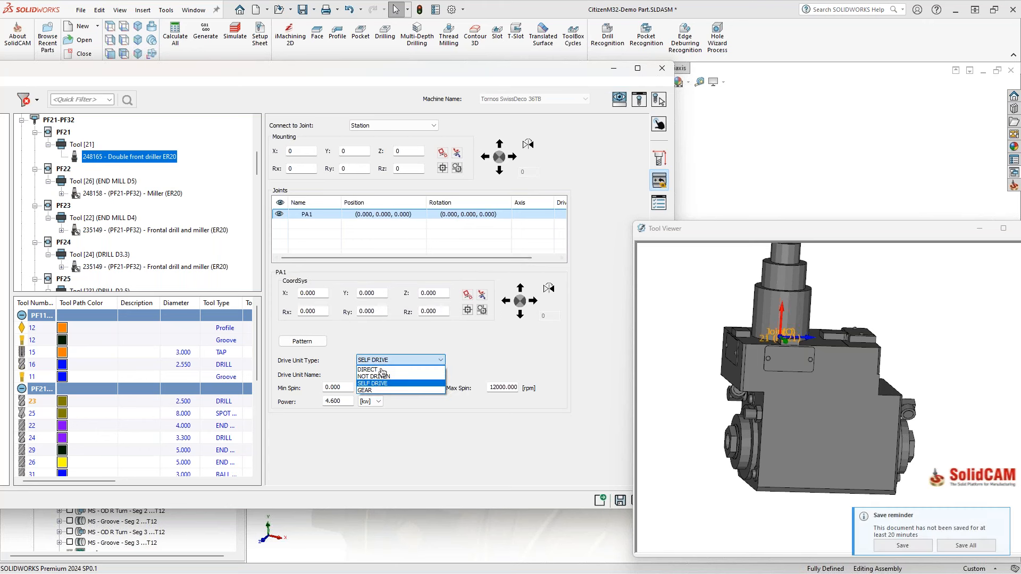
{"action": "left_click", "coordinate": [376, 391]}
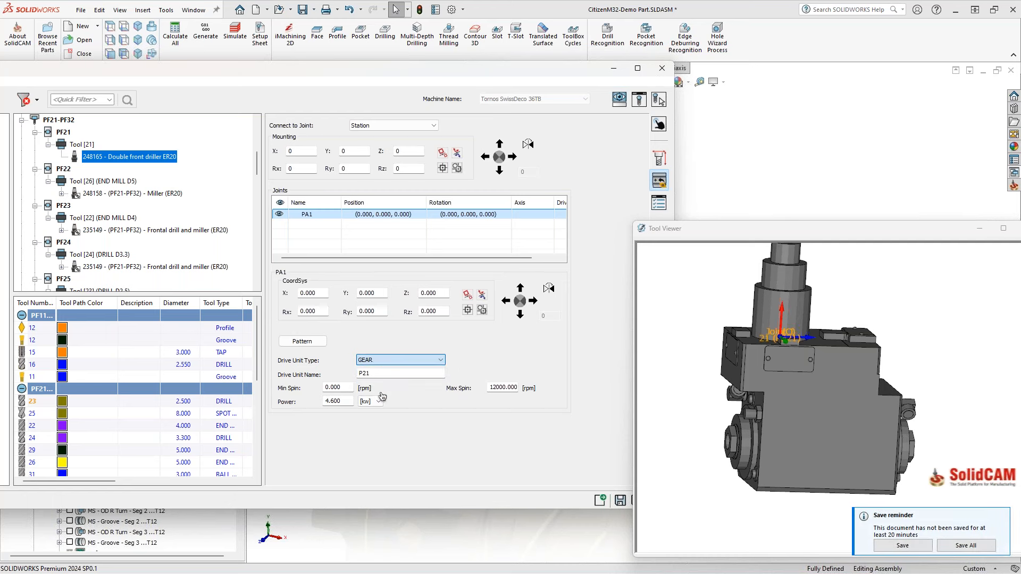
{"action": "double_click", "coordinate": [497, 388]}
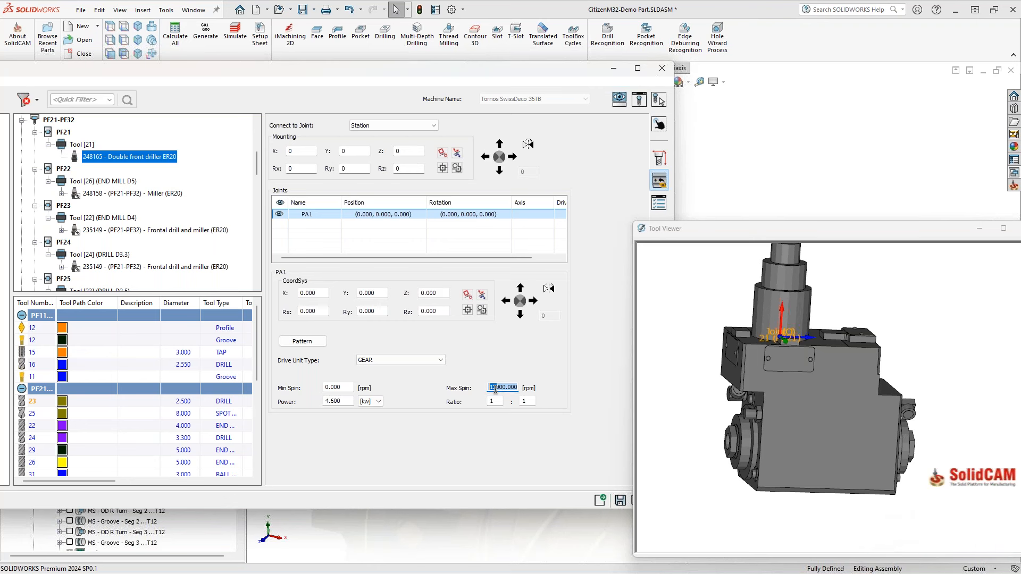
{"action": "type", "text": "8"}
{"action": "left_click", "coordinate": [551, 73]}
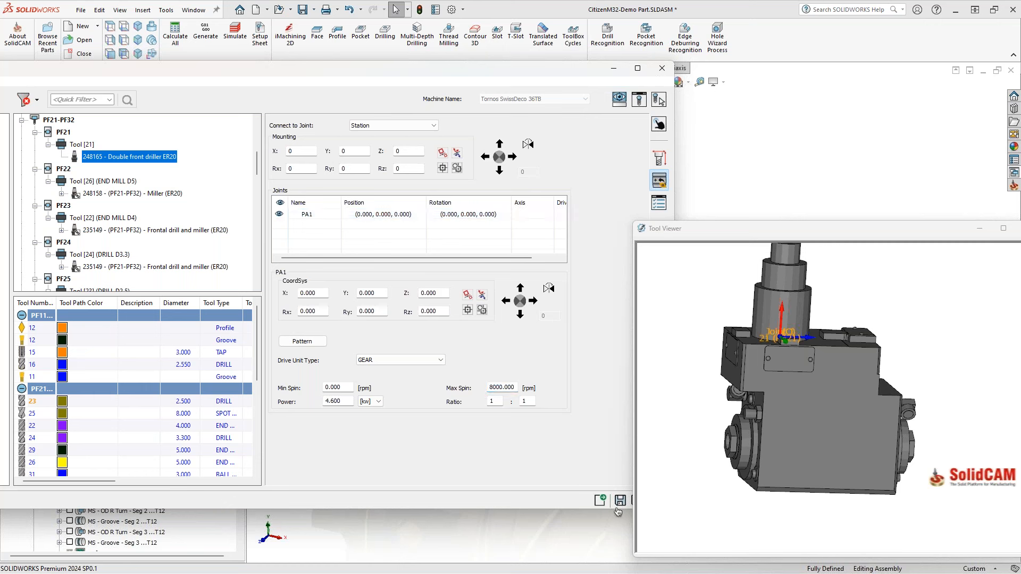
Reopen the ToolKit and return to the Connection settings of the double front driller holder on station PF21
{"action": "left_click_drag", "start_coordinate": [553, 75], "coordinate": [474, 79]}
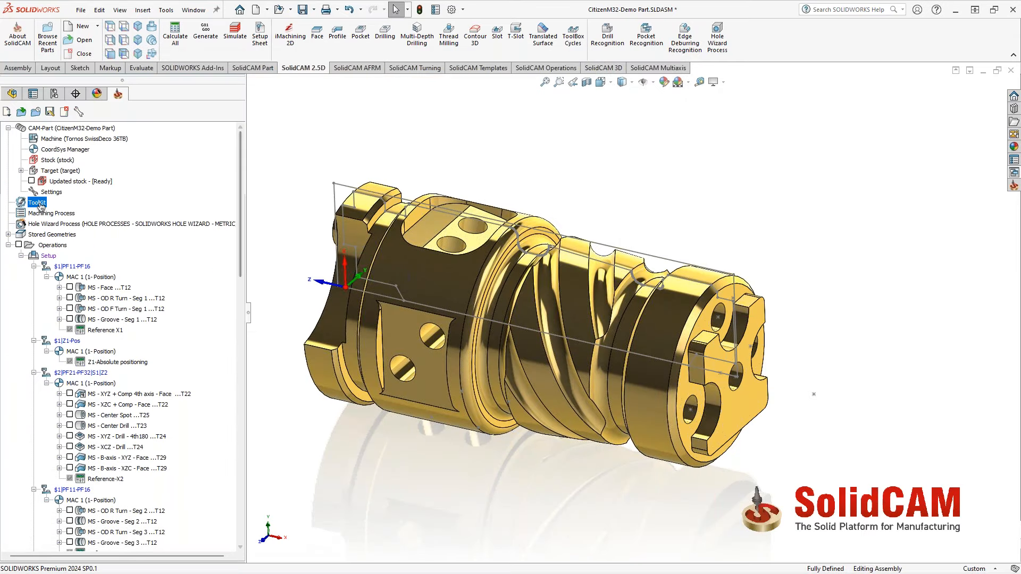
{"action": "double_click", "coordinate": [40, 204]}
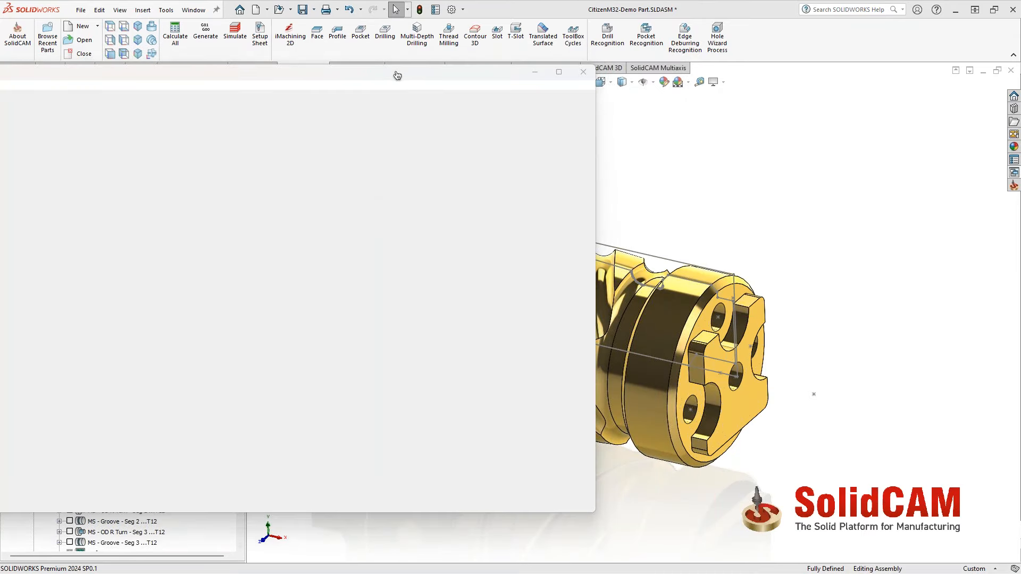
{"action": "scroll", "coordinate": [107, 255], "scroll_direction": "down", "scroll_amount": 4}
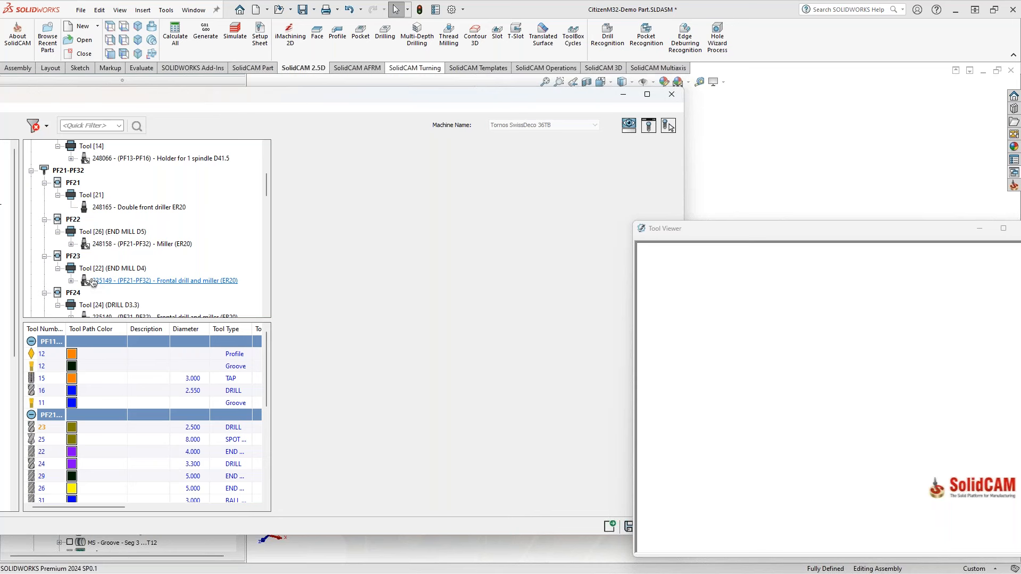
{"action": "left_click", "coordinate": [116, 244]}
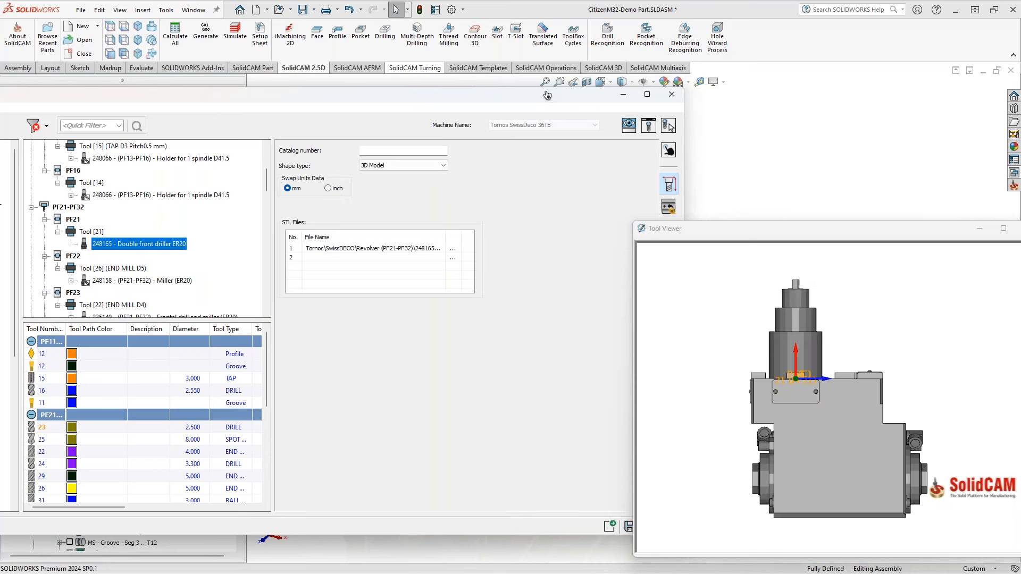
{"action": "left_click_drag", "start_coordinate": [547, 95], "coordinate": [490, 129]}
{"action": "left_click", "coordinate": [610, 240]}
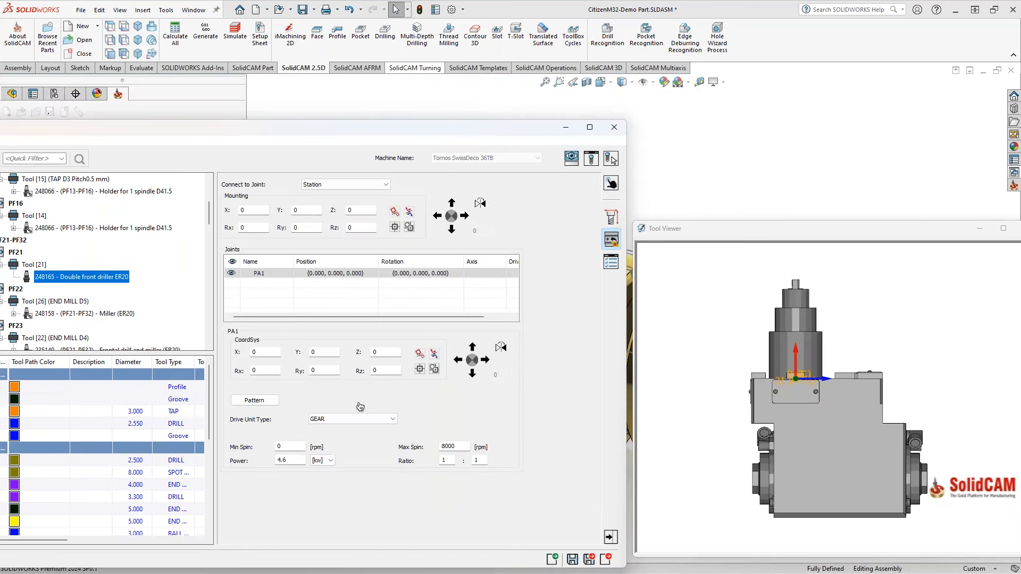
Examine the holder's joint origin and both spindle faces from several angles in an enlarged Tool Viewer
{"action": "left_click", "coordinate": [820, 424]}
{"action": "scroll", "coordinate": [820, 424], "scroll_direction": "up", "scroll_amount": 3}
{"action": "middle_click_drag", "start_coordinate": [813, 386], "coordinate": [757, 389]}
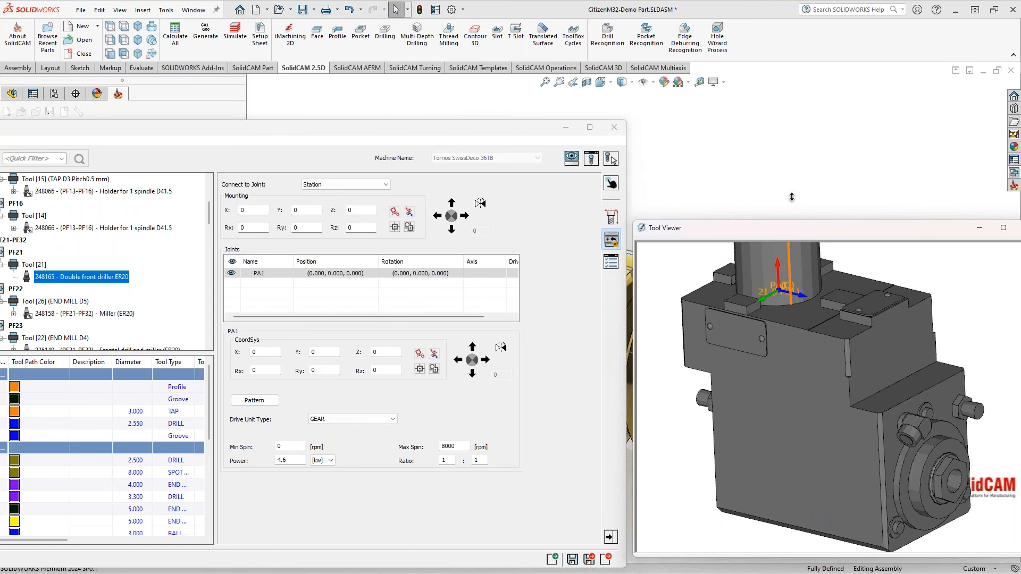
{"action": "left_click_drag", "start_coordinate": [791, 217], "coordinate": [791, 155]}
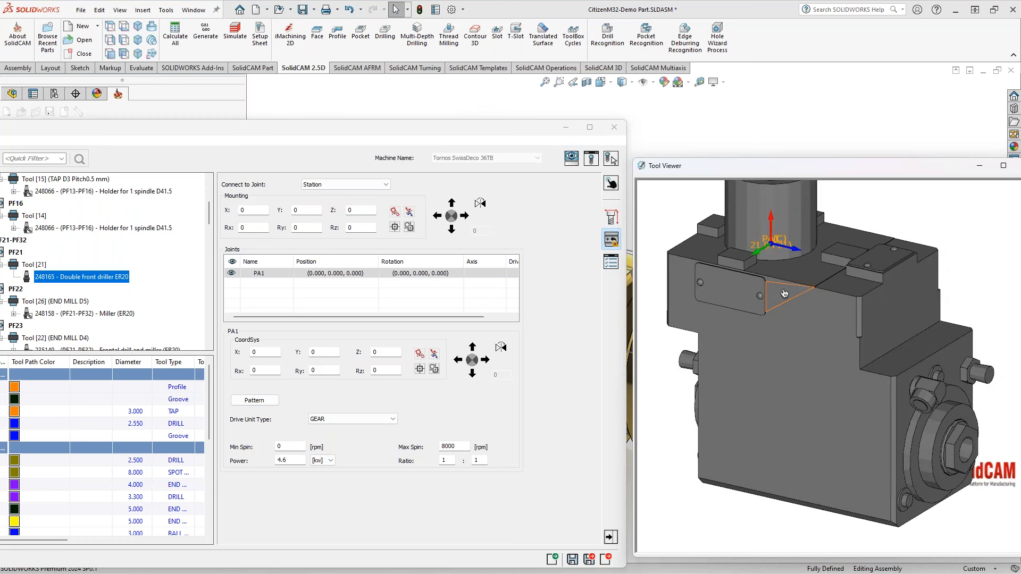
{"action": "scroll", "coordinate": [775, 271], "scroll_direction": "down", "scroll_amount": 1}
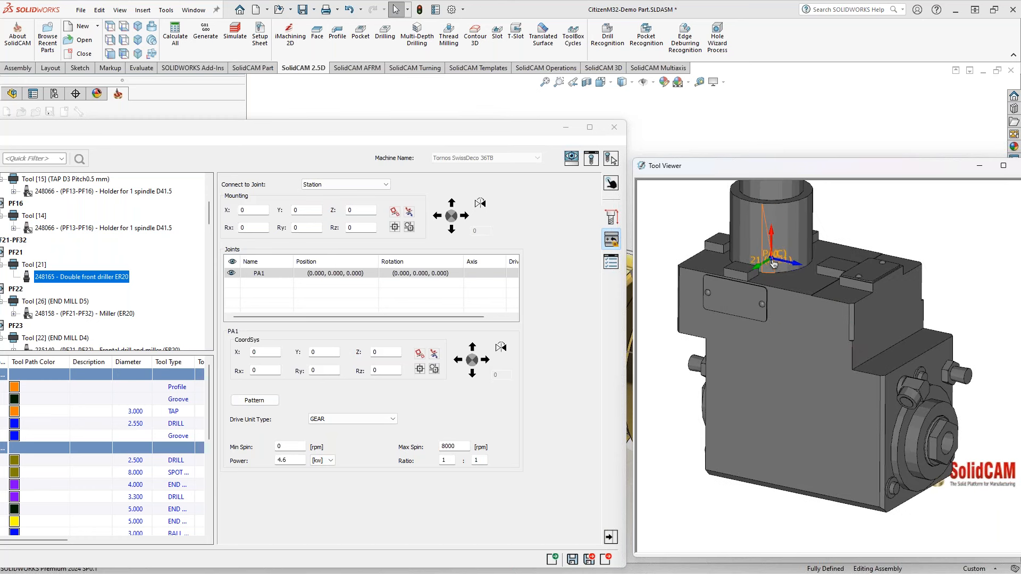
{"action": "middle_click_drag", "start_coordinate": [725, 385], "coordinate": [737, 381]}
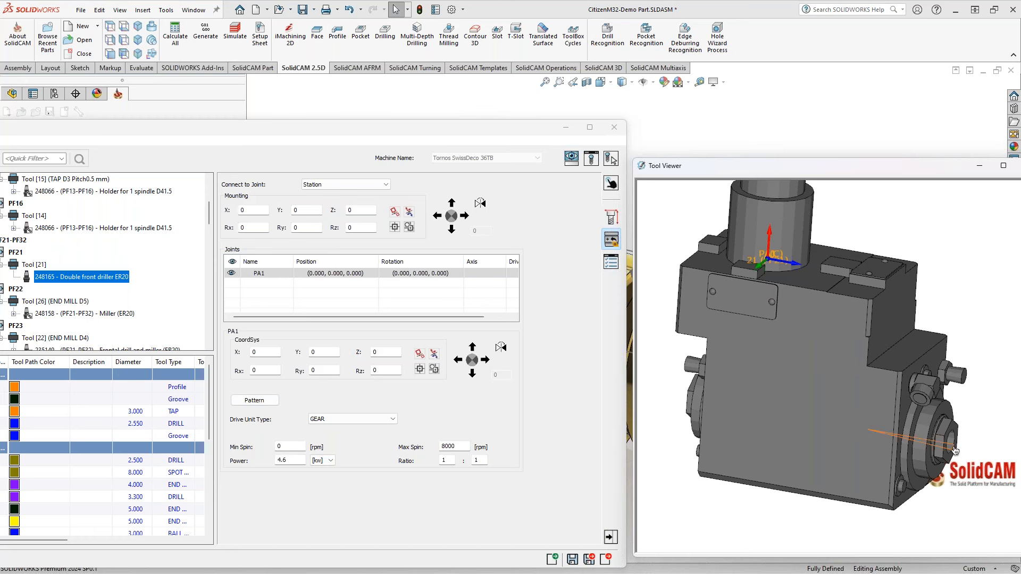
{"action": "middle_click_drag", "start_coordinate": [825, 367], "coordinate": [853, 342]}
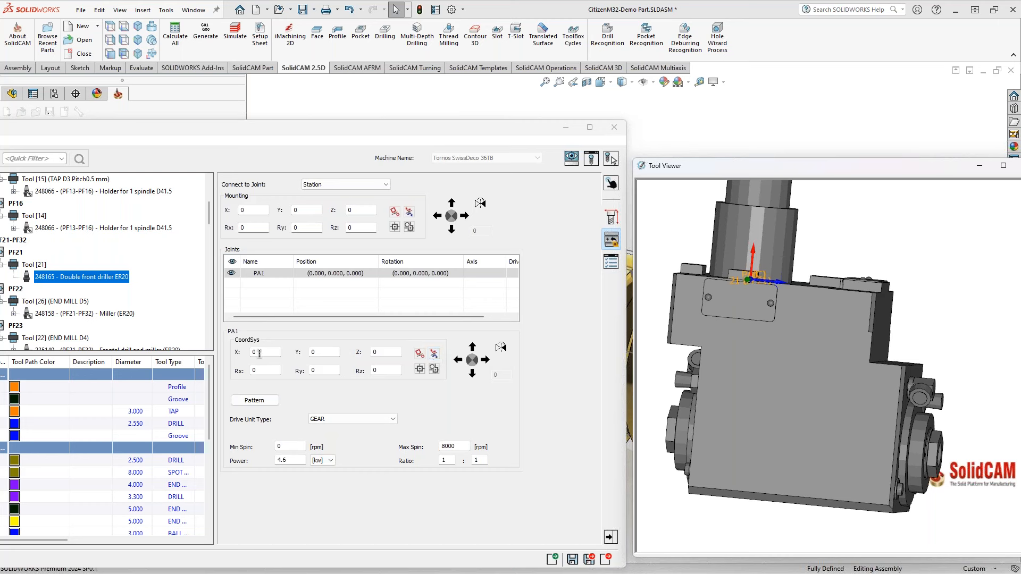
{"action": "middle_click_drag", "start_coordinate": [763, 369], "coordinate": [756, 362]}
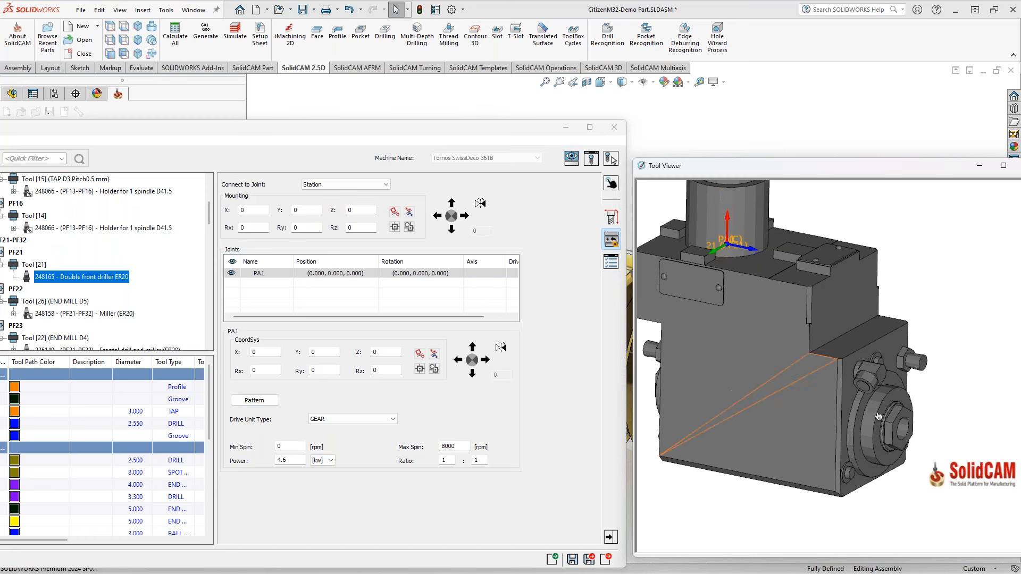
{"action": "middle_click_drag", "start_coordinate": [885, 417], "coordinate": [814, 405], "text": "ctrl"}
{"action": "scroll", "coordinate": [817, 400], "scroll_direction": "up", "scroll_amount": 2}
{"action": "scroll", "coordinate": [729, 323], "scroll_direction": "down", "scroll_amount": 2}
{"action": "middle_click_drag", "start_coordinate": [680, 239], "coordinate": [683, 306], "text": "ctrl"}
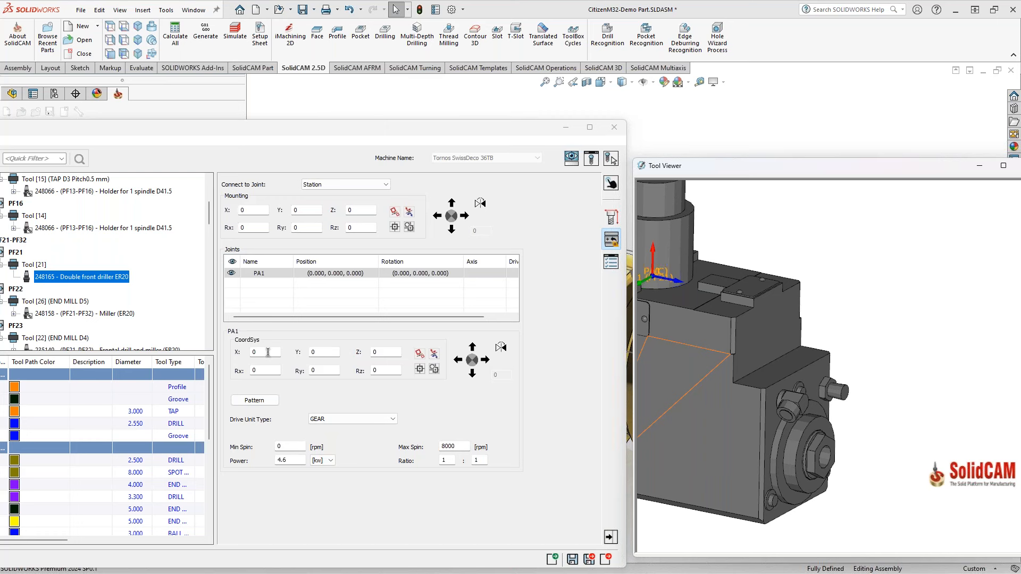
{"action": "middle_click_drag", "start_coordinate": [675, 409], "coordinate": [763, 425]}
{"action": "scroll", "coordinate": [764, 425], "scroll_direction": "up", "scroll_amount": 1}
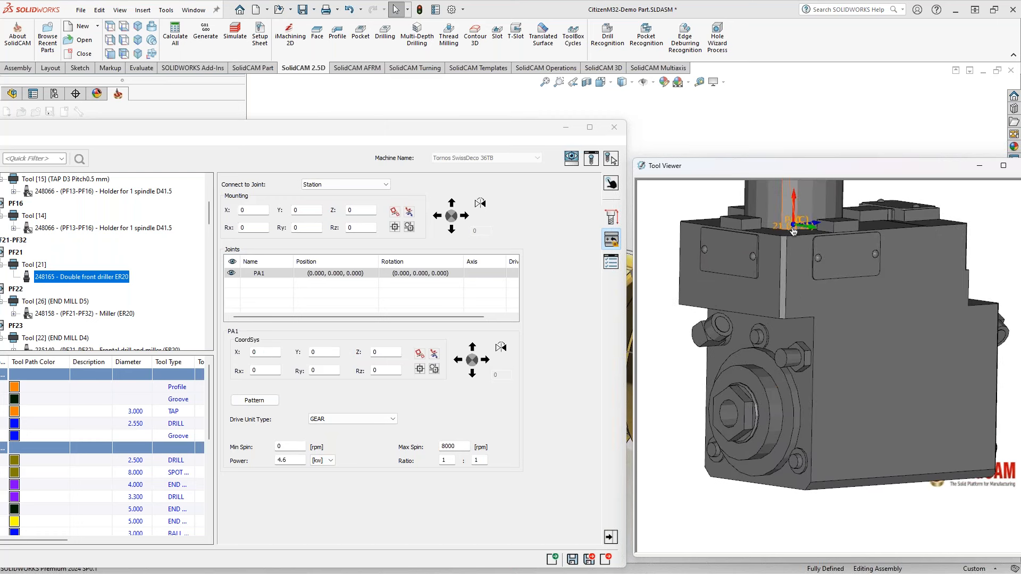
Position joint PA1 on the holder's first spindle face with X -85 and Z -36.6
{"action": "double_click", "coordinate": [258, 351]}
{"action": "scroll", "coordinate": [787, 399], "scroll_direction": "up", "scroll_amount": 4}
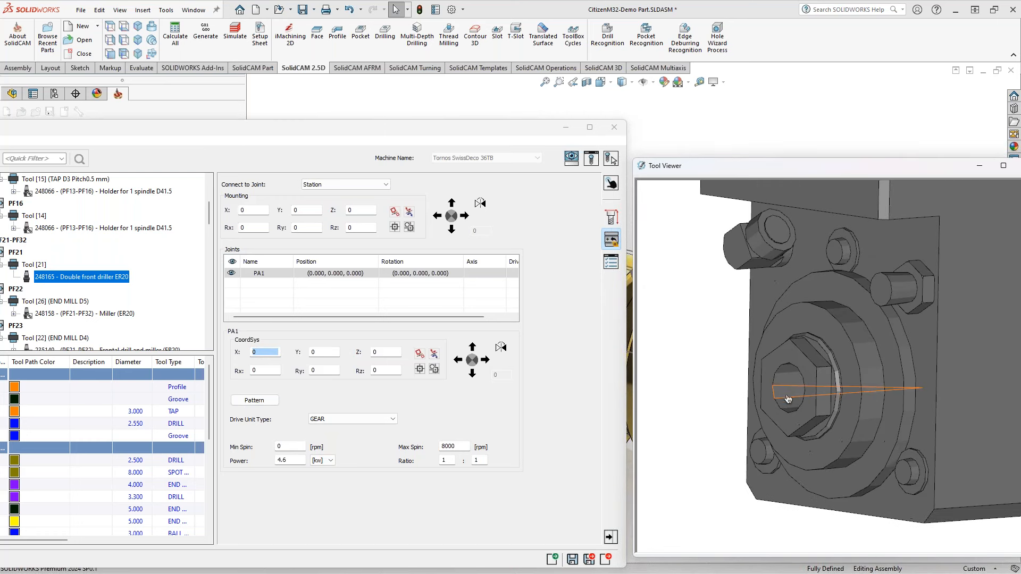
{"action": "type", "text": "-85"}
{"action": "key", "text": "Return"}
{"action": "scroll", "coordinate": [808, 390], "scroll_direction": "down", "scroll_amount": 4}
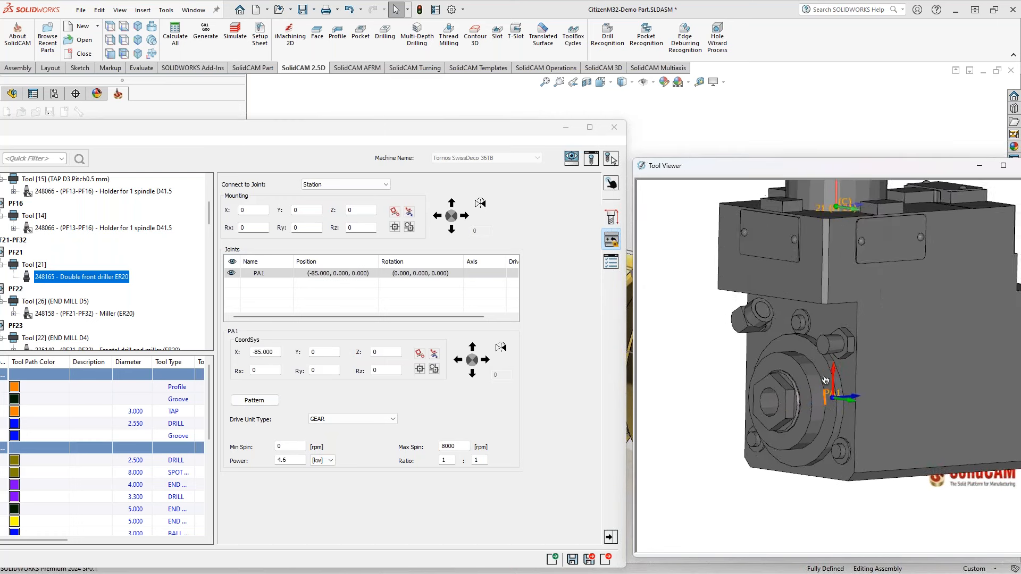
{"action": "scroll", "coordinate": [824, 381], "scroll_direction": "down", "scroll_amount": 1}
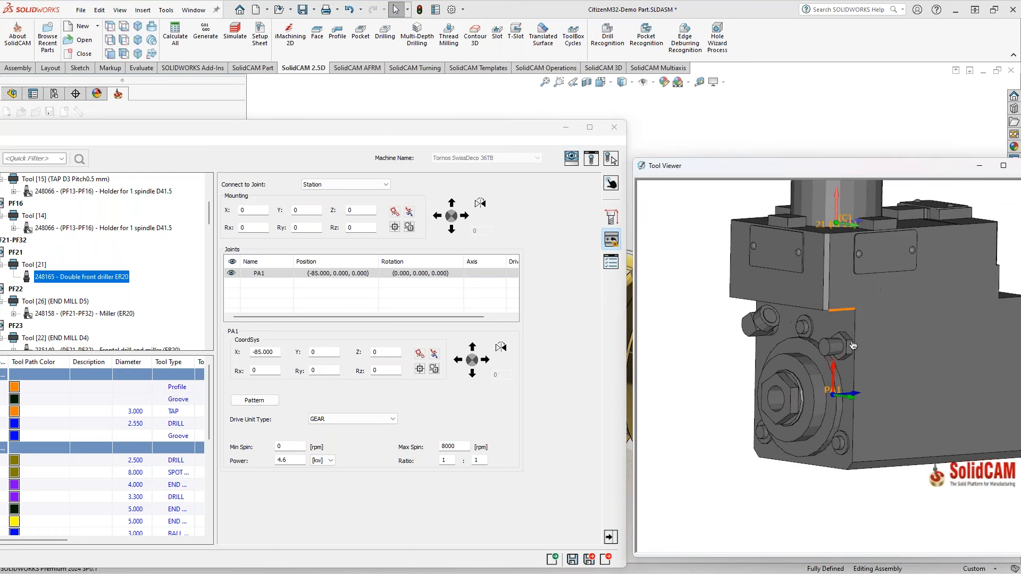
{"action": "double_click", "coordinate": [382, 351]}
{"action": "type", "text": "-36.6"}
{"action": "key", "text": "Return"}
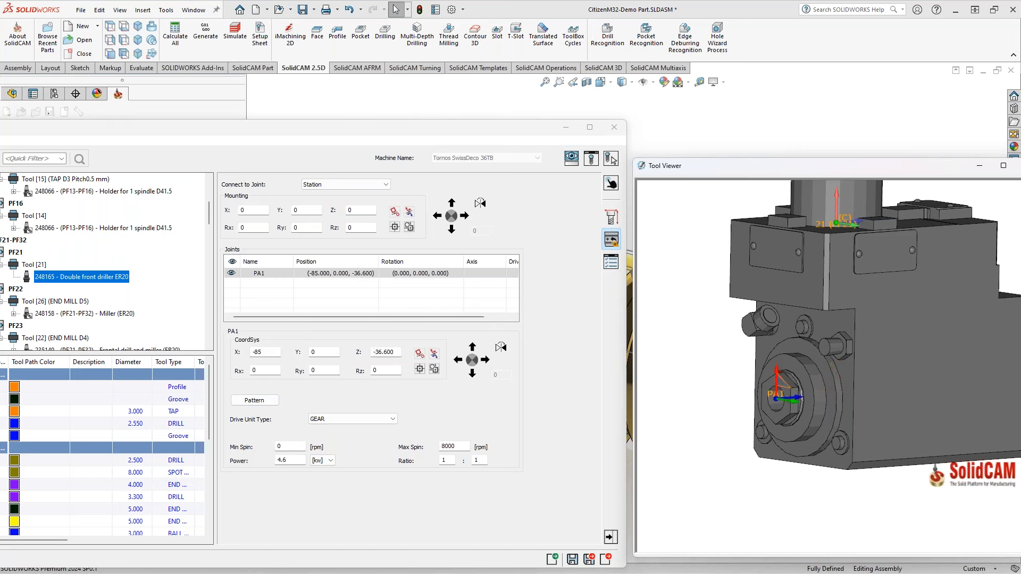
Copy joint PA1, paste it as a second joint in the holder's joint list and select the copy
{"action": "middle_click_drag", "start_coordinate": [827, 381], "coordinate": [790, 405]}
{"action": "middle_click_drag", "start_coordinate": [830, 378], "coordinate": [765, 386]}
{"action": "left_click", "coordinate": [256, 274]}
{"action": "right_click", "coordinate": [255, 275]}
{"action": "left_click", "coordinate": [271, 327]}
{"action": "right_click", "coordinate": [271, 285]}
{"action": "left_click", "coordinate": [300, 336]}
{"action": "left_click", "coordinate": [261, 285]}
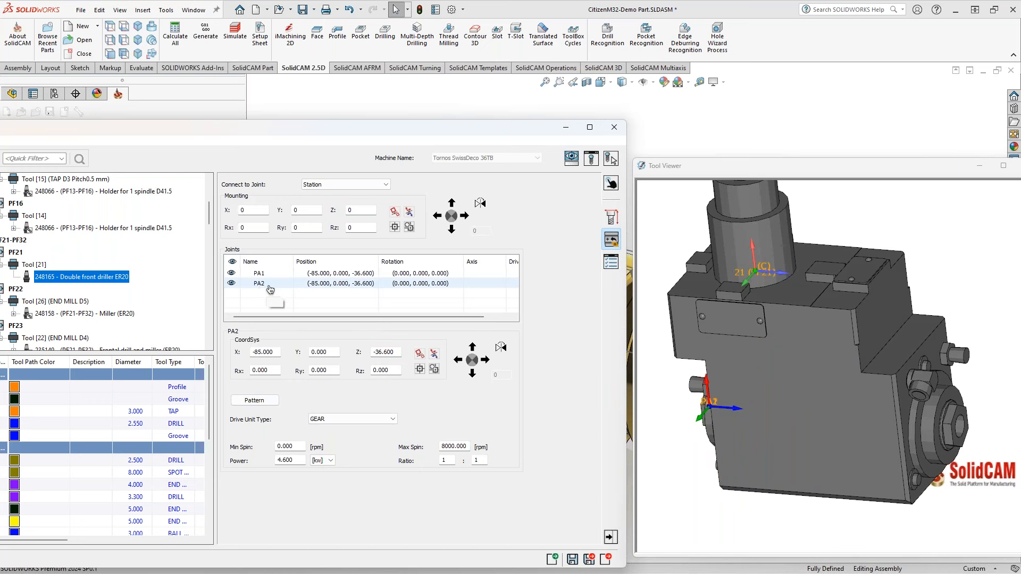
Set the Z position of joint PA2 to 111.6 to place it on the opposite spindle face, and inspect its placement
{"action": "left_click", "coordinate": [713, 406]}
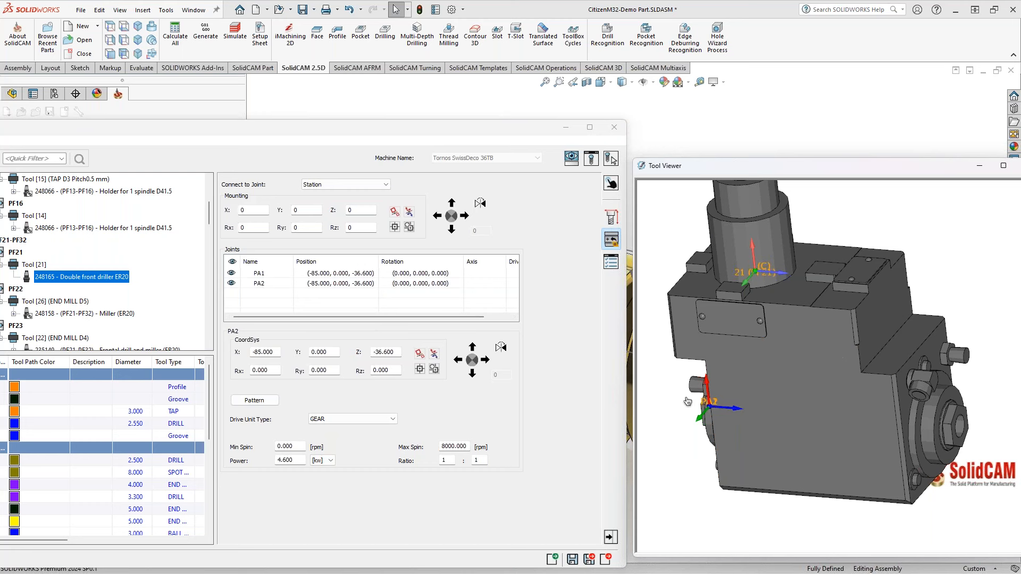
{"action": "left_click", "coordinate": [394, 353]}
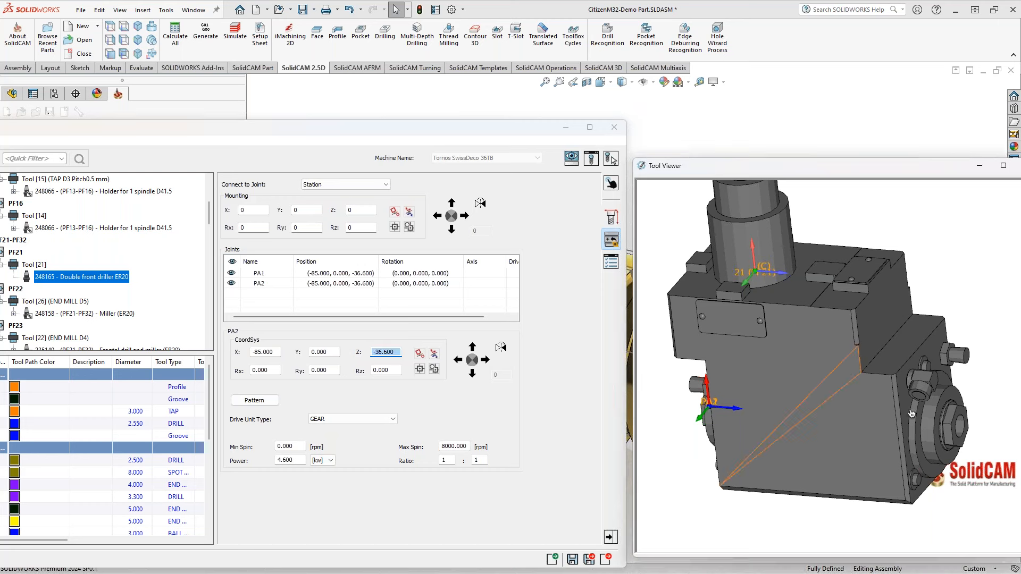
{"action": "left_click", "coordinate": [964, 415]}
{"action": "scroll", "coordinate": [964, 414], "scroll_direction": "up", "scroll_amount": 5}
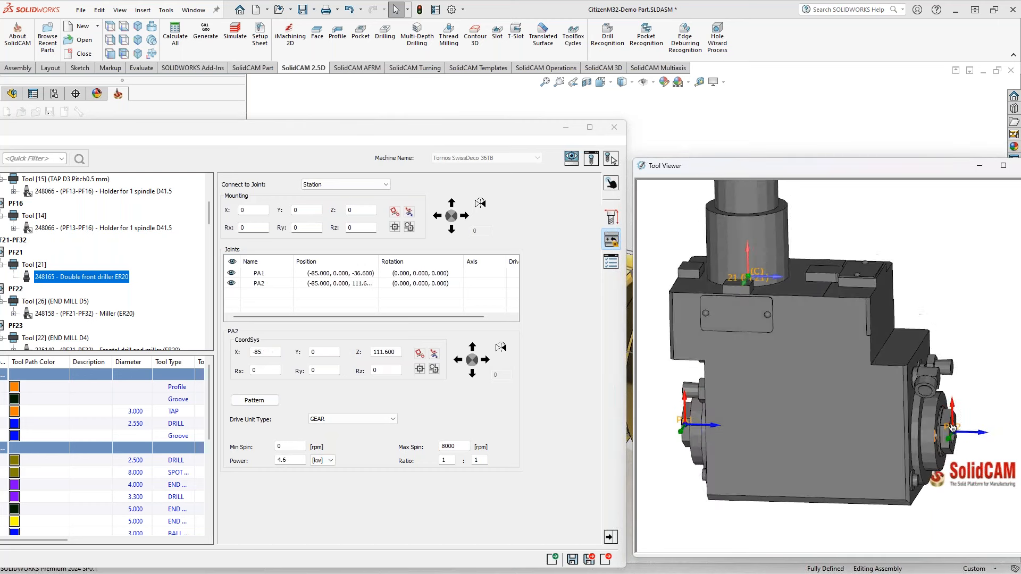
{"action": "middle_click_drag", "start_coordinate": [862, 394], "coordinate": [819, 423]}
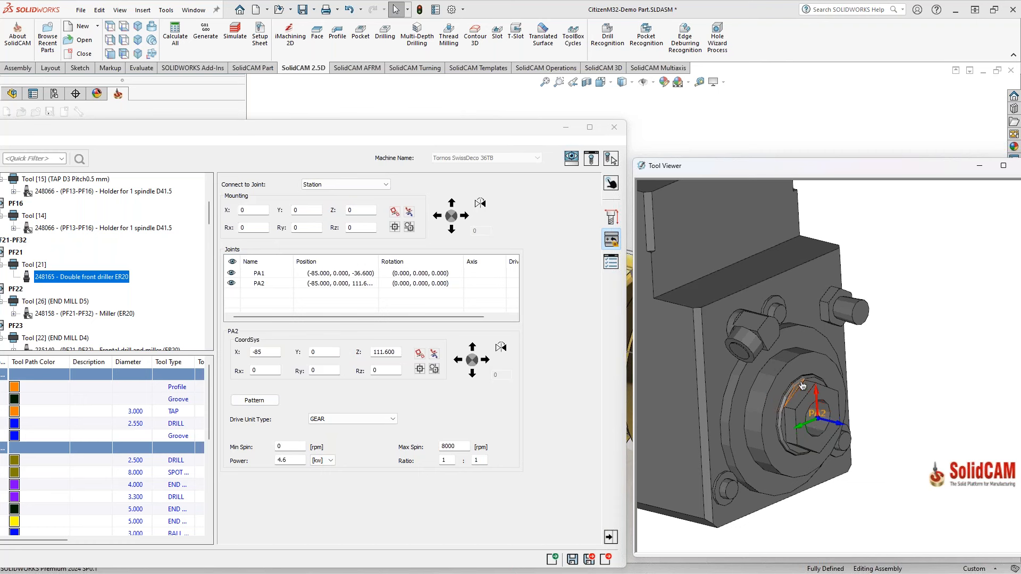
{"action": "scroll", "coordinate": [776, 388], "scroll_direction": "down", "scroll_amount": 3}
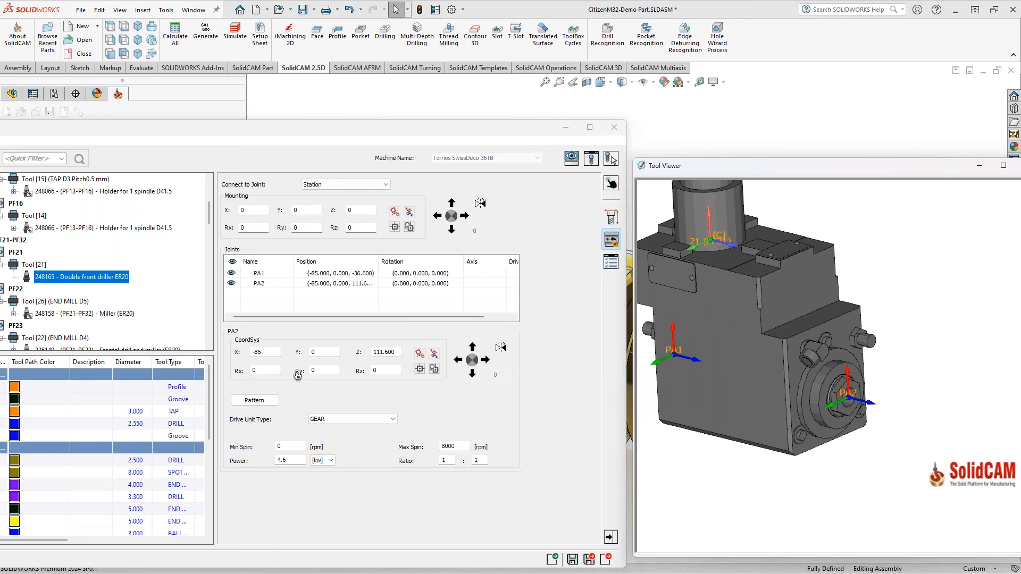
Examine the Rx, Ry and Rz rotation settings of joint PA2 against its axes in the Tool Viewer
{"action": "left_click", "coordinate": [260, 370]}
{"action": "left_click", "coordinate": [323, 371]}
{"action": "left_click", "coordinate": [375, 371]}
{"action": "left_click", "coordinate": [274, 369]}
{"action": "left_click", "coordinate": [327, 370]}
{"action": "left_click", "coordinate": [378, 370]}
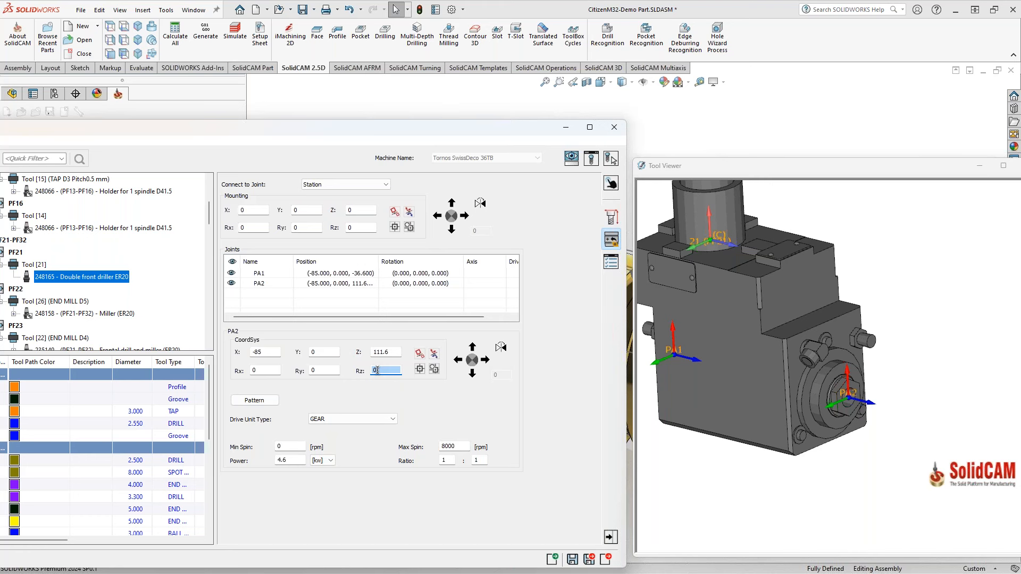
{"action": "left_click", "coordinate": [265, 370]}
{"action": "left_click", "coordinate": [324, 370]}
{"action": "left_click", "coordinate": [377, 370]}
{"action": "left_click", "coordinate": [387, 369]}
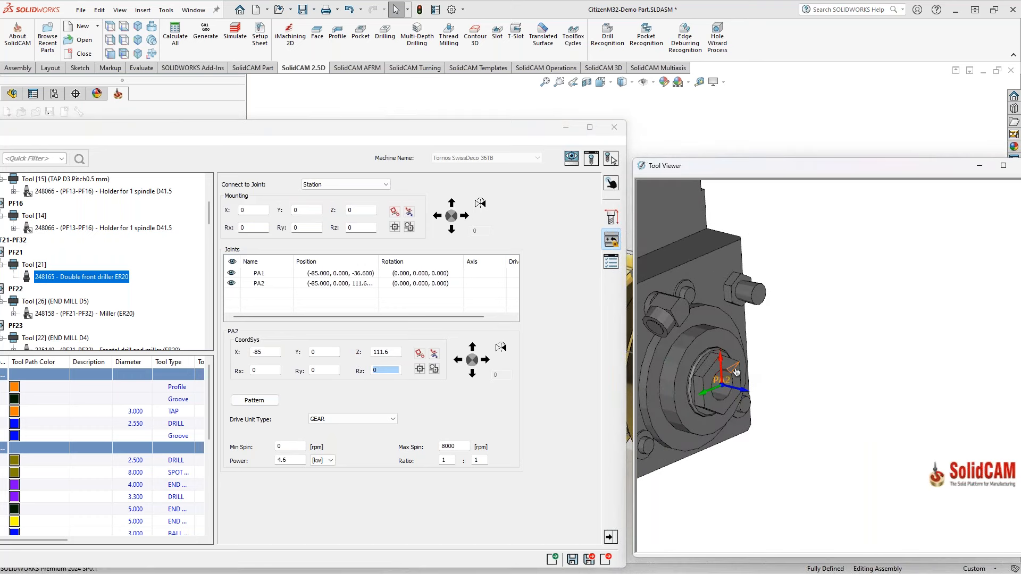
Flip joint PA2 to an Rx rotation of 180 so its Z axis points back into the holder
{"action": "double_click", "coordinate": [744, 388]}
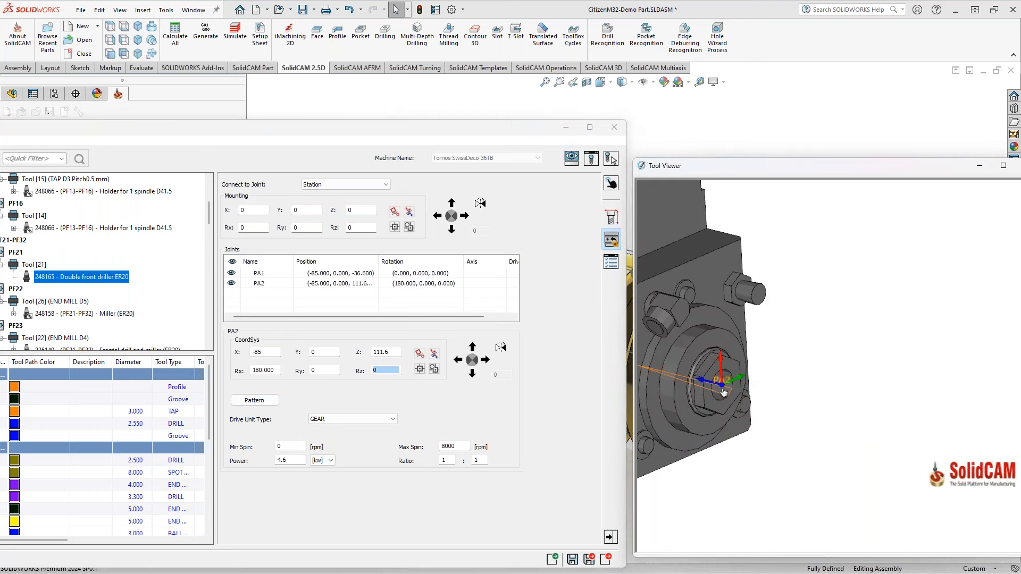
{"action": "scroll", "coordinate": [705, 393], "scroll_direction": "up", "scroll_amount": 4}
{"action": "left_click", "coordinate": [395, 372]}
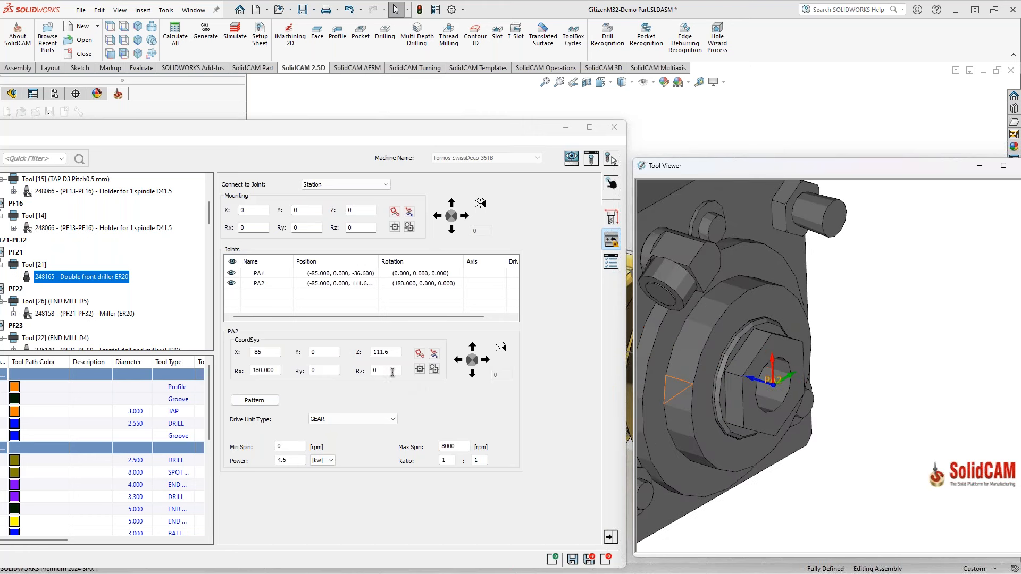
{"action": "double_click", "coordinate": [389, 370]}
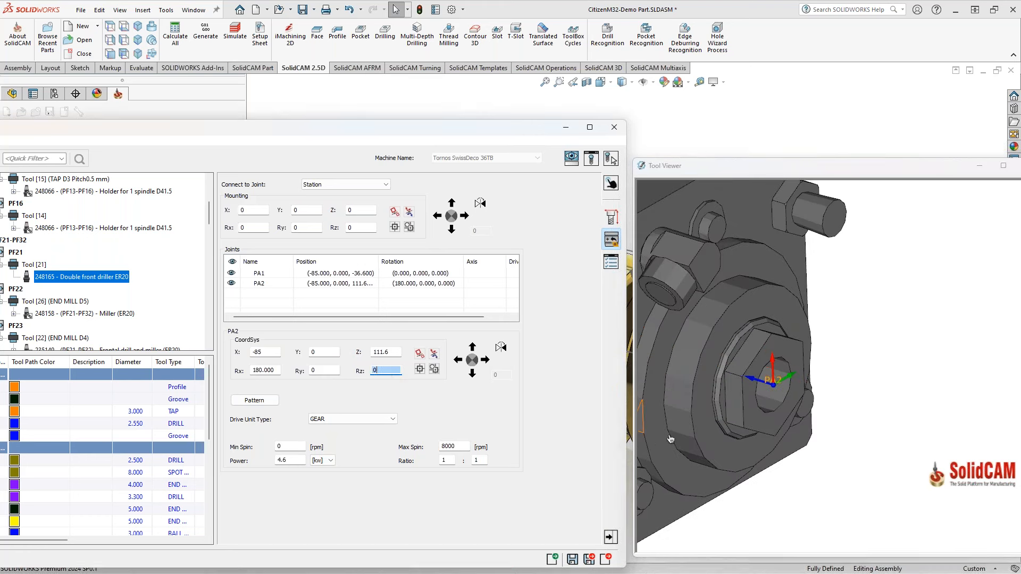
{"action": "left_click", "coordinate": [782, 346]}
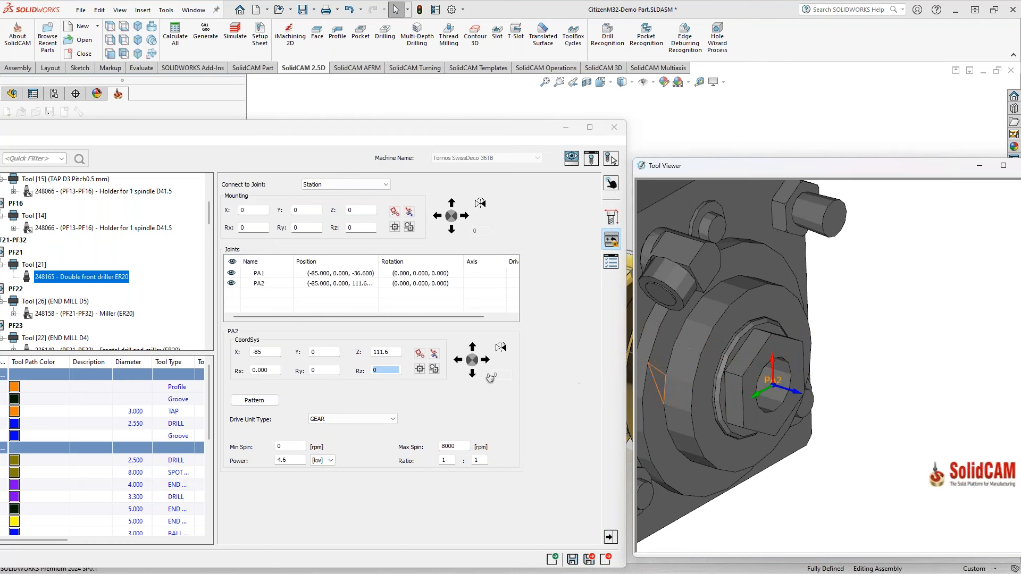
{"action": "left_click", "coordinate": [789, 352]}
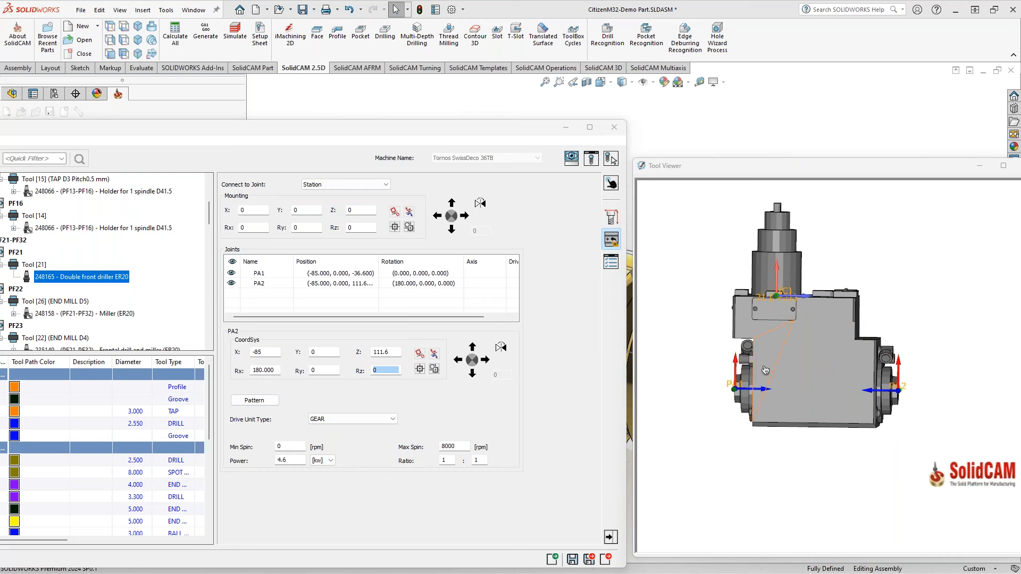
Compare the placement and axis directions of joints PA1 and PA2 on the double front driller holder
{"action": "middle_click_drag", "start_coordinate": [909, 330], "coordinate": [885, 379]}
{"action": "scroll", "coordinate": [885, 379], "scroll_direction": "up", "scroll_amount": 2}
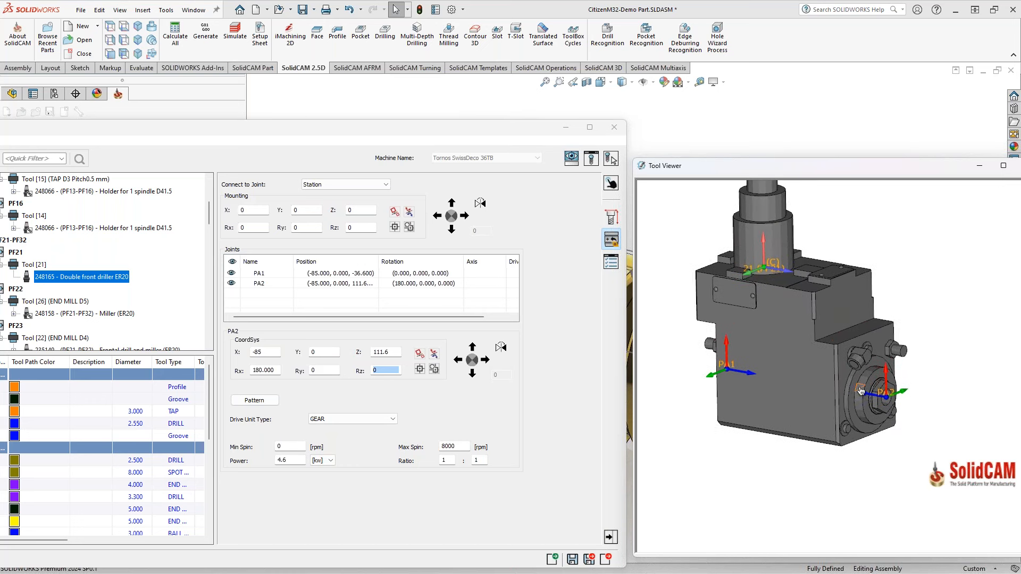
{"action": "left_click", "coordinate": [233, 276]}
{"action": "left_click", "coordinate": [232, 283]}
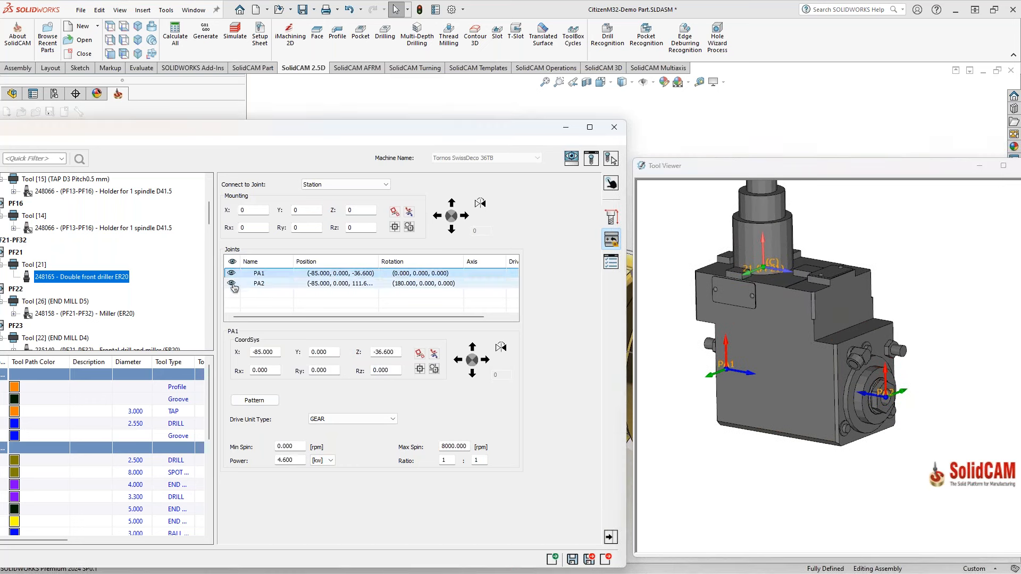
{"action": "left_click", "coordinate": [232, 264]}
{"action": "middle_click_drag", "start_coordinate": [755, 342], "coordinate": [766, 341]}
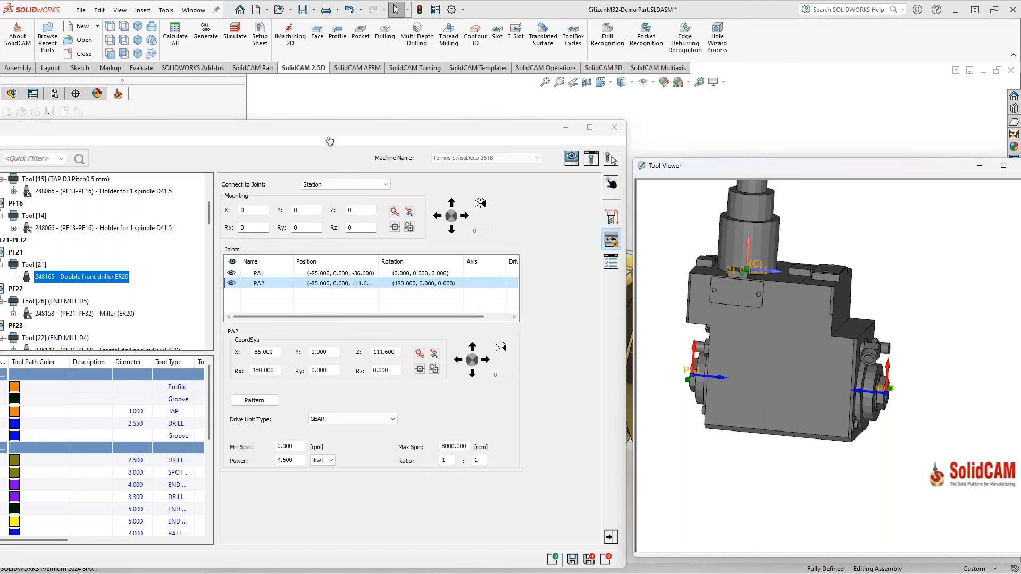
Open the general data of the double front driller holder and enter Solidcam as its manufacturer
{"action": "left_click_drag", "start_coordinate": [328, 139], "coordinate": [452, 100]}
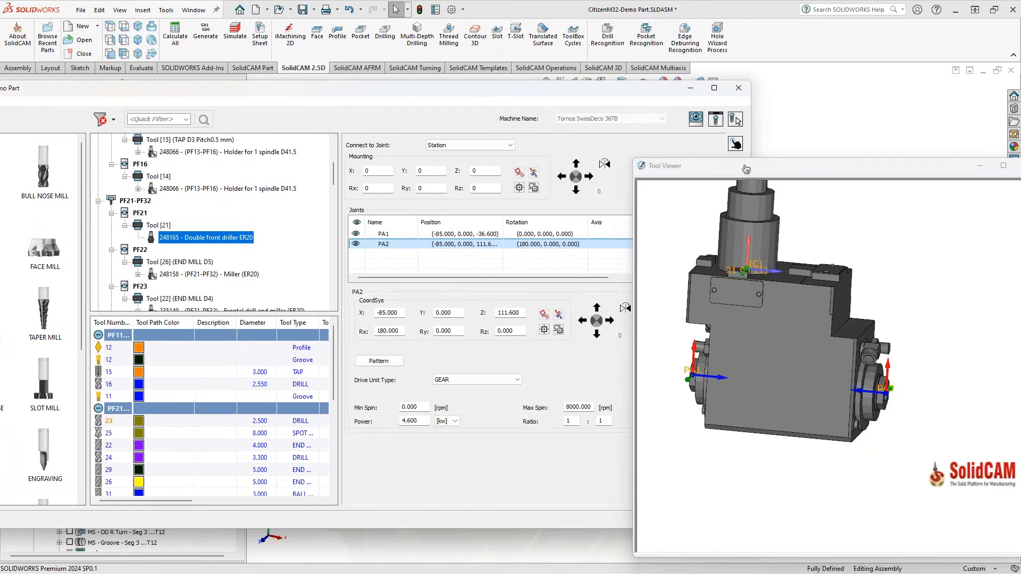
{"action": "left_click_drag", "start_coordinate": [611, 92], "coordinate": [591, 106]}
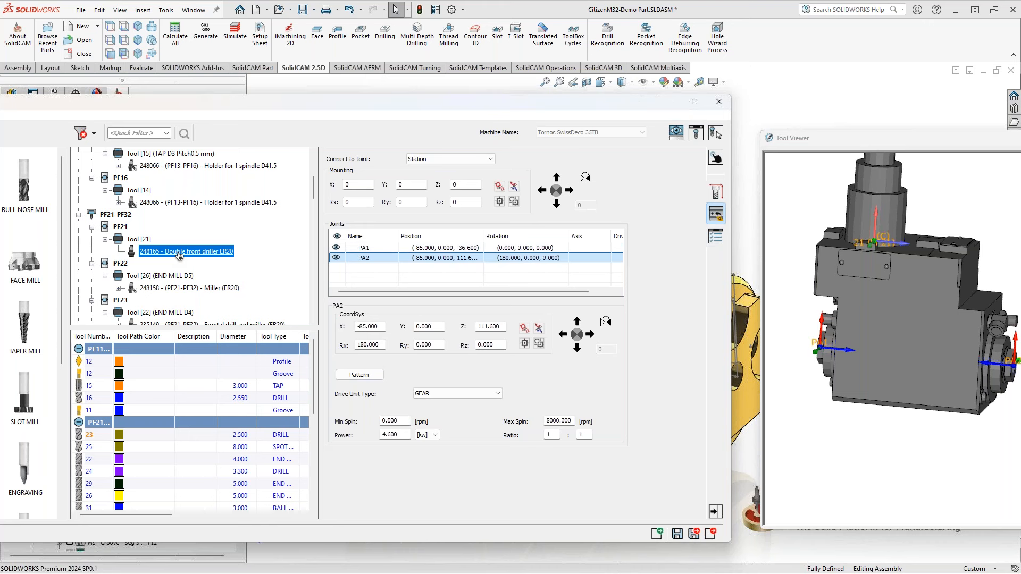
{"action": "left_click", "coordinate": [716, 237]}
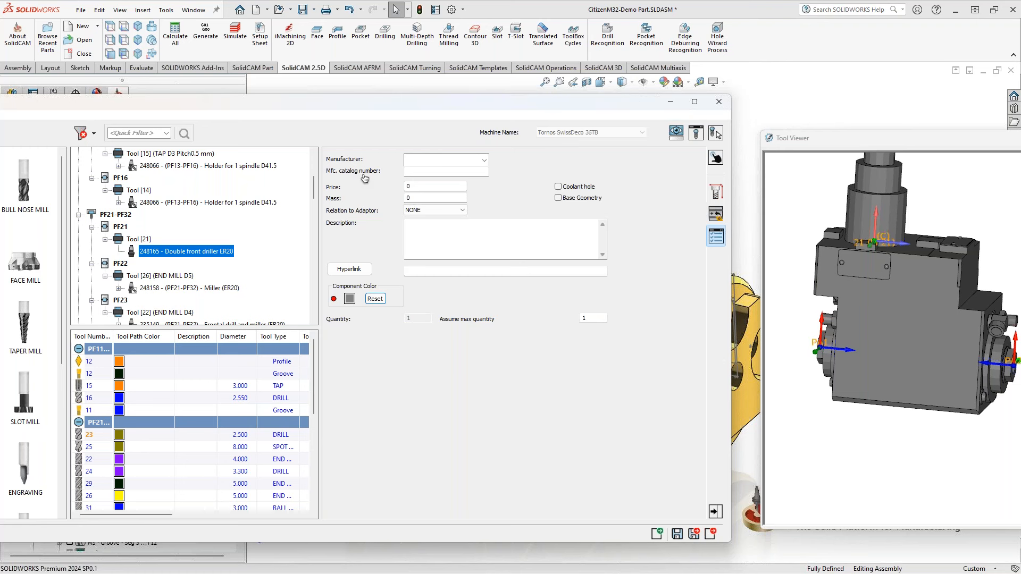
{"action": "left_click", "coordinate": [484, 159]}
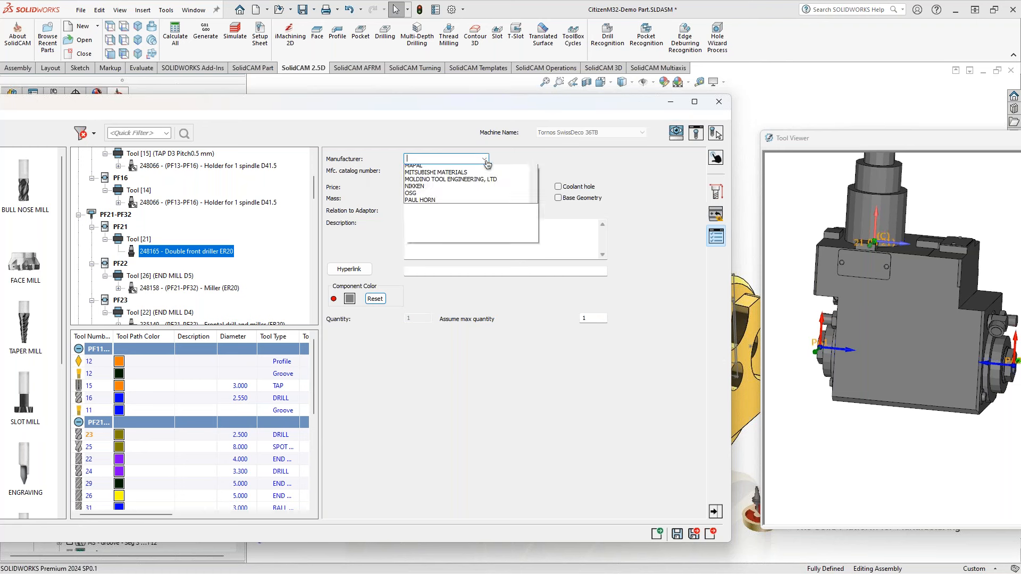
{"action": "scroll", "coordinate": [536, 225], "scroll_direction": "down", "scroll_amount": 4}
{"action": "left_click_drag", "start_coordinate": [536, 226], "coordinate": [534, 184]}
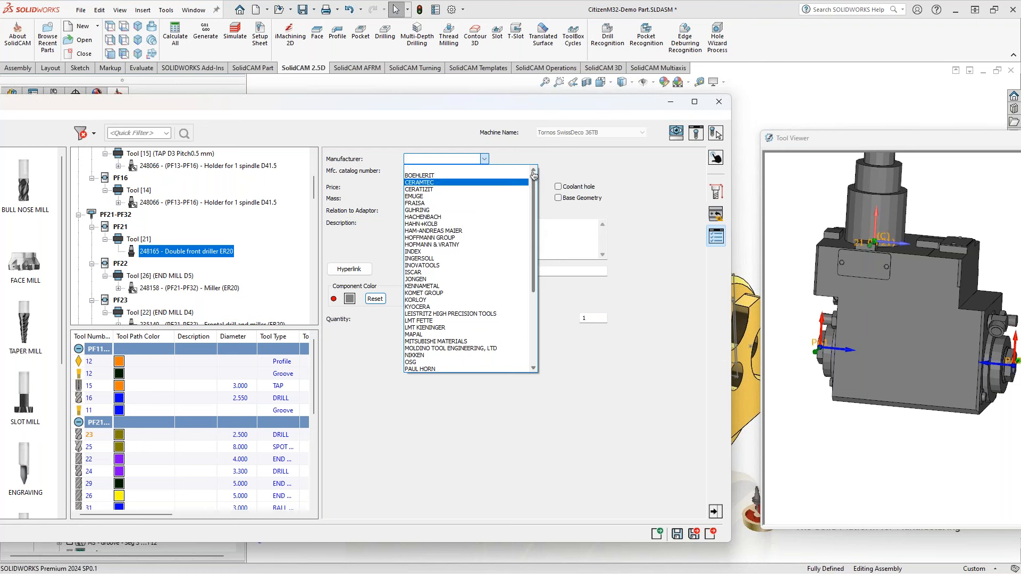
{"action": "left_click", "coordinate": [441, 168]}
{"action": "type", "text": "olidcam"}
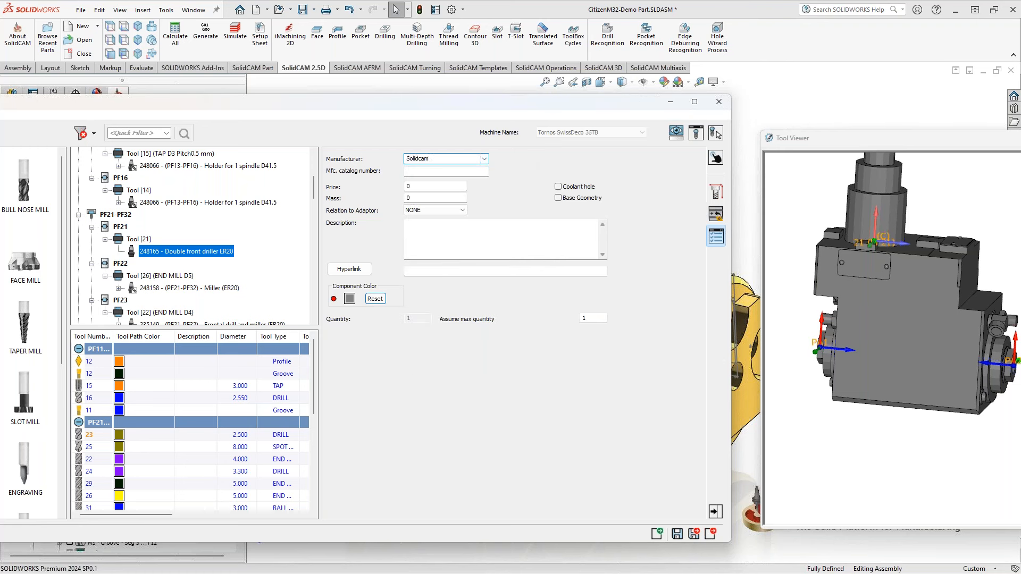
{"action": "left_click", "coordinate": [442, 169]}
Review the list of manufacturers, keep SOLIDCAM and set the holder's manufacturer catalog number to 111222
{"action": "left_click", "coordinate": [485, 160]}
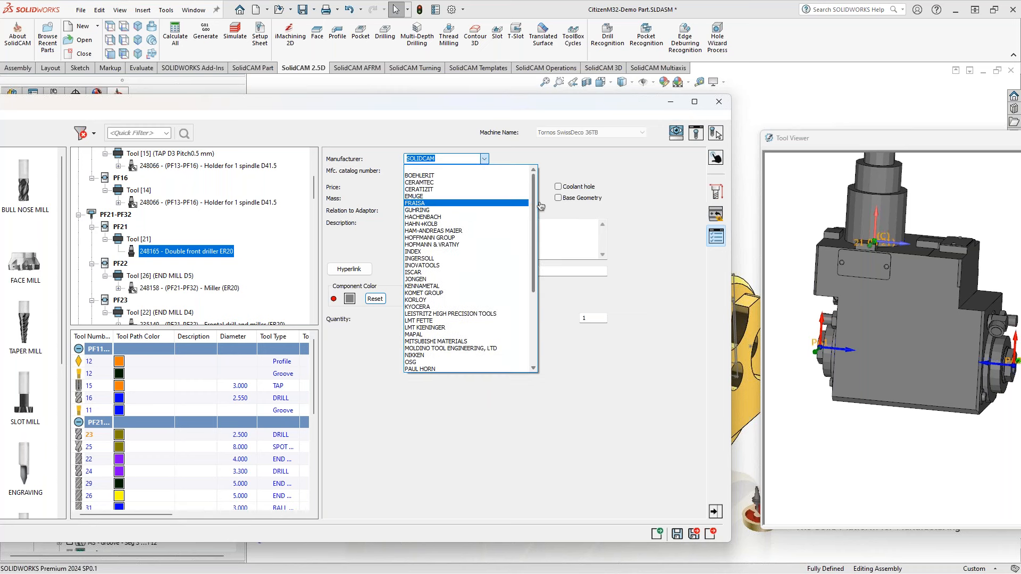
{"action": "mouse_move", "coordinate": [534, 215]}
{"action": "left_mouse_down"}
{"action": "mouse_move", "coordinate": [537, 240]}
{"action": "mouse_move", "coordinate": [533, 199]}
{"action": "left_mouse_up"}
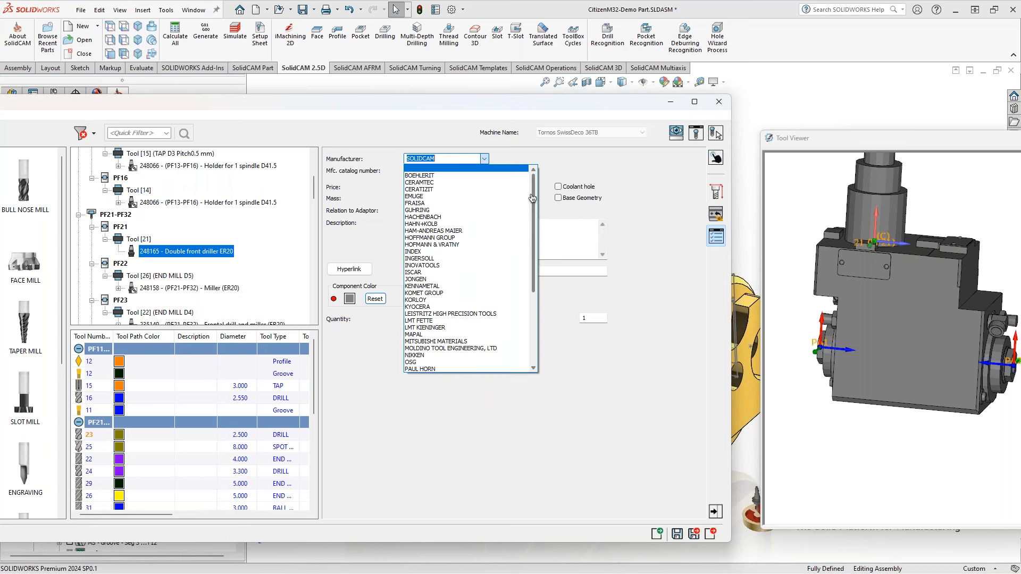
{"action": "left_click", "coordinate": [458, 159]}
{"action": "left_click_drag", "start_coordinate": [473, 159], "coordinate": [384, 164]}
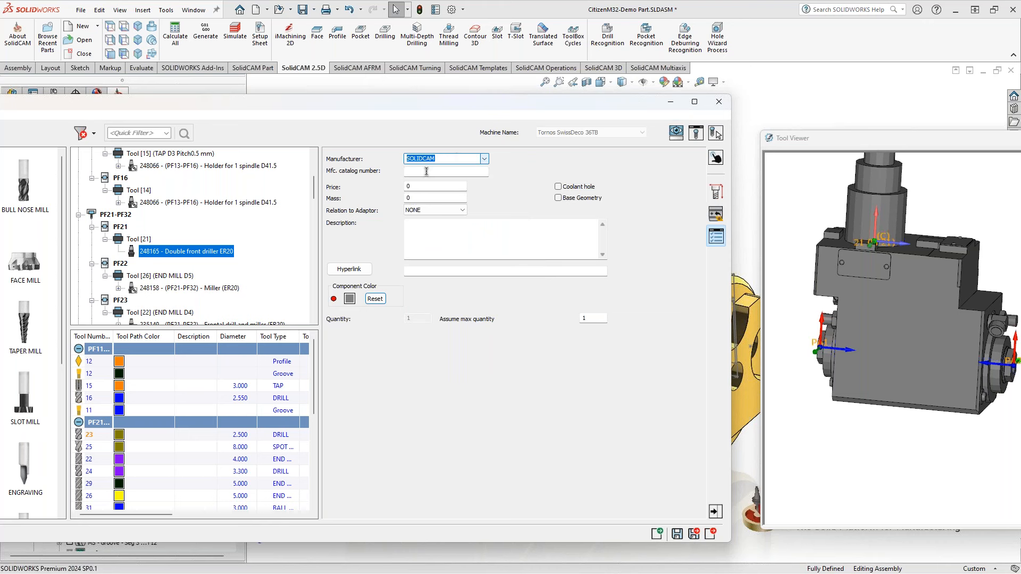
{"action": "left_click", "coordinate": [448, 172]}
{"action": "type", "text": "111222"}
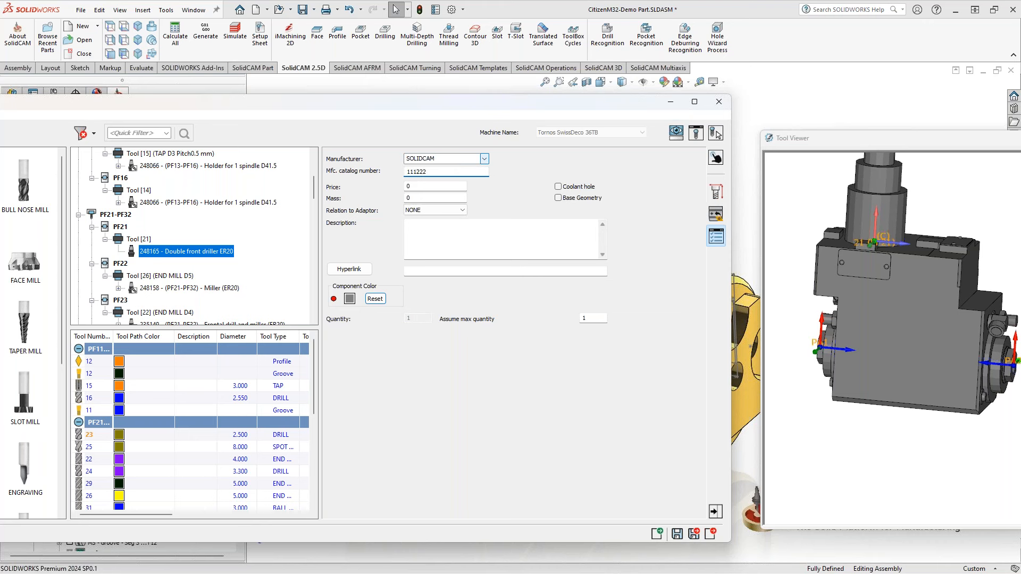
{"action": "key", "text": "Tab"}
Search the tool table with the Advanced Filter for holders whose manufacturer name is Solidcam
{"action": "left_click_drag", "start_coordinate": [403, 111], "coordinate": [477, 101]}
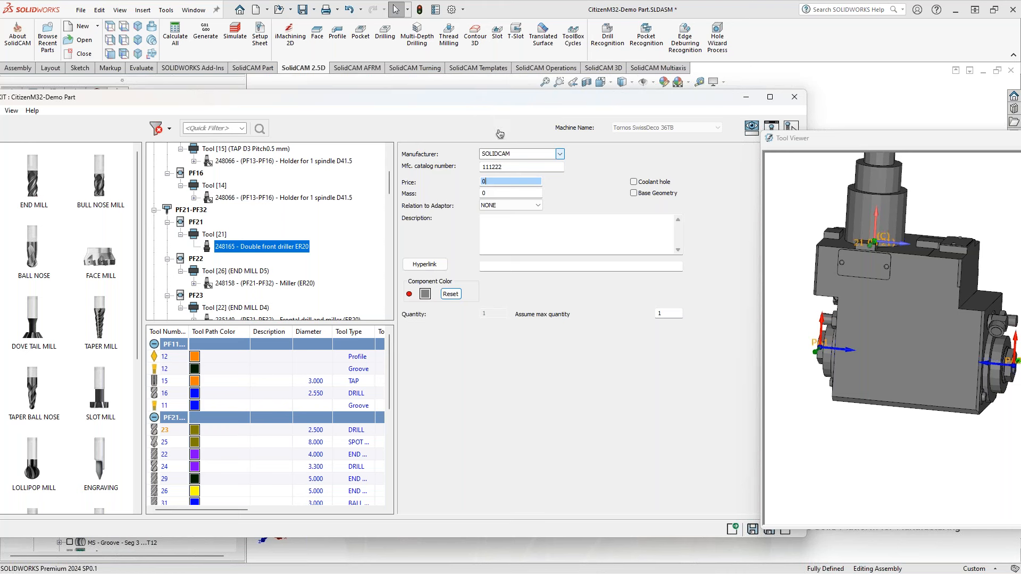
{"action": "left_click", "coordinate": [170, 130]}
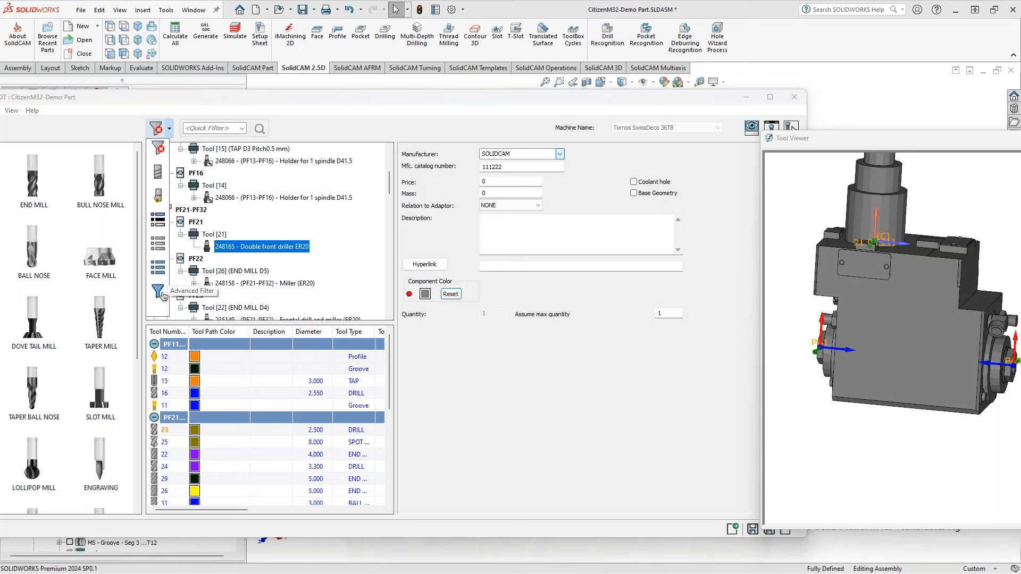
{"action": "left_click", "coordinate": [163, 294]}
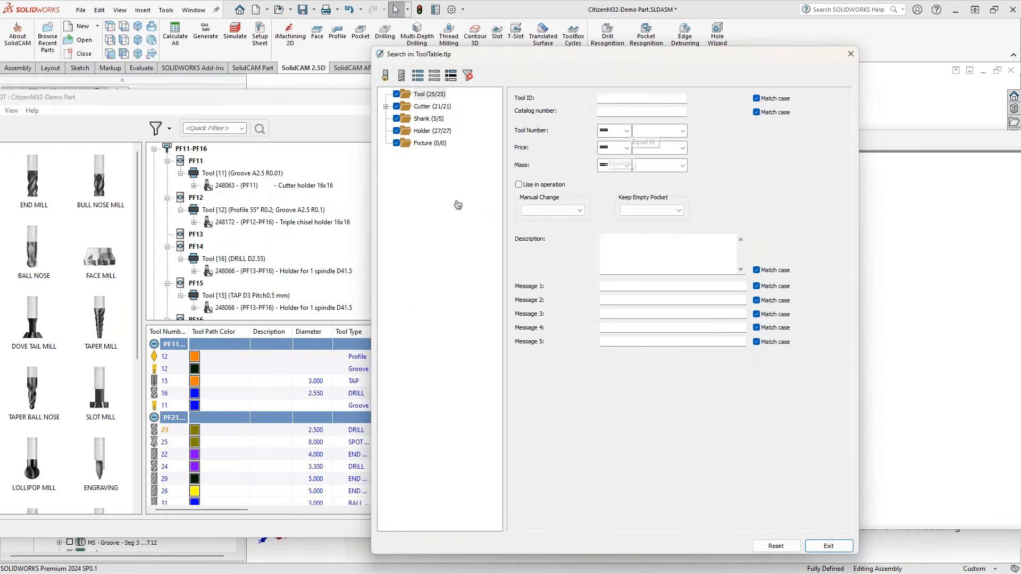
{"action": "left_click", "coordinate": [431, 131]}
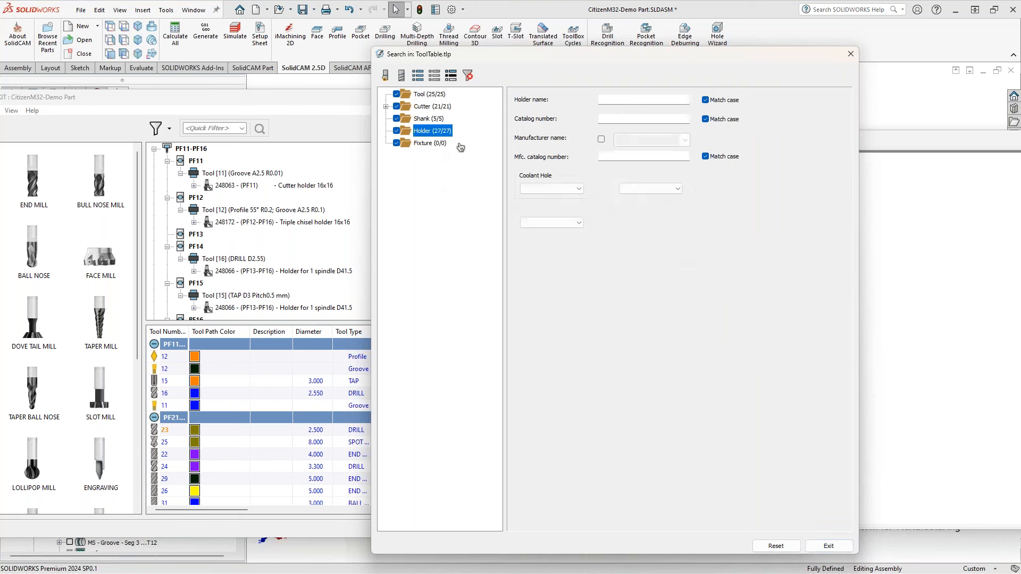
{"action": "left_click", "coordinate": [601, 139]}
{"action": "type", "text": "Solidcam"}
{"action": "key", "text": "Return"}
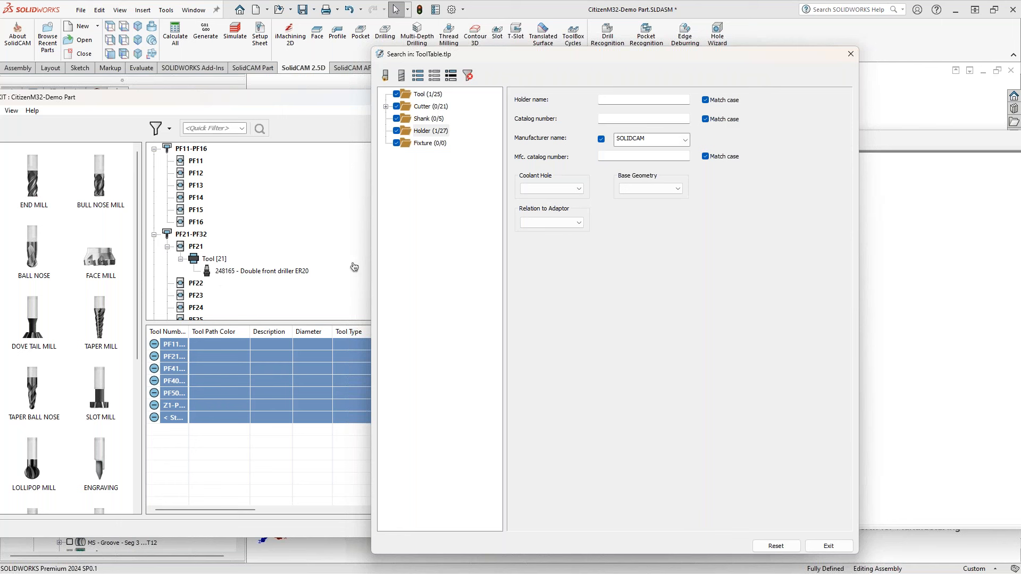
Remove the manufacturer filter, close the search and reselect the double front driller holder under PF21
{"action": "left_click", "coordinate": [602, 140]}
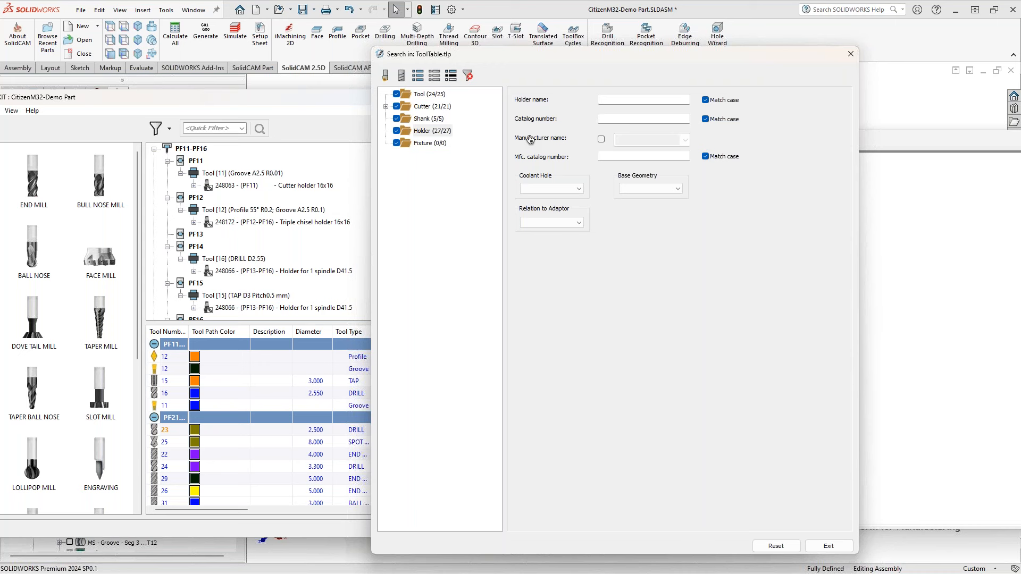
{"action": "left_click", "coordinate": [851, 56]}
{"action": "scroll", "coordinate": [257, 255], "scroll_direction": "down", "scroll_amount": 4}
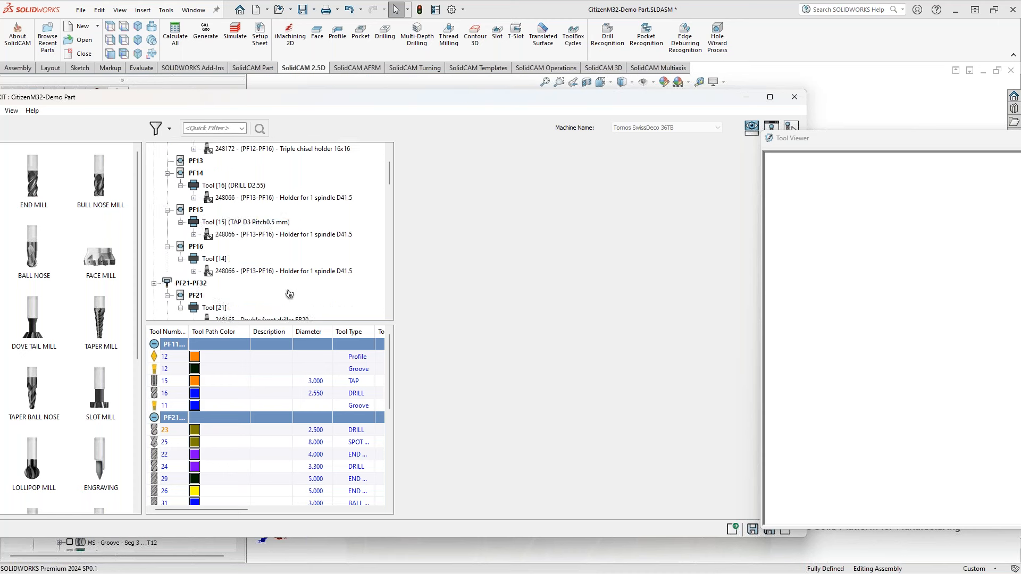
{"action": "left_click", "coordinate": [260, 247]}
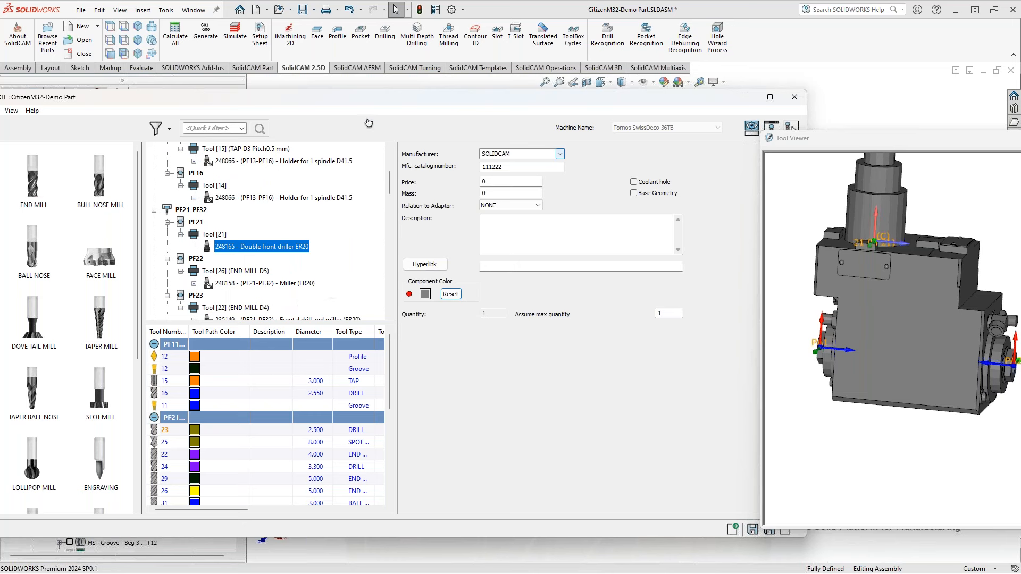
Open the tool path color page of the ToolKit settings and toggle custom tool path colors off and back on
{"action": "left_click_drag", "start_coordinate": [375, 107], "coordinate": [443, 106]}
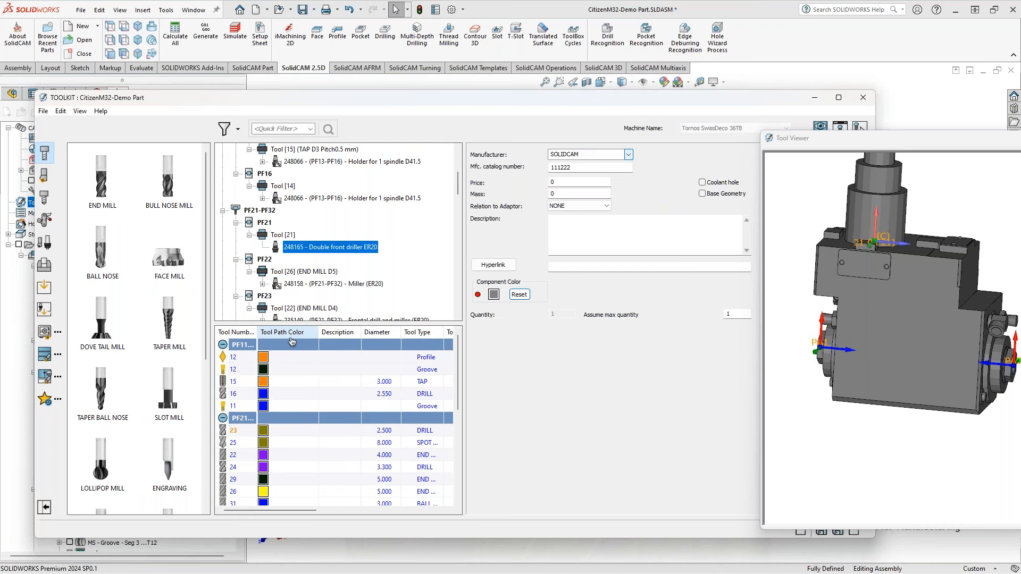
{"action": "left_click", "coordinate": [81, 112]}
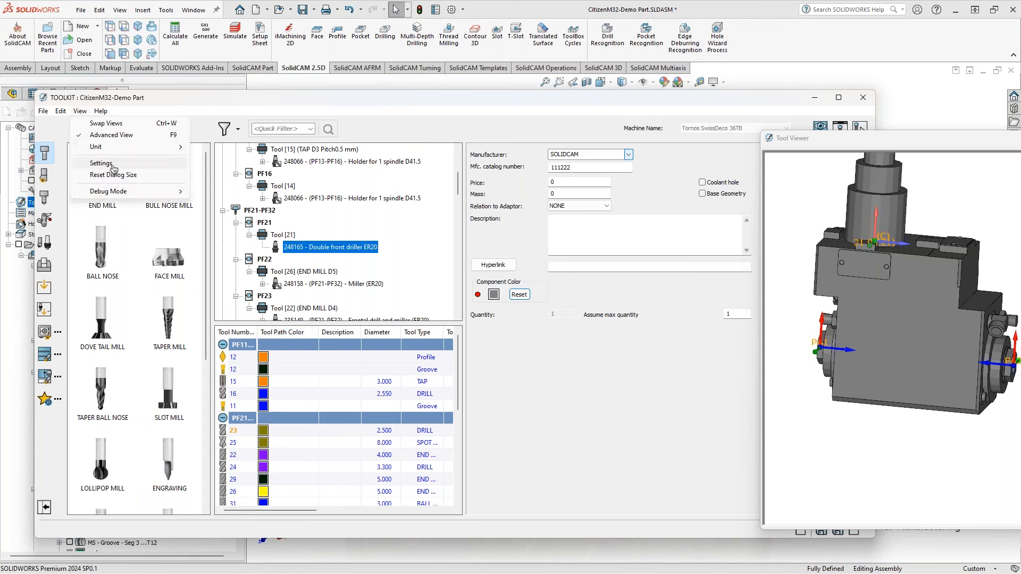
{"action": "left_click", "coordinate": [153, 163]}
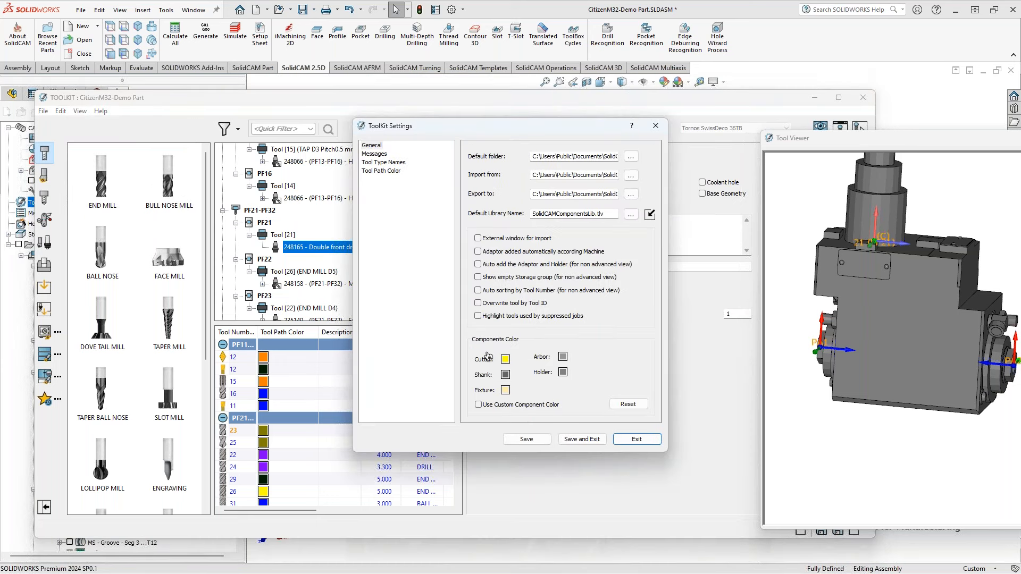
{"action": "left_click", "coordinate": [381, 171]}
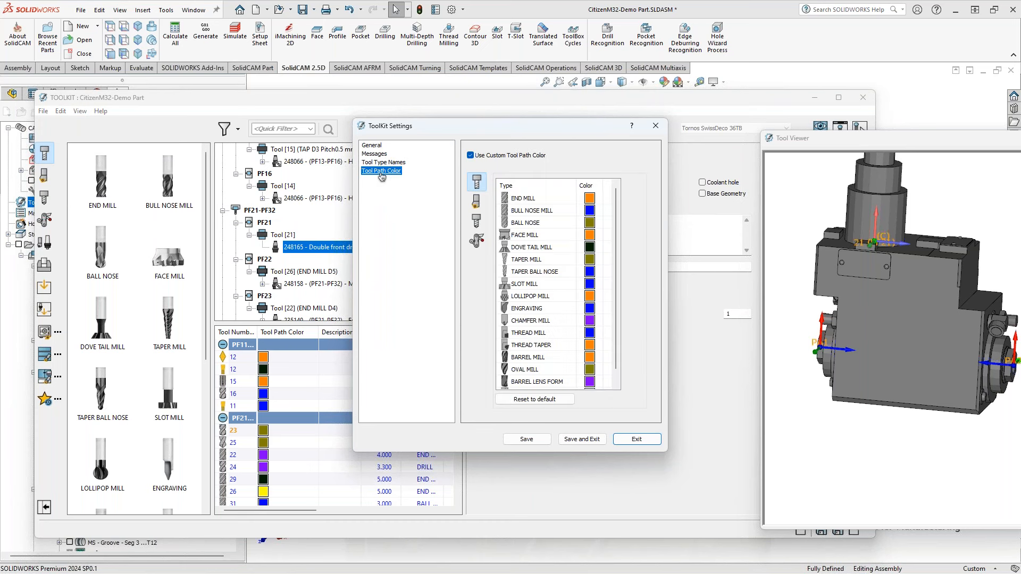
{"action": "left_click", "coordinate": [470, 156]}
{"action": "left_click", "coordinate": [471, 157]}
Examine the tool path colors assigned to the tool types in each category, from milling tools to probes, saws and thread whirling
{"action": "left_click_drag", "start_coordinate": [485, 128], "coordinate": [451, 131]}
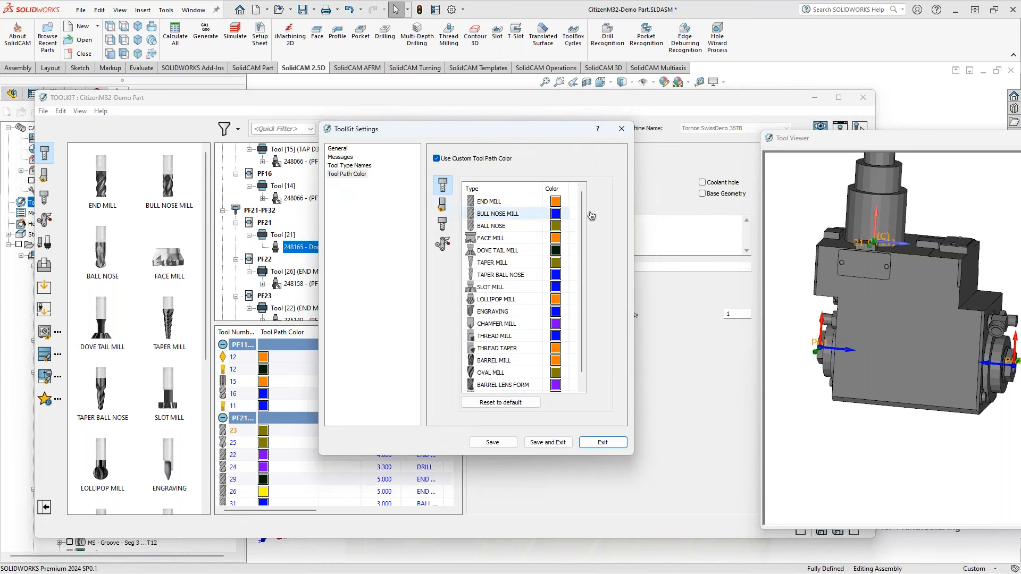
{"action": "scroll", "coordinate": [584, 218], "scroll_direction": "down", "scroll_amount": 1}
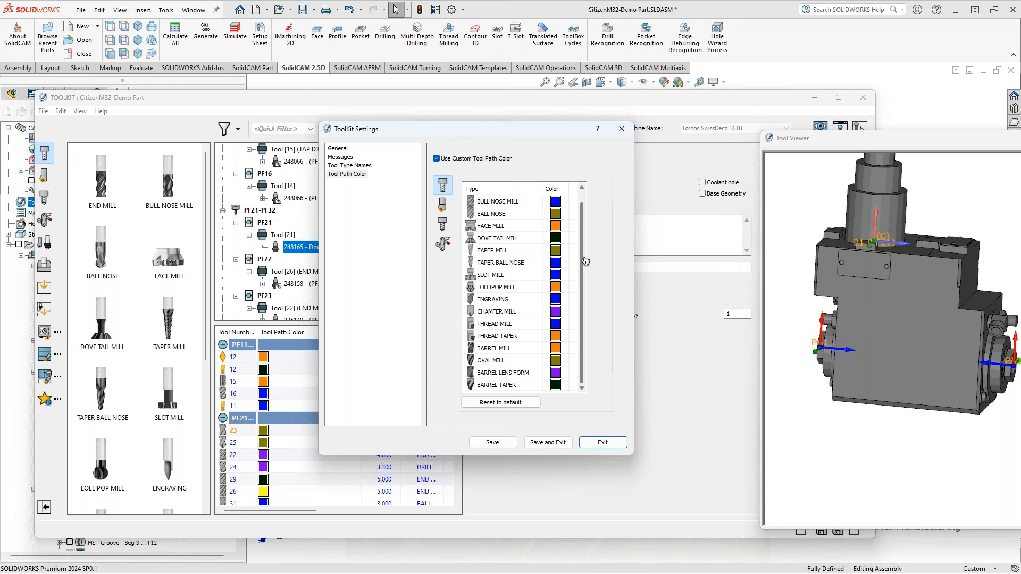
{"action": "scroll", "coordinate": [586, 260], "scroll_direction": "up", "scroll_amount": 1}
{"action": "scroll", "coordinate": [585, 232], "scroll_direction": "down", "scroll_amount": 1}
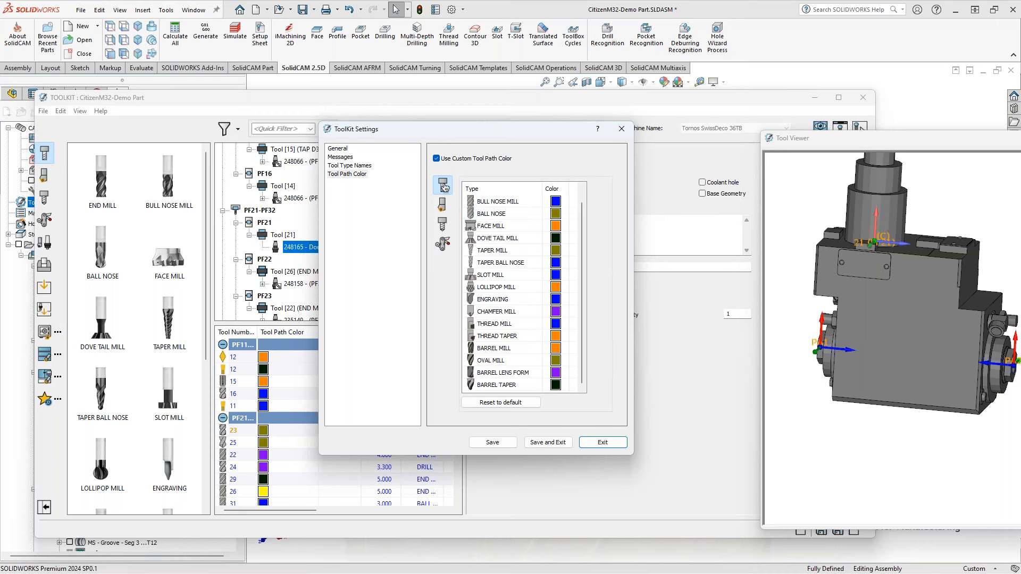
{"action": "left_click", "coordinate": [441, 204]}
{"action": "left_click", "coordinate": [447, 227]}
{"action": "left_click", "coordinate": [444, 244]}
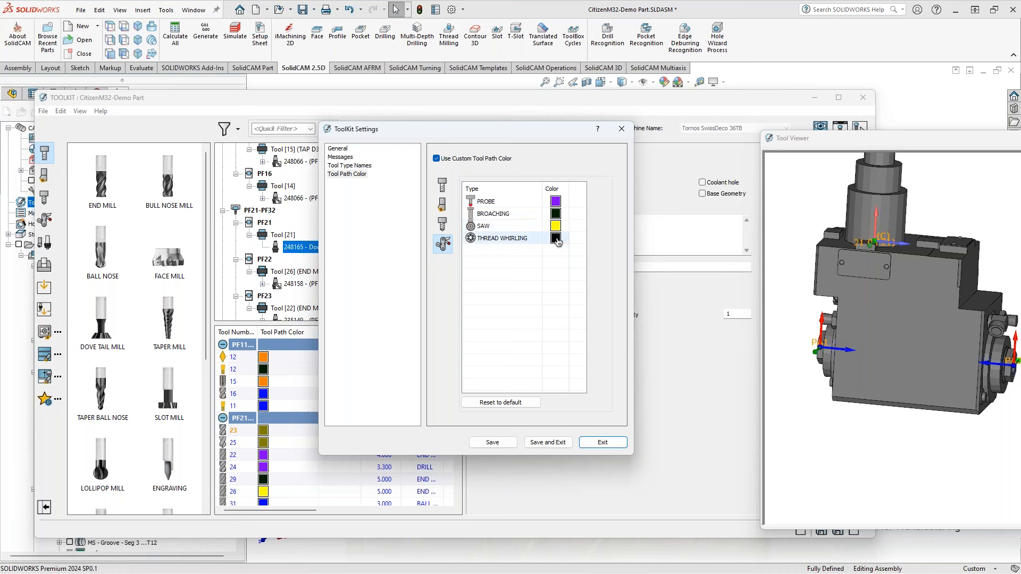
{"action": "left_click", "coordinate": [441, 206]}
{"action": "left_click", "coordinate": [443, 187]}
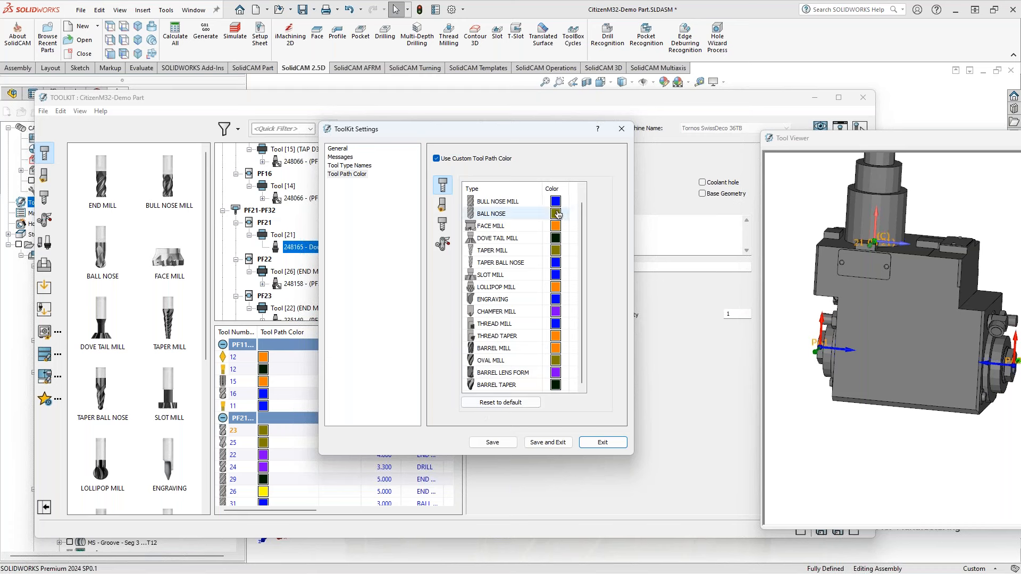
Save the tool path color settings and close the Tool Viewer and the ToolKit
{"action": "left_click", "coordinate": [547, 443]}
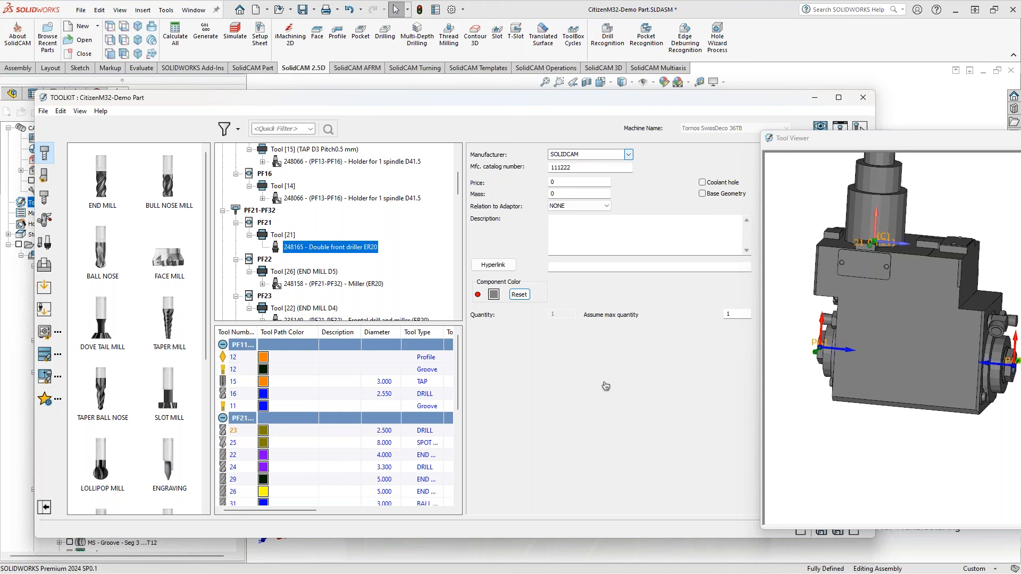
{"action": "left_click", "coordinate": [691, 554]}
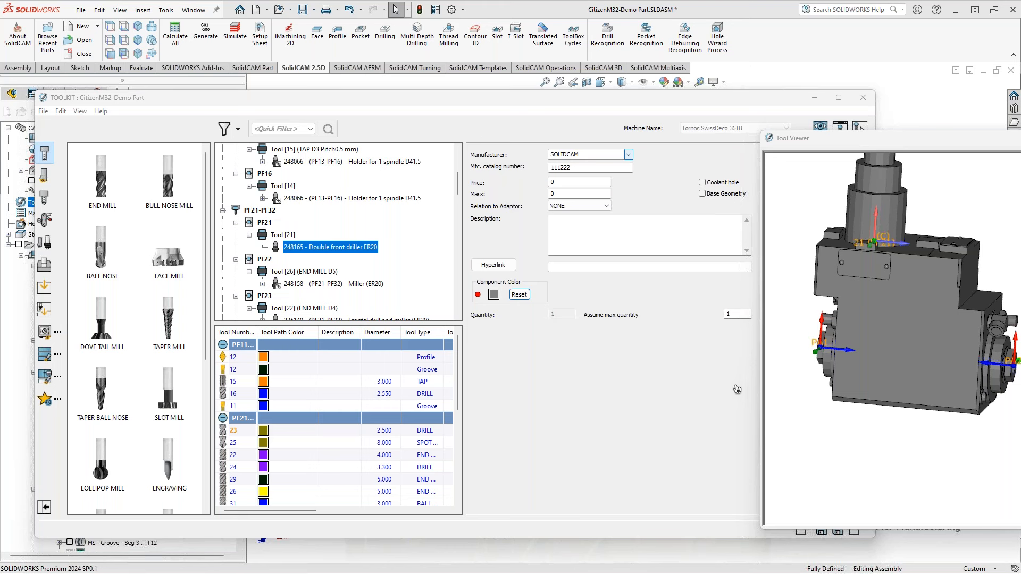
{"action": "left_click", "coordinate": [548, 100]}
{"action": "left_click", "coordinate": [615, 359]}
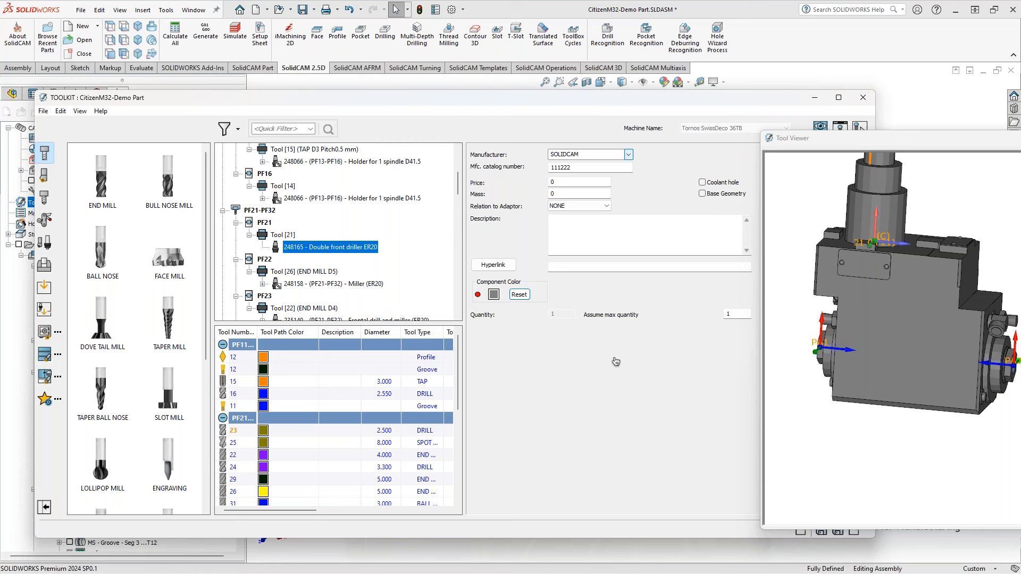
{"action": "left_click_drag", "start_coordinate": [932, 140], "coordinate": [681, 151]}
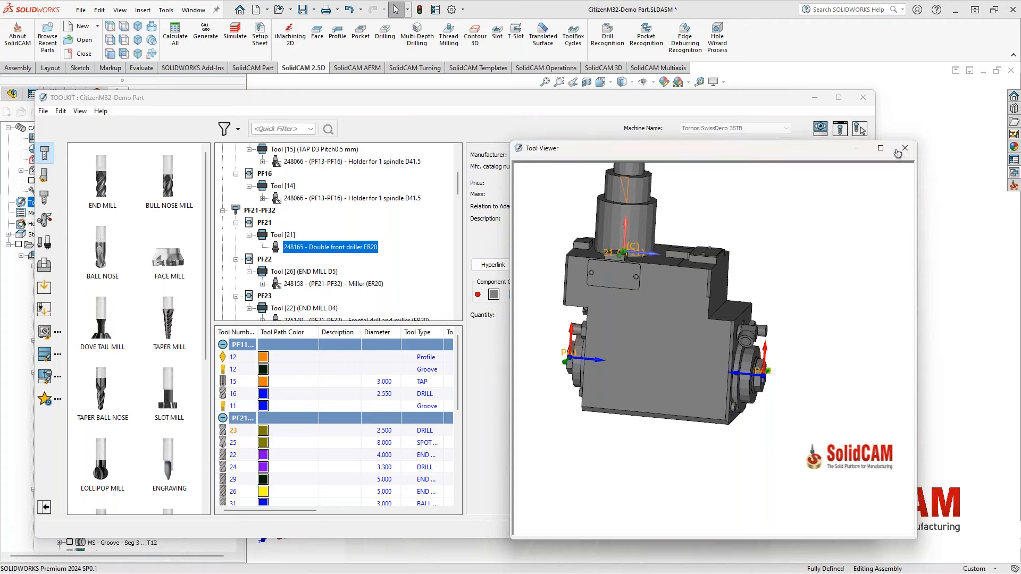
{"action": "left_click", "coordinate": [905, 149]}
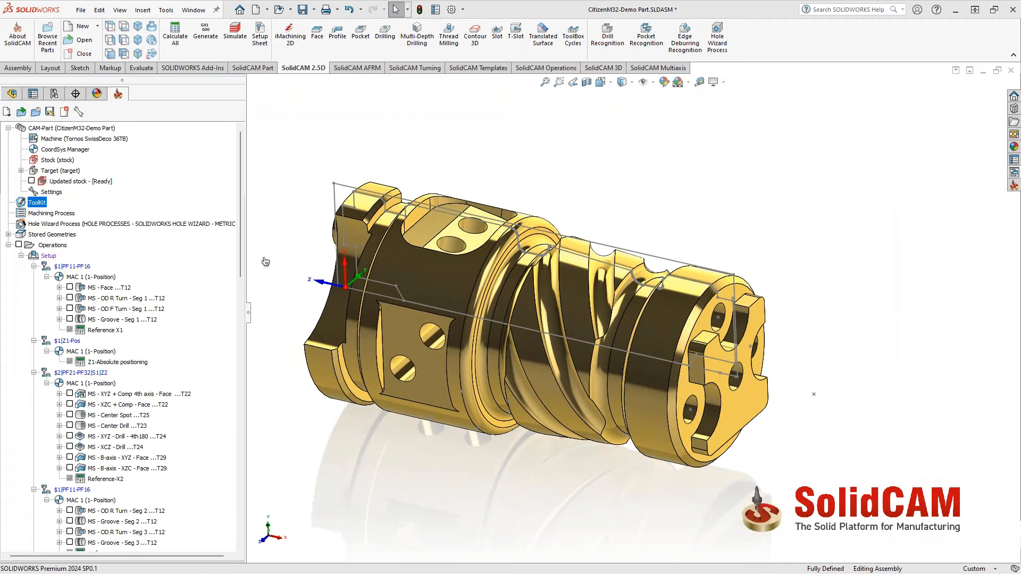
Suppress the radial operations on PF11-PF16 from Radial Drill T16 through Radial Cylinder Tap T15 and reopen the ToolKit
{"action": "scroll", "coordinate": [244, 246], "scroll_direction": "down", "scroll_amount": 1}
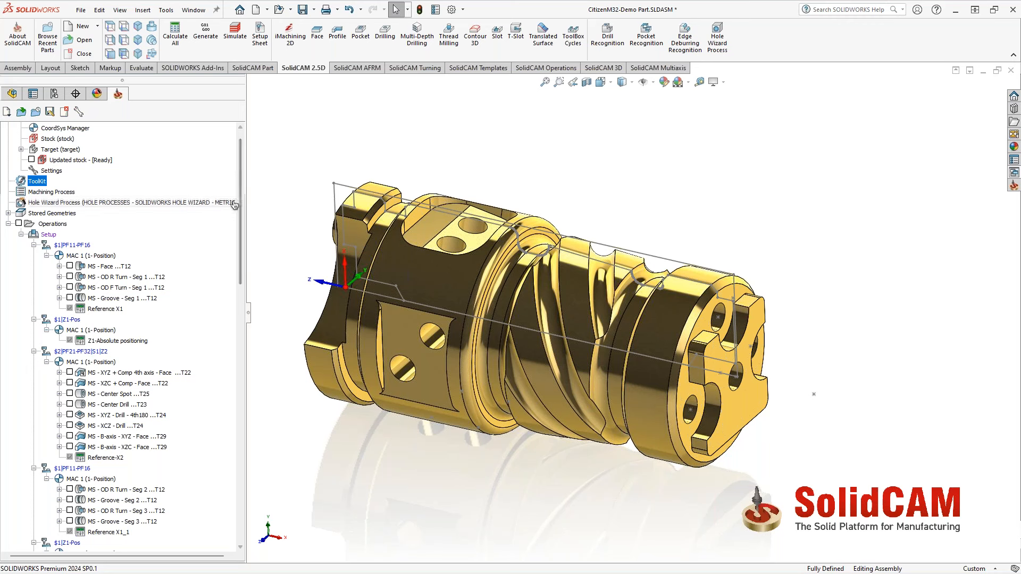
{"action": "scroll", "coordinate": [242, 238], "scroll_direction": "down", "scroll_amount": 3}
{"action": "left_click_drag", "start_coordinate": [242, 239], "coordinate": [266, 376]}
{"action": "scroll", "coordinate": [144, 298], "scroll_direction": "up", "scroll_amount": 5}
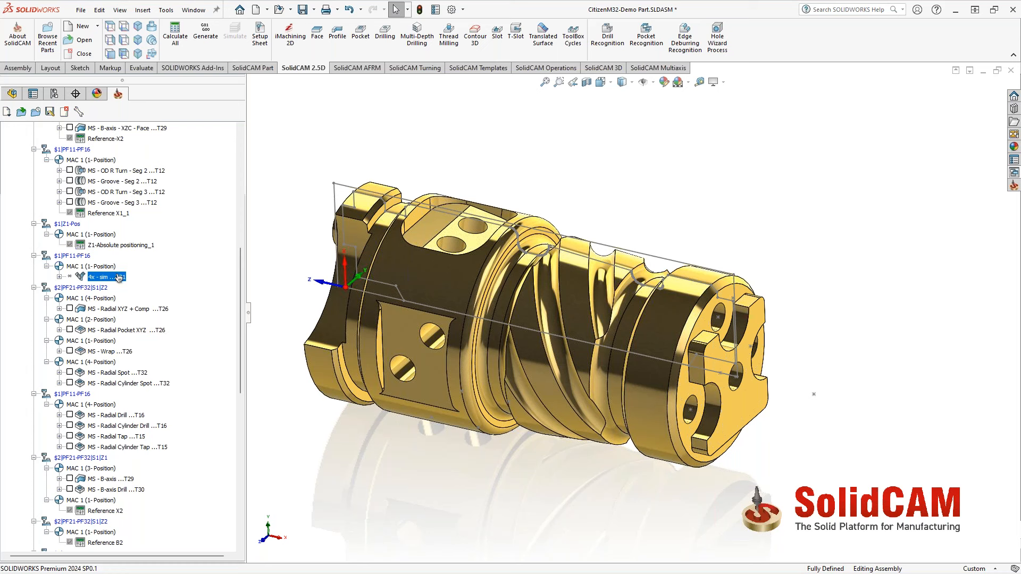
{"action": "left_click", "coordinate": [101, 300]}
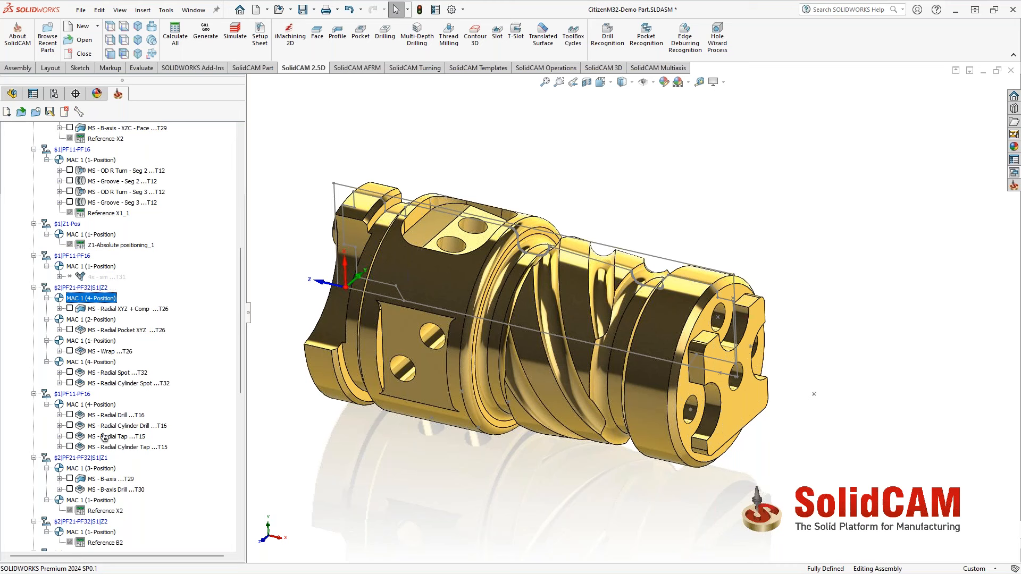
{"action": "scroll", "coordinate": [108, 435], "scroll_direction": "down", "scroll_amount": 1}
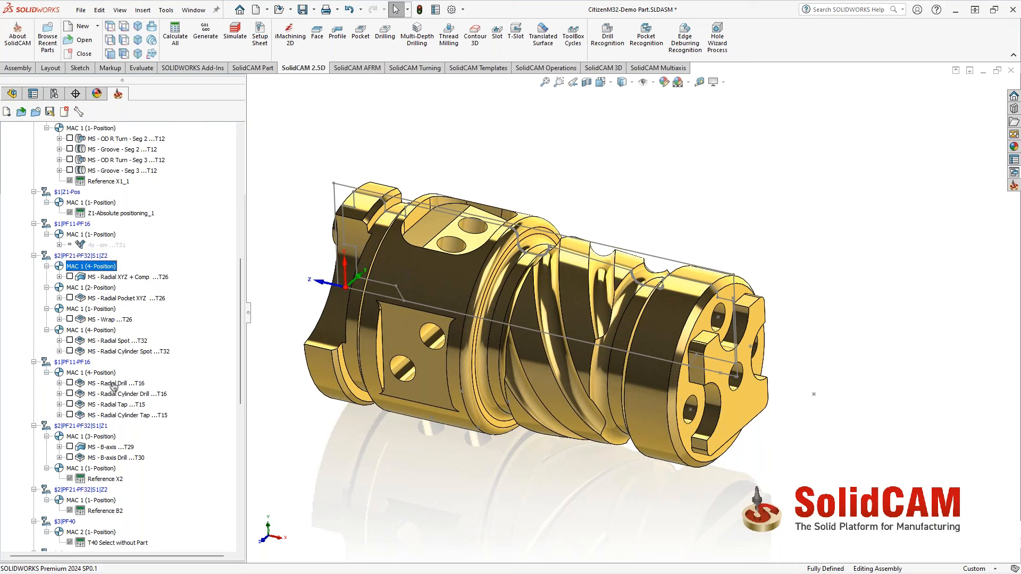
{"action": "left_click", "coordinate": [113, 385]}
{"action": "left_click", "coordinate": [116, 415], "text": "shift"}
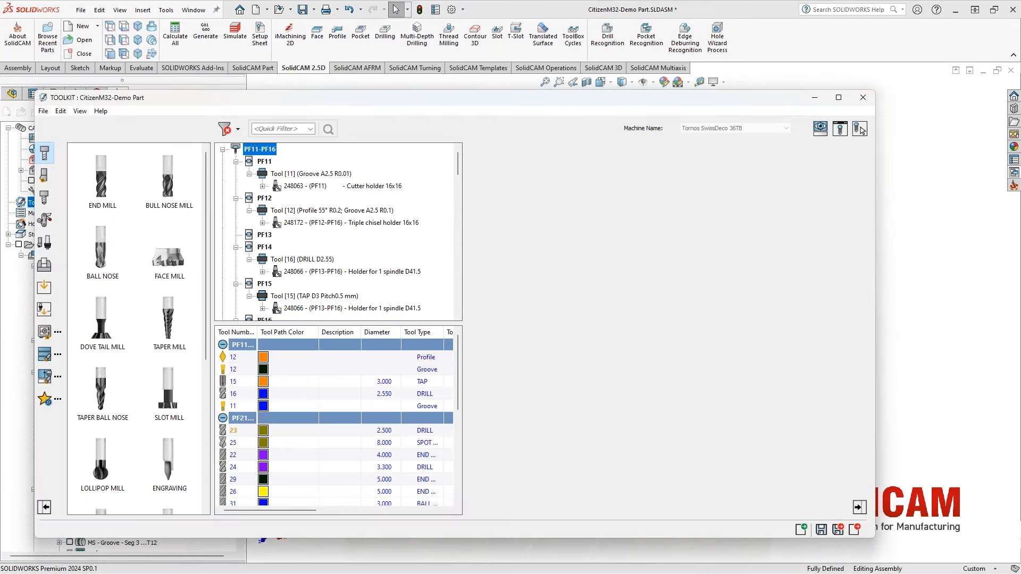
Enlarge the tool table and enable highlighting of tools used by suppressed jobs in the ToolKit settings
{"action": "left_click_drag", "start_coordinate": [332, 271], "coordinate": [333, 247]}
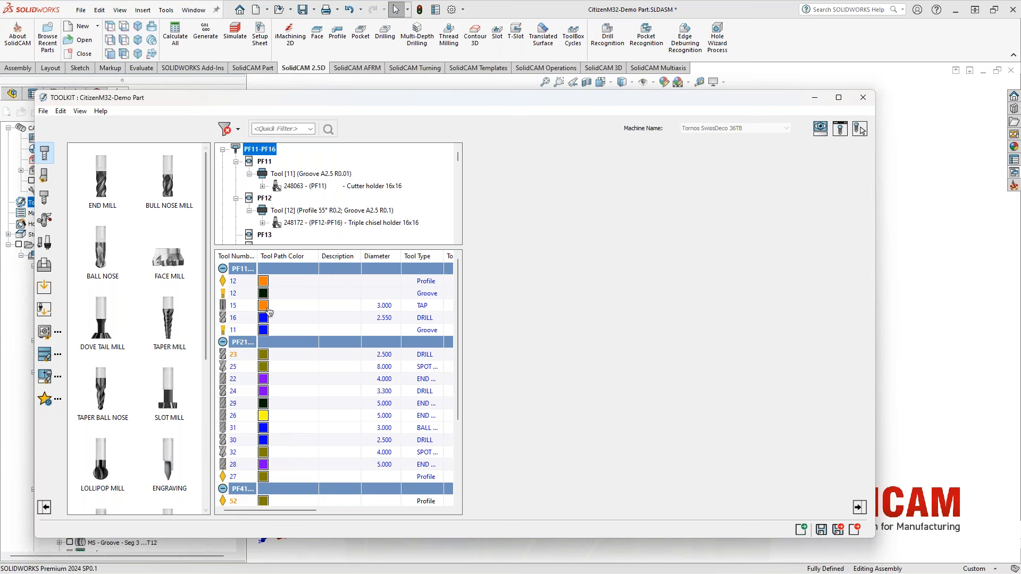
{"action": "left_click", "coordinate": [81, 112]}
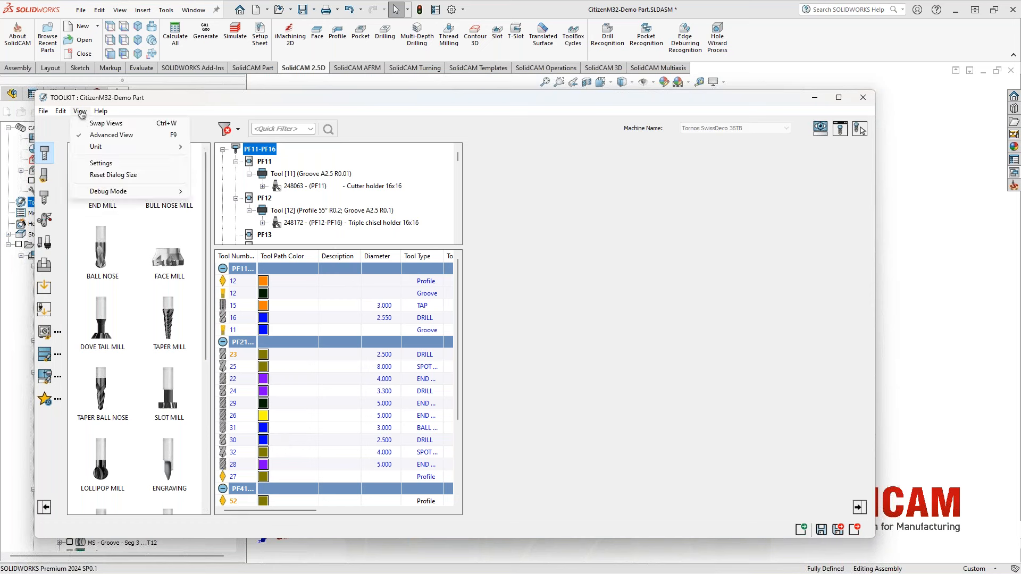
{"action": "left_click", "coordinate": [114, 163]}
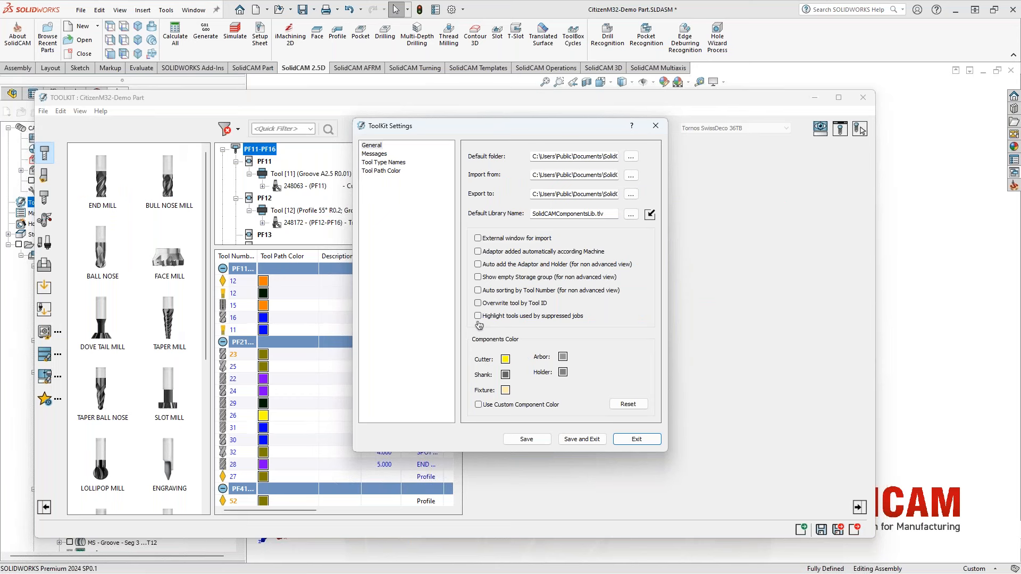
{"action": "left_click", "coordinate": [593, 439]}
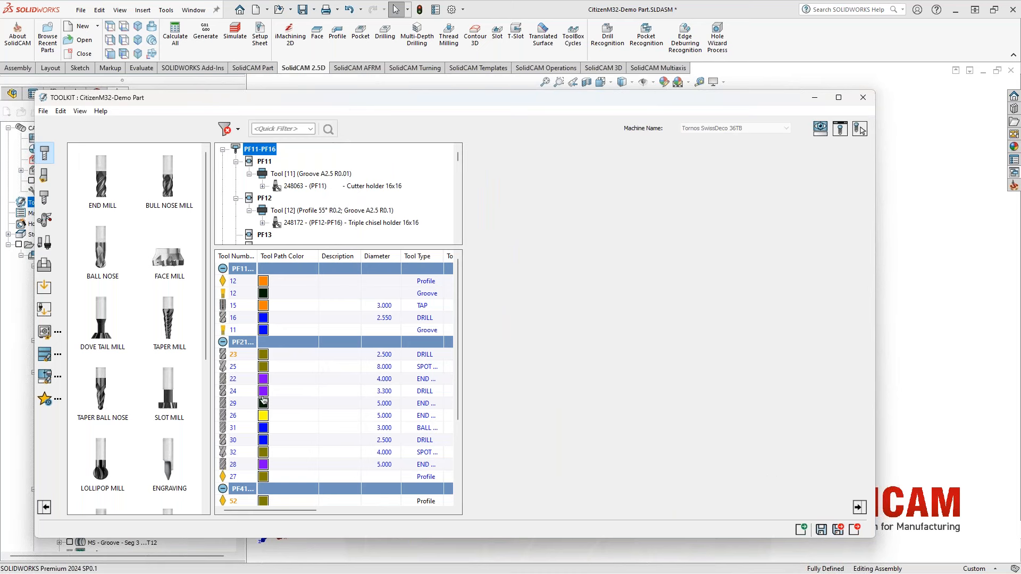
Look through the tool table, check the suppressed-job highlighting option in the general settings, then save and exit
{"action": "scroll", "coordinate": [282, 436], "scroll_direction": "down", "scroll_amount": 3}
{"action": "scroll", "coordinate": [281, 436], "scroll_direction": "up", "scroll_amount": 3}
{"action": "left_click", "coordinate": [80, 110]}
{"action": "left_click", "coordinate": [101, 164]}
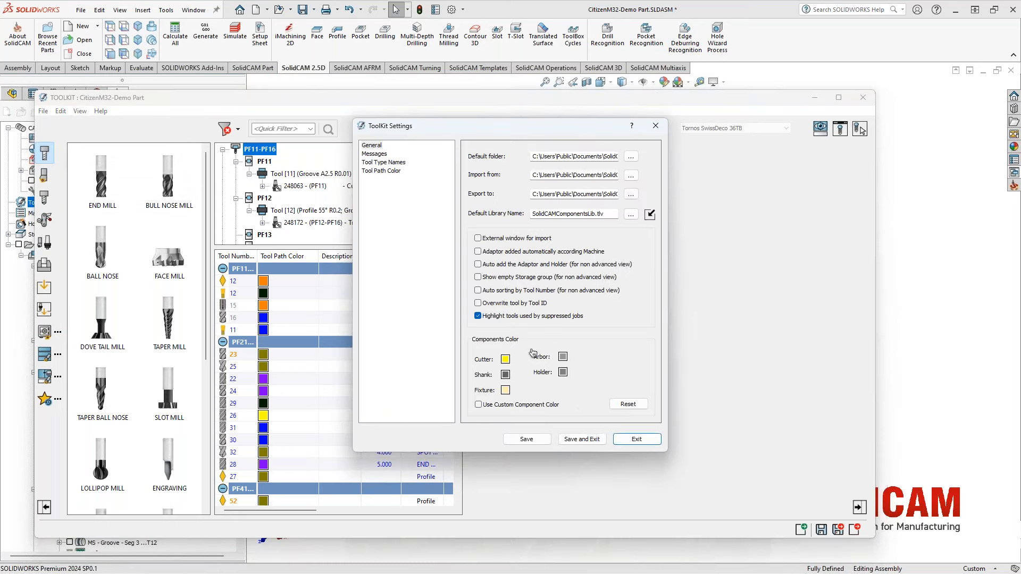
{"action": "left_click", "coordinate": [598, 445]}
{"action": "left_click", "coordinate": [845, 530]}
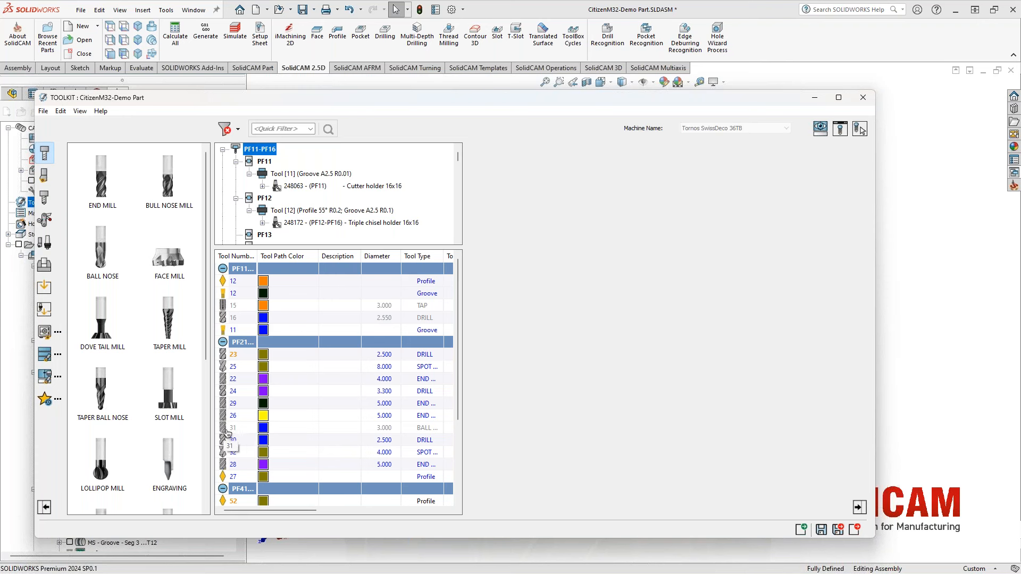
Turn off highlighting of tools used by suppressed jobs in the settings, save them and close the ToolKit
{"action": "left_click_drag", "start_coordinate": [463, 280], "coordinate": [459, 280]}
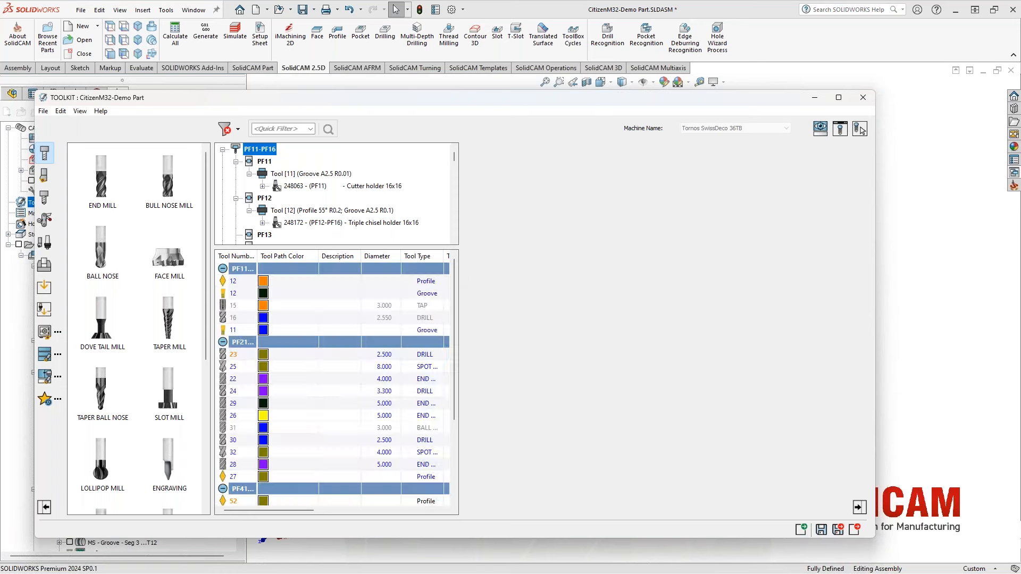
{"action": "left_click", "coordinate": [80, 110]}
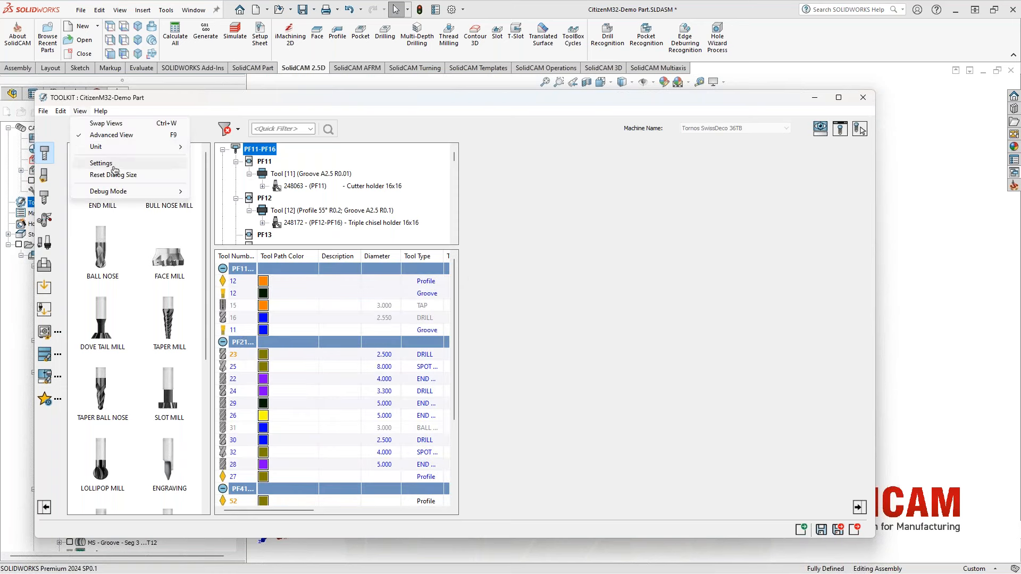
{"action": "left_click", "coordinate": [95, 171]}
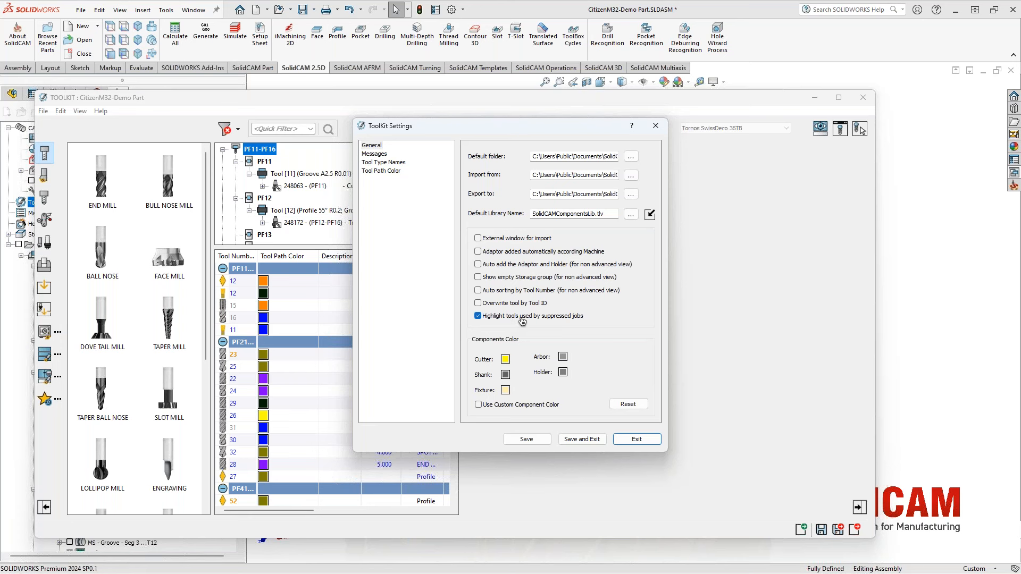
{"action": "left_click", "coordinate": [477, 316]}
{"action": "left_click", "coordinate": [591, 442]}
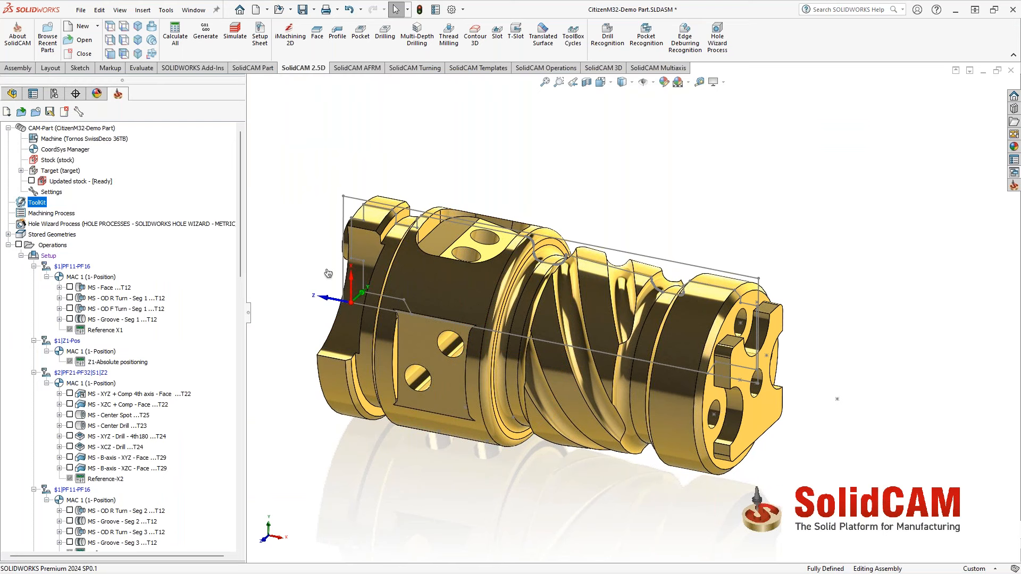
Open the machine setup and inspect the X, Y and Z values for mounting the fixture to the station
{"action": "double_click", "coordinate": [49, 256]}
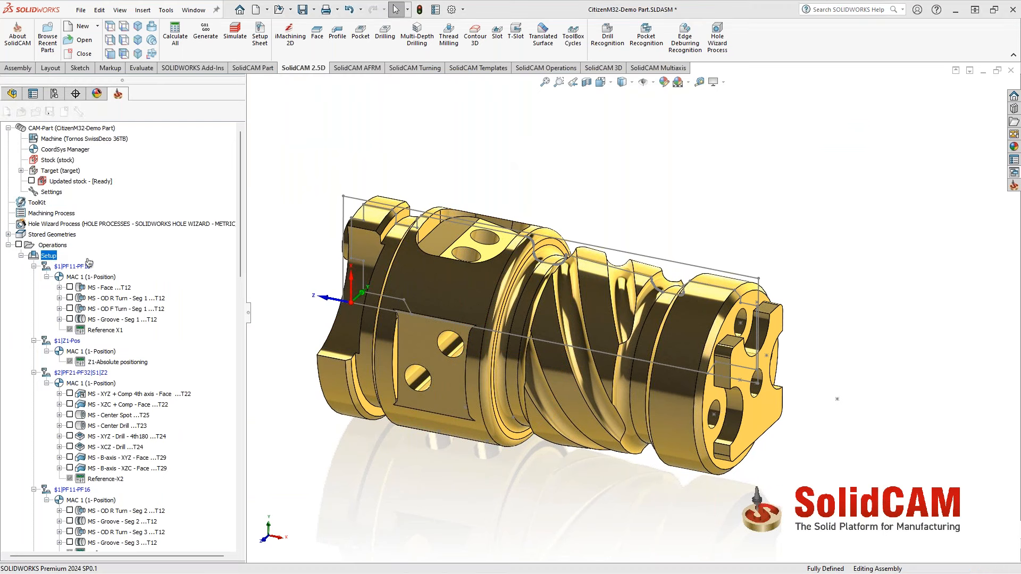
{"action": "left_click_drag", "start_coordinate": [367, 176], "coordinate": [277, 181]}
{"action": "left_click", "coordinate": [249, 283]}
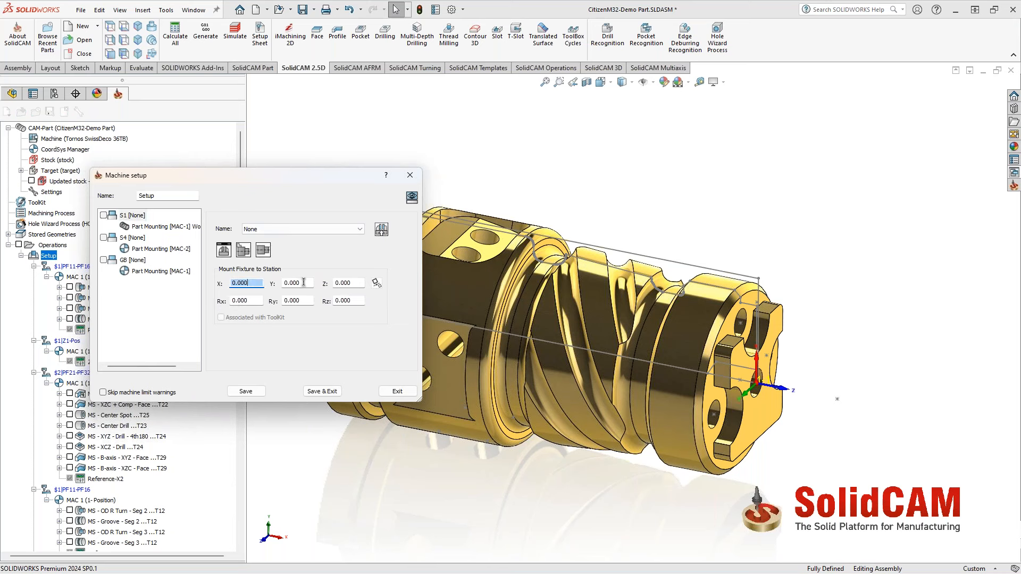
{"action": "left_click", "coordinate": [303, 283]}
{"action": "left_click", "coordinate": [358, 284]}
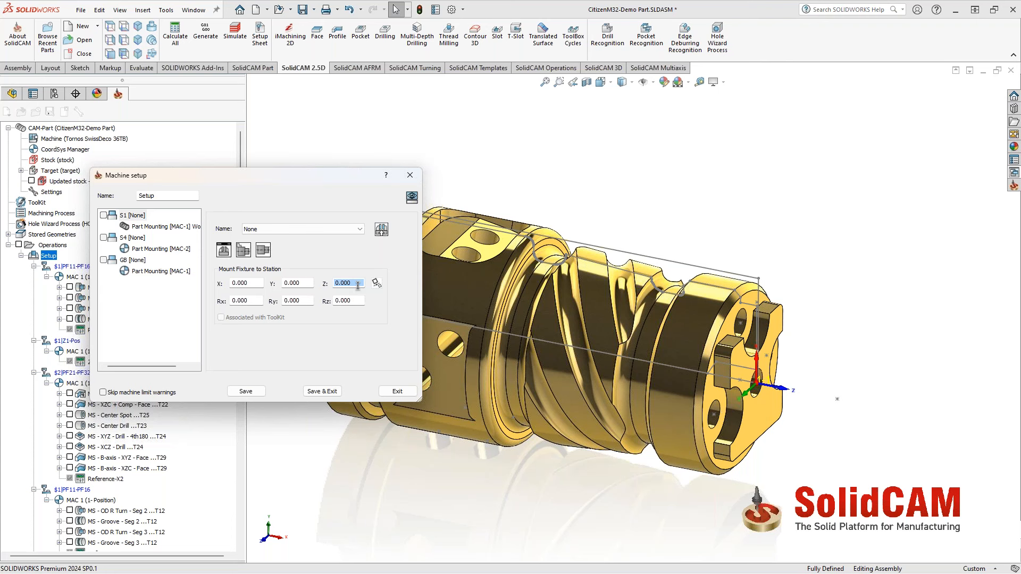
Set the workpiece Z position of the S1 part mounting for MAC-1 to 50
{"action": "left_click", "coordinate": [159, 226]}
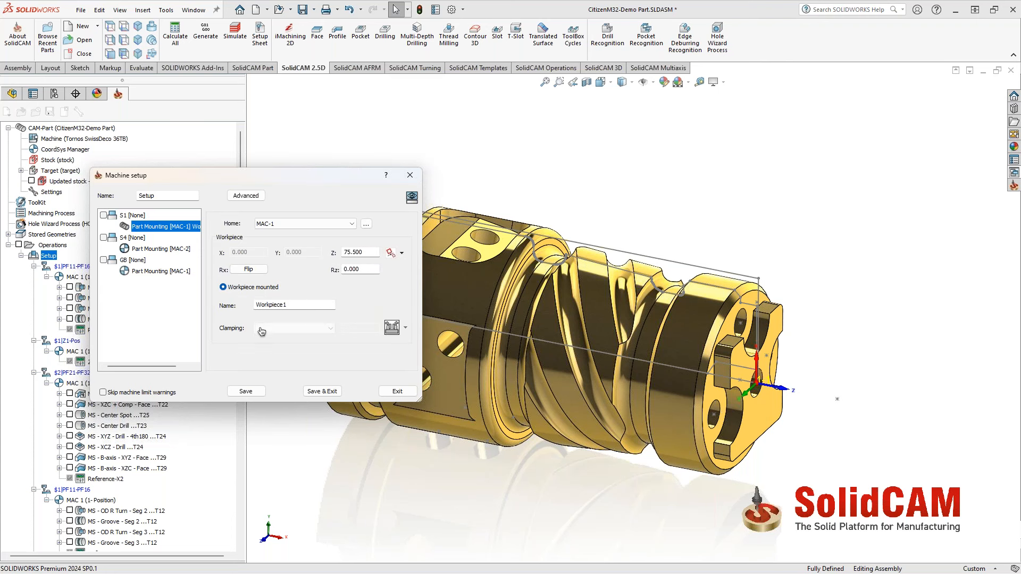
{"action": "left_click", "coordinate": [365, 252]}
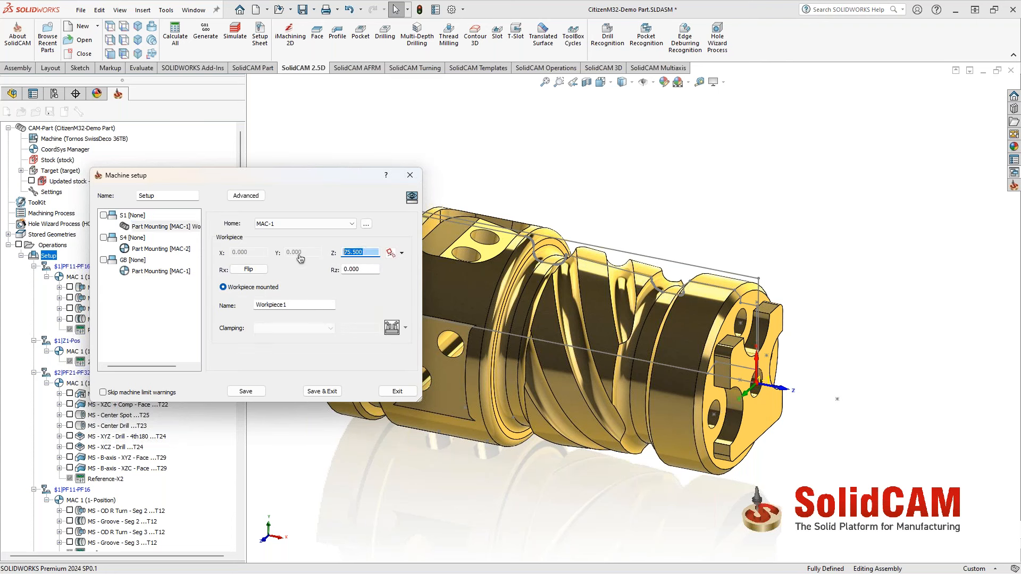
{"action": "type", "text": "50"}
{"action": "key", "text": "Tab"}
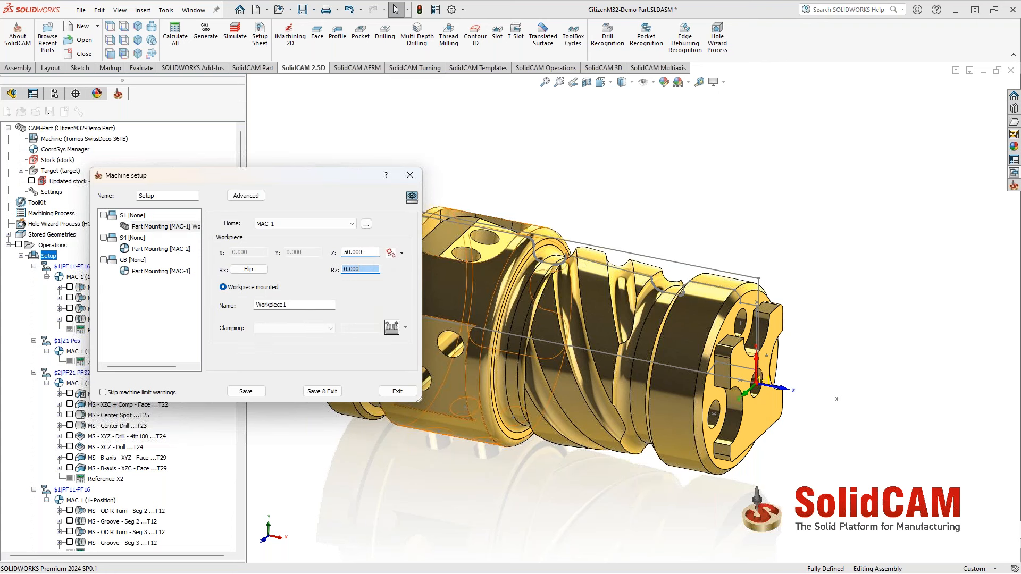
Show the Machine Preview beside the machine setup and inspect the S1 coordinate system at the main spindle
{"action": "left_click", "coordinate": [516, 288]}
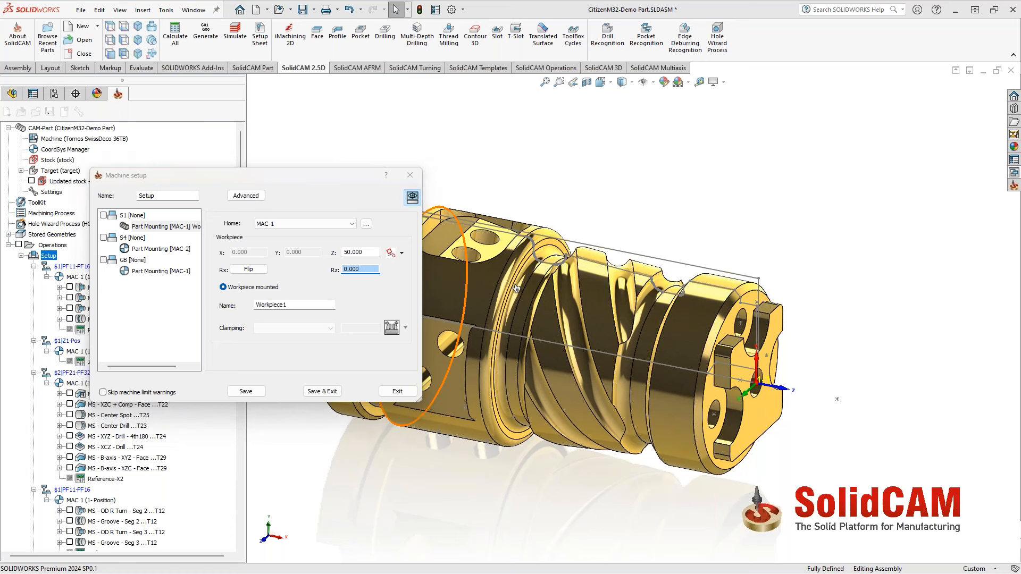
{"action": "left_click_drag", "start_coordinate": [584, 70], "coordinate": [1019, 213]}
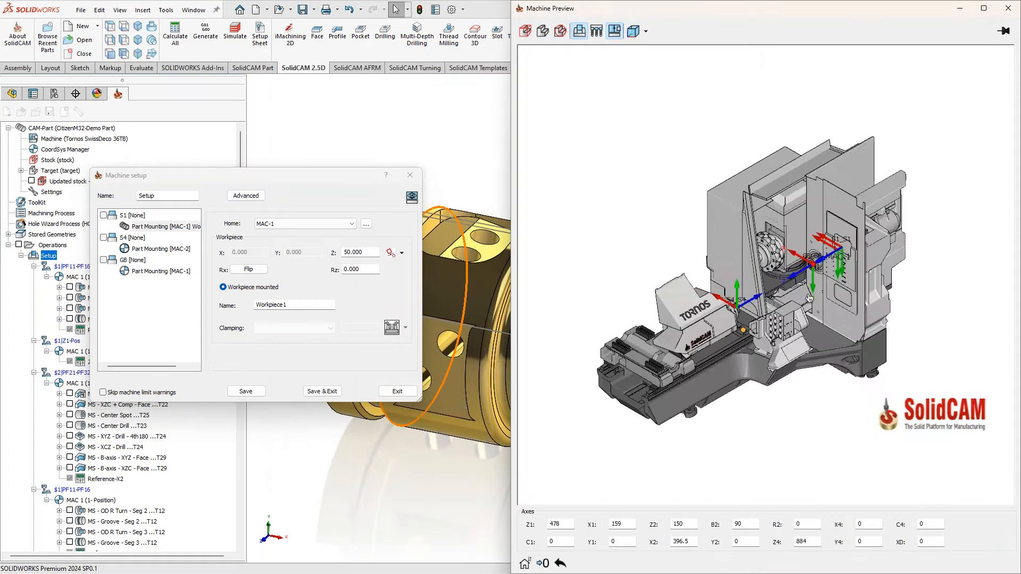
{"action": "scroll", "coordinate": [808, 298], "scroll_direction": "up", "scroll_amount": 6}
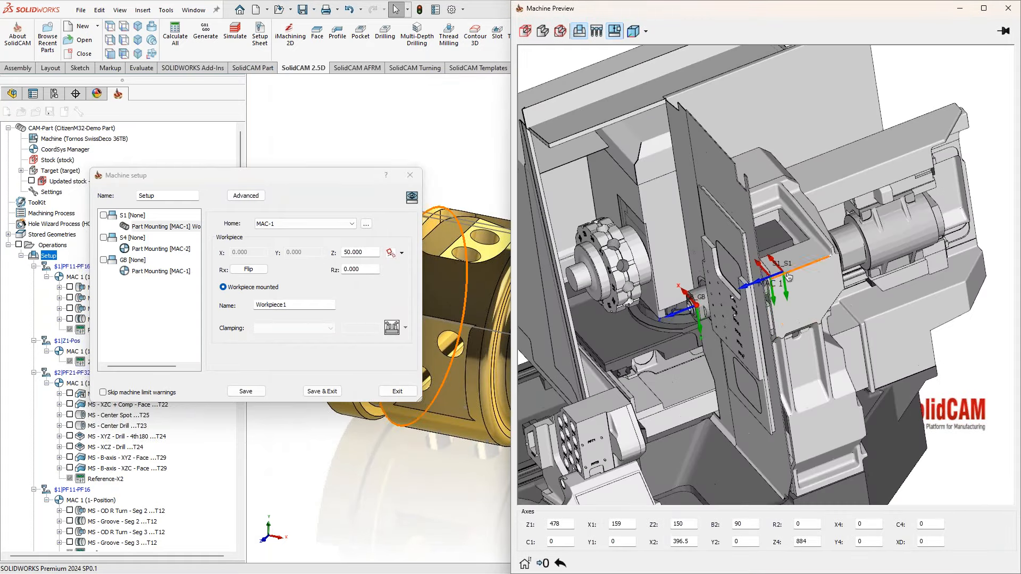
{"action": "mouse_move", "coordinate": [773, 283]}
{"action": "middle_mouse_down"}
{"action": "mouse_move", "coordinate": [797, 284]}
{"action": "mouse_move", "coordinate": [778, 284]}
{"action": "middle_mouse_up"}
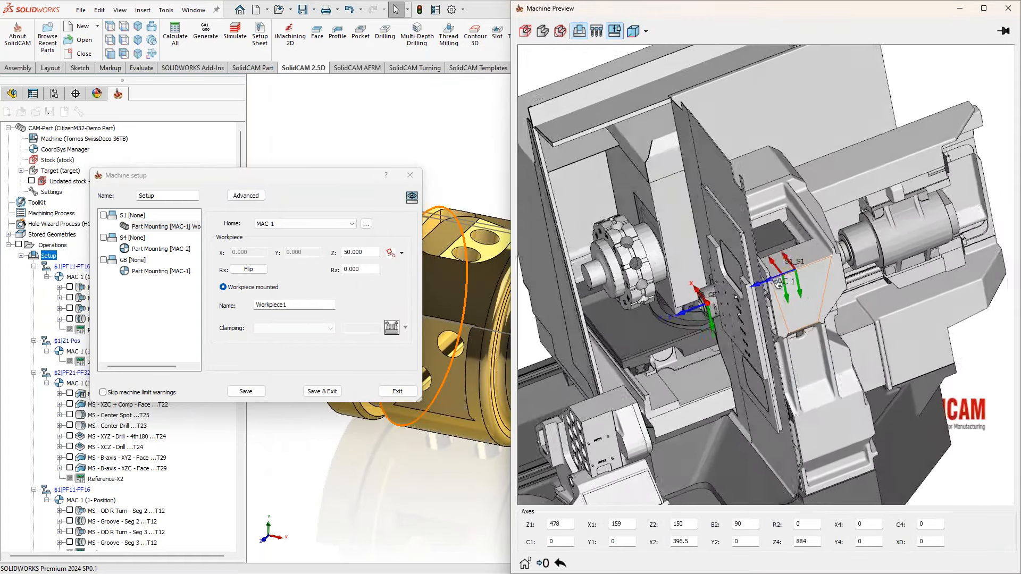
Set the workpiece Z position of the S1 part mounting to 50+0.25+0.25+25, giving 75.500
{"action": "left_click", "coordinate": [353, 253]}
{"action": "double_click", "coordinate": [353, 253]}
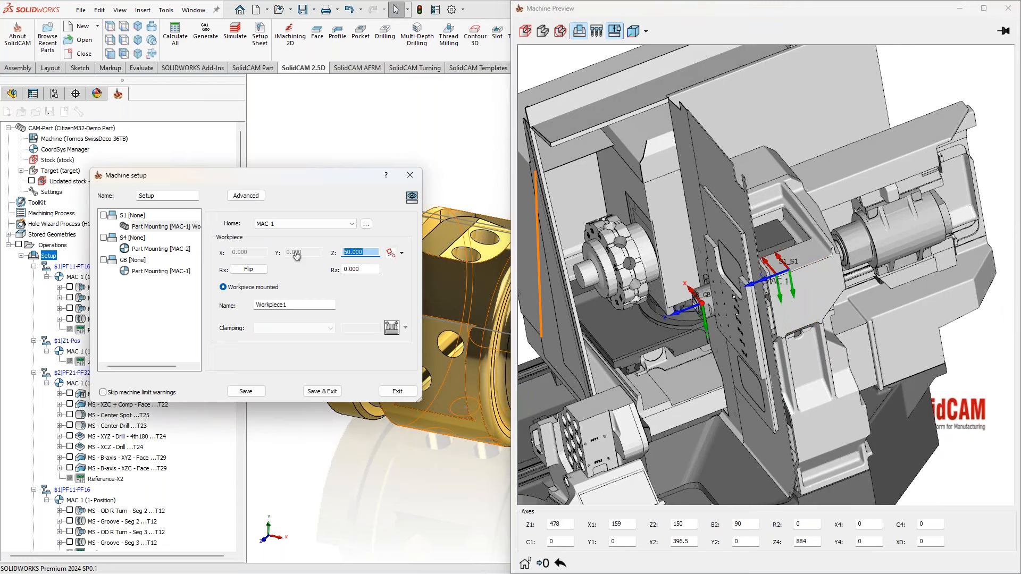
{"action": "type", "text": "50"}
{"action": "type", "text": "+0.25+0.25"}
{"action": "type", "text": "+"}
{"action": "type", "text": "25"}
{"action": "key", "text": "Return"}
{"action": "left_click_drag", "start_coordinate": [365, 253], "coordinate": [301, 253]}
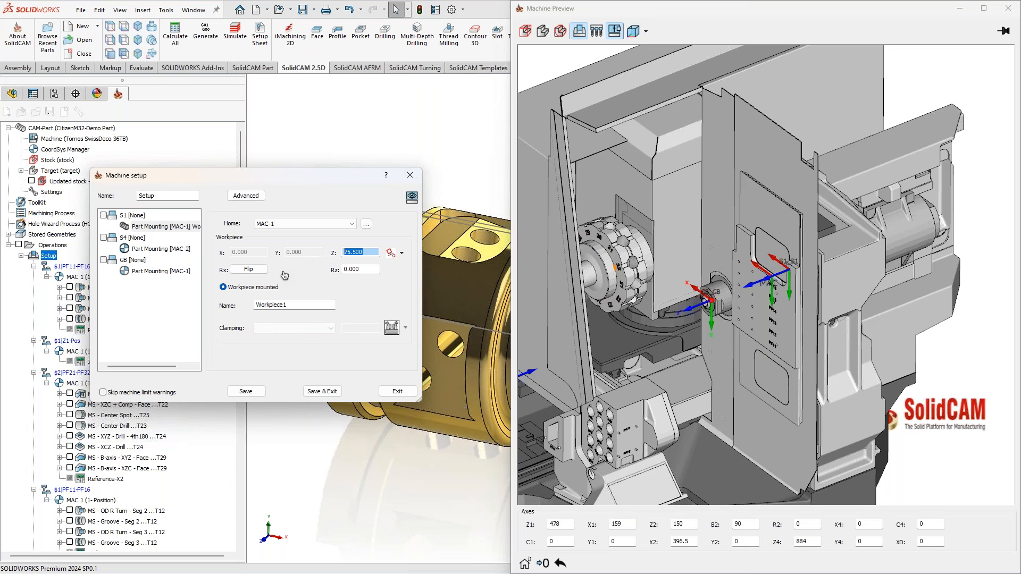
Check the S1 station and its MAC-1 part mounting, then save and exit the machine setup
{"action": "left_click_drag", "start_coordinate": [363, 250], "coordinate": [332, 254]}
{"action": "left_click", "coordinate": [136, 216]}
{"action": "left_click", "coordinate": [139, 226]}
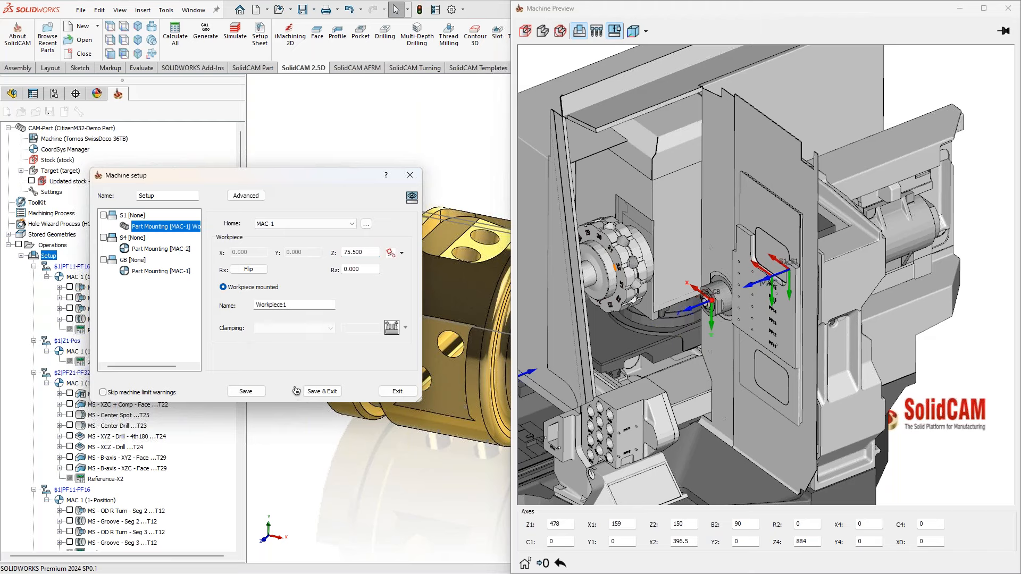
{"action": "left_click", "coordinate": [322, 391]}
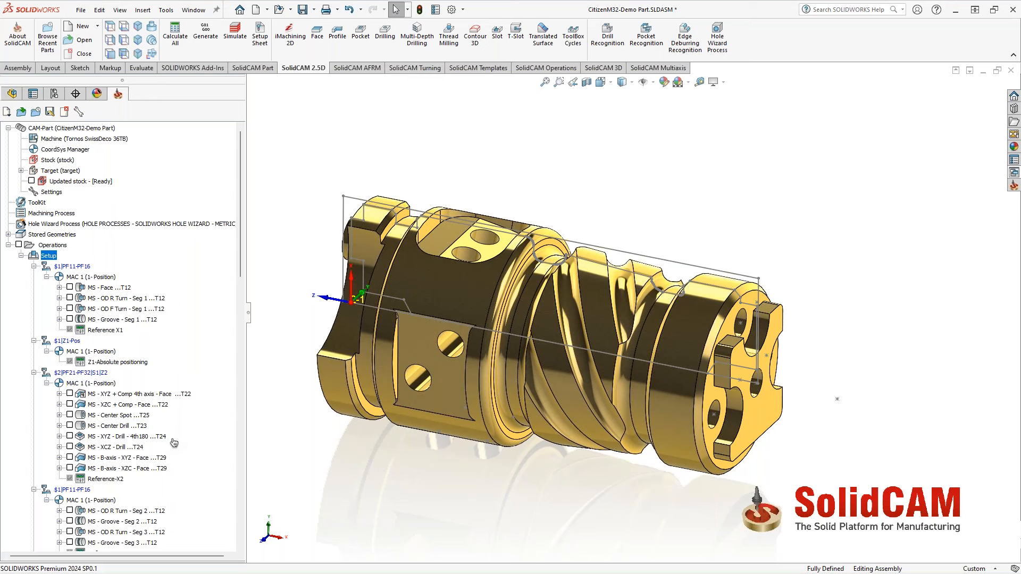
{"action": "scroll", "coordinate": [173, 442], "scroll_direction": "down", "scroll_amount": 9}
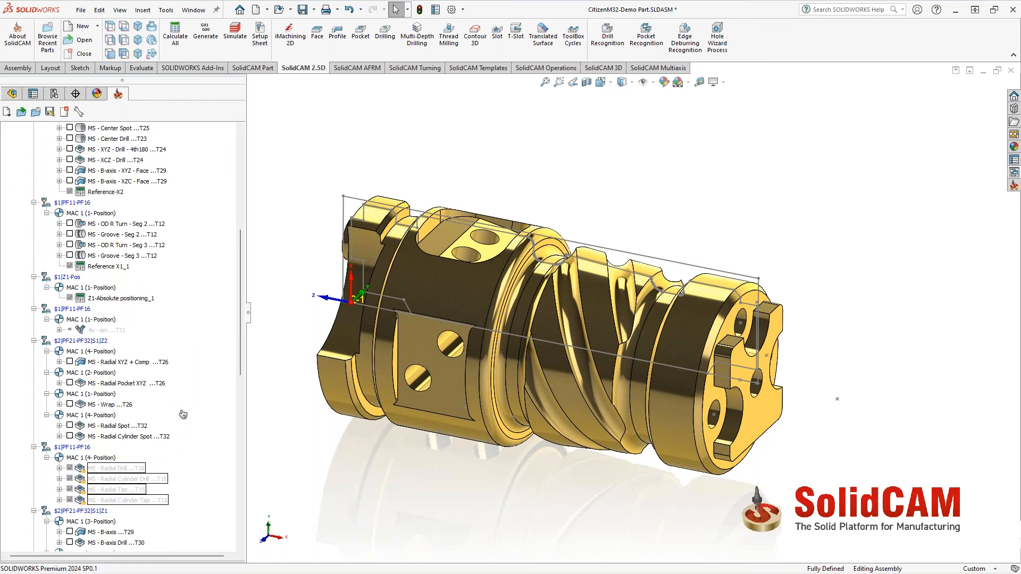
Find the Z4-Pick Off_1 operation under the $3|PF40 submachine and open its machine control definition
{"action": "scroll", "coordinate": [182, 410], "scroll_direction": "down", "scroll_amount": 1}
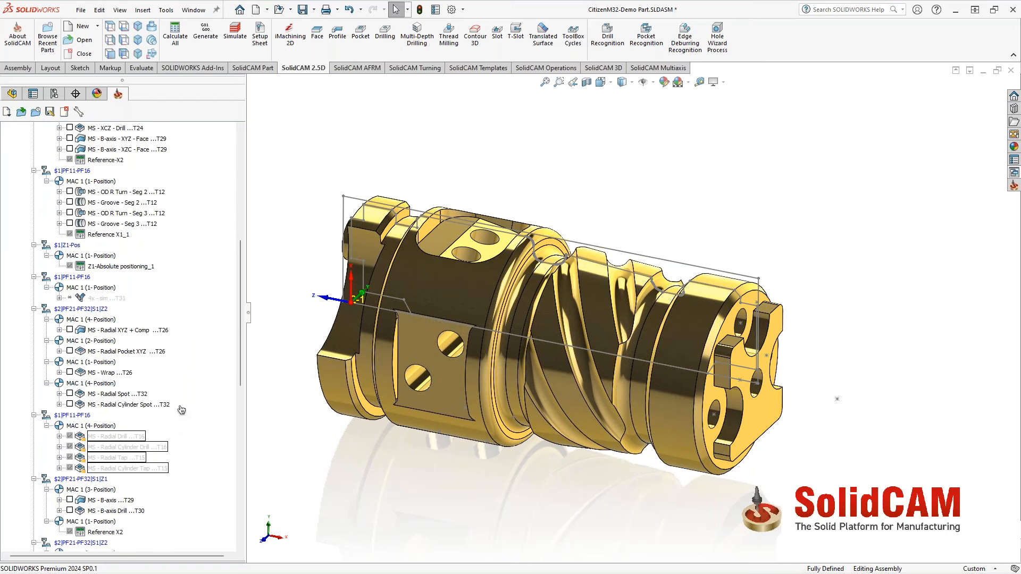
{"action": "scroll", "coordinate": [181, 410], "scroll_direction": "down", "scroll_amount": 6}
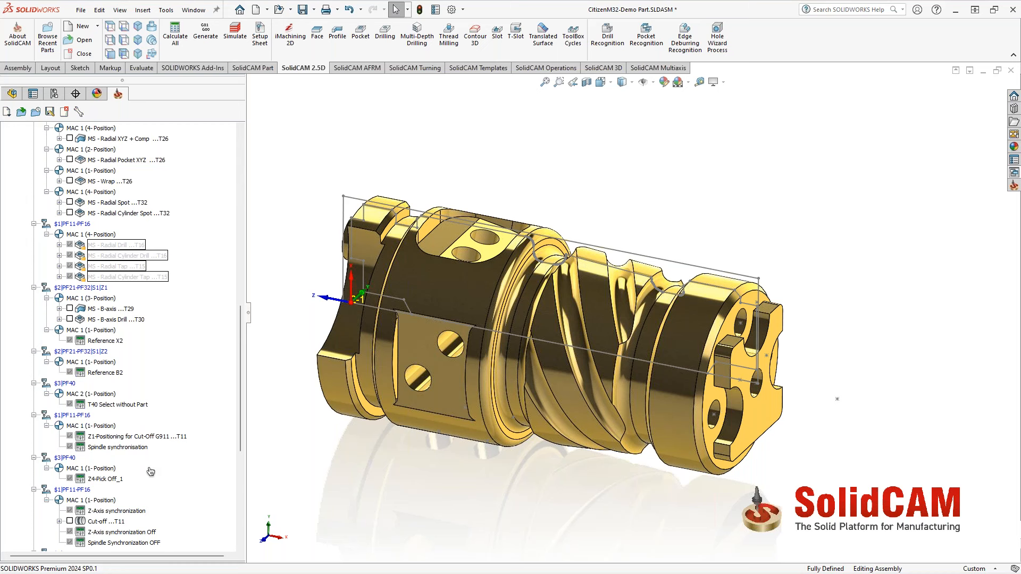
{"action": "scroll", "coordinate": [151, 472], "scroll_direction": "down", "scroll_amount": 1}
{"action": "left_click", "coordinate": [109, 448]}
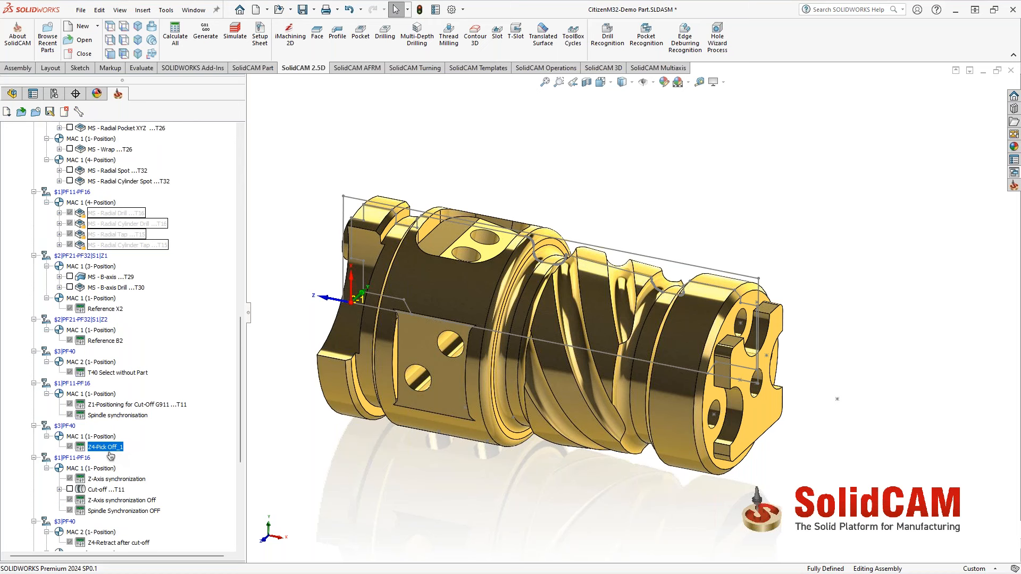
{"action": "double_click", "coordinate": [105, 448]}
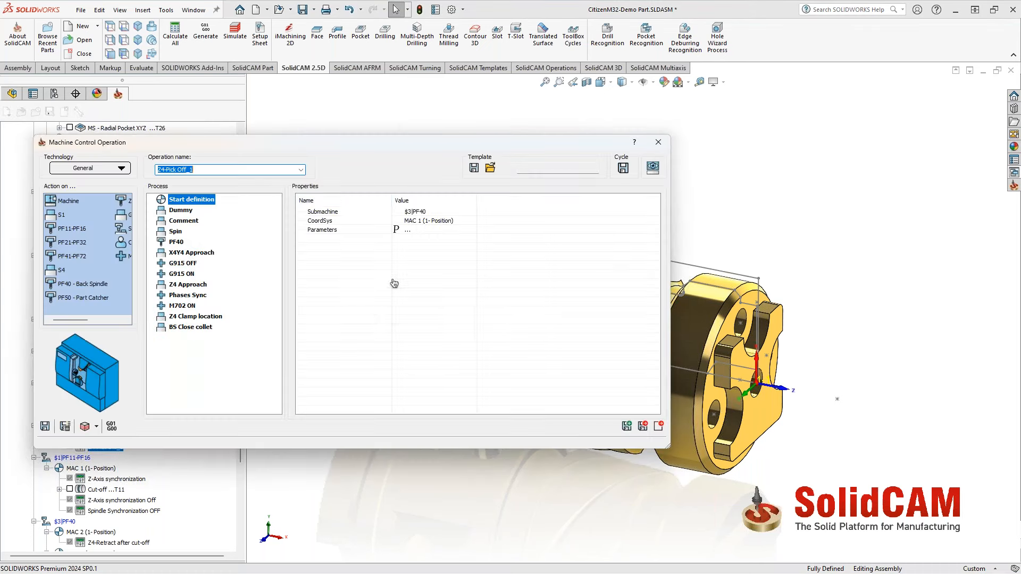
Narrow the Machine Control Operation dialog, show the Machine Preview beside it, and examine the part at the main spindle
{"action": "left_click_drag", "start_coordinate": [674, 282], "coordinate": [531, 282]}
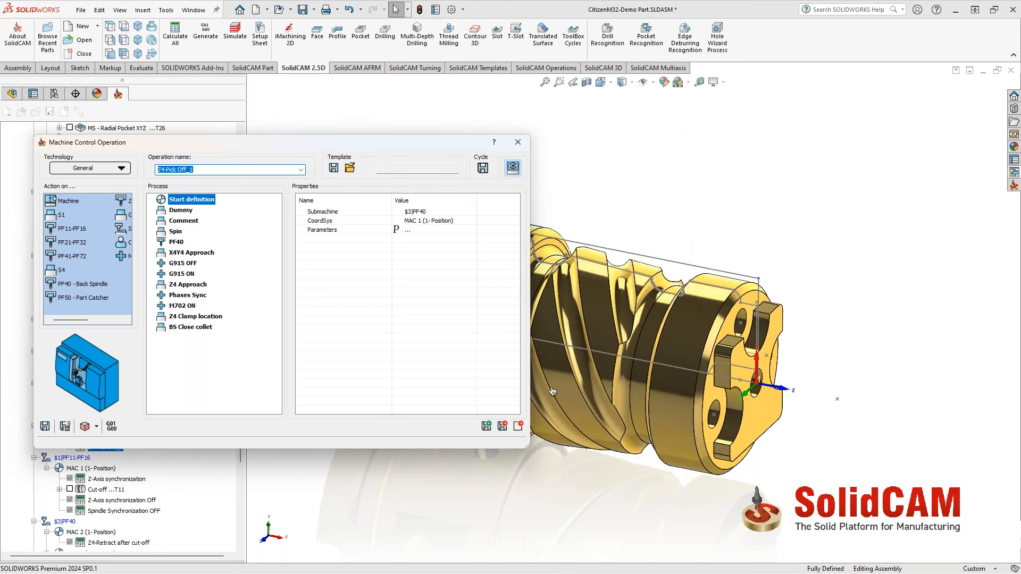
{"action": "left_click", "coordinate": [608, 361]}
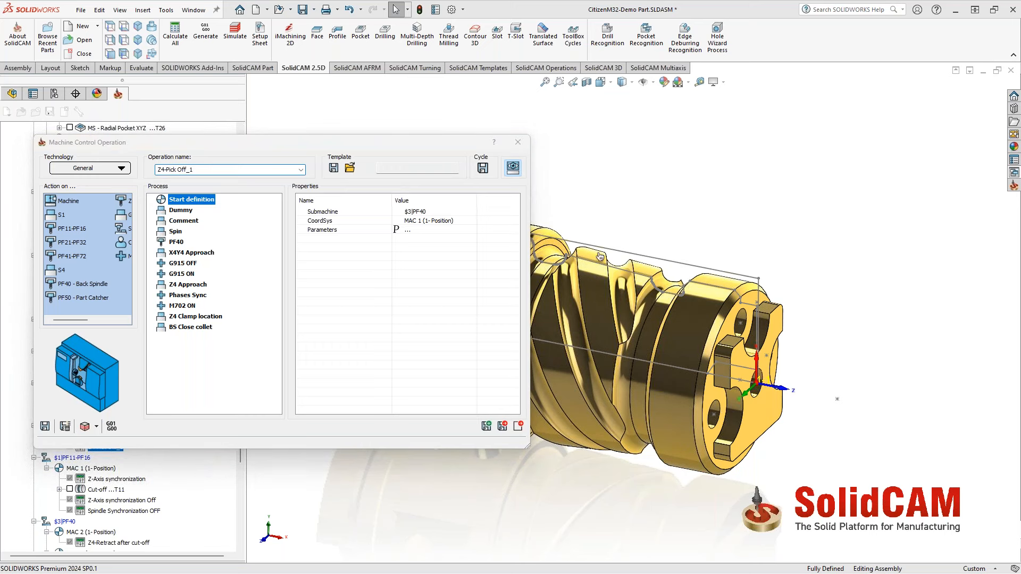
{"action": "left_click_drag", "start_coordinate": [756, 29], "coordinate": [1019, 239]}
{"action": "scroll", "coordinate": [756, 309], "scroll_direction": "up", "scroll_amount": 10}
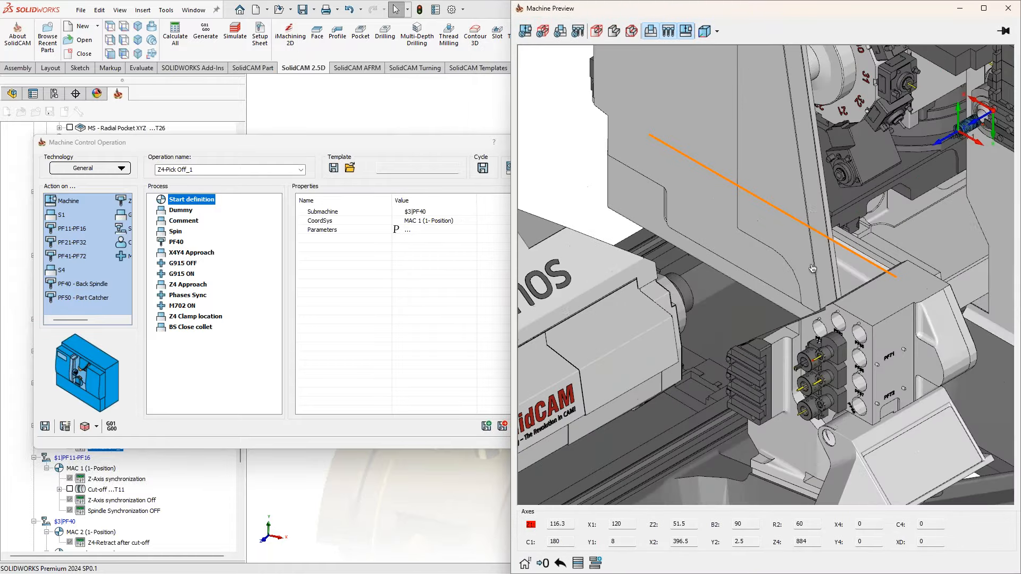
{"action": "scroll", "coordinate": [849, 211], "scroll_direction": "up", "scroll_amount": 10}
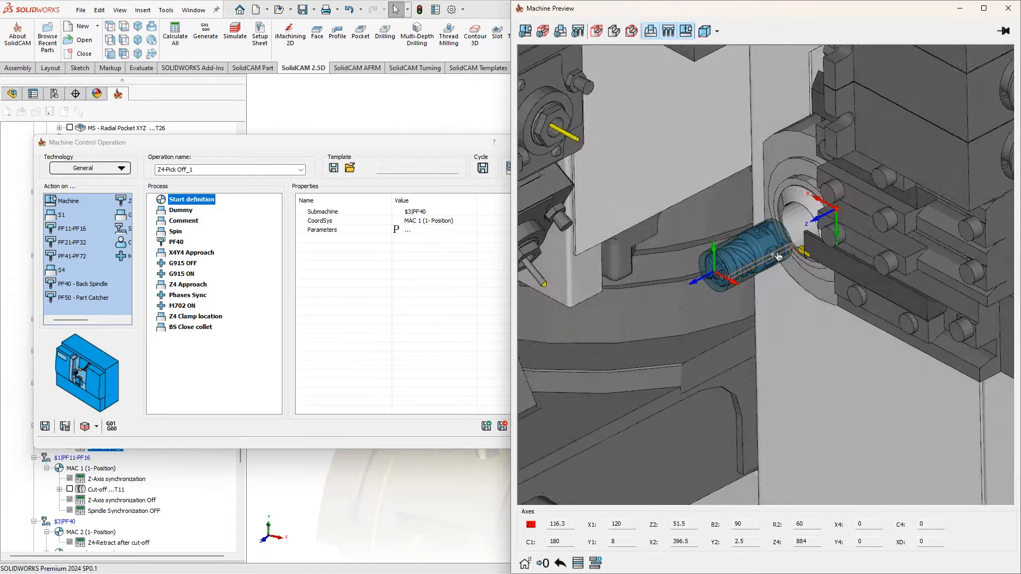
{"action": "middle_click_drag", "start_coordinate": [768, 295], "coordinate": [762, 271]}
{"action": "mouse_move", "coordinate": [748, 271]}
{"action": "middle_mouse_down"}
{"action": "mouse_move", "coordinate": [735, 273]}
{"action": "mouse_move", "coordinate": [742, 280]}
{"action": "middle_mouse_up"}
{"action": "scroll", "coordinate": [742, 280], "scroll_direction": "down", "scroll_amount": 5}
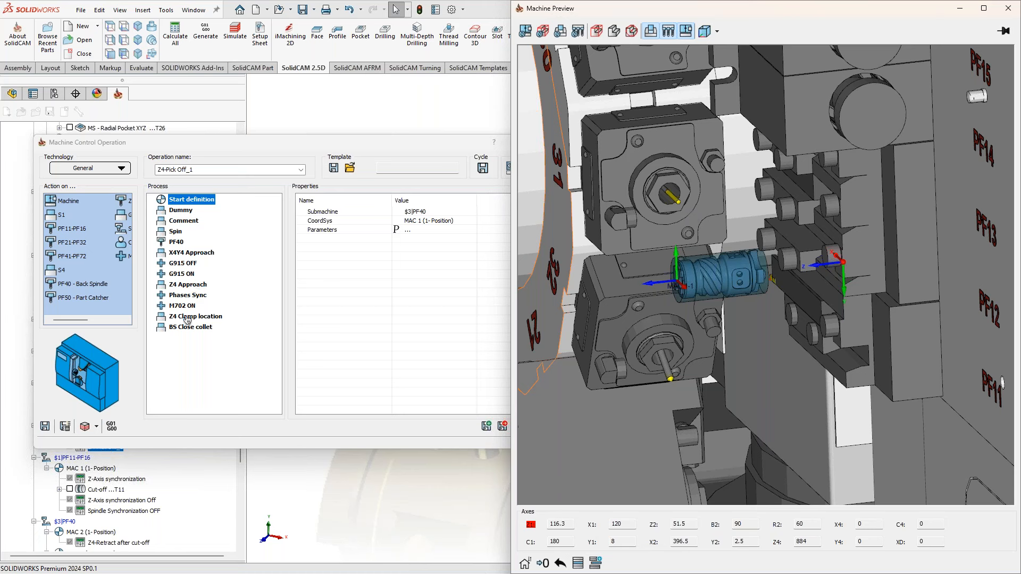
Examine the Z4 Approach movement of the pick-off operation and the back spindle's position relative to the part
{"action": "left_click", "coordinate": [184, 286]}
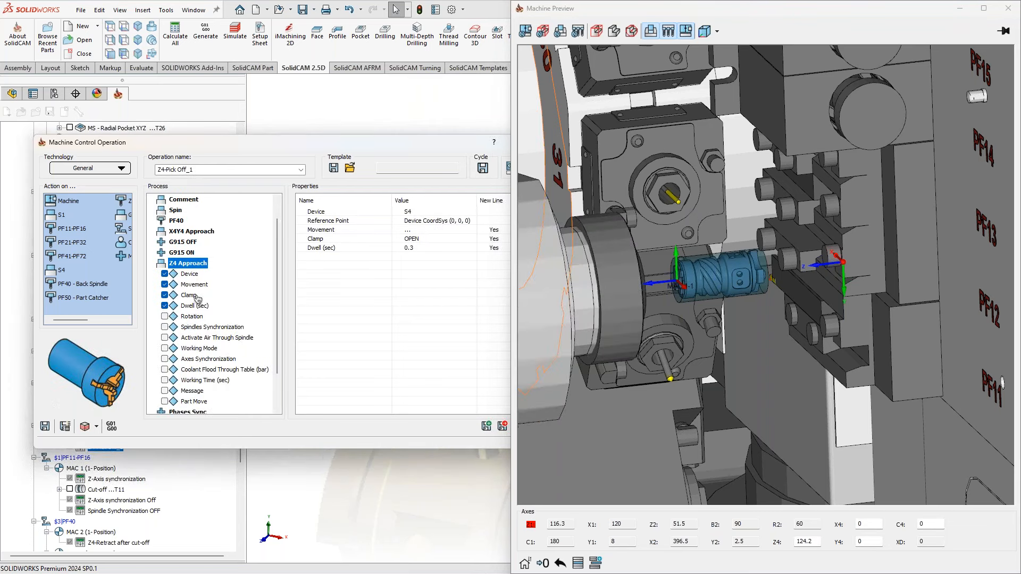
{"action": "left_click", "coordinate": [194, 284]}
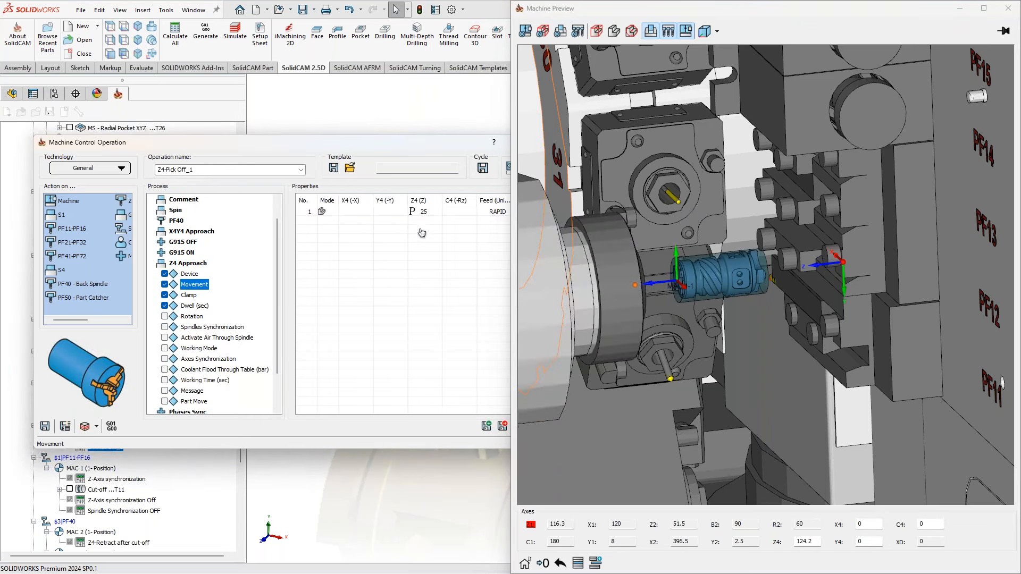
{"action": "left_click_drag", "start_coordinate": [696, 282], "coordinate": [684, 278]}
{"action": "middle_click_drag", "start_coordinate": [684, 278], "coordinate": [682, 272]}
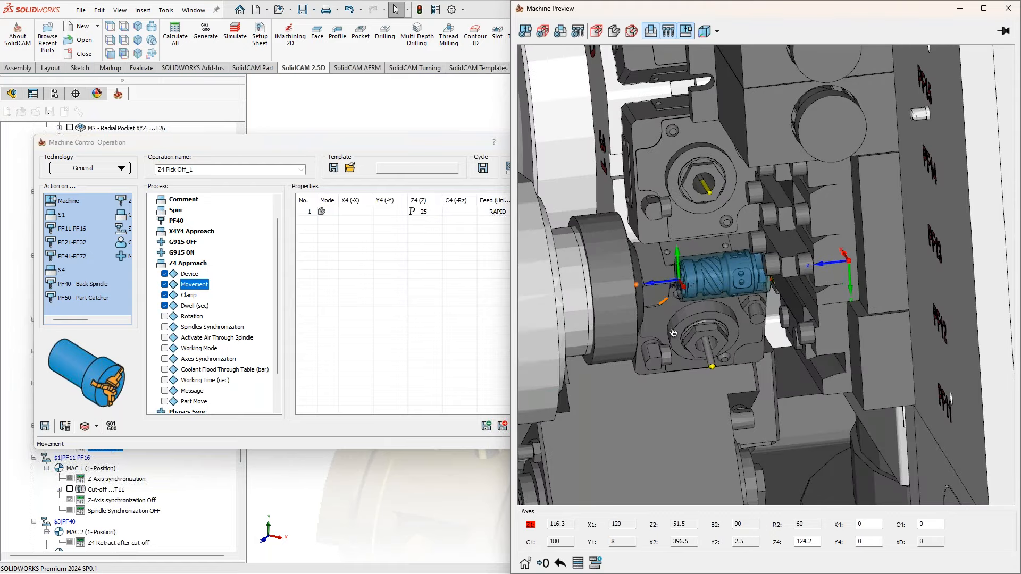
{"action": "mouse_move", "coordinate": [658, 297]}
{"action": "middle_mouse_down"}
{"action": "mouse_move", "coordinate": [633, 315]}
{"action": "mouse_move", "coordinate": [664, 287]}
{"action": "middle_mouse_up"}
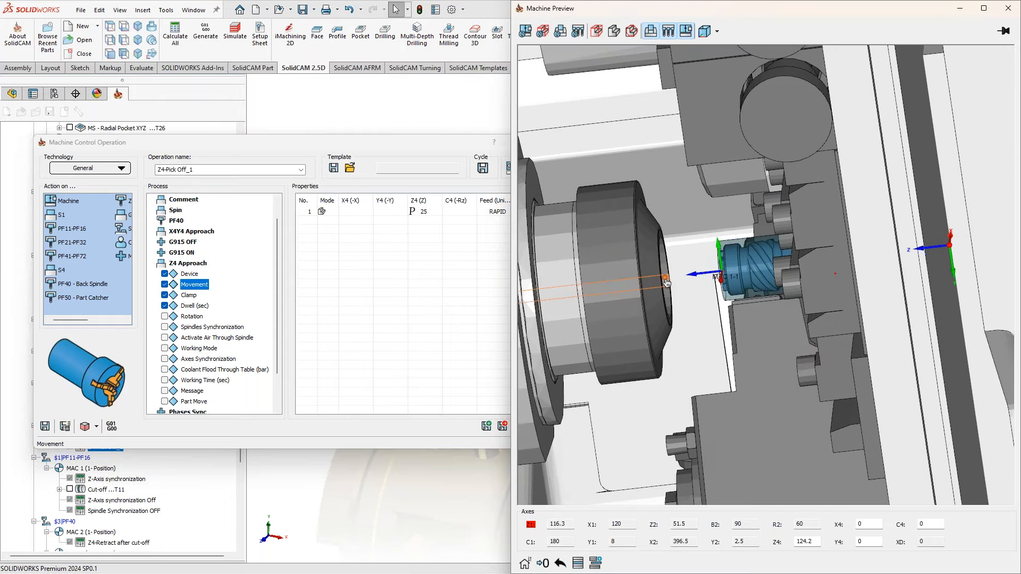
{"action": "middle_click_drag", "start_coordinate": [672, 283], "coordinate": [681, 325]}
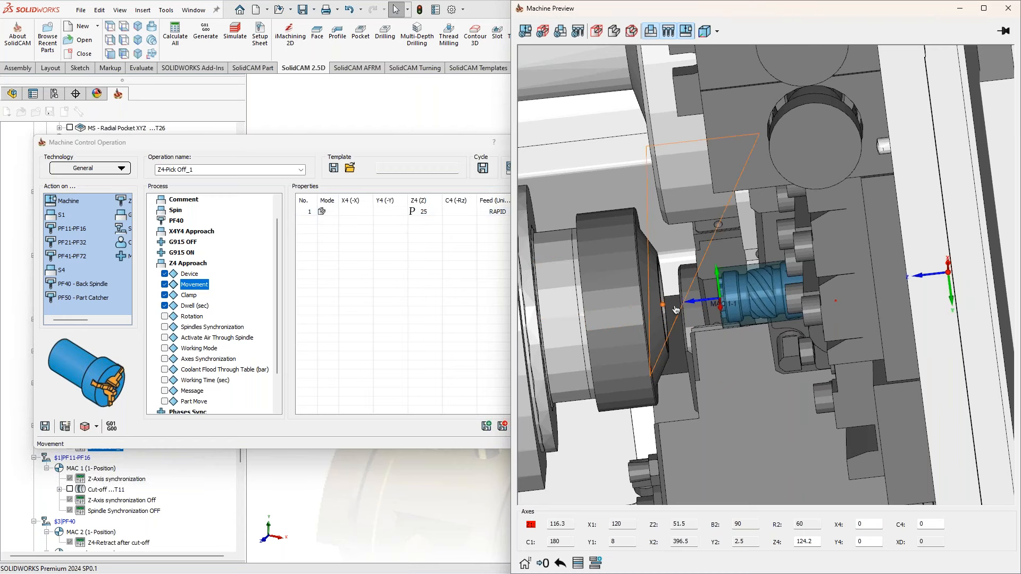
{"action": "scroll", "coordinate": [575, 326], "scroll_direction": "up", "scroll_amount": 2}
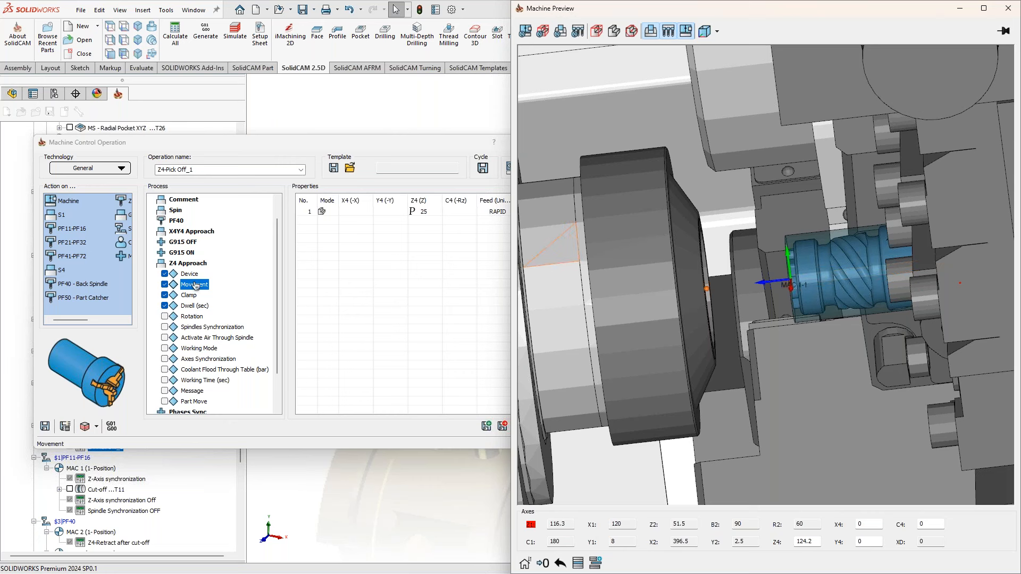
Check the Z4 Clamp location movement in the Machine Preview, then close the preview and save and exit the operation
{"action": "left_click", "coordinate": [184, 264]}
{"action": "left_click", "coordinate": [192, 317]}
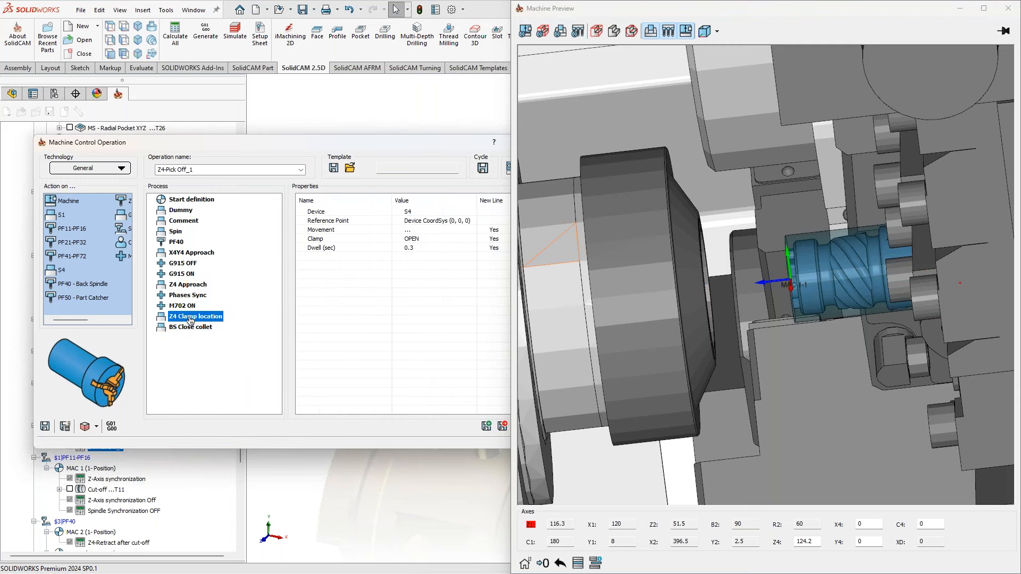
{"action": "left_click", "coordinate": [196, 285]}
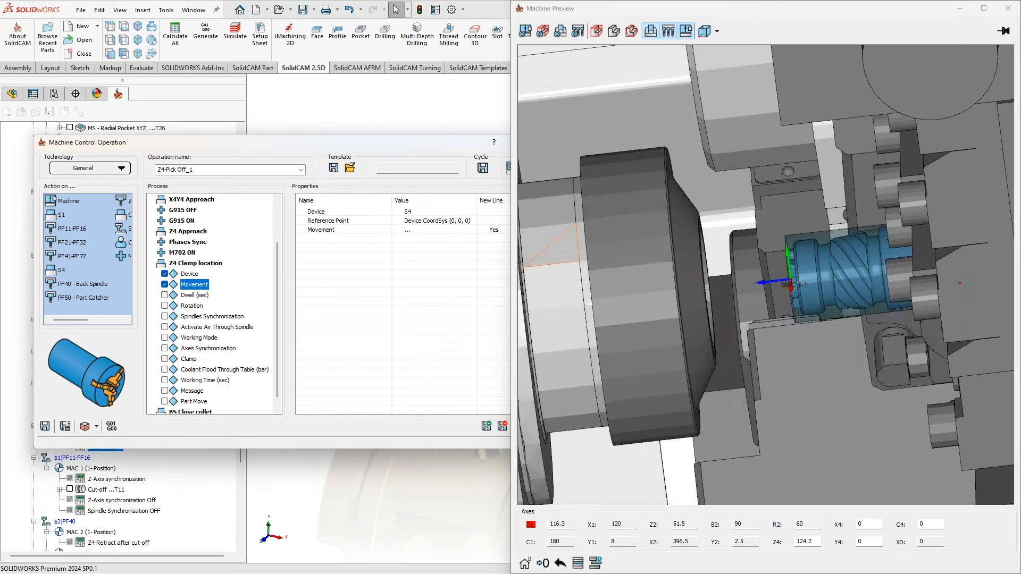
{"action": "scroll", "coordinate": [771, 260], "scroll_direction": "down", "scroll_amount": 3}
{"action": "middle_click_drag", "start_coordinate": [818, 269], "coordinate": [872, 154]}
{"action": "scroll", "coordinate": [827, 317], "scroll_direction": "up", "scroll_amount": 3}
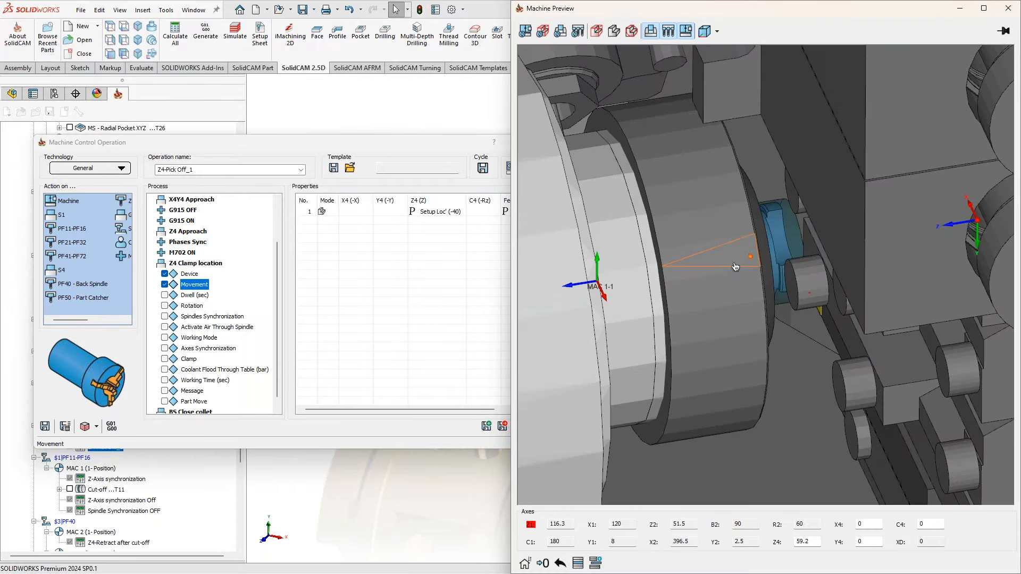
{"action": "left_click", "coordinate": [1008, 7]}
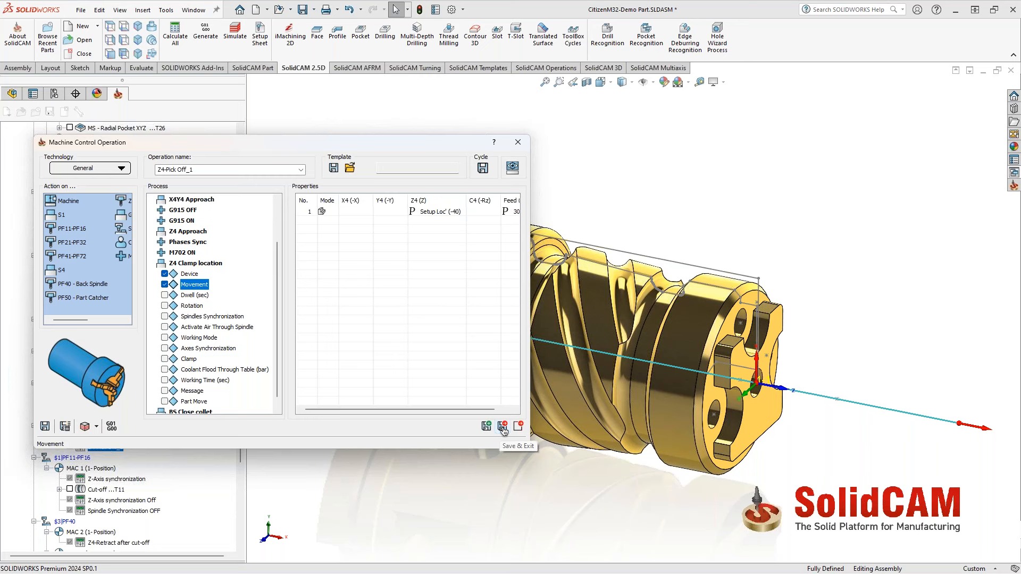
{"action": "left_click", "coordinate": [502, 426]}
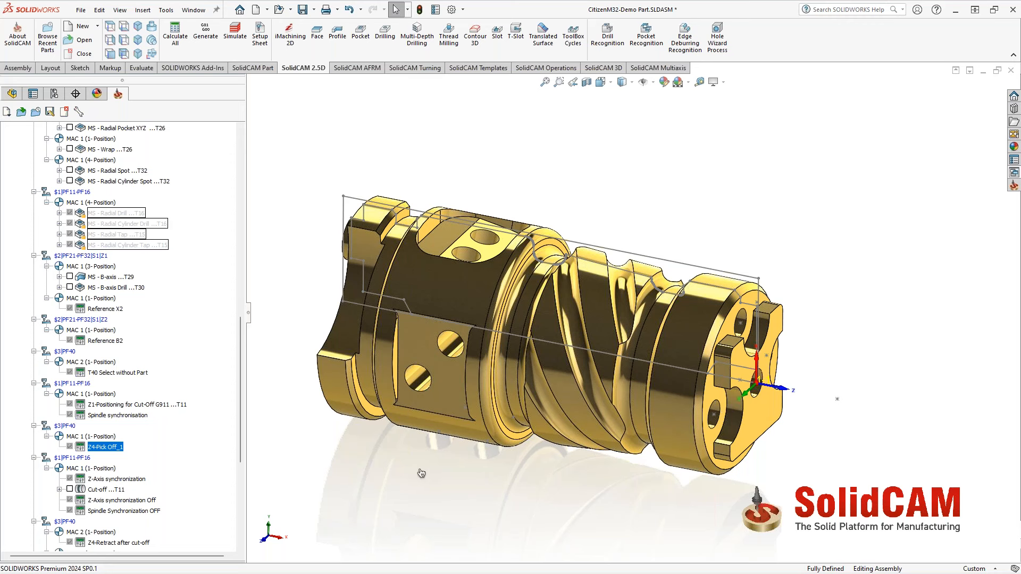
Open the ToolKit of the CAM part, enlarge its station tree, and display the available fixture types
{"action": "left_click_drag", "start_coordinate": [242, 327], "coordinate": [242, 143]}
{"action": "left_click", "coordinate": [48, 256]}
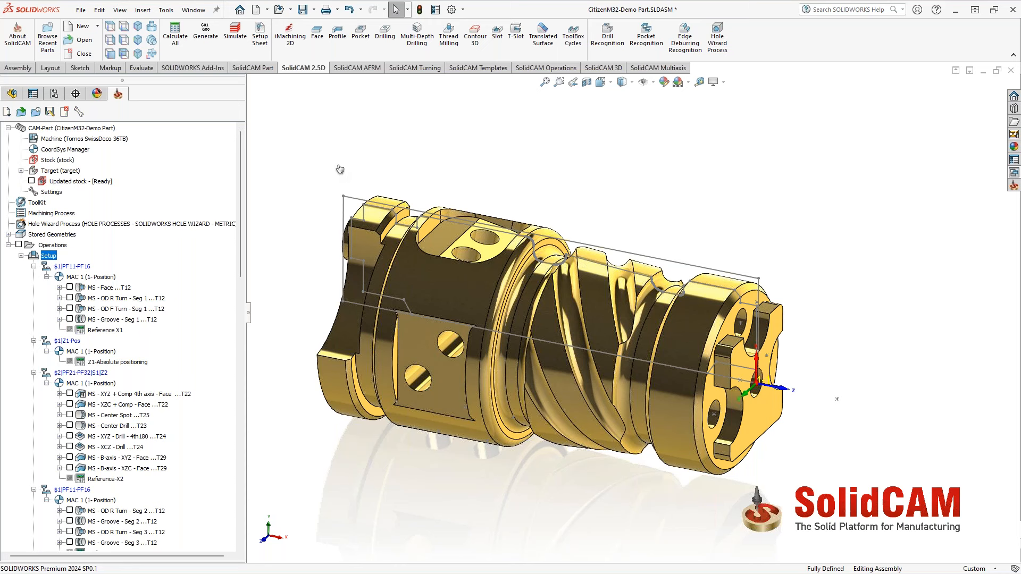
{"action": "double_click", "coordinate": [37, 202]}
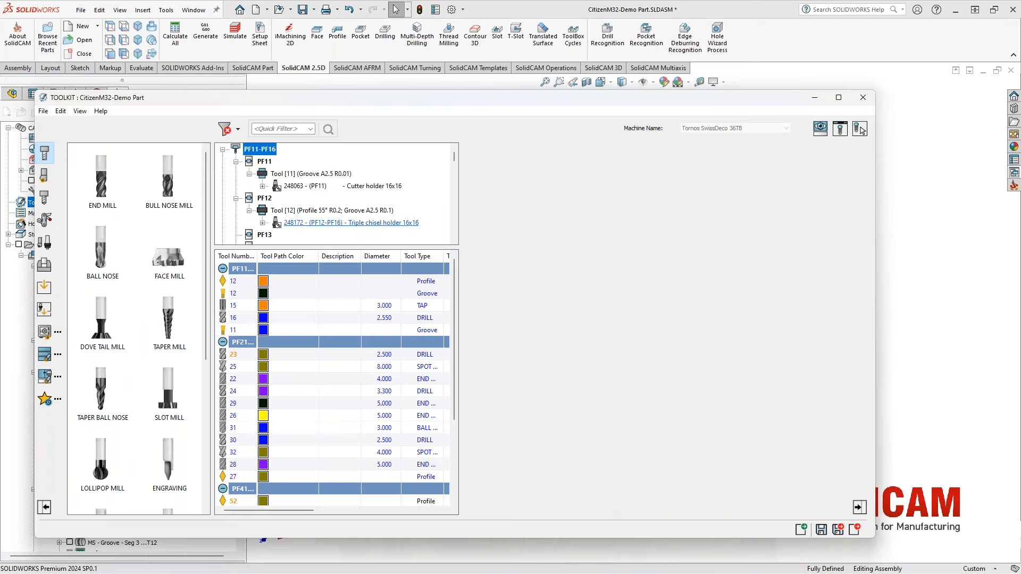
{"action": "left_click_drag", "start_coordinate": [345, 319], "coordinate": [345, 319]}
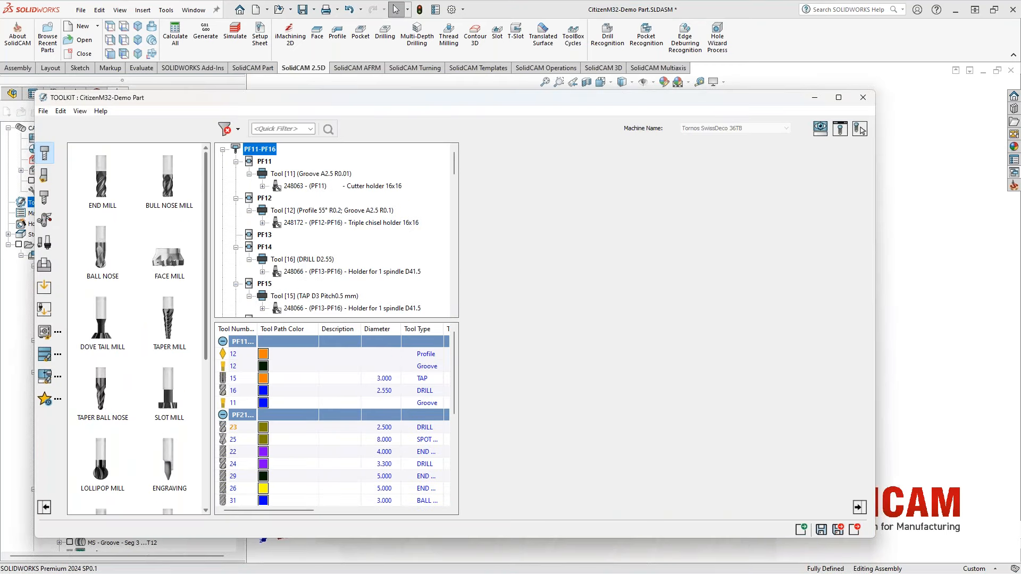
{"action": "left_click", "coordinate": [46, 270]}
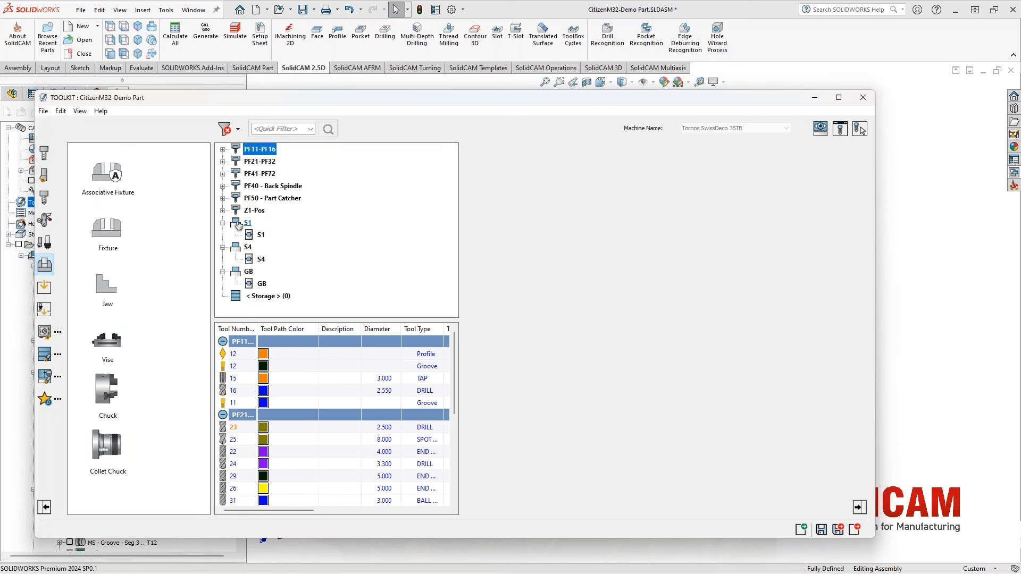
Add a fixture to the S4 station and name it Extension collet = 20mm
{"action": "left_click", "coordinate": [261, 259]}
{"action": "left_click_drag", "start_coordinate": [109, 231], "coordinate": [262, 259]}
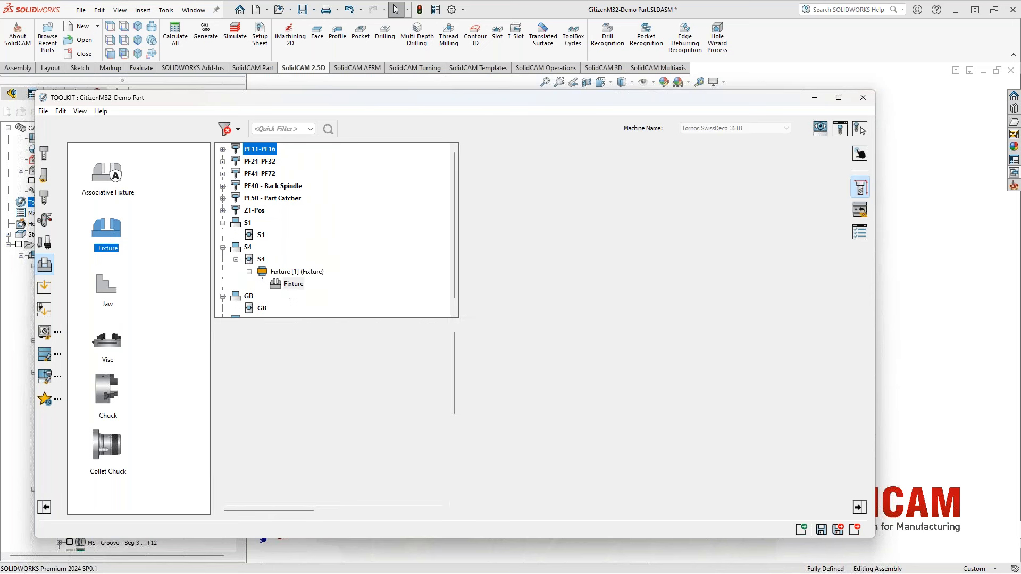
{"action": "double_click", "coordinate": [265, 270]}
{"action": "type", "text": "Extension co"}
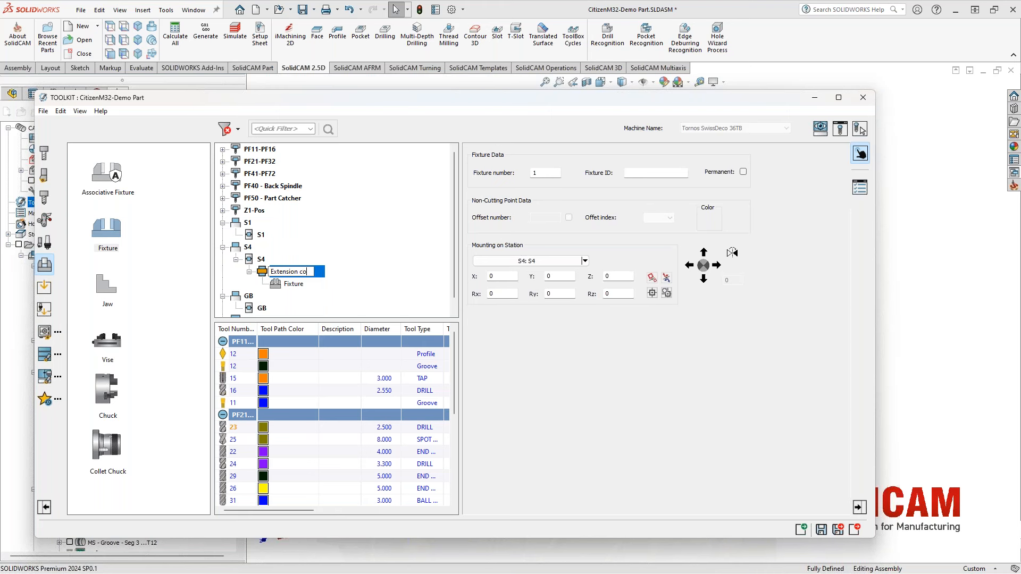
{"action": "type", "text": "llet = 20mm"}
Assign the F42-85-20 - Diam 30.0mm.STL model from the Tornos SwissDECO Collets folder as the fixture's shape
{"action": "left_click", "coordinate": [290, 284]}
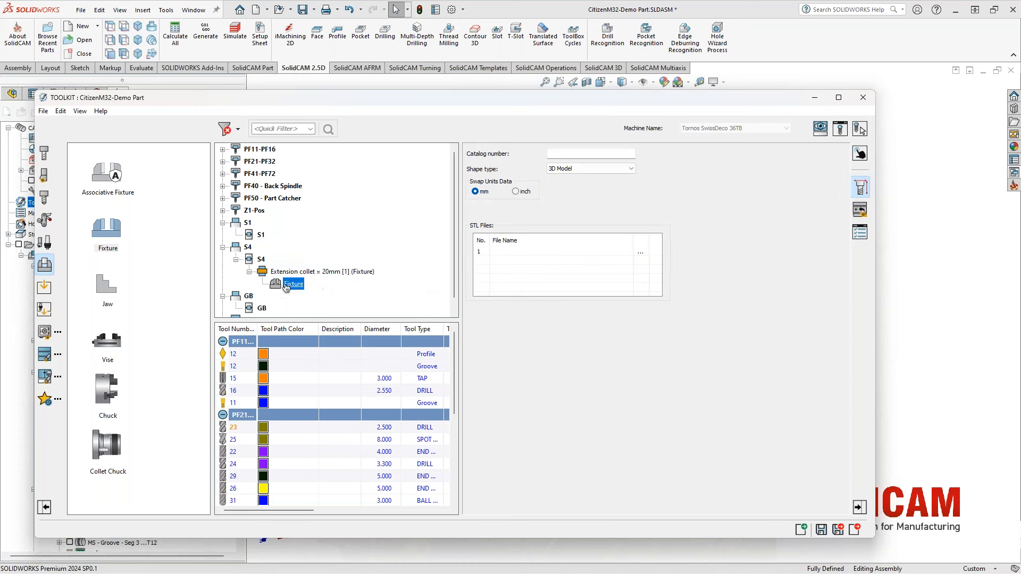
{"action": "left_click", "coordinate": [640, 253]}
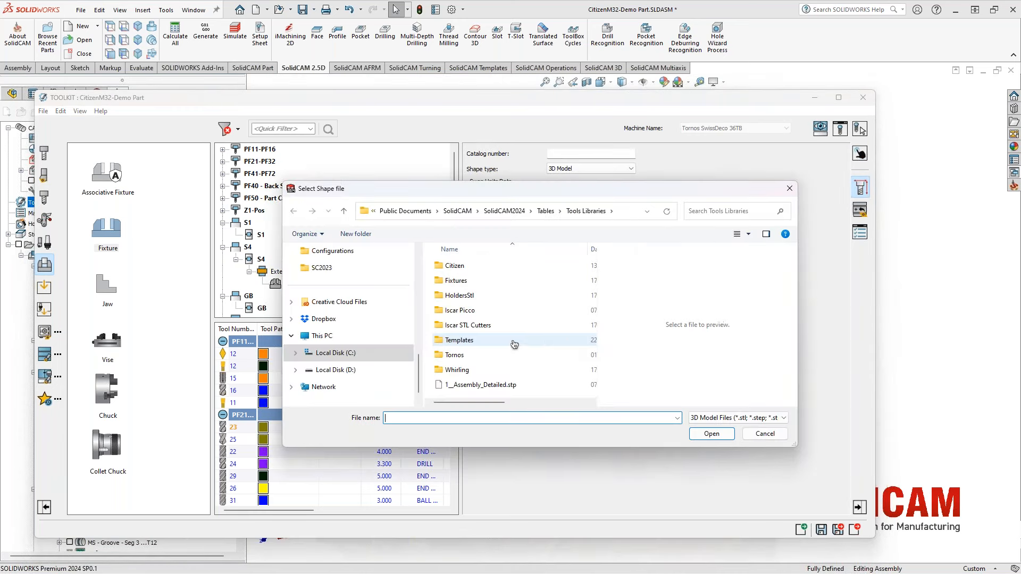
{"action": "double_click", "coordinate": [459, 354]}
{"action": "double_click", "coordinate": [460, 296]}
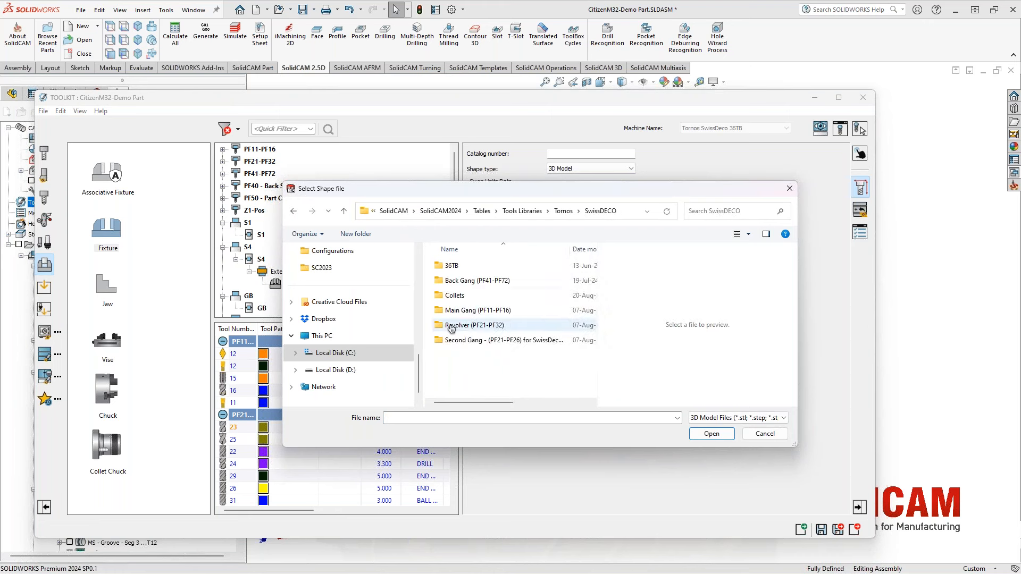
{"action": "double_click", "coordinate": [455, 296]}
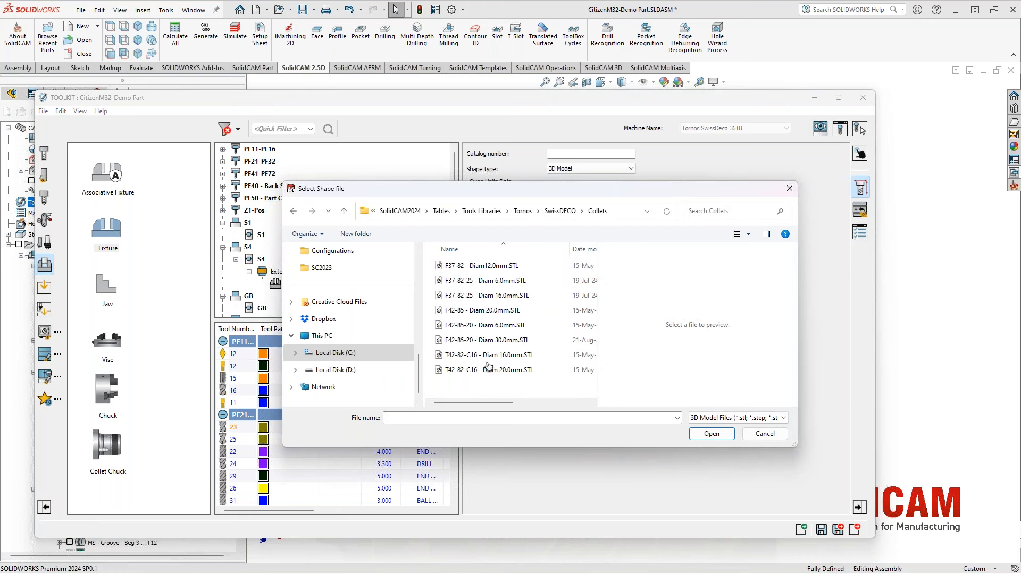
{"action": "left_click", "coordinate": [488, 340]}
{"action": "left_click", "coordinate": [711, 434]}
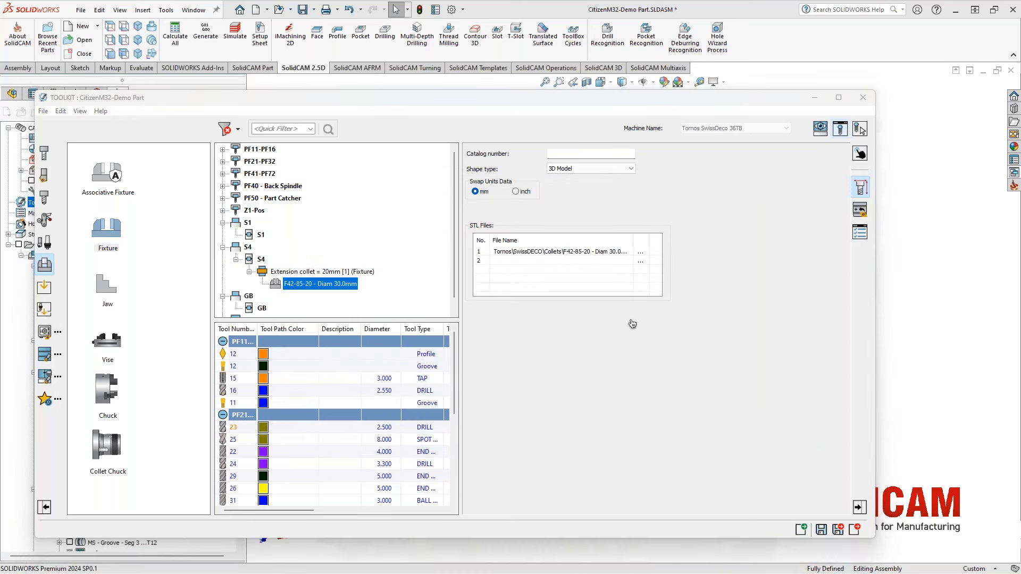
Inspect the collet in the Tool Viewer and add a part mounting to the F42-85-20 - Diam 30.0mm fixture
{"action": "mouse_move", "coordinate": [768, 327]}
{"action": "middle_mouse_down"}
{"action": "mouse_move", "coordinate": [737, 335]}
{"action": "mouse_move", "coordinate": [786, 328]}
{"action": "middle_mouse_up"}
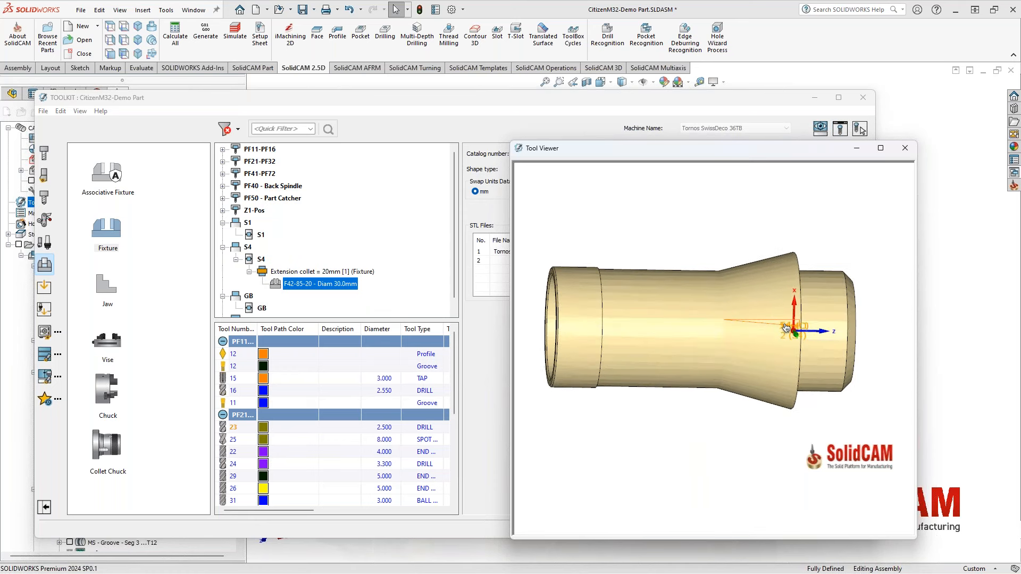
{"action": "left_click_drag", "start_coordinate": [741, 153], "coordinate": [752, 128]}
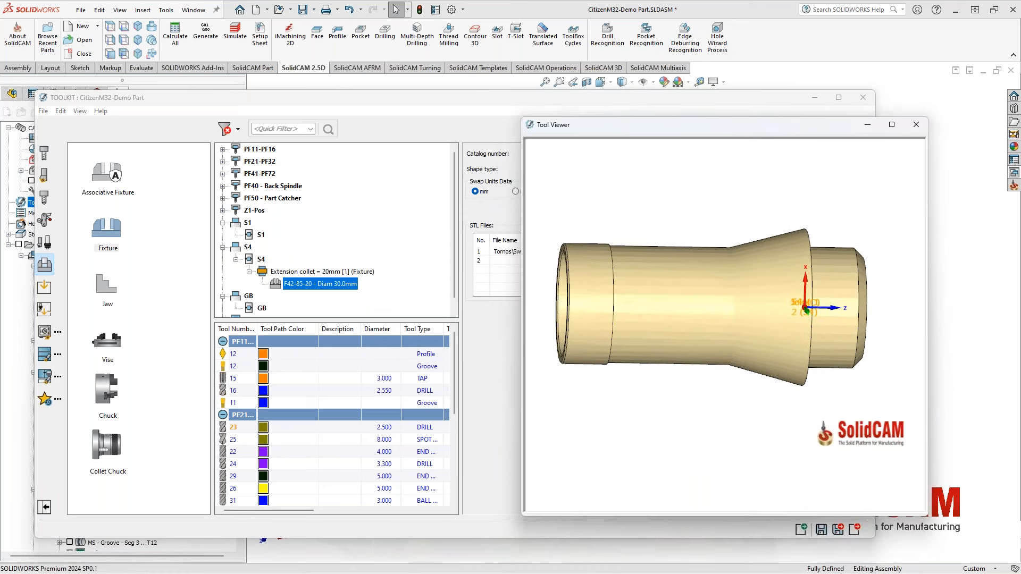
{"action": "right_click", "coordinate": [329, 289]}
{"action": "left_click", "coordinate": [386, 392]}
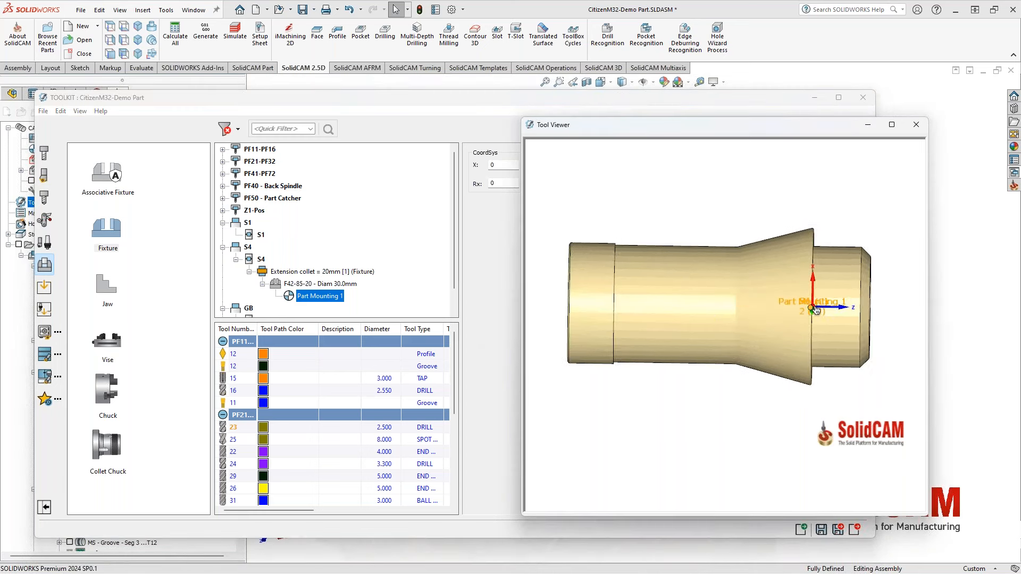
{"action": "scroll", "coordinate": [814, 312], "scroll_direction": "up", "scroll_amount": 3}
{"action": "middle_click_drag", "start_coordinate": [814, 312], "coordinate": [760, 334]}
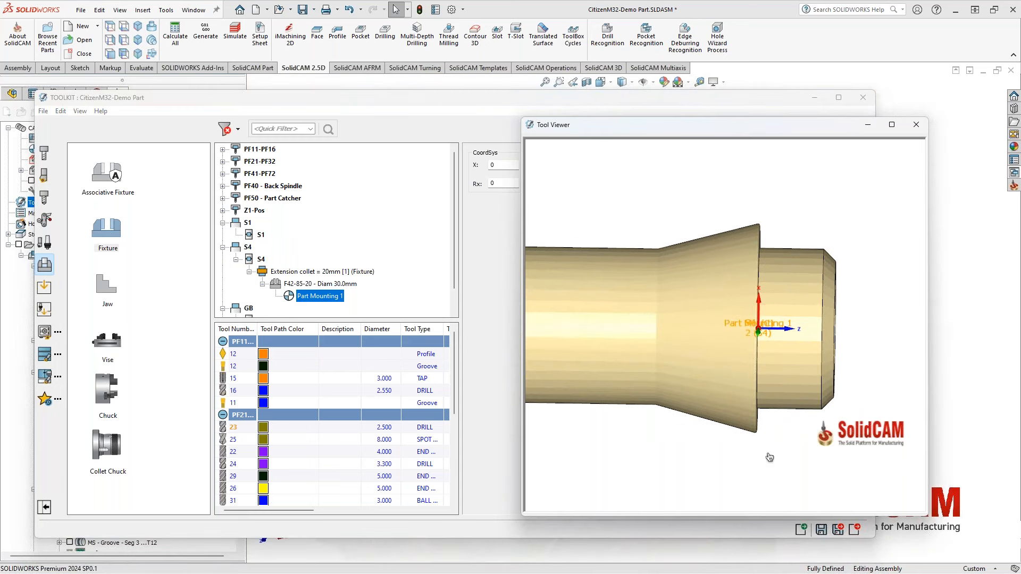
Set the part mounting's Z offset to 20 to place it at the collet's front face, and close the Tool Viewer and ToolKit
{"action": "left_click_drag", "start_coordinate": [765, 135], "coordinate": [756, 221]}
{"action": "left_click", "coordinate": [630, 166]}
{"action": "middle_click_drag", "start_coordinate": [847, 361], "coordinate": [814, 367]}
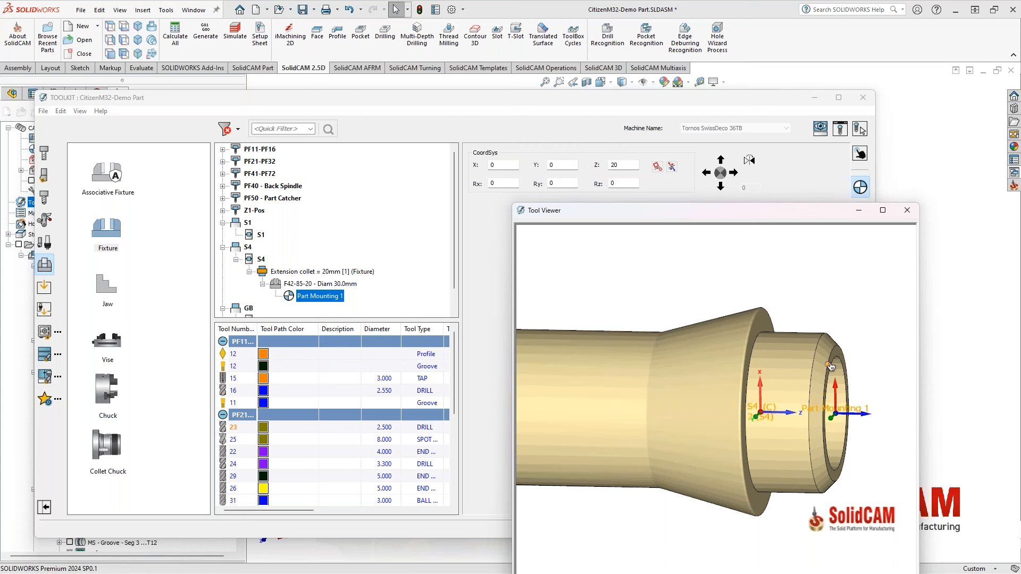
{"action": "left_click", "coordinate": [840, 356]}
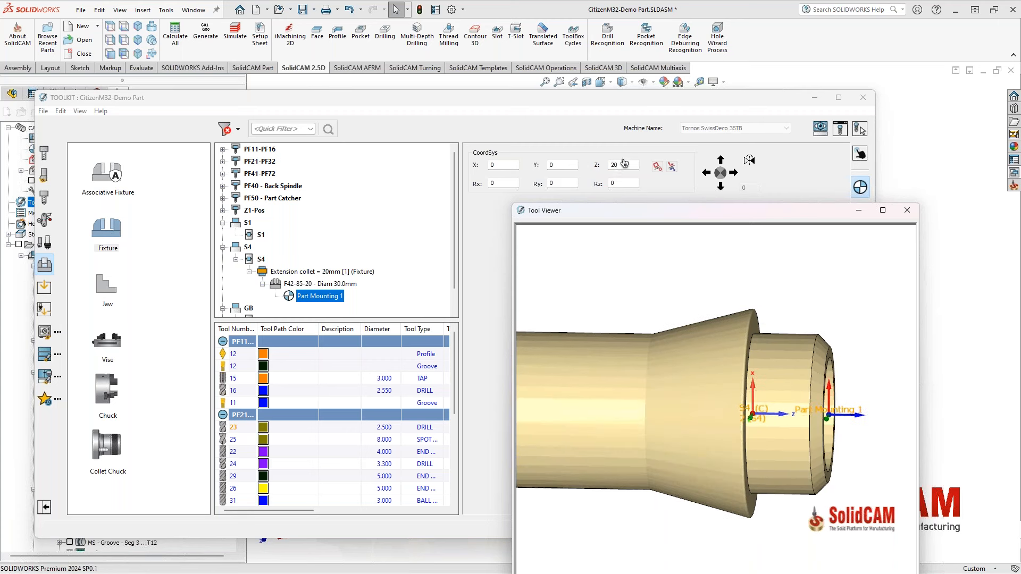
{"action": "left_click_drag", "start_coordinate": [755, 216], "coordinate": [639, 136]}
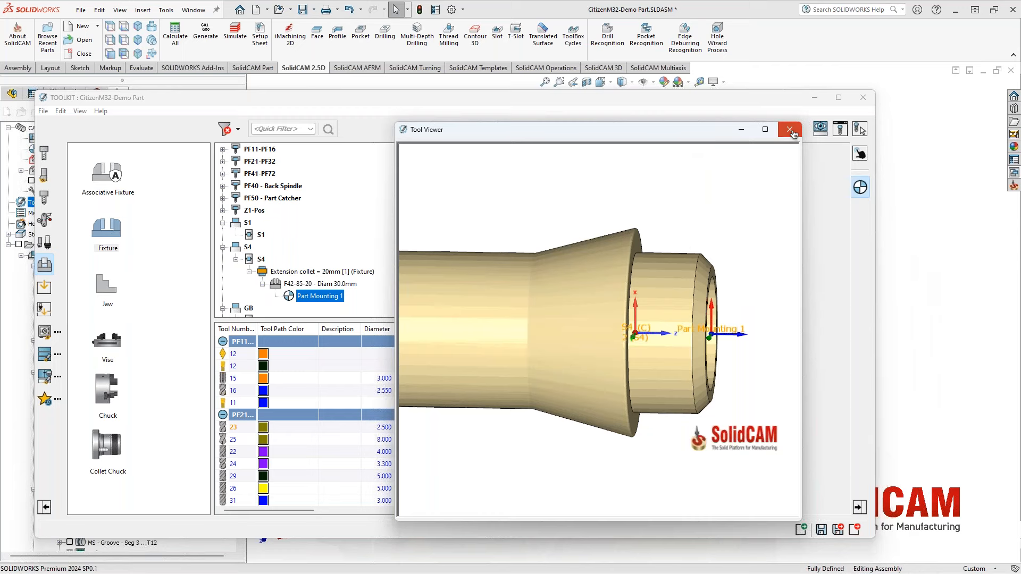
{"action": "left_click_drag", "start_coordinate": [820, 314], "coordinate": [818, 314]}
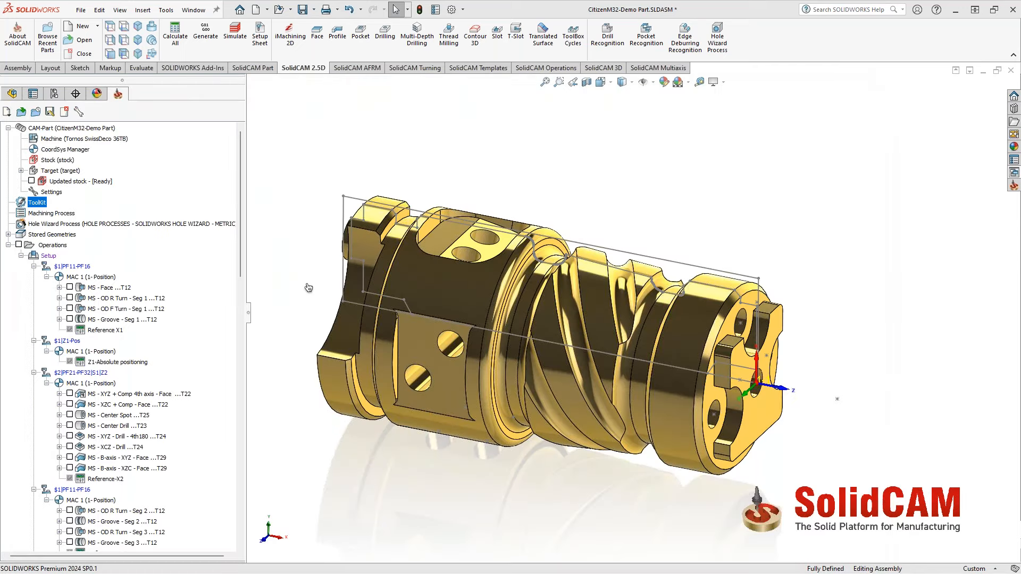
Open the machine setup and mount the Extension collet = 20mm fixture on the S4 station
{"action": "double_click", "coordinate": [48, 255]}
{"action": "left_click", "coordinate": [133, 239]}
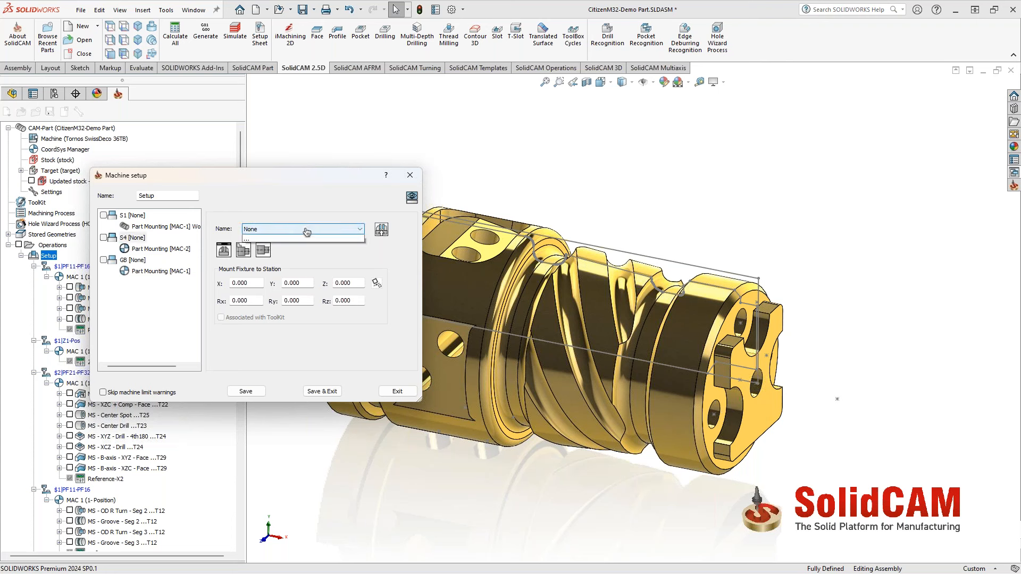
{"action": "left_click", "coordinate": [274, 229]}
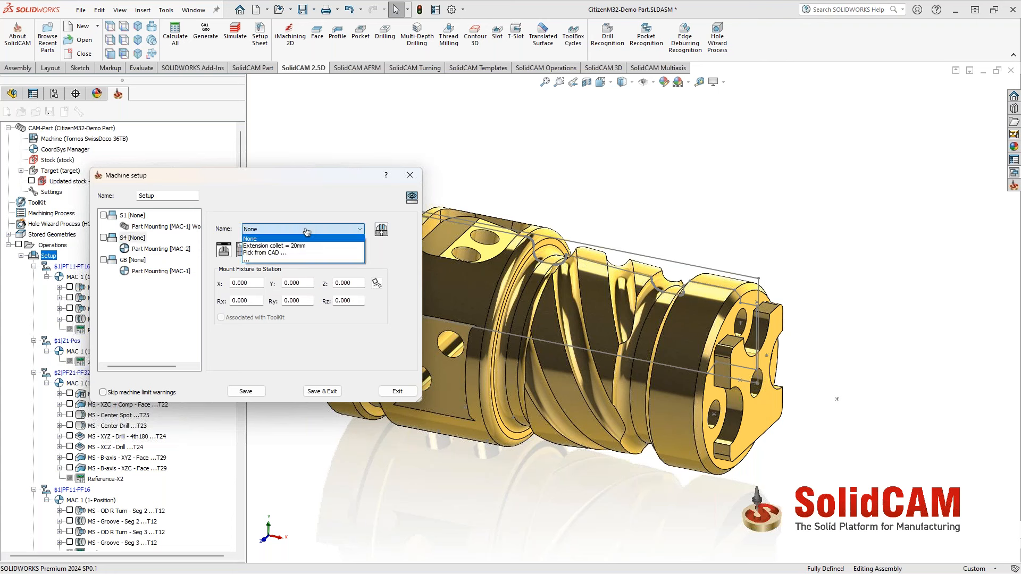
{"action": "left_click", "coordinate": [276, 248]}
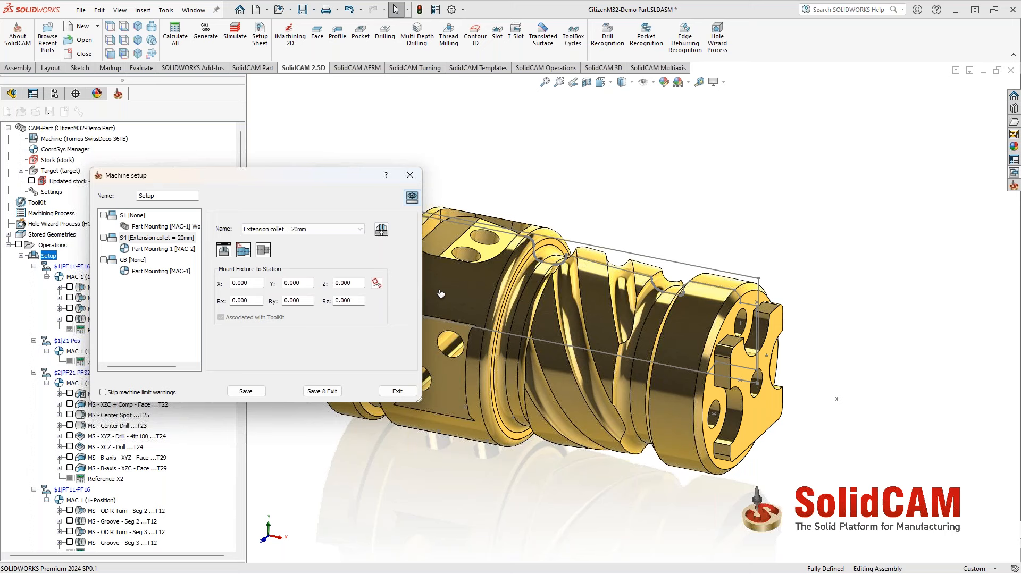
Examine the collet and the clamped part on the S4 back spindle in the Machine Preview
{"action": "left_click", "coordinate": [411, 197]}
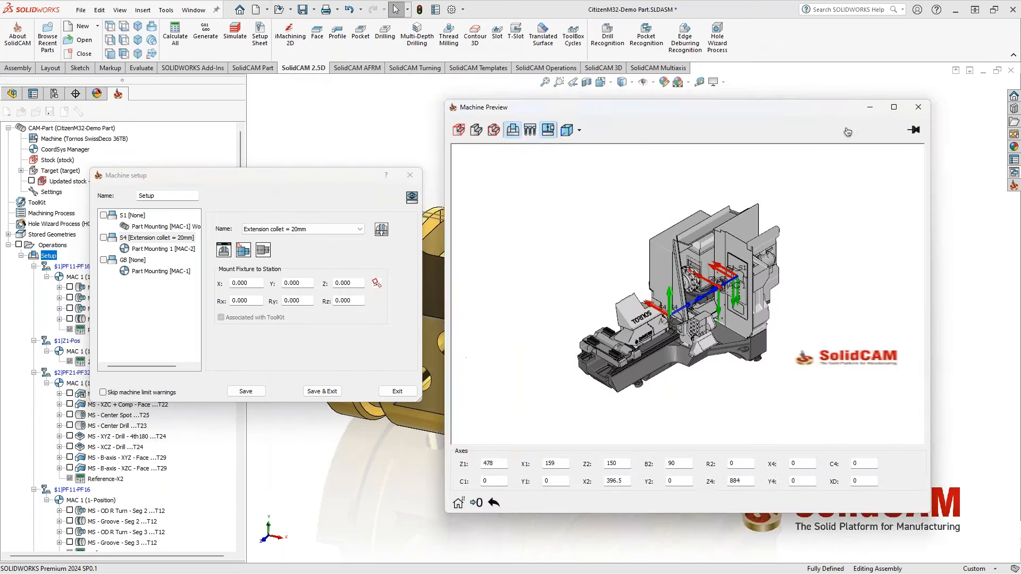
{"action": "left_click_drag", "start_coordinate": [701, 107], "coordinate": [1020, 151]}
{"action": "scroll", "coordinate": [792, 282], "scroll_direction": "down", "scroll_amount": 5}
{"action": "middle_click_drag", "start_coordinate": [771, 223], "coordinate": [734, 313]}
{"action": "middle_click_drag", "start_coordinate": [529, 335], "coordinate": [727, 258], "text": "ctrl"}
{"action": "scroll", "coordinate": [728, 258], "scroll_direction": "down", "scroll_amount": 5}
{"action": "scroll", "coordinate": [727, 258], "scroll_direction": "down", "scroll_amount": 8}
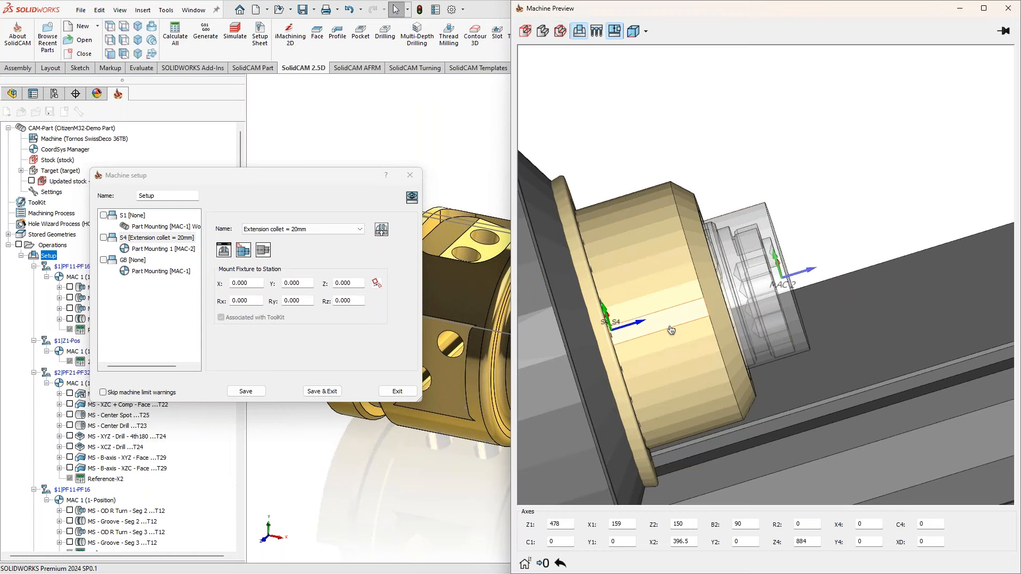
{"action": "left_click", "coordinate": [1007, 8]}
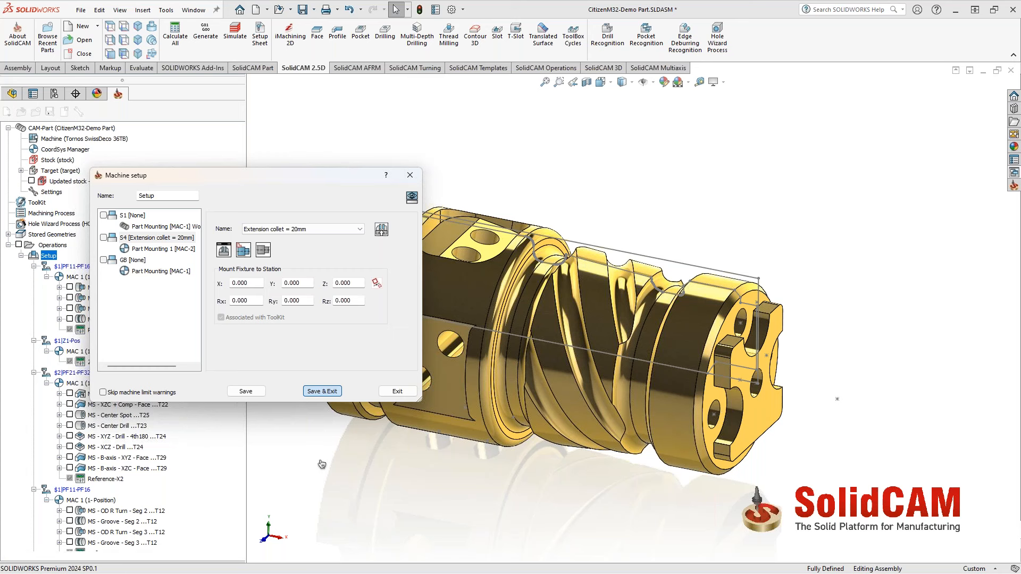
Save the machine setup and calculate all operations of the CAM part
{"action": "left_click", "coordinate": [322, 391]}
{"action": "right_click", "coordinate": [53, 245]}
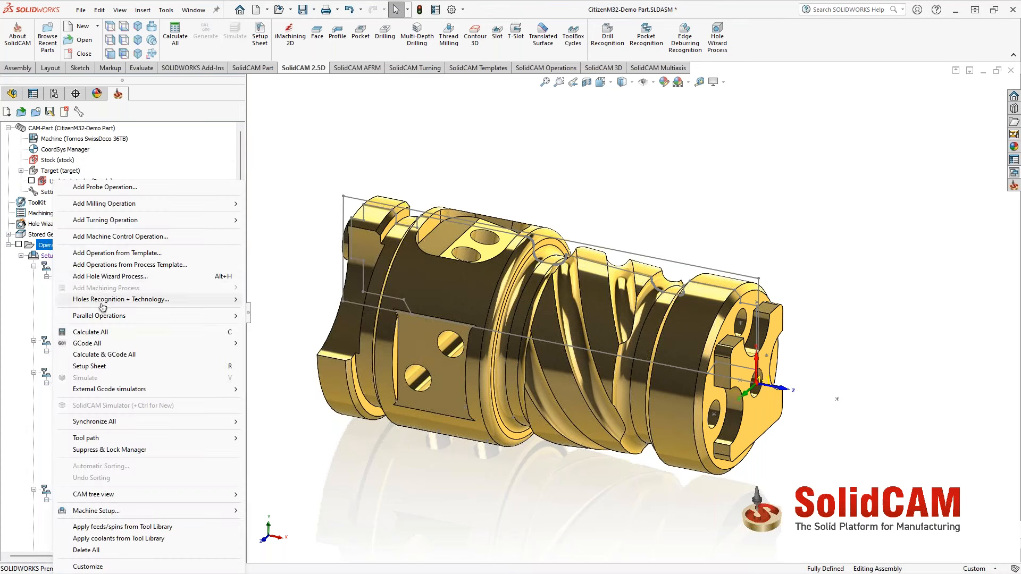
{"action": "left_click", "coordinate": [98, 332]}
{"action": "left_click", "coordinate": [512, 310]}
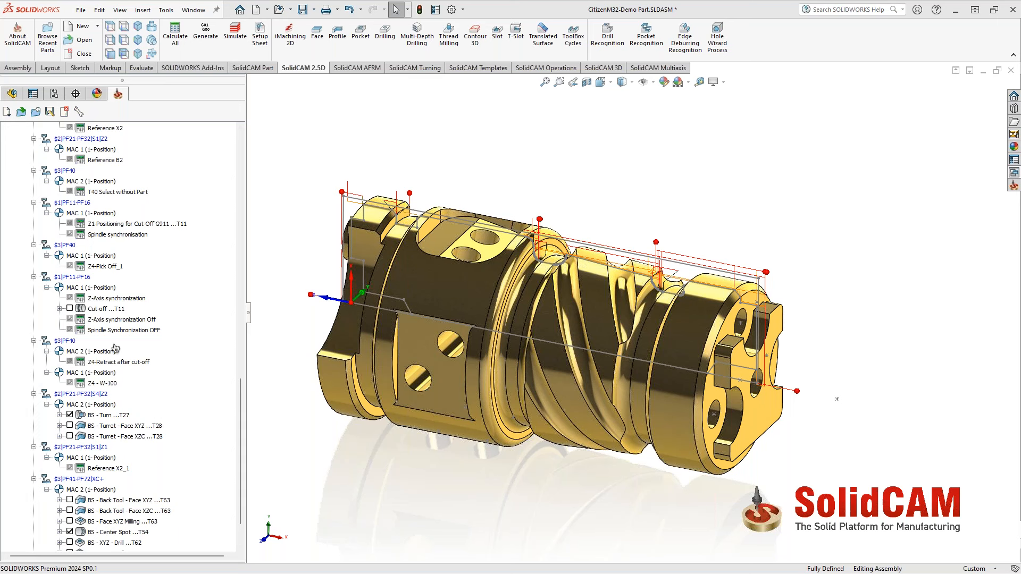
Open the Z4-Pick Off_1 machine control operation and show the movement of its Z4 Approach action
{"action": "double_click", "coordinate": [103, 266]}
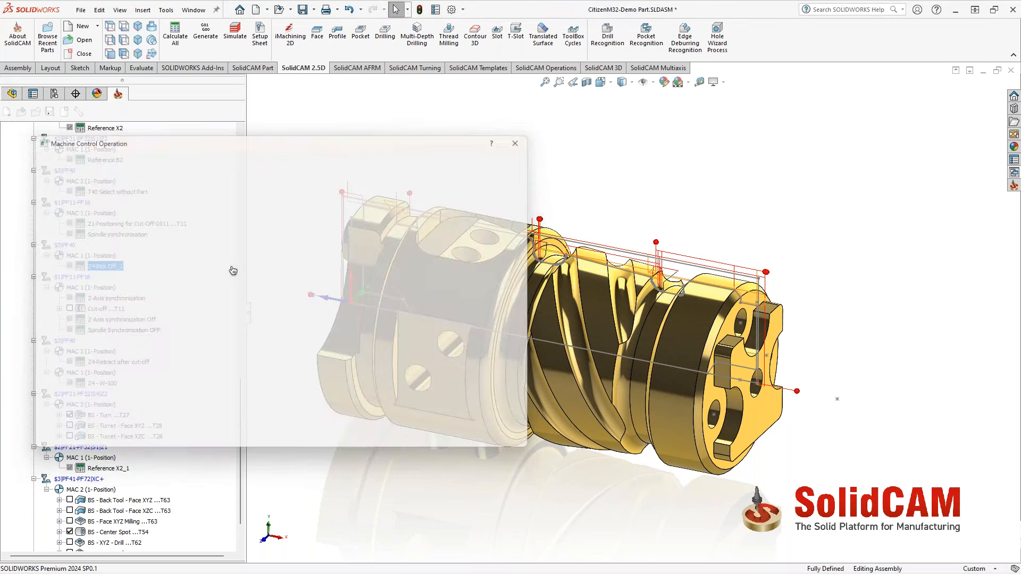
{"action": "left_click", "coordinate": [197, 287]}
{"action": "double_click", "coordinate": [195, 286]}
{"action": "left_click", "coordinate": [194, 285]}
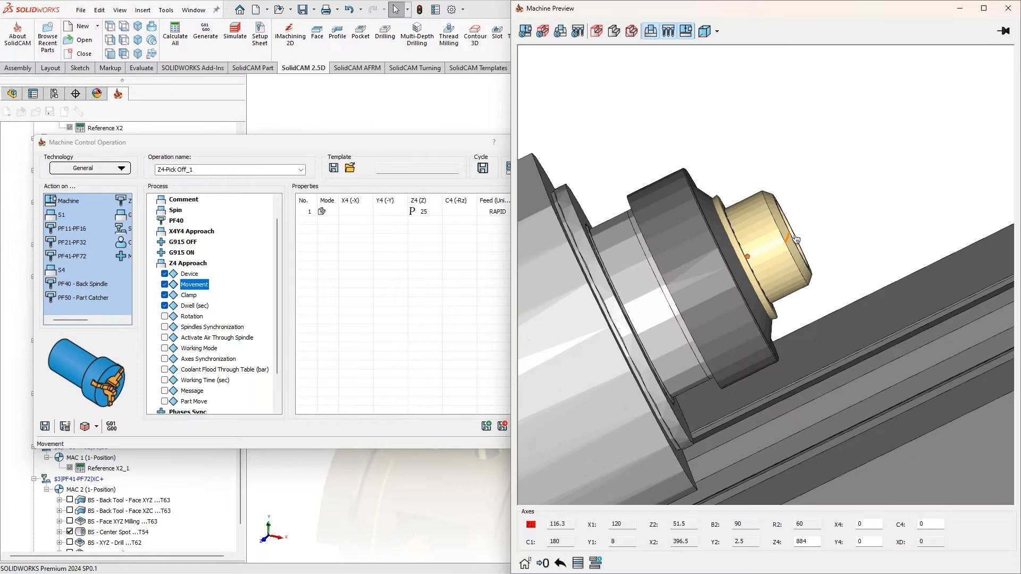
Change the reference point of the Z4 Approach device S4 to Fixture Zmax (0, 0, 20)
{"action": "left_click", "coordinate": [195, 277]}
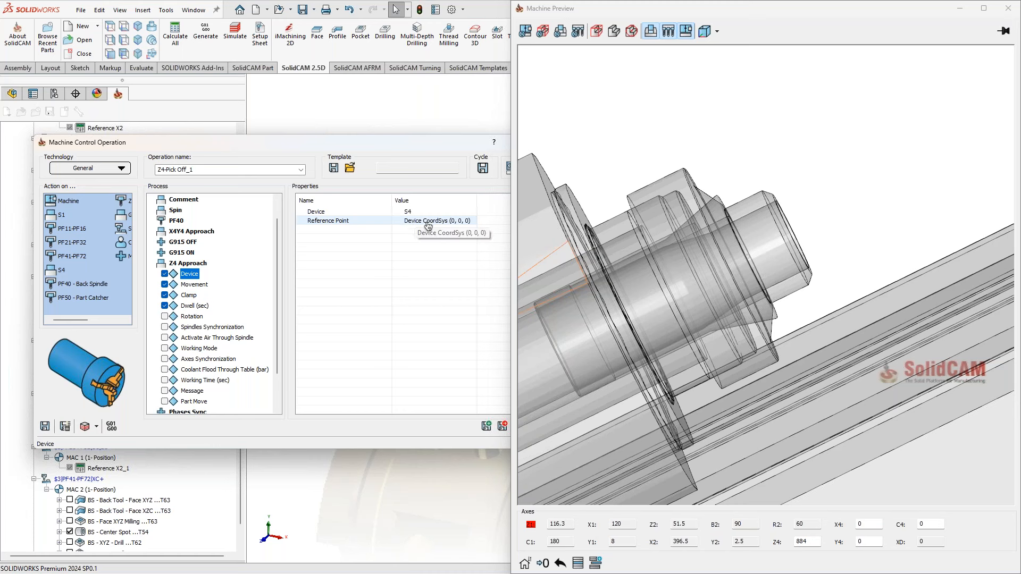
{"action": "left_click", "coordinate": [463, 221]}
{"action": "left_click", "coordinate": [471, 221]}
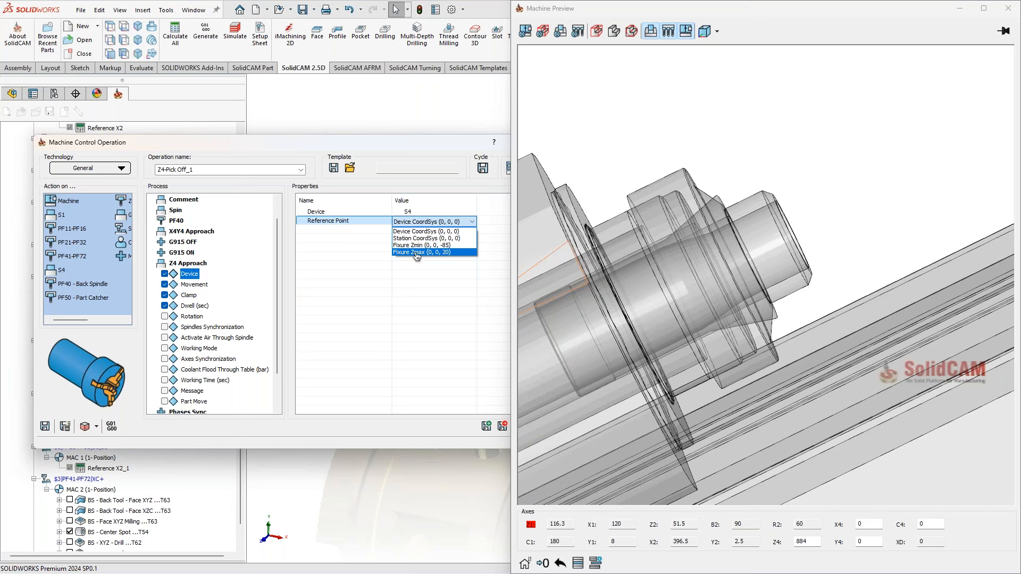
{"action": "left_click", "coordinate": [449, 253]}
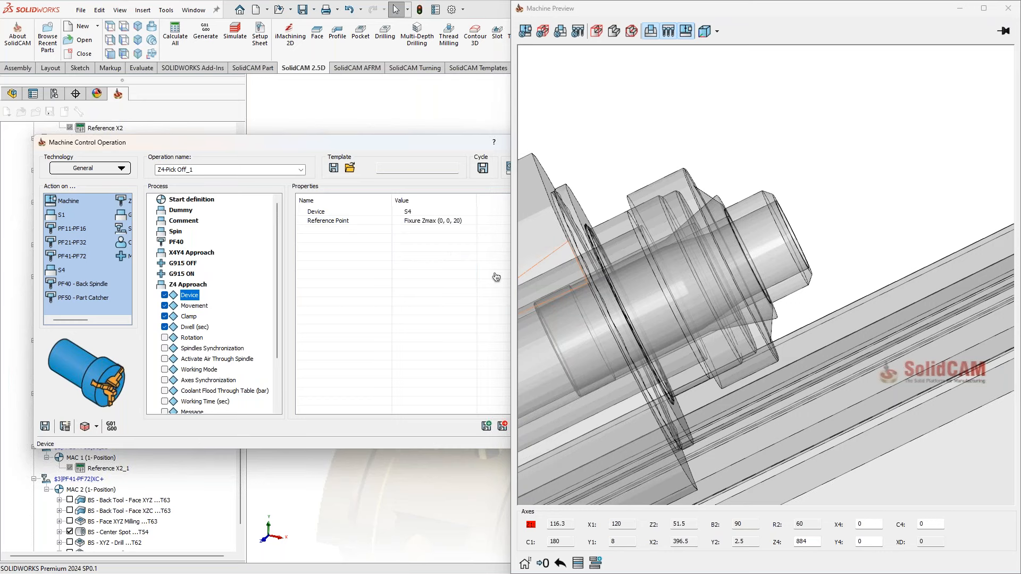
{"action": "left_click", "coordinate": [712, 282]}
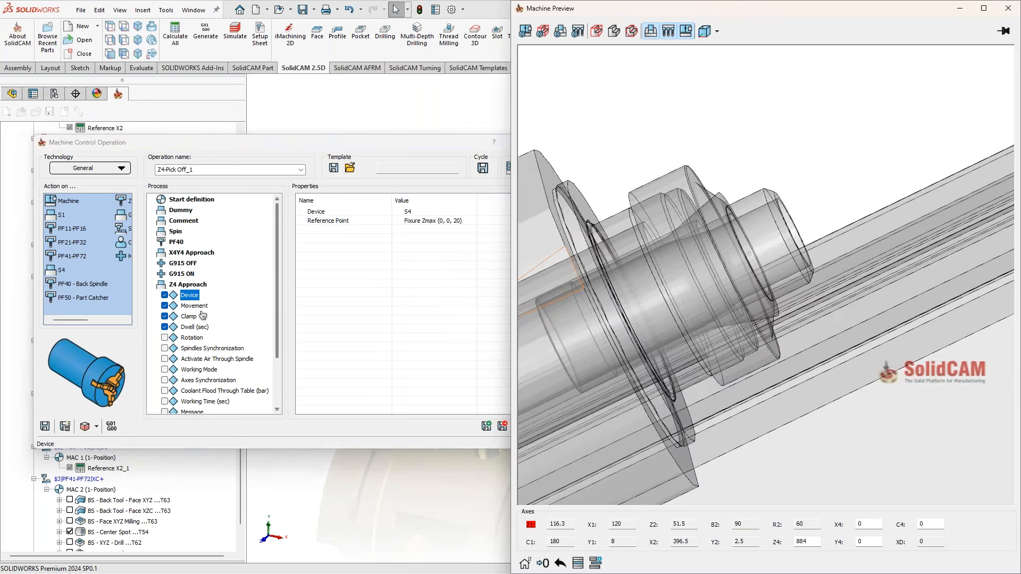
Set the Z4 position in the Z4 Approach movement to 5 and inspect the collet's distance to the part
{"action": "left_click", "coordinate": [192, 307]}
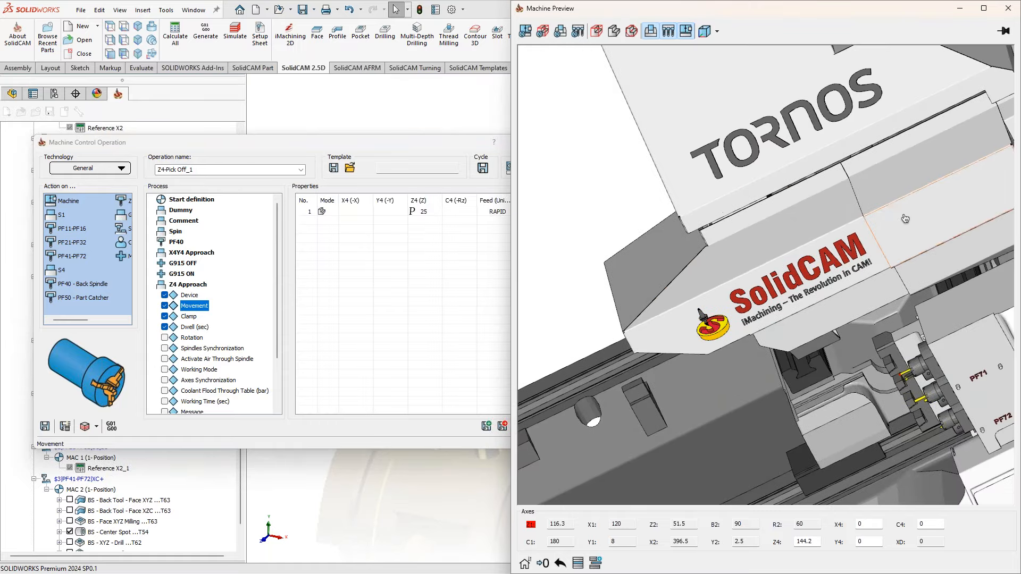
{"action": "scroll", "coordinate": [815, 207], "scroll_direction": "up", "scroll_amount": 5}
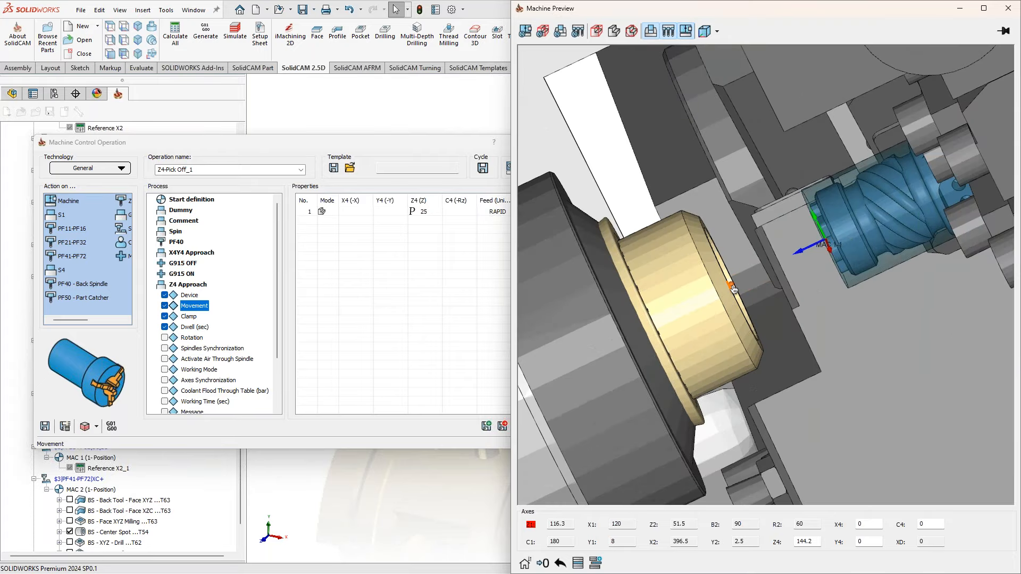
{"action": "double_click", "coordinate": [422, 212]}
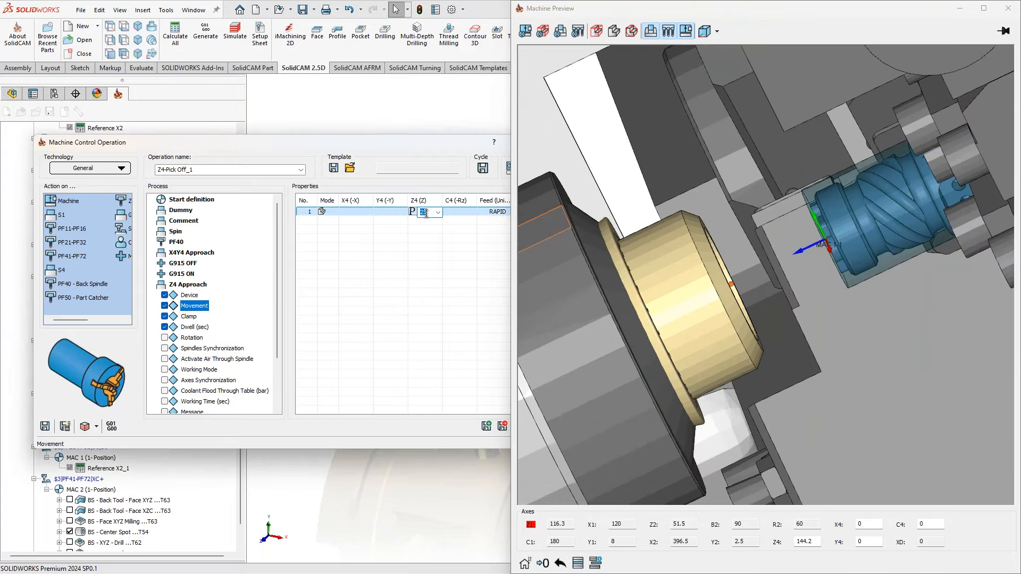
{"action": "type", "text": "5"}
{"action": "key", "text": "Return"}
{"action": "middle_click_drag", "start_coordinate": [851, 226], "coordinate": [810, 264]}
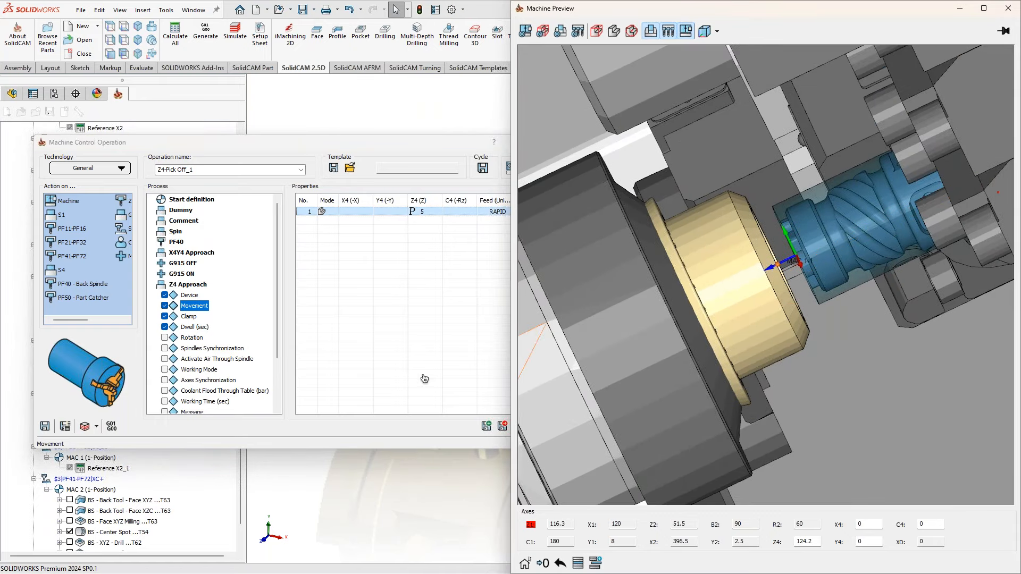
Review the movement of the Z4 Clamp location action and inspect how the collet grips the part
{"action": "double_click", "coordinate": [186, 286]}
{"action": "double_click", "coordinate": [188, 318]}
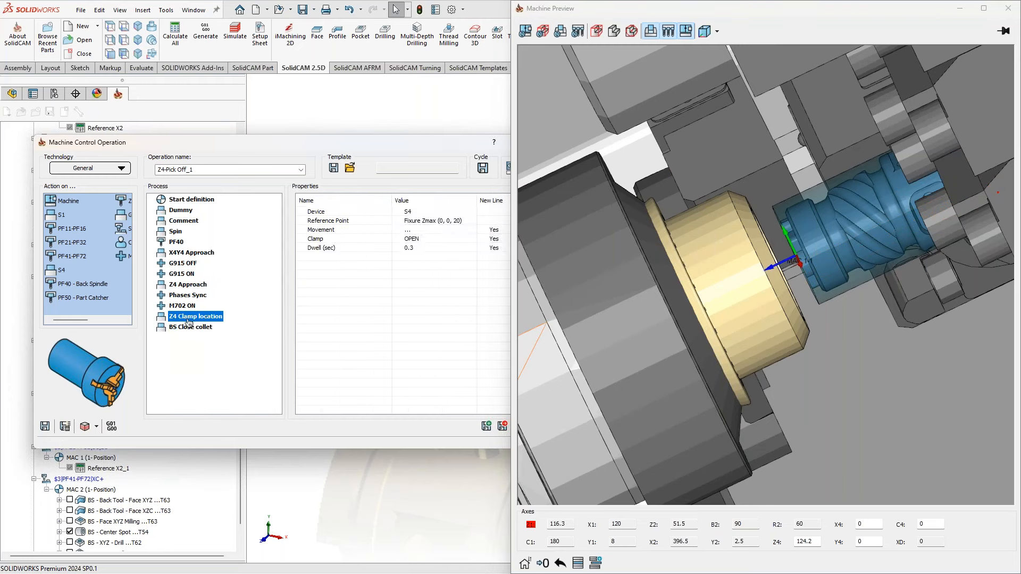
{"action": "left_click", "coordinate": [192, 284]}
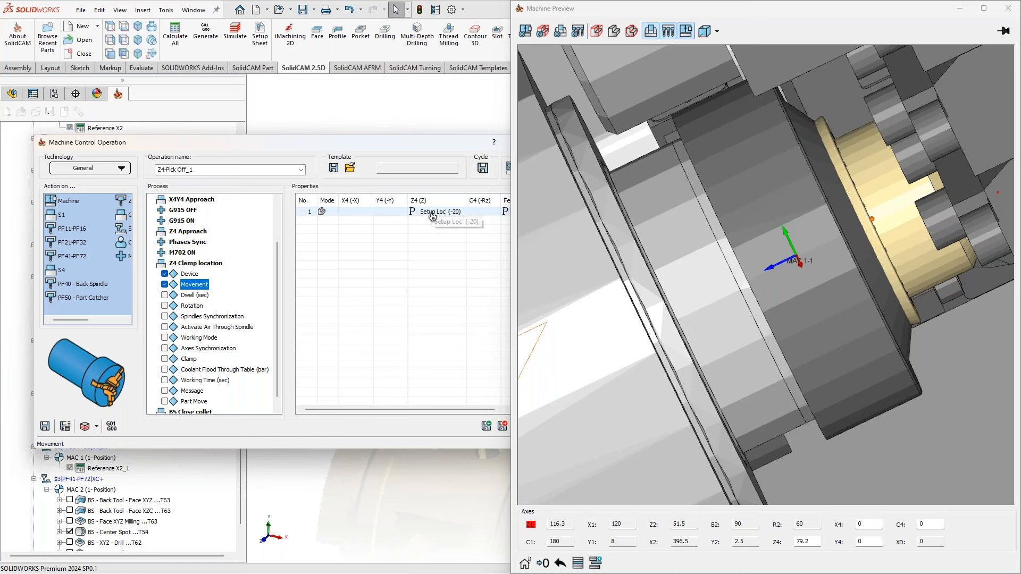
{"action": "left_click", "coordinate": [310, 212]}
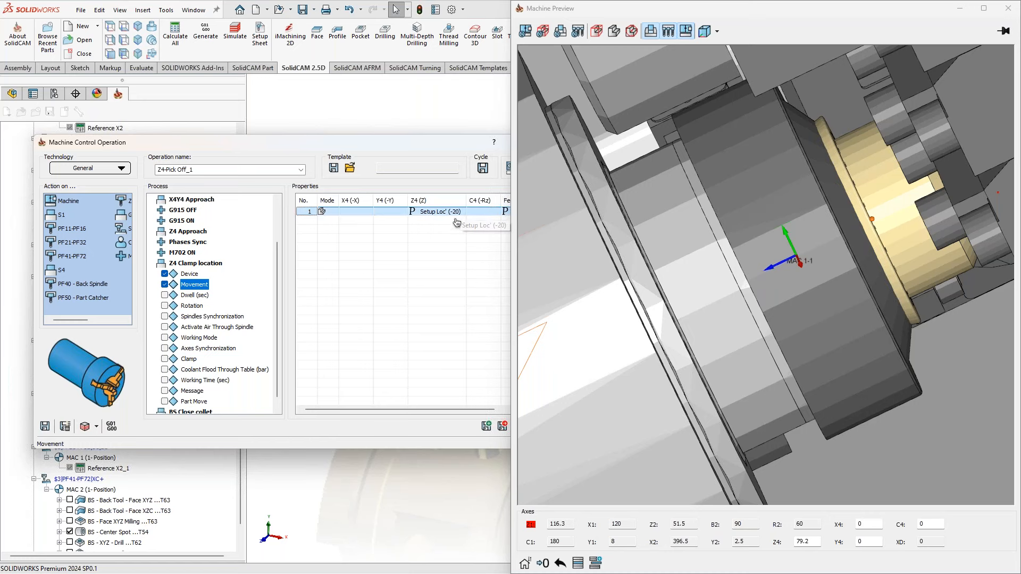
{"action": "scroll", "coordinate": [741, 315], "scroll_direction": "up", "scroll_amount": 5}
{"action": "scroll", "coordinate": [777, 303], "scroll_direction": "down", "scroll_amount": 5}
{"action": "mouse_move", "coordinate": [776, 302]}
{"action": "middle_mouse_down"}
{"action": "mouse_move", "coordinate": [775, 288]}
{"action": "mouse_move", "coordinate": [795, 307]}
{"action": "middle_mouse_up"}
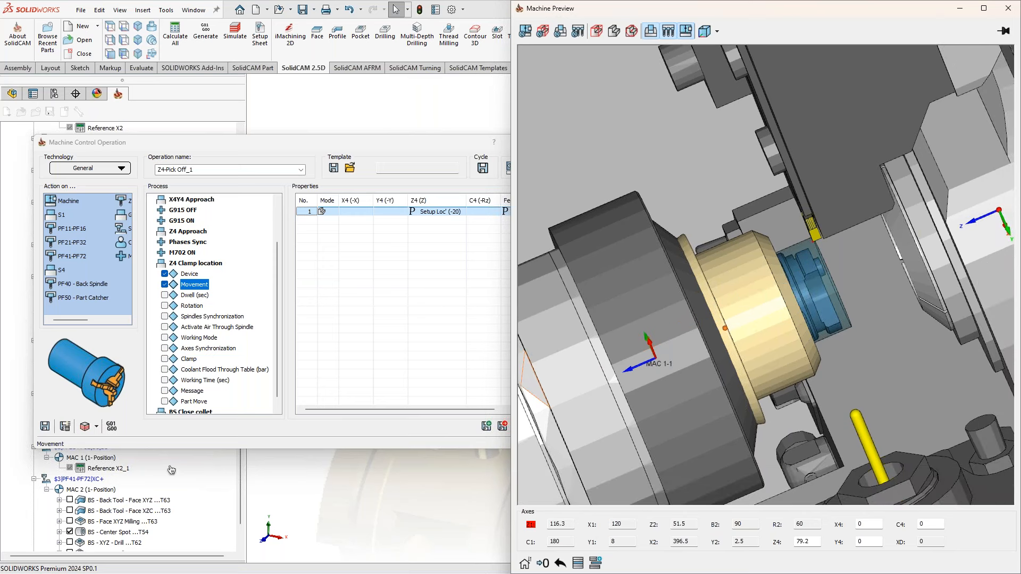
Save and calculate the Z4-Pick Off_1 operation and generate its G-code
{"action": "left_click", "coordinate": [65, 430]}
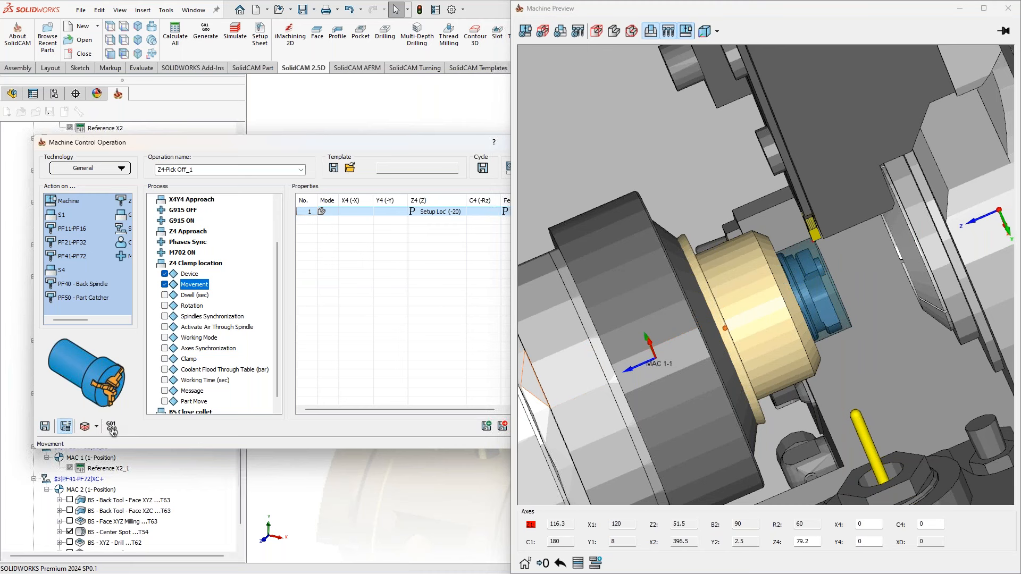
{"action": "left_click", "coordinate": [112, 427]}
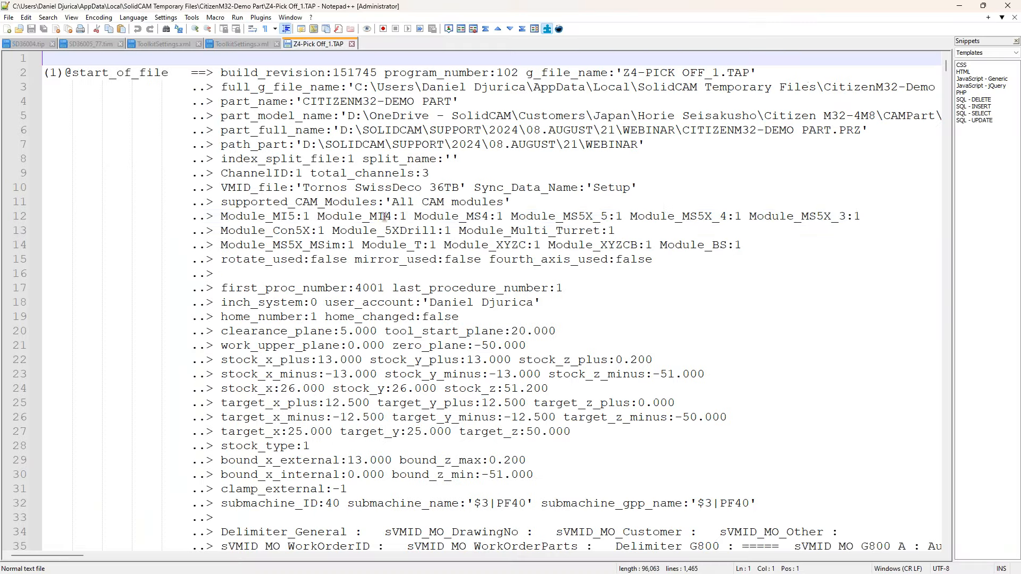
Search the generated Z4-Pick Off_1.TAP file in Notepad++ for "Z4 approach"
{"action": "left_click", "coordinate": [396, 220]}
{"action": "double_click", "coordinate": [397, 221]}
{"action": "key", "text": "ctrl+f"}
{"action": "type", "text": "Z4 a"}
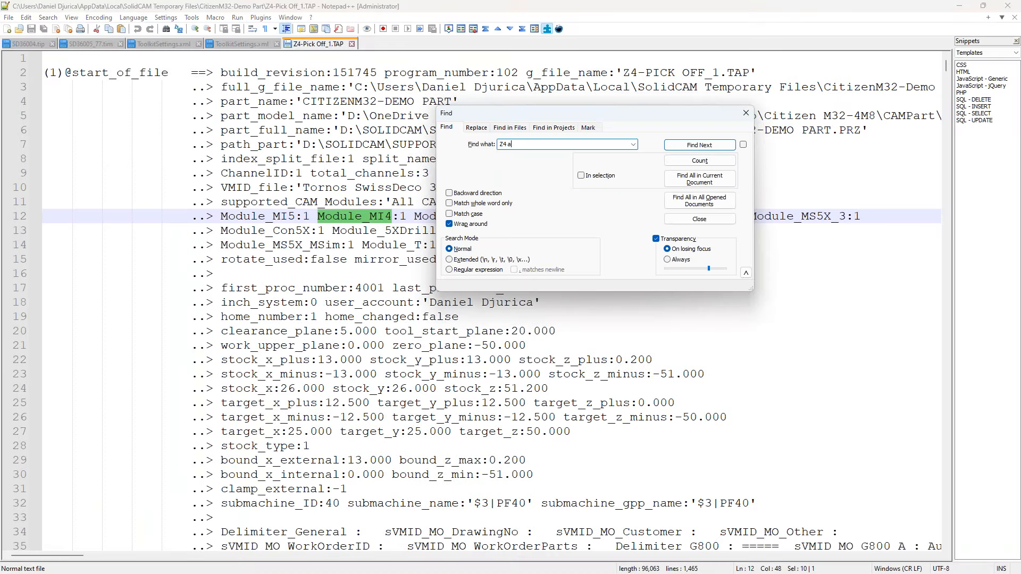
{"action": "type", "text": "pproach"}
{"action": "key", "text": "Return"}
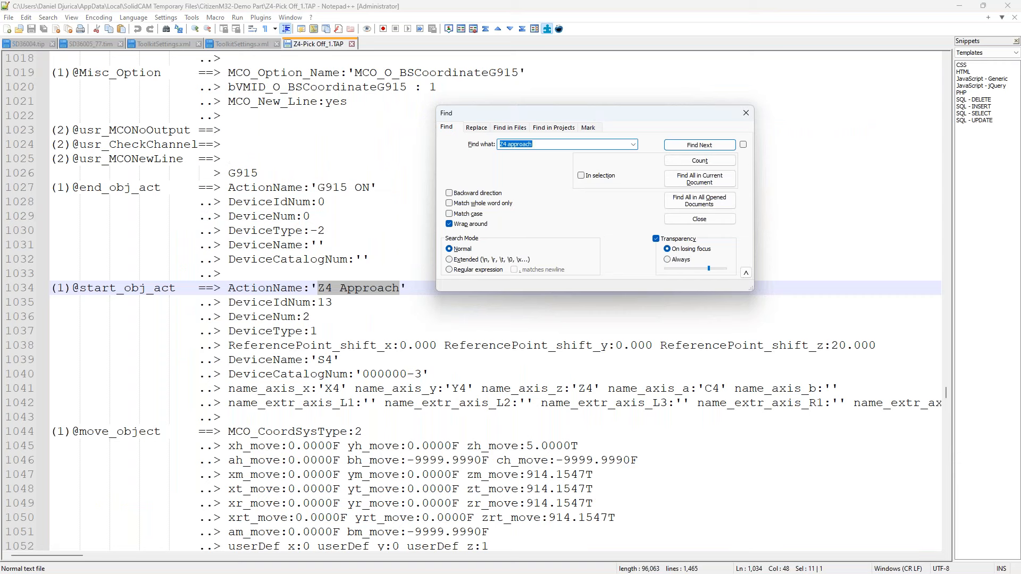
{"action": "key", "text": "Escape"}
Examine the start_obj_act block of Z4 Approach and highlight its ReferencePoint_shift_z value
{"action": "left_click_drag", "start_coordinate": [51, 289], "coordinate": [928, 403]}
{"action": "left_click", "coordinate": [348, 288]}
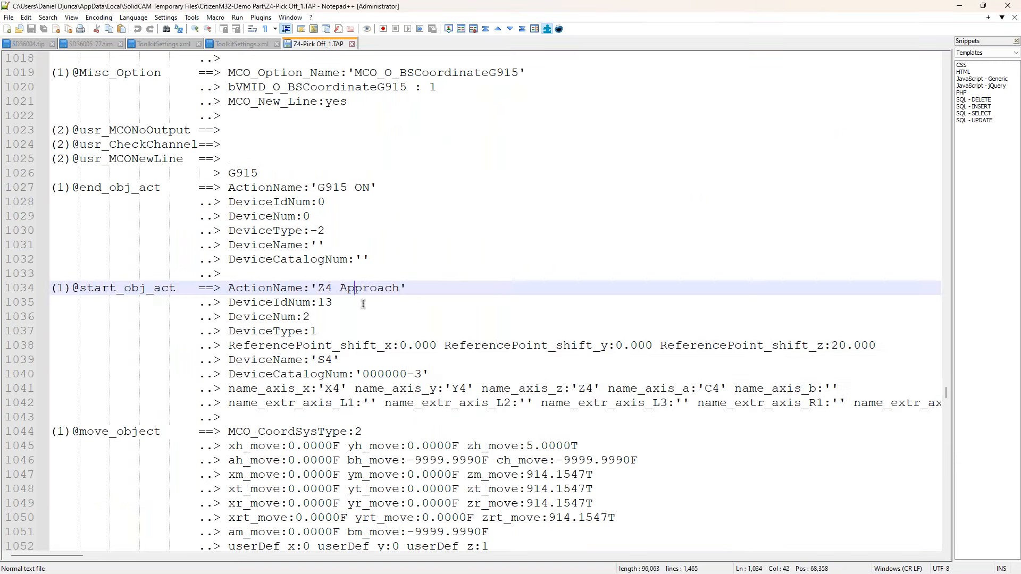
{"action": "scroll", "coordinate": [349, 424], "scroll_direction": "down", "scroll_amount": 2}
{"action": "left_click_drag", "start_coordinate": [228, 259], "coordinate": [885, 261]}
{"action": "left_click", "coordinate": [885, 261]}
{"action": "left_click_drag", "start_coordinate": [660, 261], "coordinate": [882, 261]}
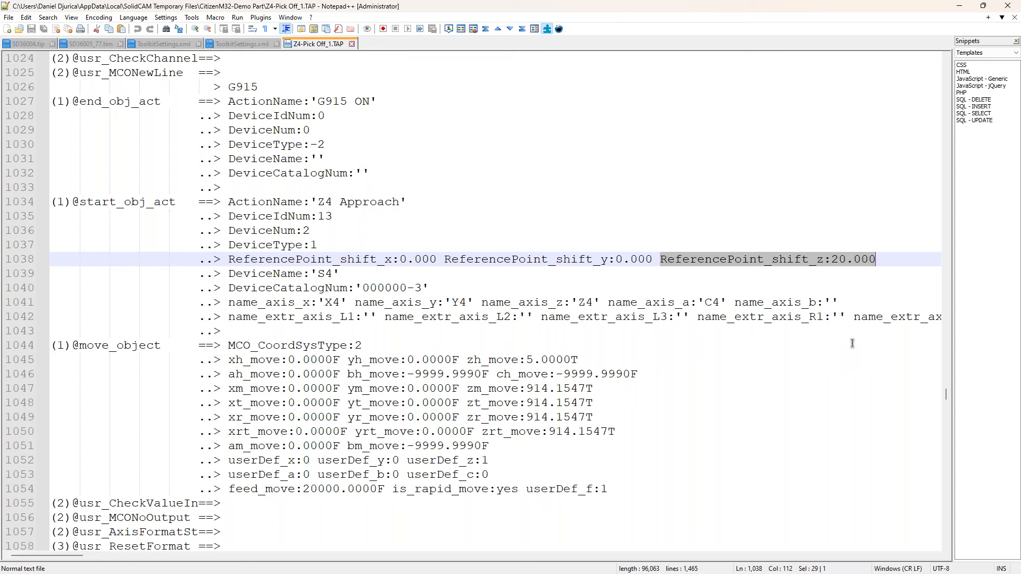
Switch back to SolidCAM, review the Z4 Clamp location action's properties, and exit the Z4-Pick Off_1 operation
{"action": "left_click", "coordinate": [960, 8]}
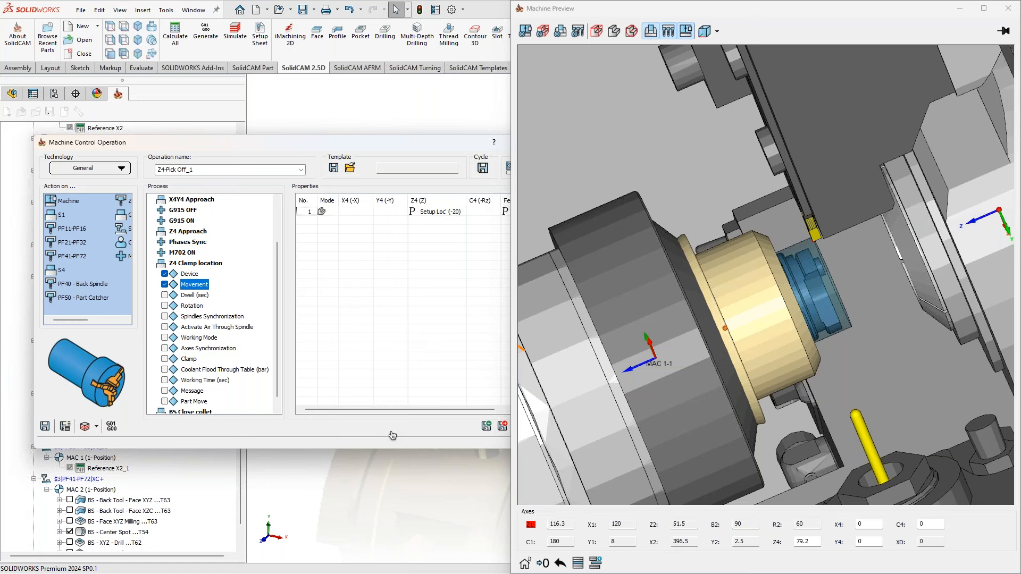
{"action": "left_click", "coordinate": [181, 264]}
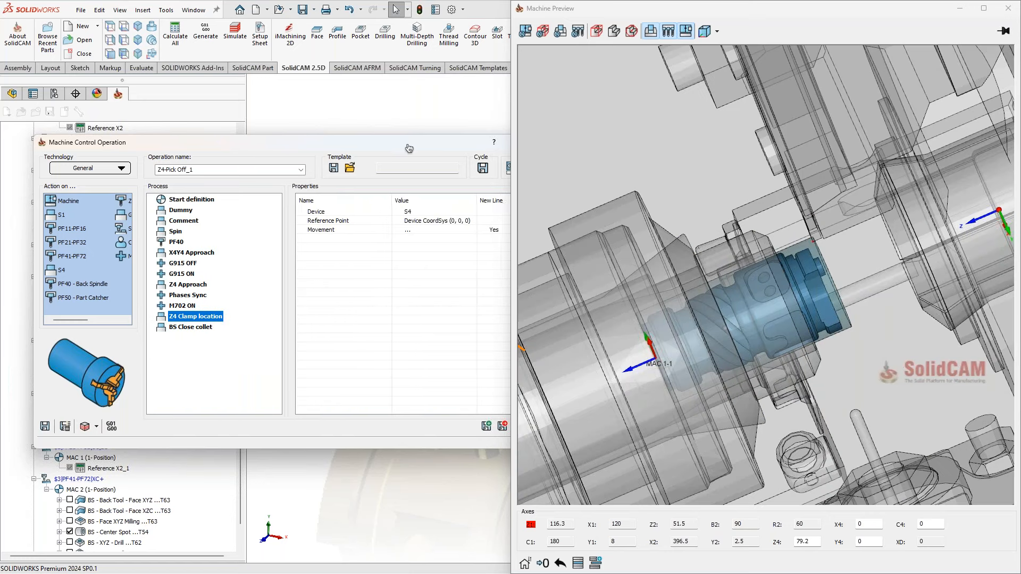
{"action": "left_click_drag", "start_coordinate": [406, 146], "coordinate": [293, 143]}
{"action": "left_click", "coordinate": [404, 424]}
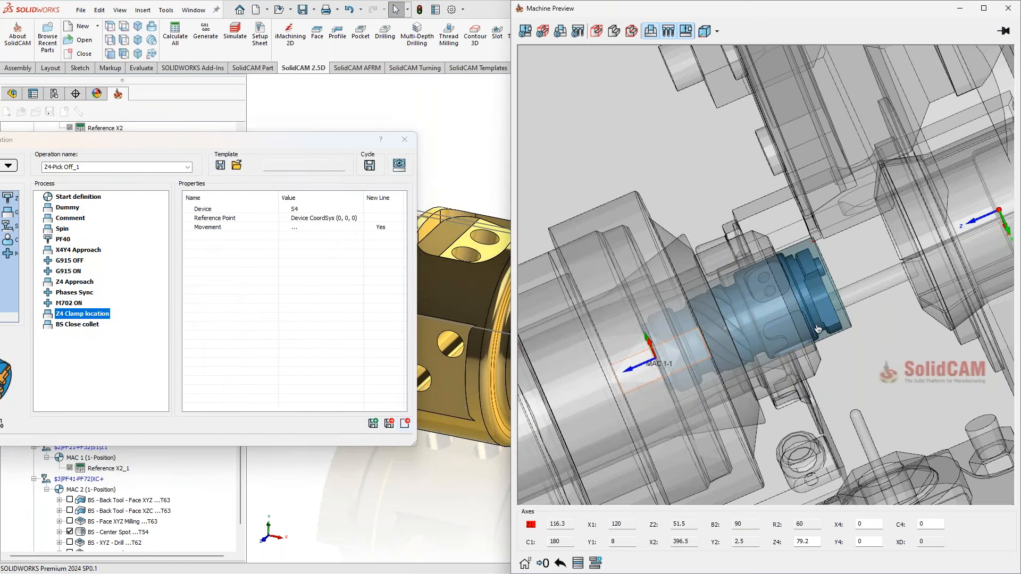
Exit the Z4-Pick Off_1 operation and close the CitizenM32-Demo Part assembly
{"action": "left_click", "coordinate": [390, 424]}
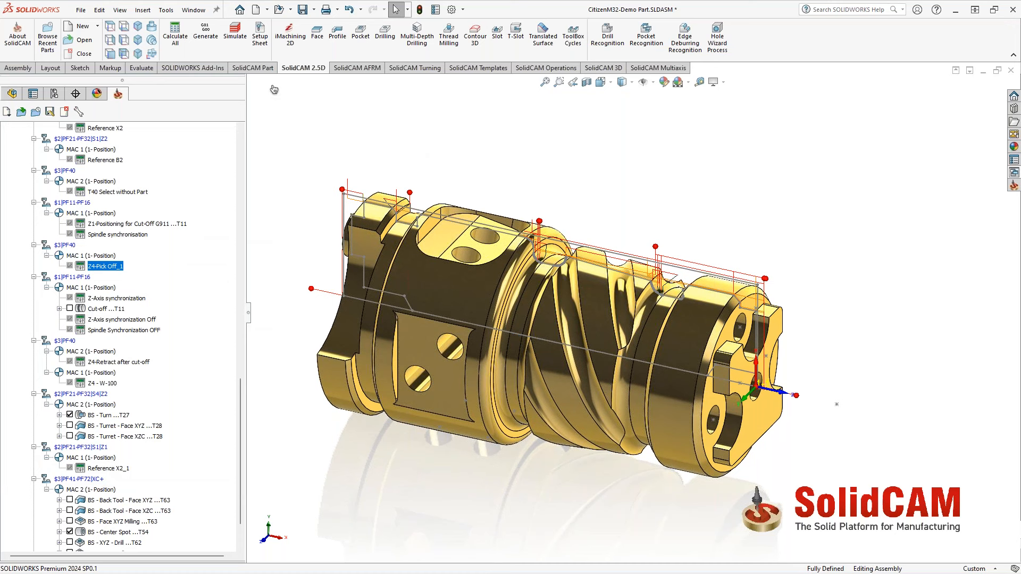
{"action": "left_click", "coordinate": [81, 10]}
{"action": "left_click", "coordinate": [109, 81]}
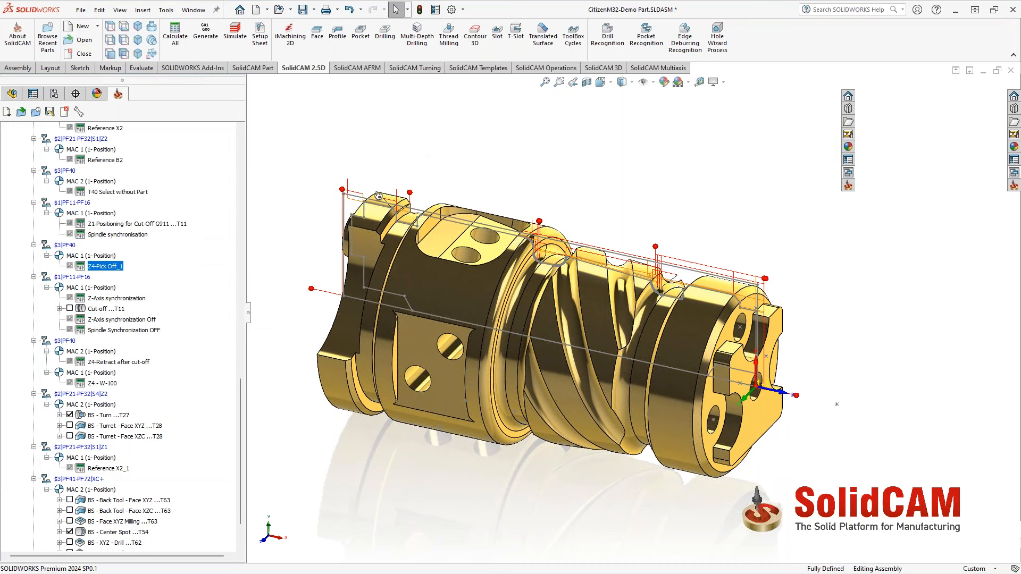
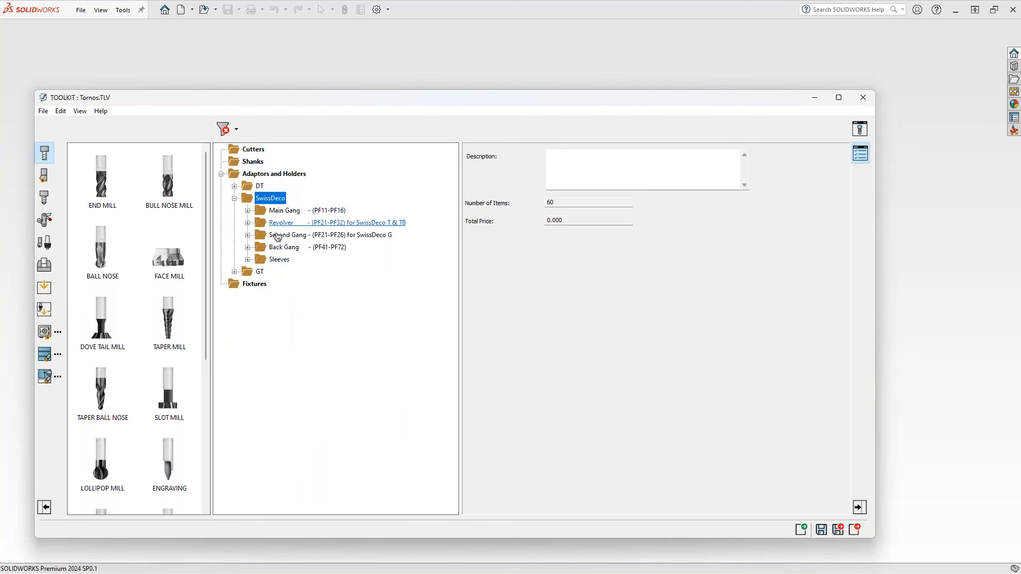
Add a folder named New Holder under SwissDeco in the Tornos.TLV tool library
{"action": "right_click", "coordinate": [279, 201]}
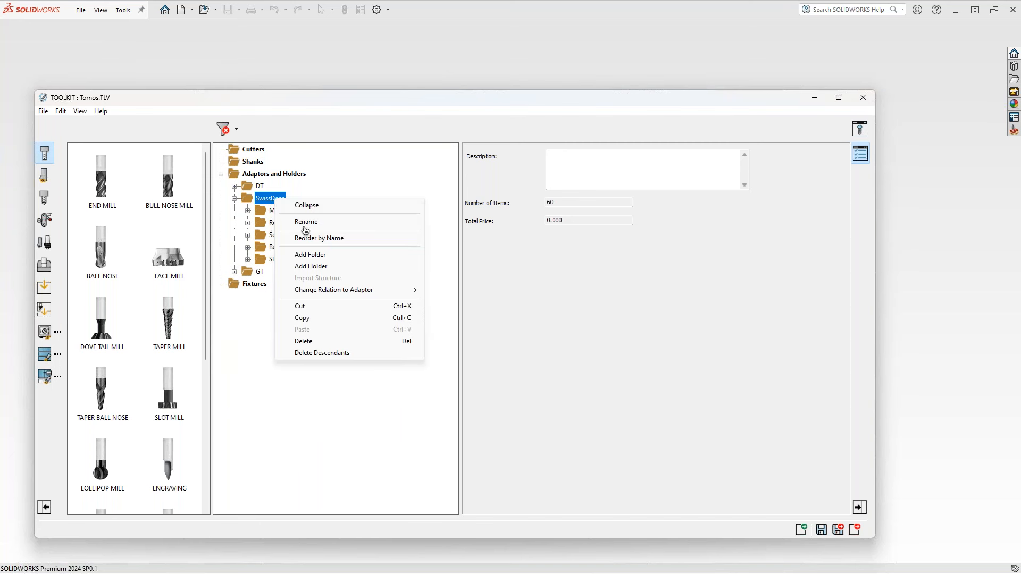
{"action": "left_click", "coordinate": [318, 256]}
{"action": "type", "text": "New Ho"}
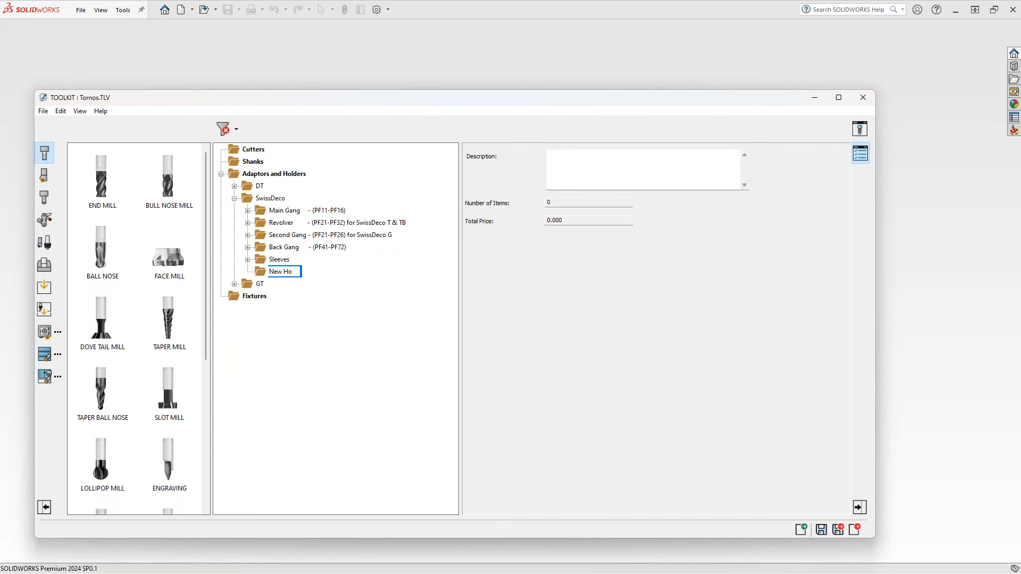
{"action": "type", "text": "lder"}
{"action": "key", "text": "Return"}
Add a folder named Extension collets under Fixtures in the library
{"action": "right_click", "coordinate": [256, 296]}
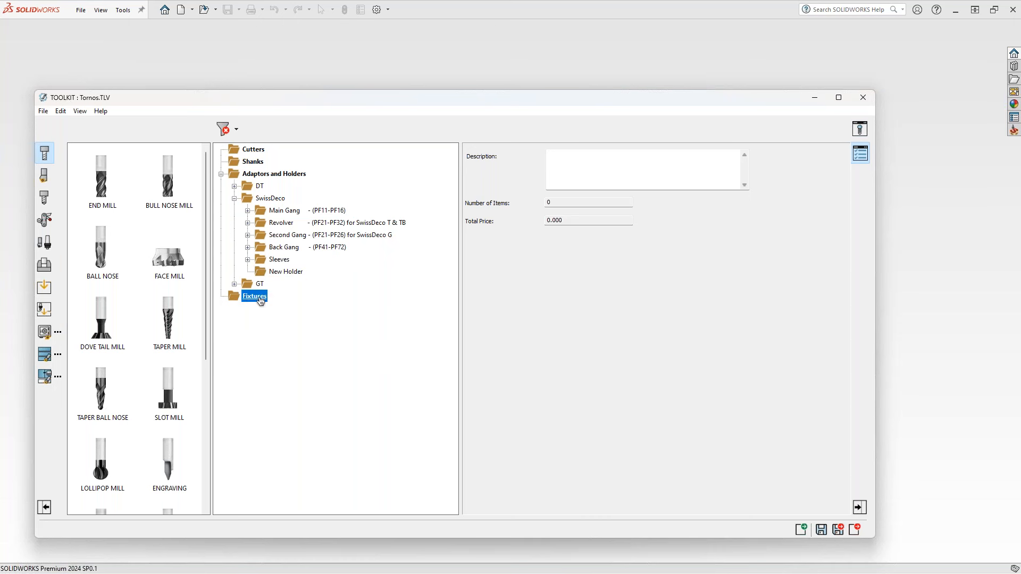
{"action": "left_click", "coordinate": [314, 354]}
{"action": "type", "text": "Extension collets"}
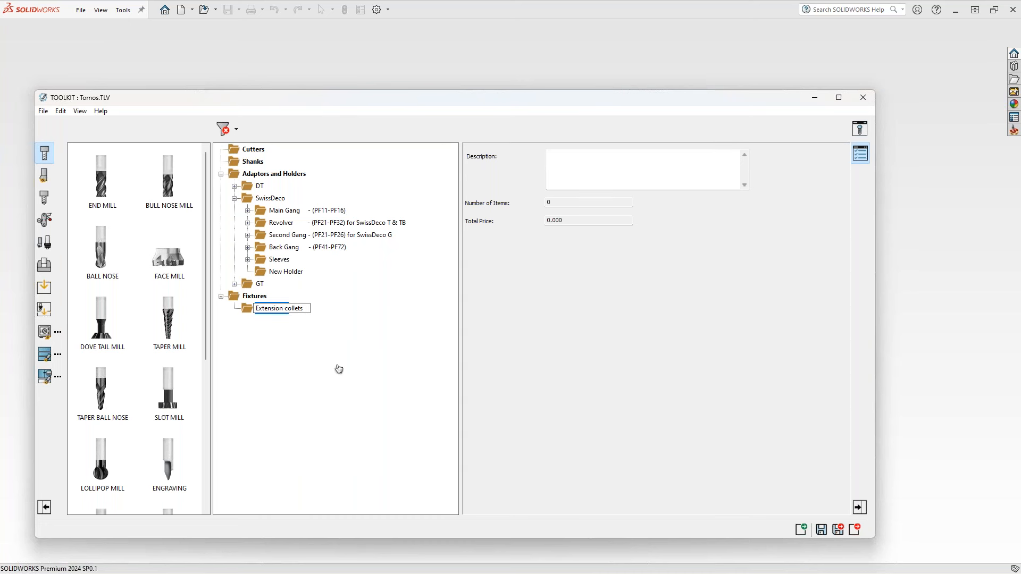
{"action": "key", "text": "Return"}
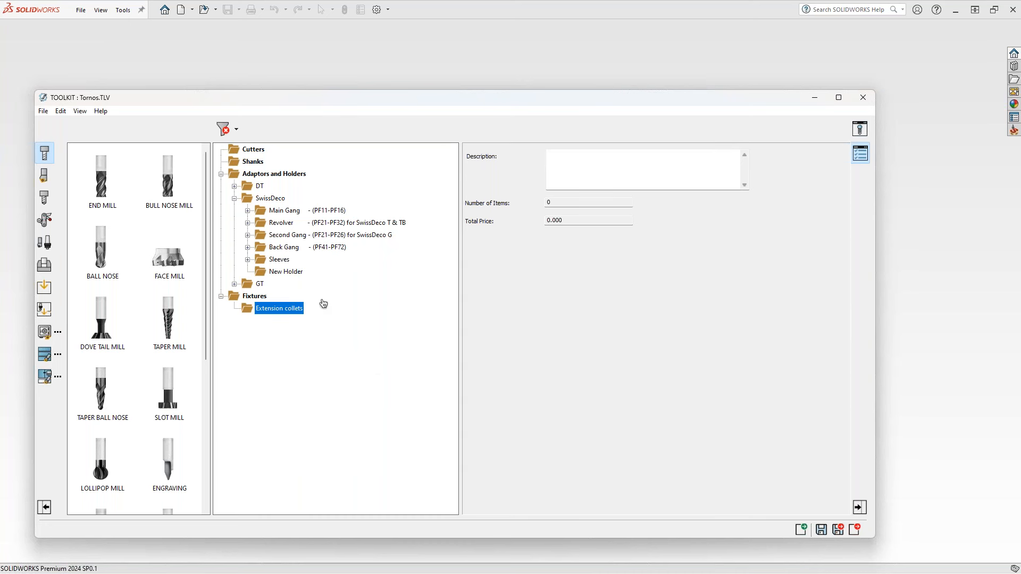
Load the tool data of CitizenM32-Demo Part.prz from the Webinar folder as the import source for the library
{"action": "left_click", "coordinate": [296, 275]}
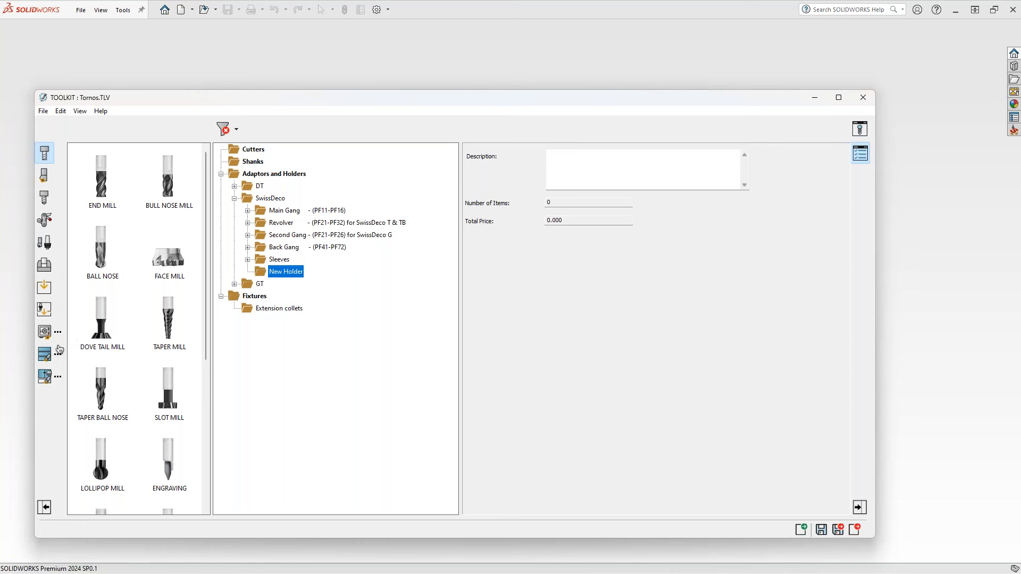
{"action": "left_click", "coordinate": [45, 377]}
{"action": "scroll", "coordinate": [399, 360], "scroll_direction": "up", "scroll_amount": 10}
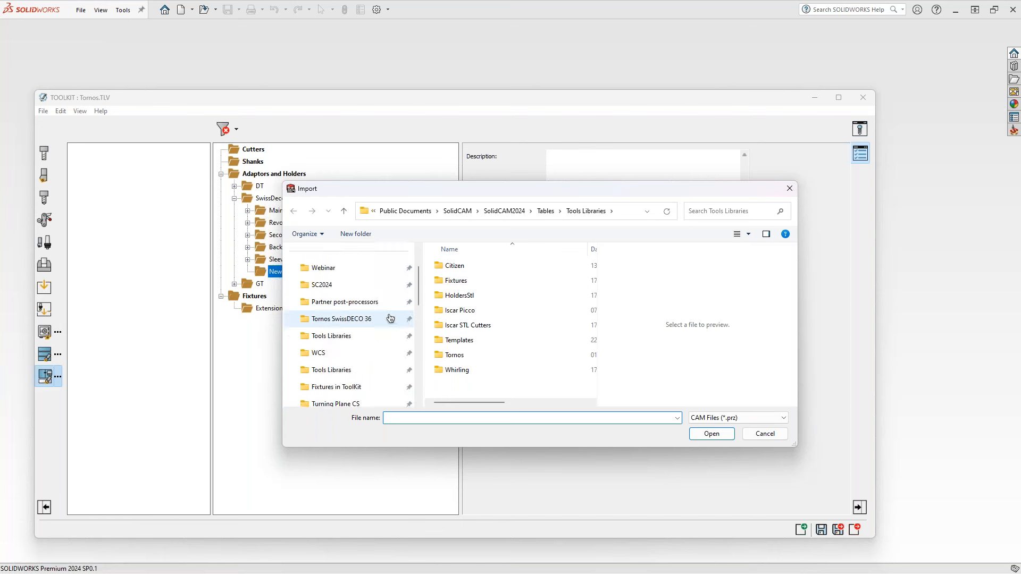
{"action": "left_click", "coordinate": [372, 323]}
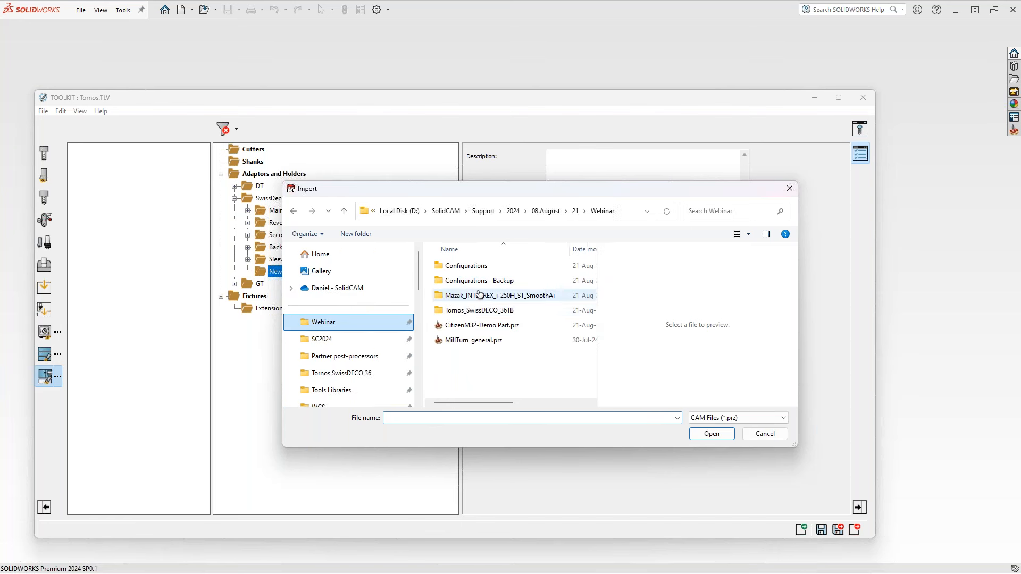
{"action": "left_click", "coordinate": [470, 326]}
{"action": "left_click", "coordinate": [717, 438]}
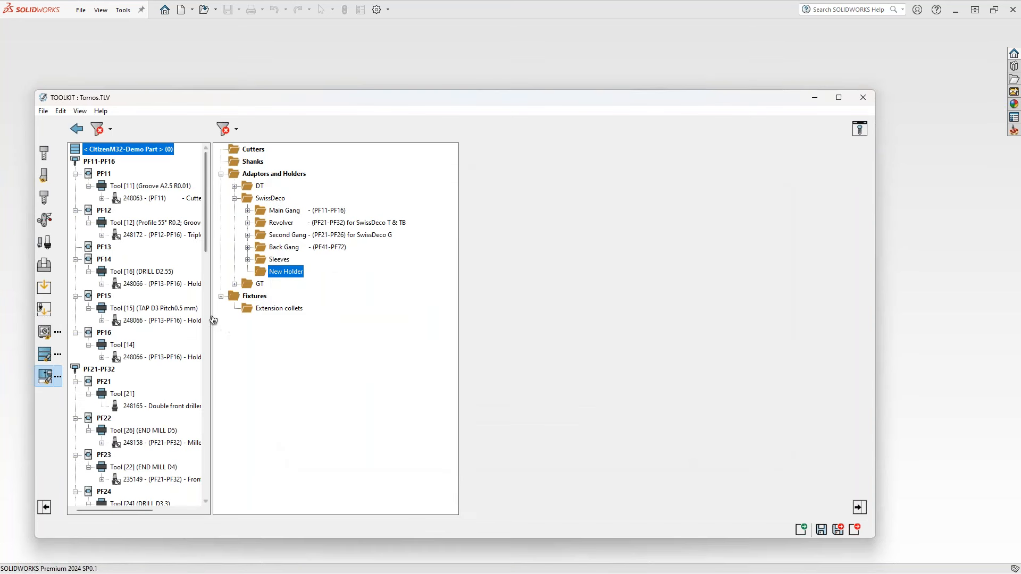
Copy the 248165 - Double front driller ER20 holder from station PF21 into the New Holder folder
{"action": "left_click_drag", "start_coordinate": [212, 317], "coordinate": [269, 318]}
{"action": "scroll", "coordinate": [155, 372], "scroll_direction": "down", "scroll_amount": 2}
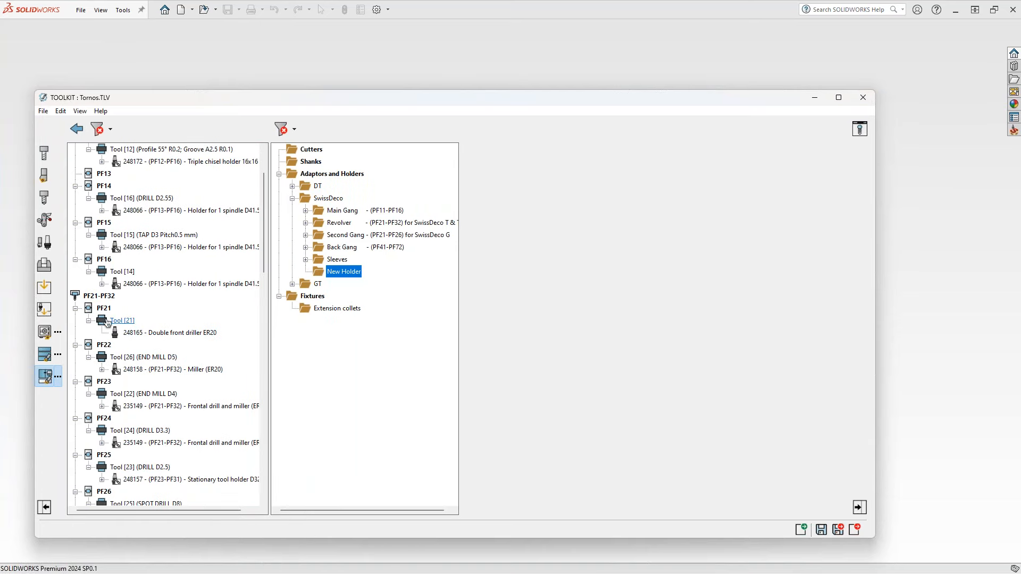
{"action": "left_click_drag", "start_coordinate": [134, 336], "coordinate": [372, 272]}
Copy the F42-85-20 - Diam 30.0mm fixture from station S4 into the Extension collets folder, then save and exit the library
{"action": "scroll", "coordinate": [149, 353], "scroll_direction": "down", "scroll_amount": 15}
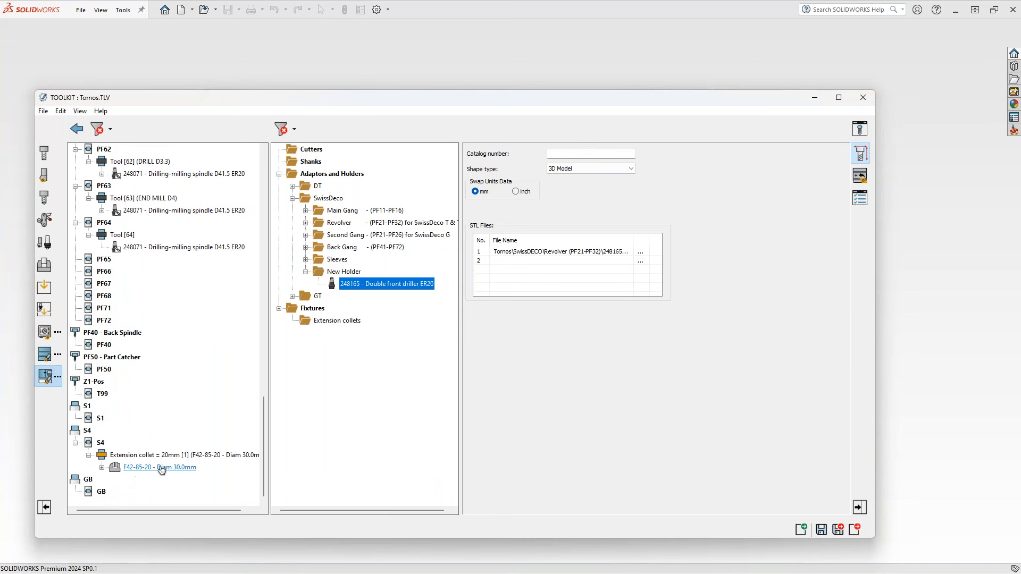
{"action": "left_click_drag", "start_coordinate": [157, 471], "coordinate": [326, 325]}
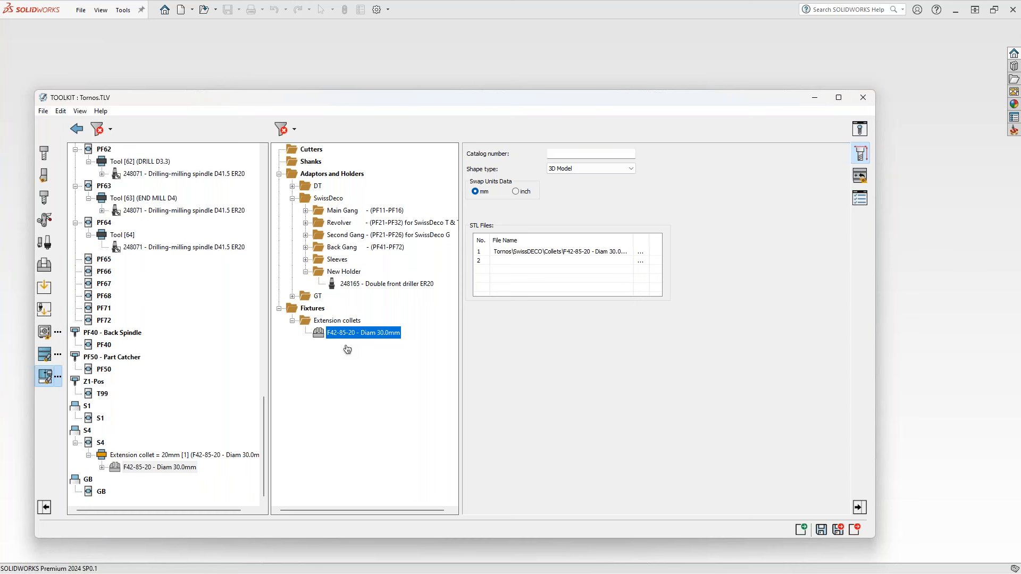
{"action": "left_click", "coordinate": [840, 527]}
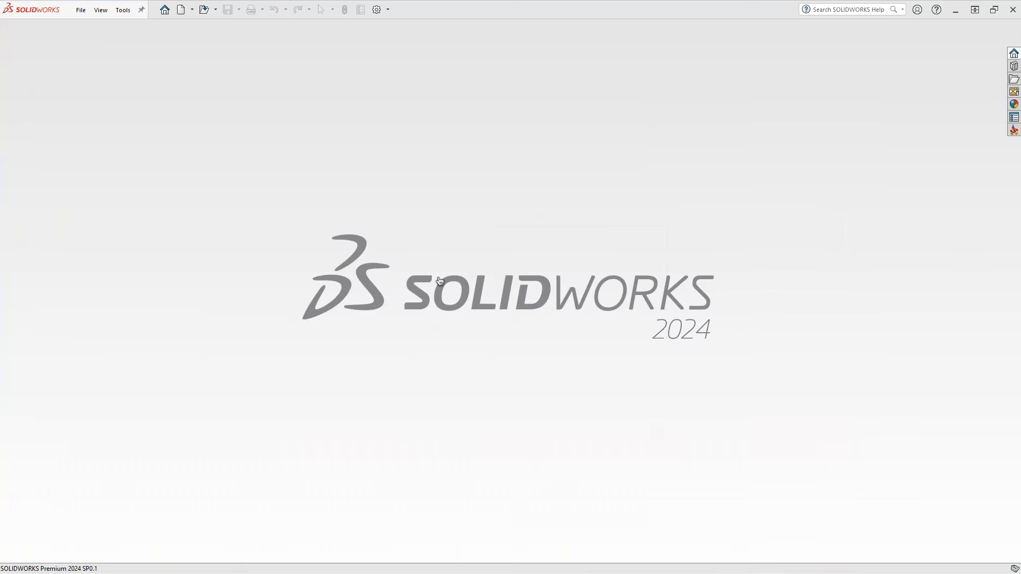
Open the recent MillTurn_general CAM-Part from its temporary folder version without locating the original model manually
{"action": "left_click", "coordinate": [123, 10]}
{"action": "mouse_move", "coordinate": [142, 54]}
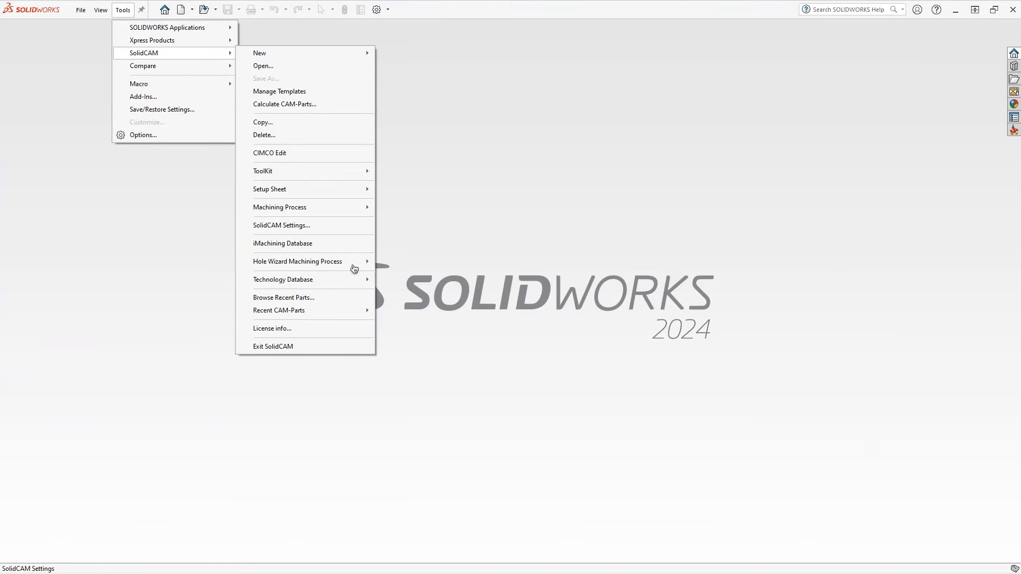
{"action": "mouse_move", "coordinate": [347, 311]}
{"action": "left_click", "coordinate": [495, 324]}
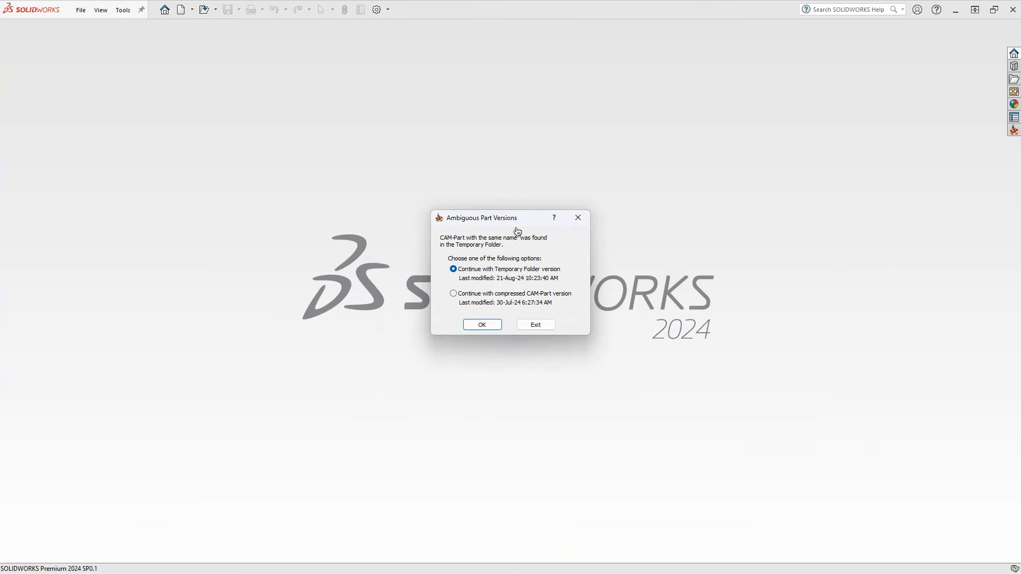
{"action": "left_click", "coordinate": [485, 325]}
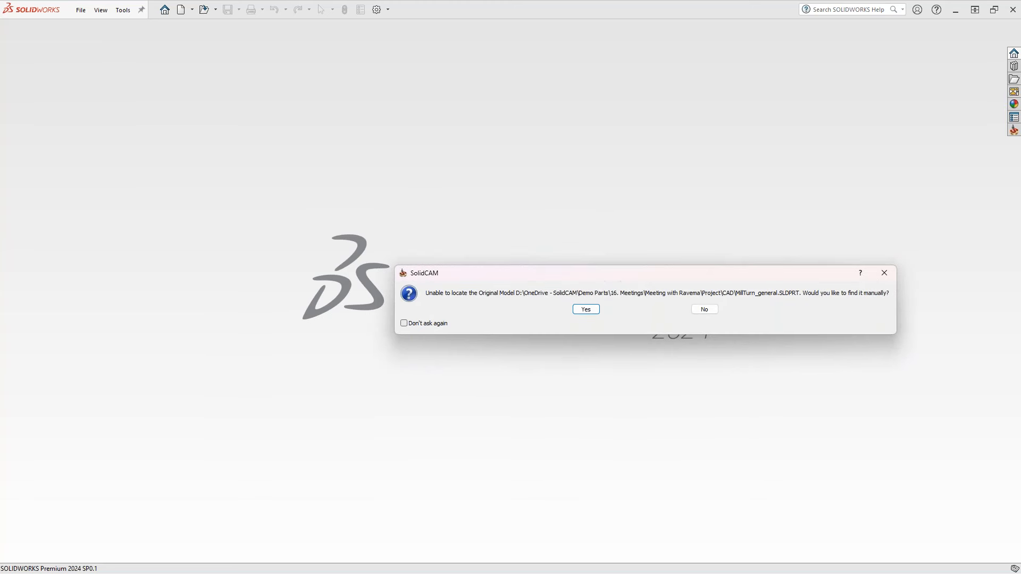
{"action": "left_click", "coordinate": [703, 310]}
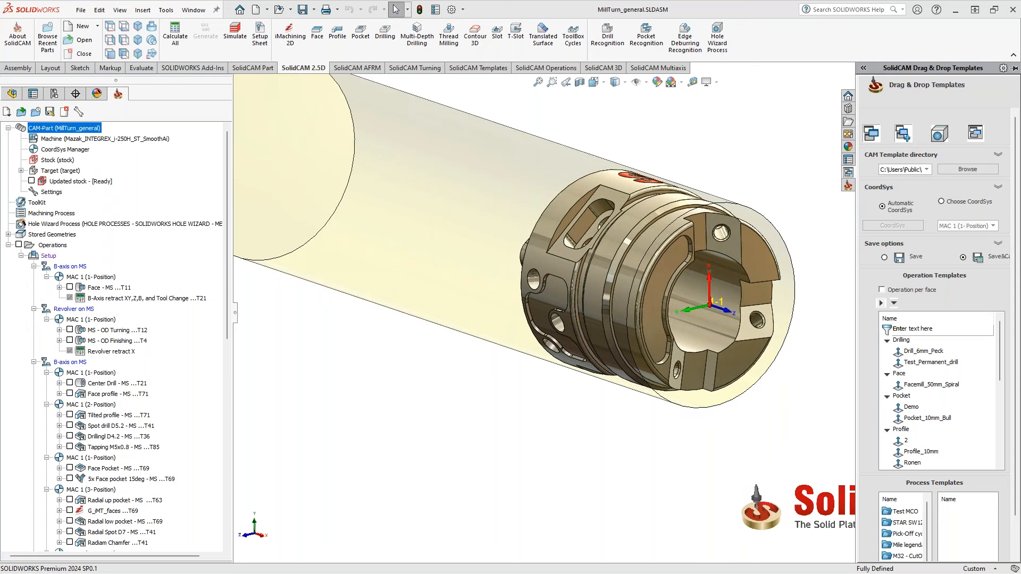
Open the machine setup and examine the chuck fixtures on the main and back spindles in the machine preview
{"action": "middle_click_drag", "start_coordinate": [519, 401], "coordinate": [602, 339]}
{"action": "left_click", "coordinate": [49, 256]}
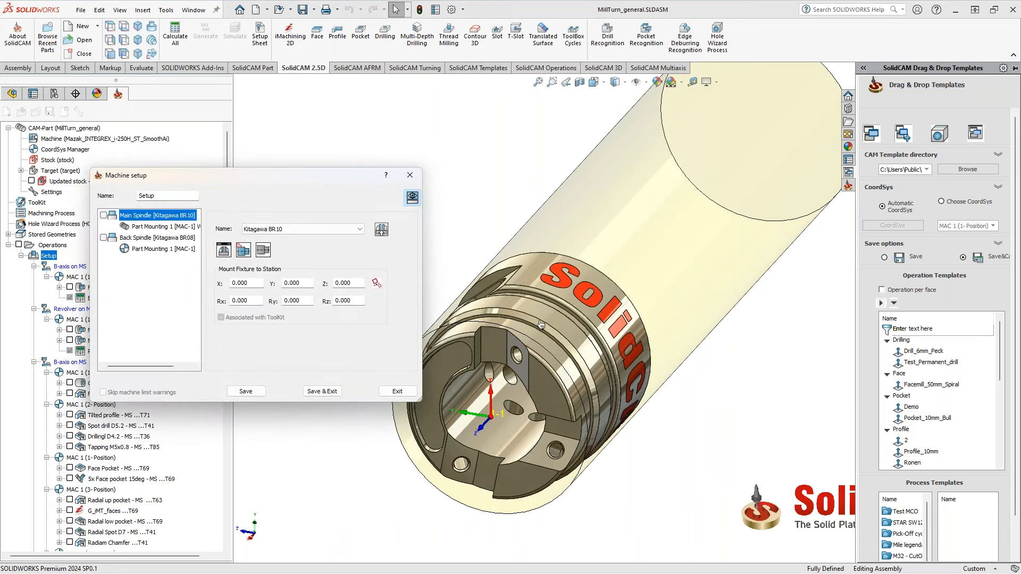
{"action": "left_click_drag", "start_coordinate": [593, 73], "coordinate": [1019, 159]}
{"action": "mouse_move", "coordinate": [770, 248]}
{"action": "middle_mouse_down"}
{"action": "mouse_move", "coordinate": [689, 225]}
{"action": "mouse_move", "coordinate": [675, 306]}
{"action": "mouse_move", "coordinate": [771, 282]}
{"action": "mouse_move", "coordinate": [739, 272]}
{"action": "mouse_move", "coordinate": [756, 262]}
{"action": "middle_mouse_up"}
{"action": "scroll", "coordinate": [645, 266], "scroll_direction": "up", "scroll_amount": 2}
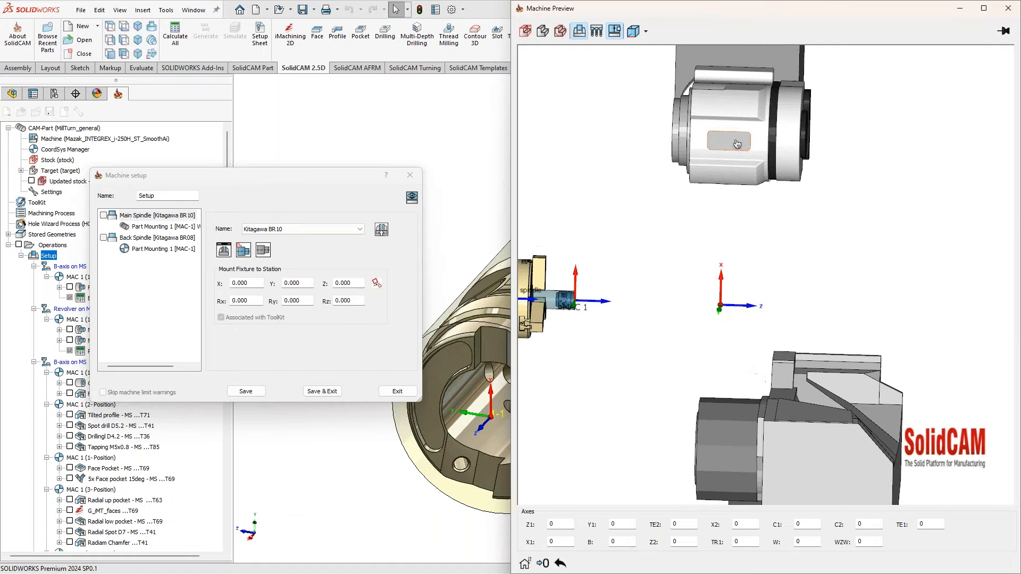
{"action": "scroll", "coordinate": [638, 277], "scroll_direction": "up", "scroll_amount": 3}
{"action": "middle_click_drag", "start_coordinate": [638, 277], "coordinate": [612, 280]}
{"action": "scroll", "coordinate": [638, 277], "scroll_direction": "up", "scroll_amount": 2}
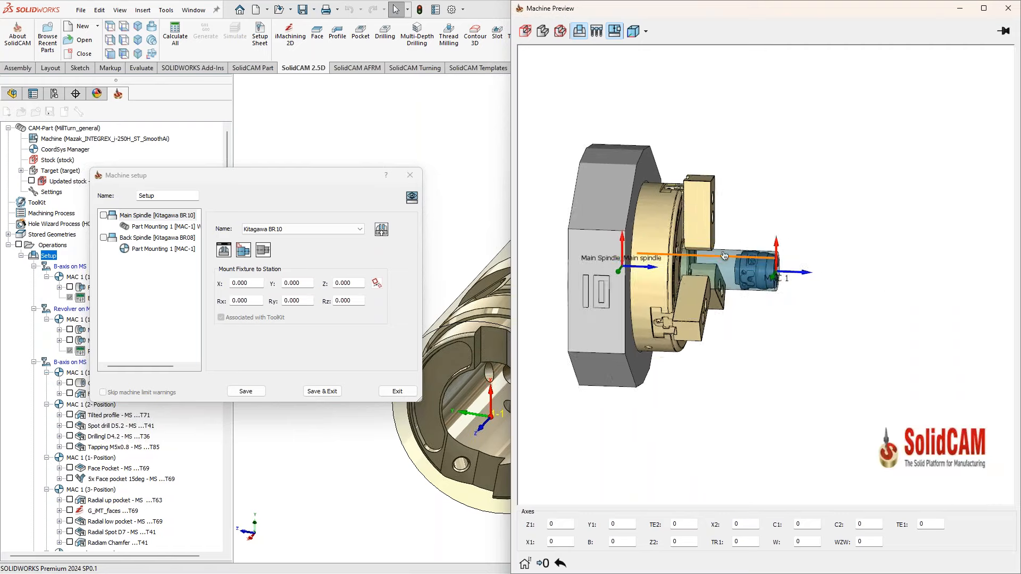
{"action": "scroll", "coordinate": [761, 280], "scroll_direction": "down", "scroll_amount": 2}
{"action": "mouse_move", "coordinate": [913, 310]}
{"action": "middle_mouse_down"}
{"action": "mouse_move", "coordinate": [733, 308]}
{"action": "mouse_move", "coordinate": [911, 330]}
{"action": "middle_mouse_up"}
{"action": "scroll", "coordinate": [919, 334], "scroll_direction": "up", "scroll_amount": 5}
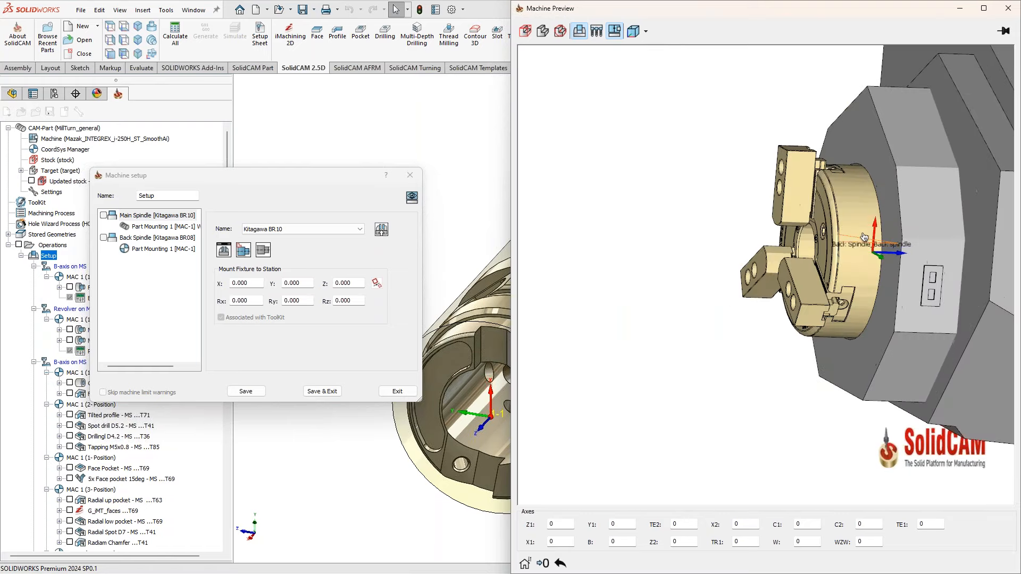
{"action": "scroll", "coordinate": [845, 241], "scroll_direction": "down", "scroll_amount": 5}
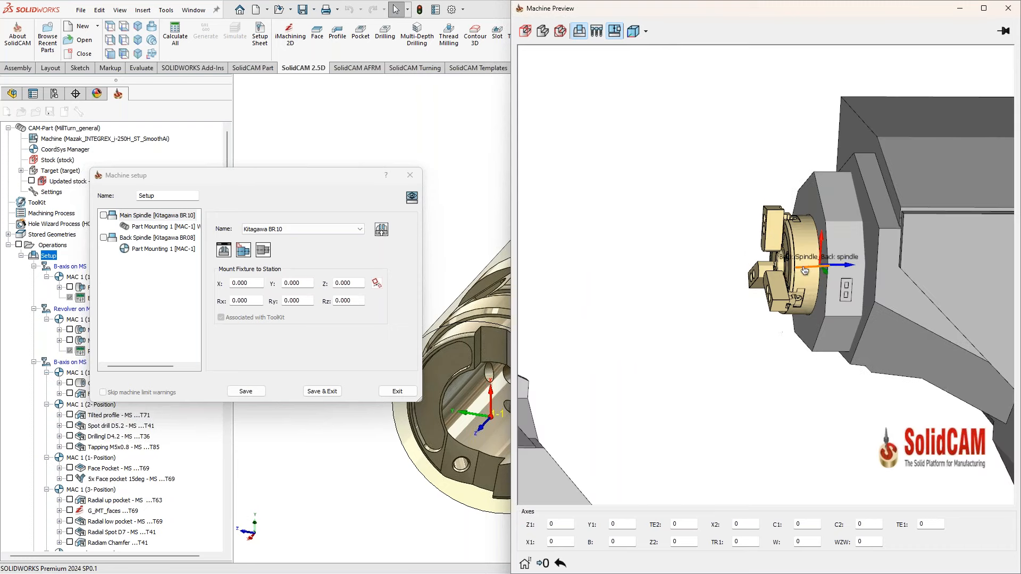
Examine the back spindle's part mounting and its clamping position in the preview, then exit the machine setup
{"action": "left_click", "coordinate": [160, 249]}
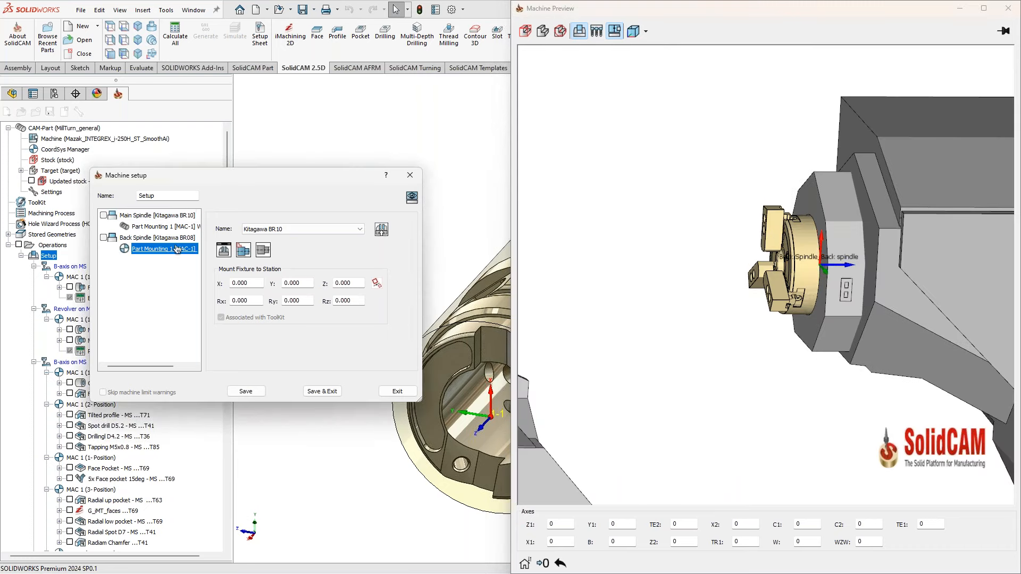
{"action": "scroll", "coordinate": [780, 271], "scroll_direction": "up", "scroll_amount": 5}
{"action": "scroll", "coordinate": [780, 272], "scroll_direction": "up", "scroll_amount": 3}
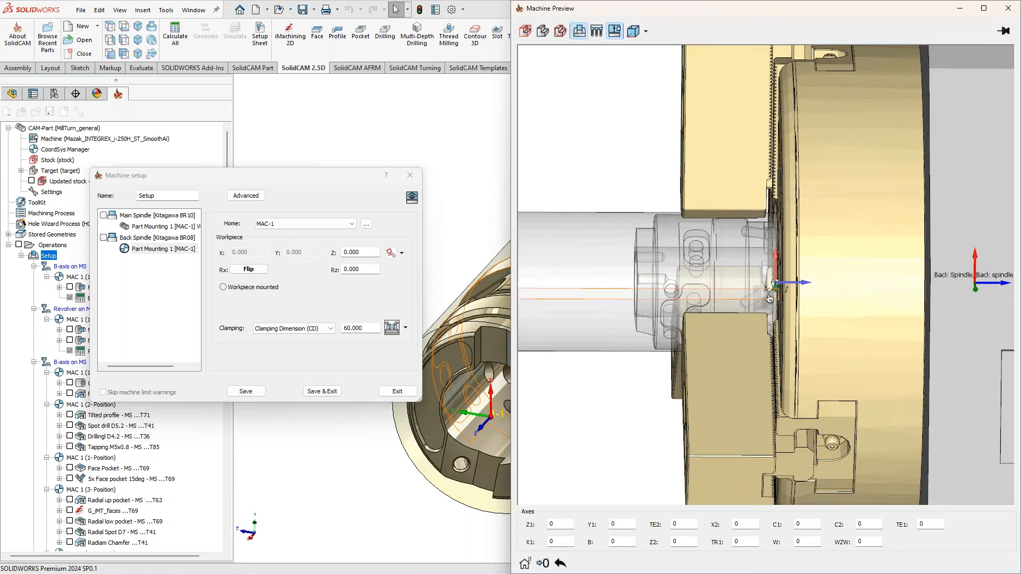
{"action": "left_click", "coordinate": [396, 392]}
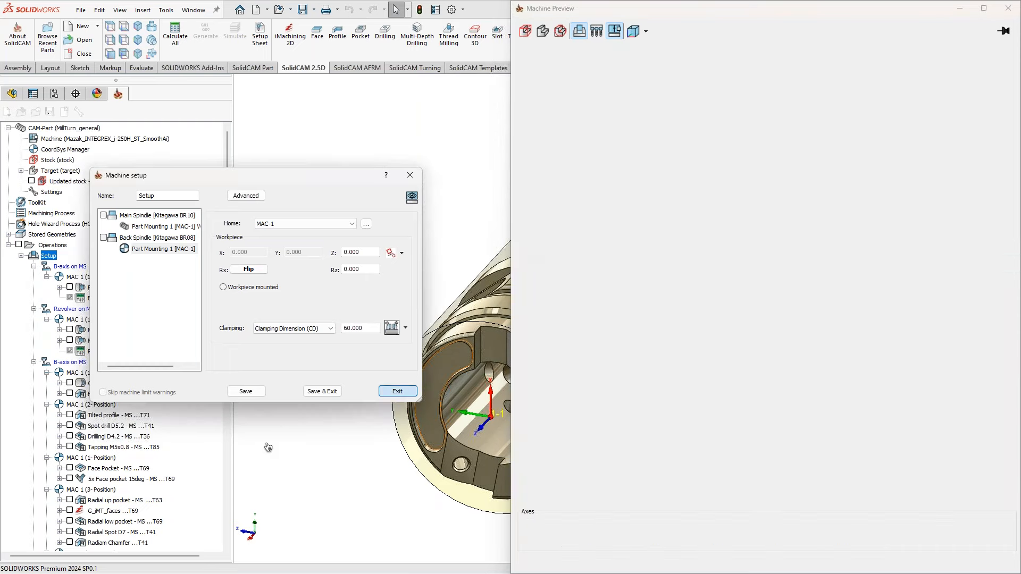
Open the TRF - BS Clamp position operation and display its machine preview in an enlarged window beside it
{"action": "scroll", "coordinate": [226, 407], "scroll_direction": "down", "scroll_amount": 1}
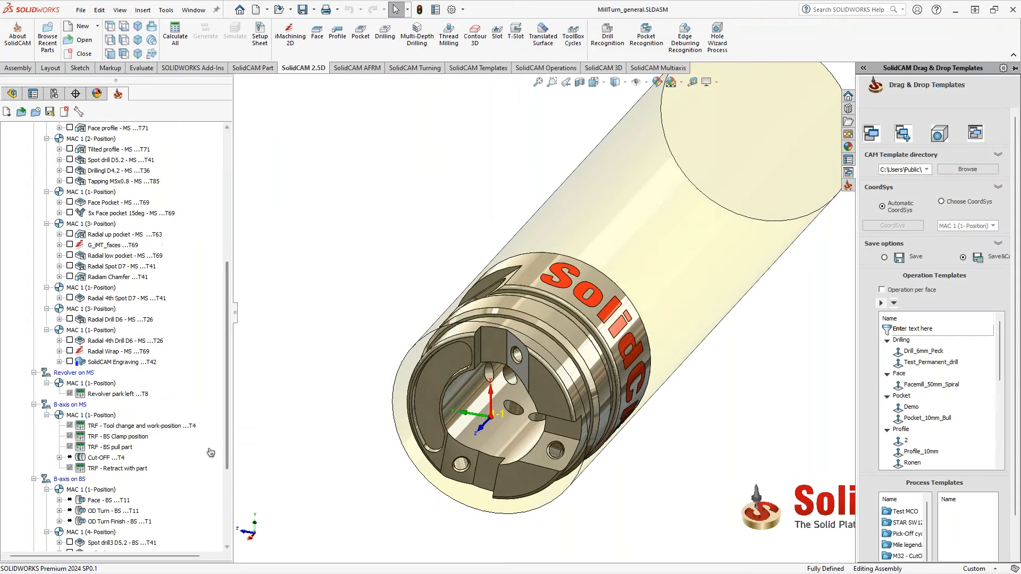
{"action": "left_click", "coordinate": [122, 439]}
{"action": "double_click", "coordinate": [121, 441]}
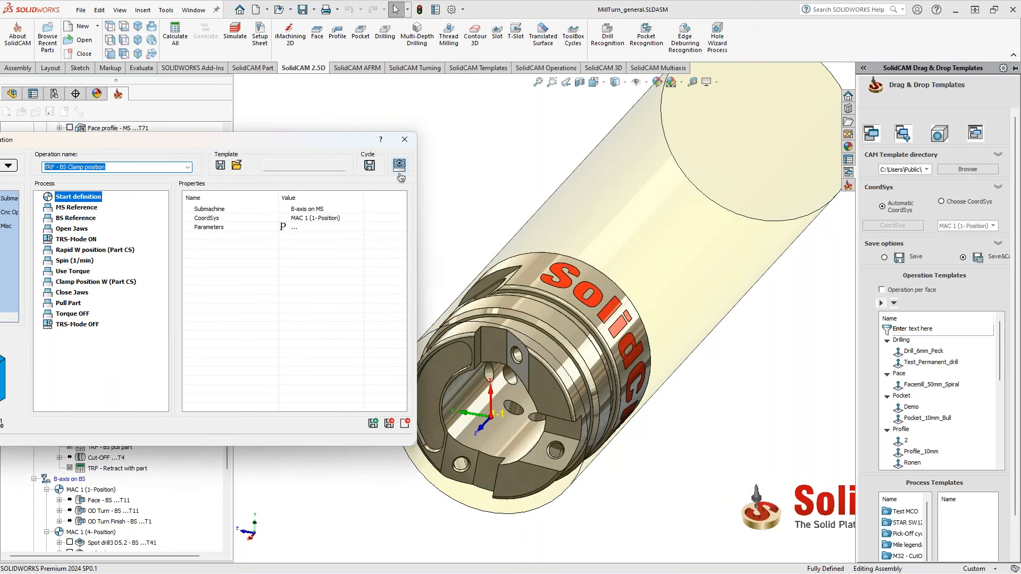
{"action": "left_click", "coordinate": [399, 174]}
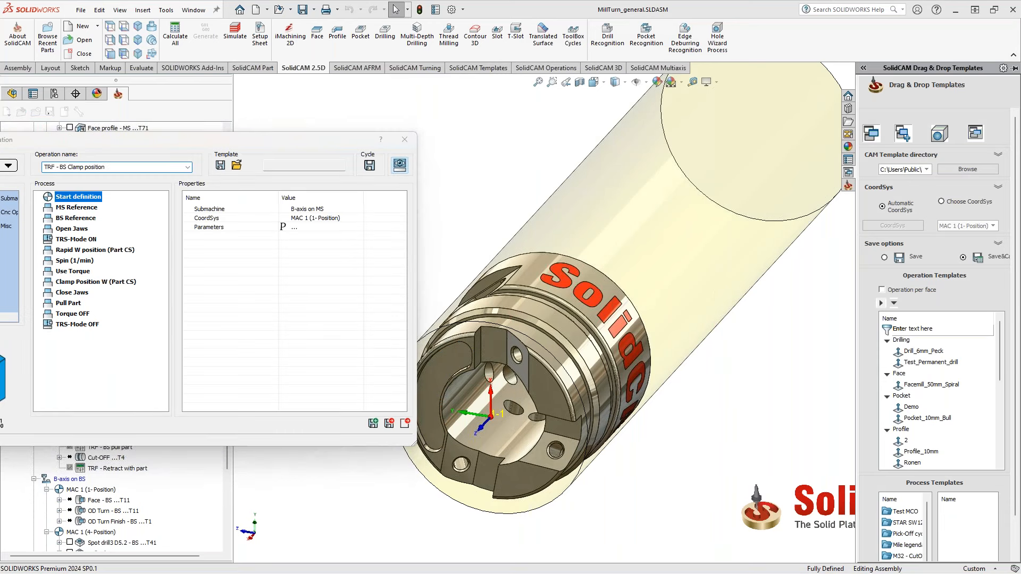
{"action": "key", "text": "super+Right"}
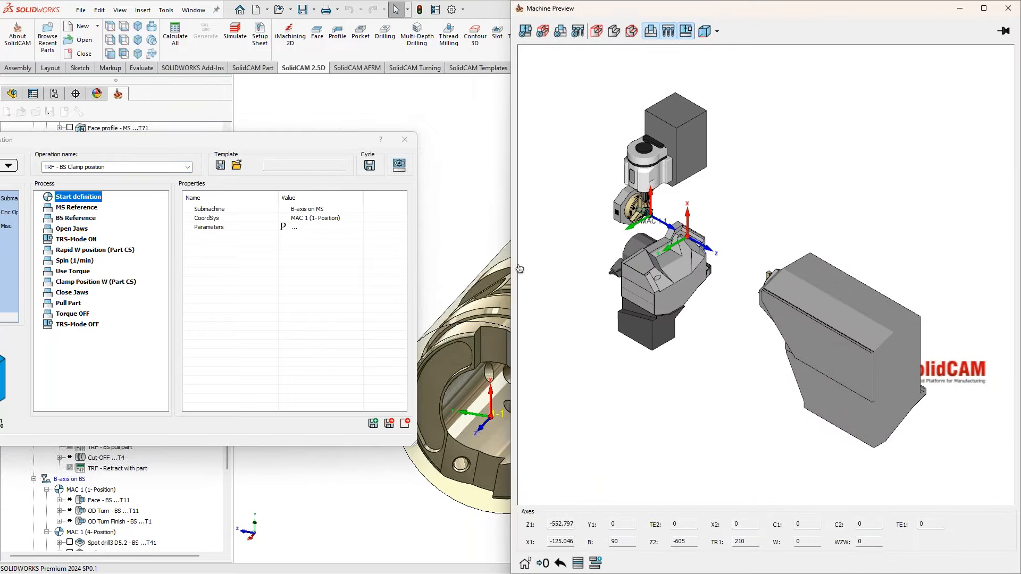
{"action": "left_click_drag", "start_coordinate": [511, 266], "coordinate": [455, 265]}
Examine the main spindle, clamped workpiece and cut-off tool from the side in the machine preview
{"action": "middle_click_drag", "start_coordinate": [619, 231], "coordinate": [672, 205]}
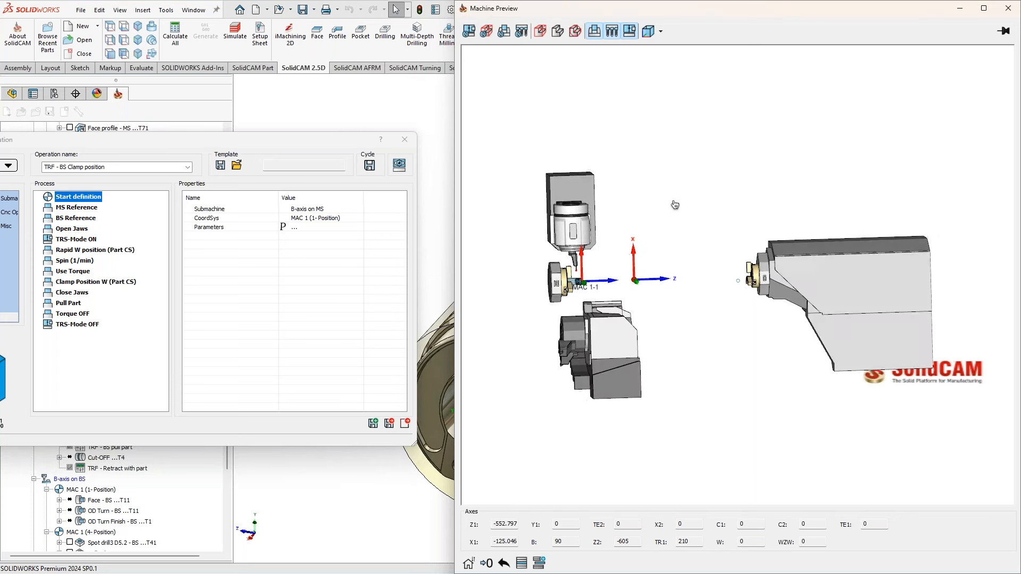
{"action": "scroll", "coordinate": [629, 285], "scroll_direction": "up", "scroll_amount": 3}
{"action": "middle_click_drag", "start_coordinate": [774, 299], "coordinate": [696, 280]}
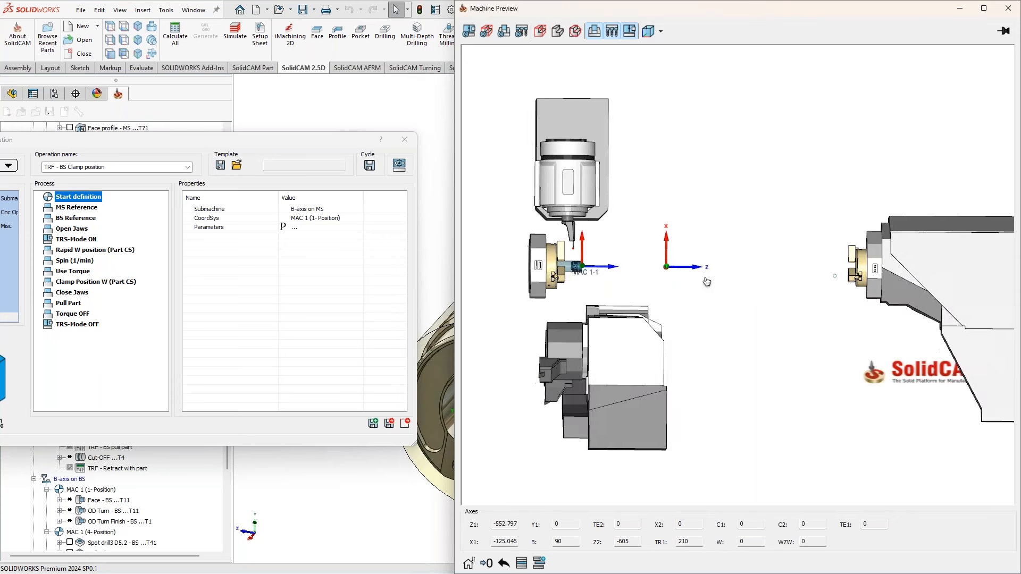
{"action": "scroll", "coordinate": [616, 239], "scroll_direction": "up", "scroll_amount": 2}
{"action": "scroll", "coordinate": [640, 285], "scroll_direction": "up", "scroll_amount": 2}
{"action": "scroll", "coordinate": [648, 283], "scroll_direction": "up", "scroll_amount": 3}
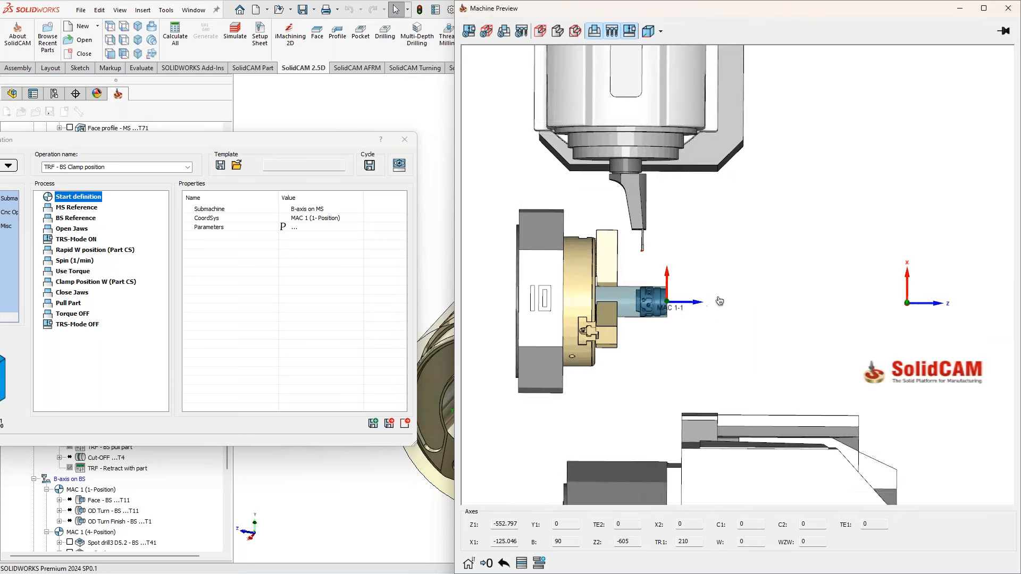
Examine the main spindle and the distant back spindle in the machine preview, and reposition the operation dialog to show its process list
{"action": "scroll", "coordinate": [709, 282], "scroll_direction": "up", "scroll_amount": 2}
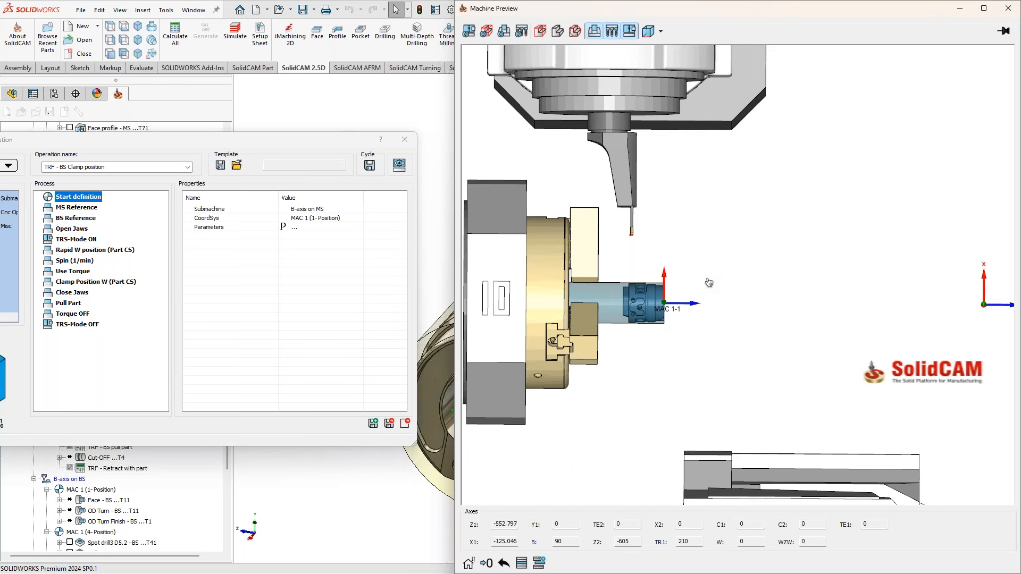
{"action": "scroll", "coordinate": [710, 286], "scroll_direction": "up", "scroll_amount": 3}
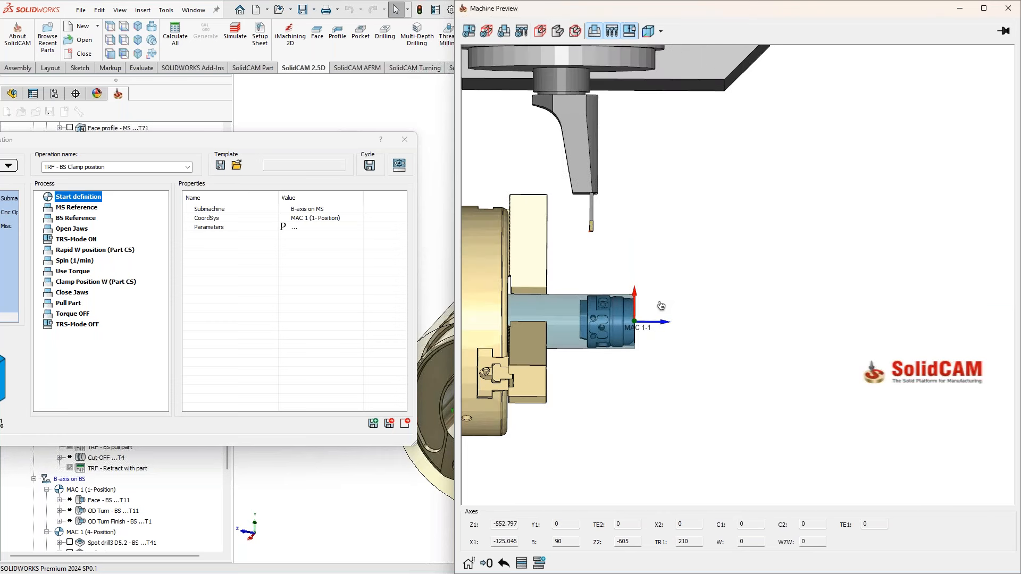
{"action": "scroll", "coordinate": [665, 308], "scroll_direction": "down", "scroll_amount": 4}
{"action": "left_click", "coordinate": [260, 144]}
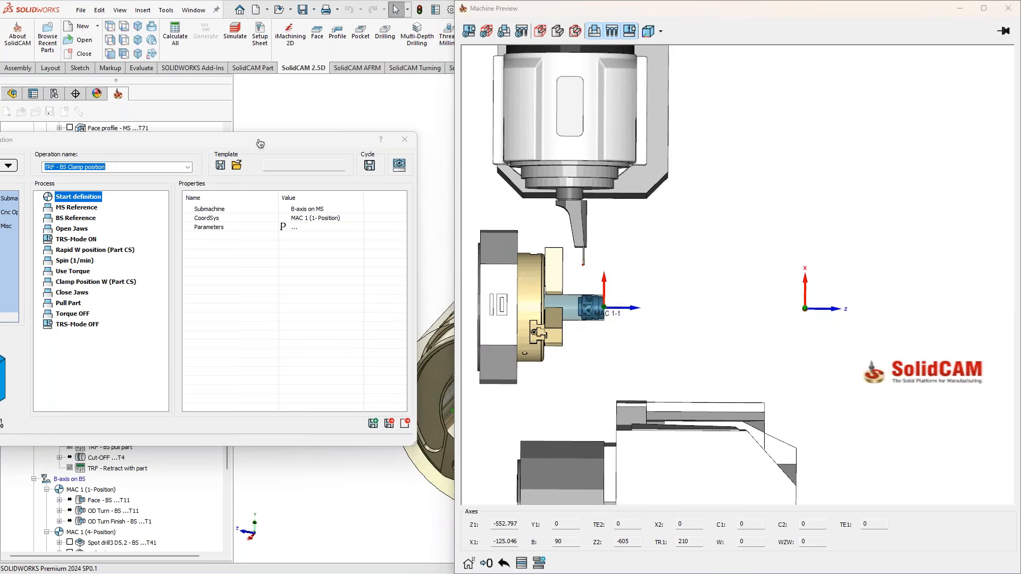
{"action": "left_click_drag", "start_coordinate": [260, 144], "coordinate": [315, 151]}
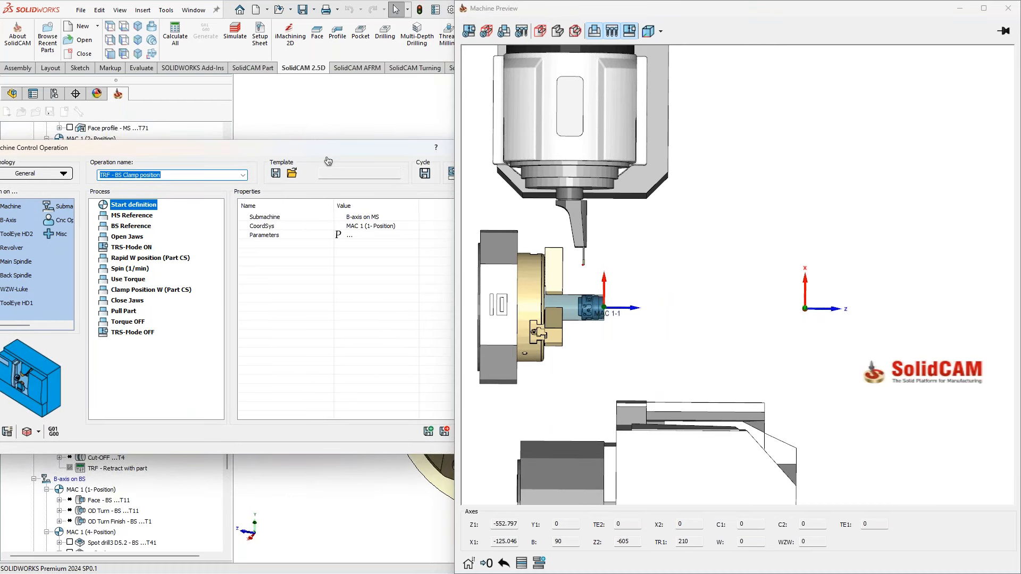
{"action": "scroll", "coordinate": [718, 274], "scroll_direction": "down", "scroll_amount": 3}
{"action": "middle_click_drag", "start_coordinate": [718, 274], "coordinate": [597, 283]}
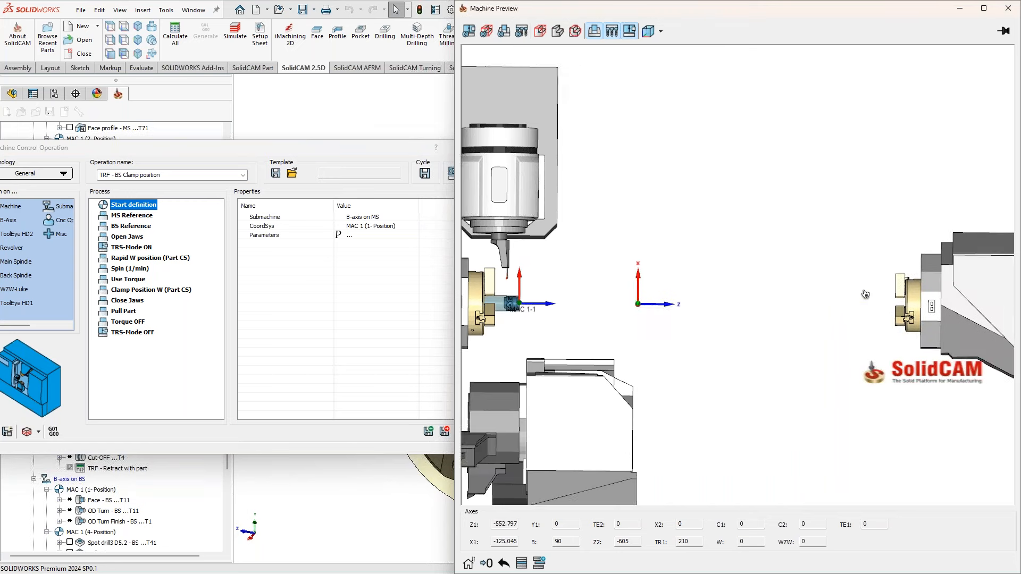
{"action": "middle_click_drag", "start_coordinate": [899, 294], "coordinate": [774, 292]}
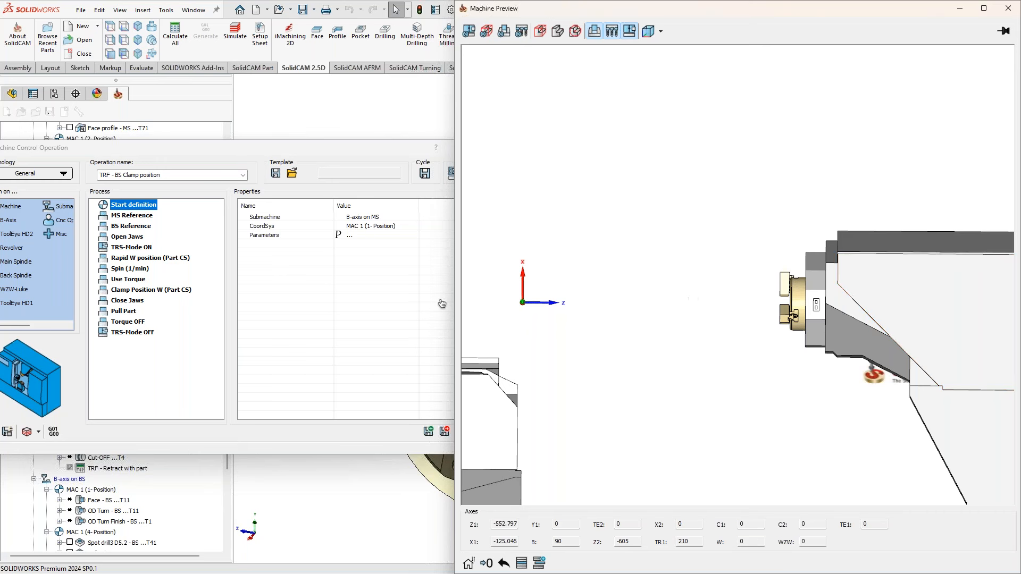
Display the Rapid W position movement and examine the gap between the workpiece and the back spindle's jaws in the preview
{"action": "double_click", "coordinate": [146, 261]}
{"action": "left_click", "coordinate": [137, 279]}
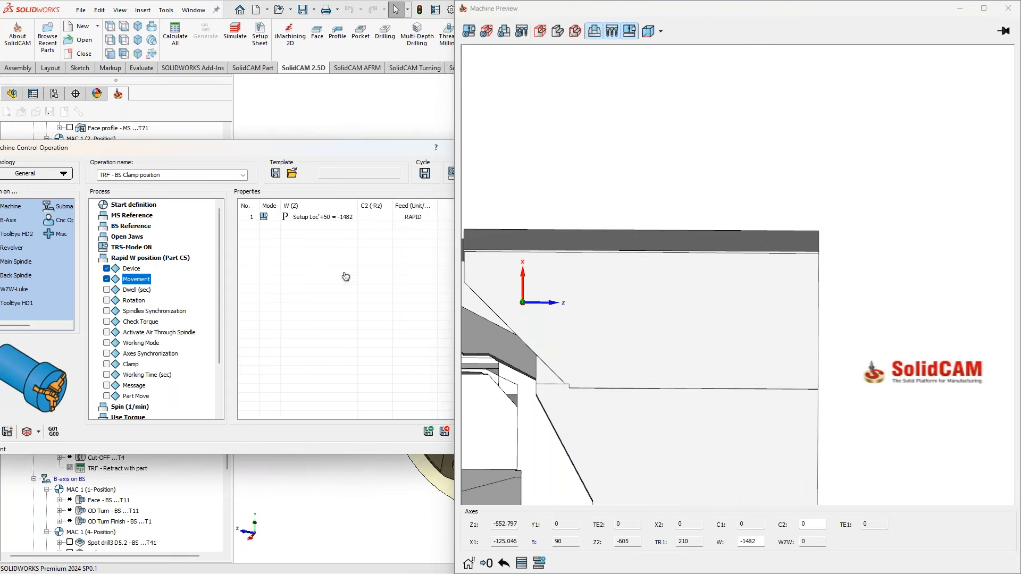
{"action": "left_click", "coordinate": [295, 223]}
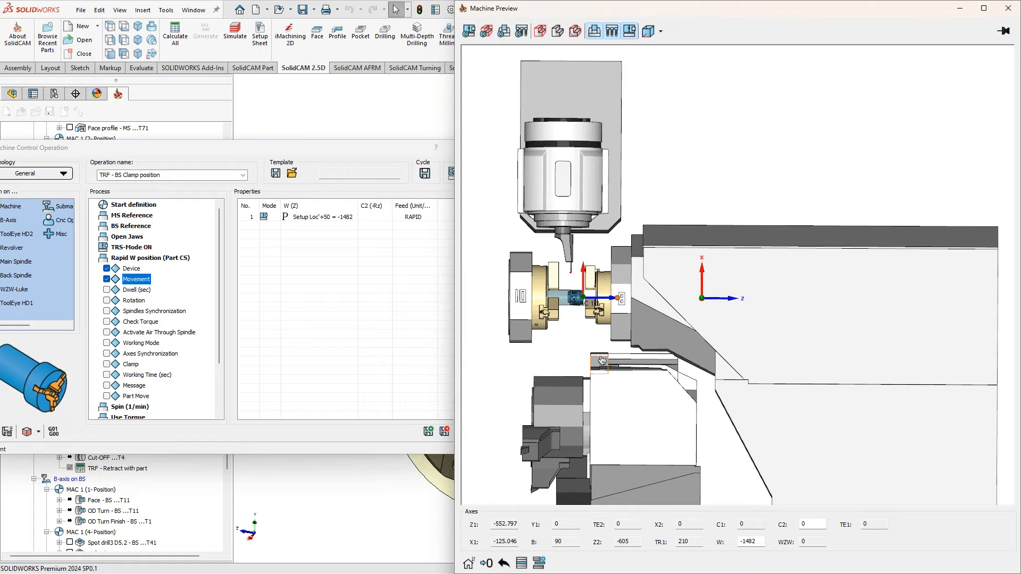
{"action": "scroll", "coordinate": [711, 265], "scroll_direction": "up", "scroll_amount": 5}
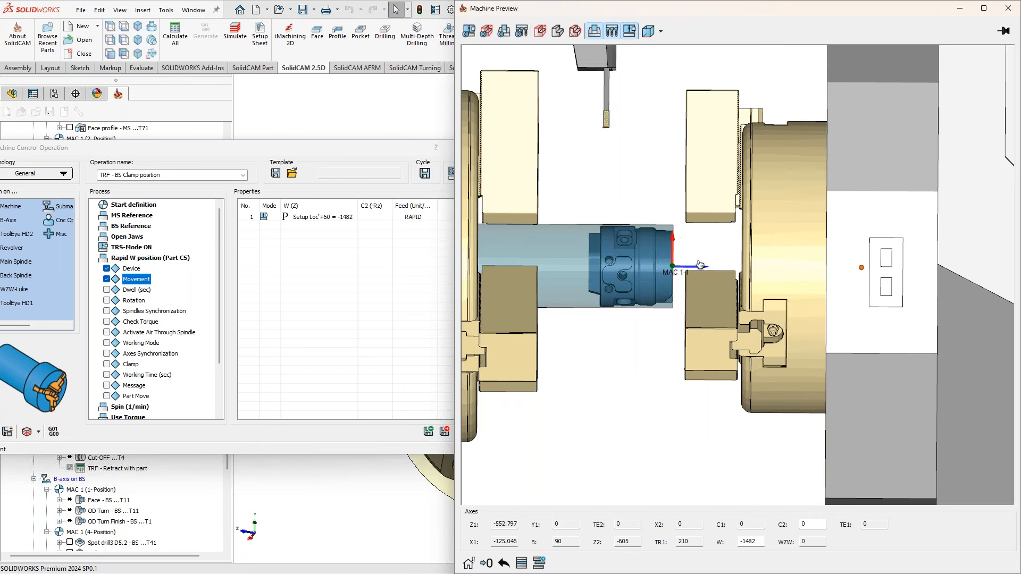
{"action": "middle_click_drag", "start_coordinate": [703, 263], "coordinate": [714, 260]}
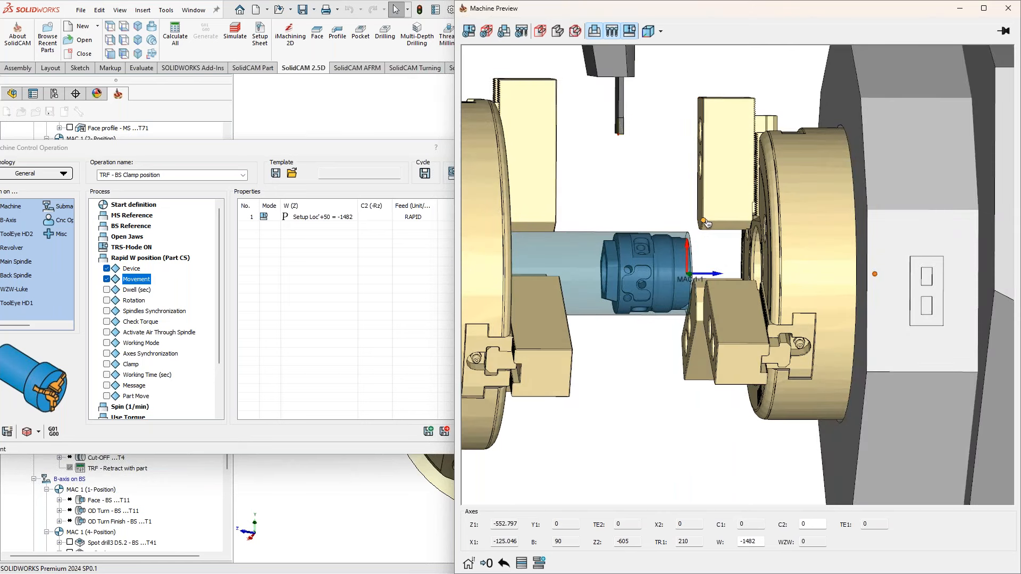
{"action": "middle_click_drag", "start_coordinate": [709, 261], "coordinate": [707, 261]}
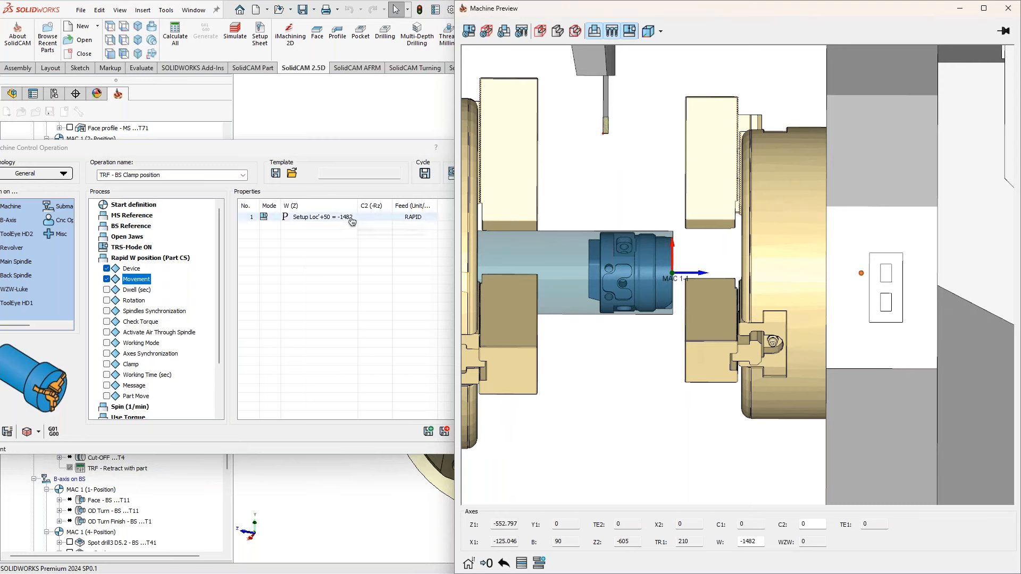
Review the Clamp Position W movement and the Pull Part part move in the machine preview
{"action": "double_click", "coordinate": [146, 259]}
{"action": "double_click", "coordinate": [140, 292]}
{"action": "left_click", "coordinate": [137, 291]}
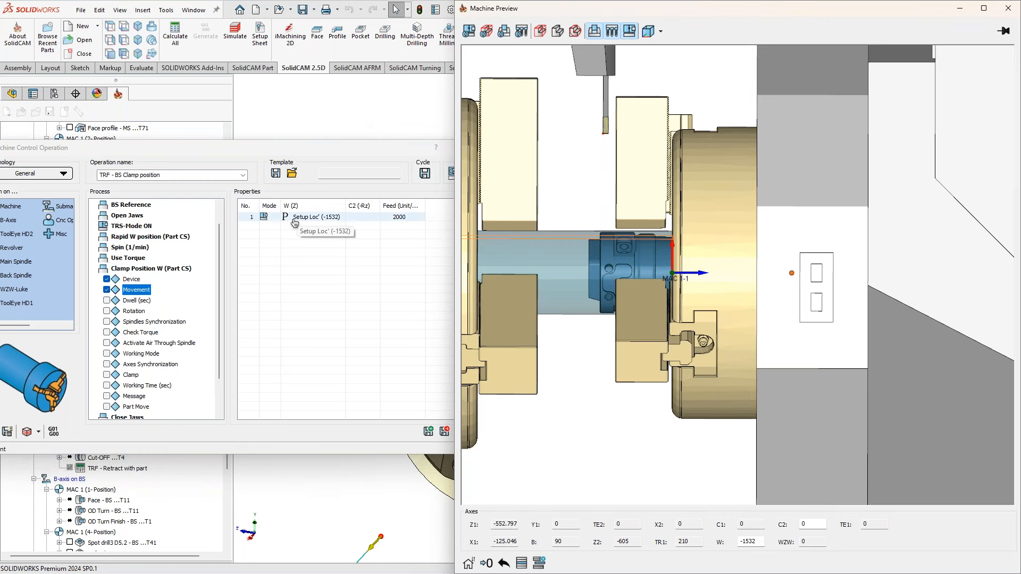
{"action": "double_click", "coordinate": [125, 268]}
{"action": "double_click", "coordinate": [123, 311]}
{"action": "left_click", "coordinate": [135, 289]}
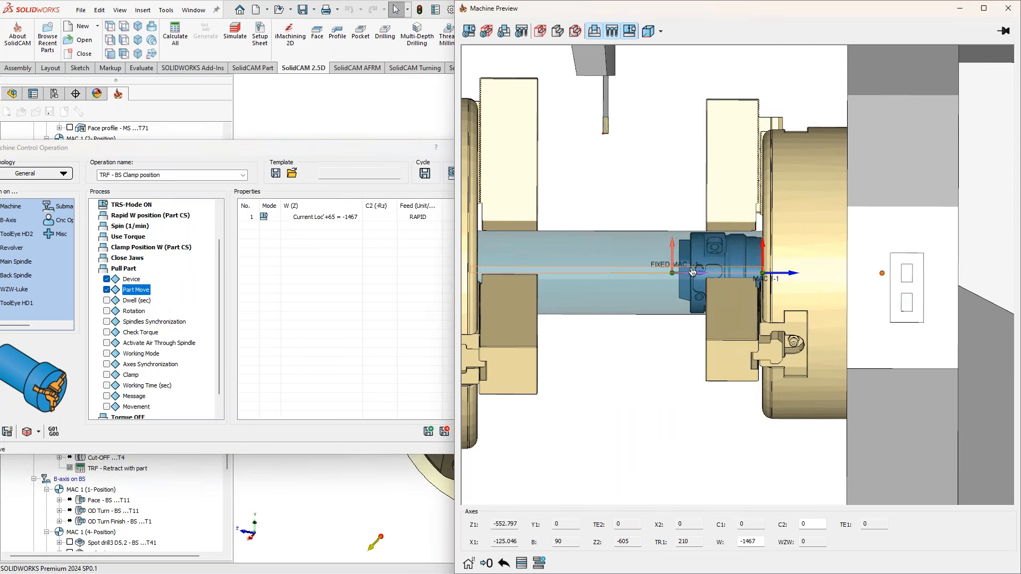
Set the back spindle's reference point to Fixure Zmin in the Rapid W position process step
{"action": "double_click", "coordinate": [129, 269]}
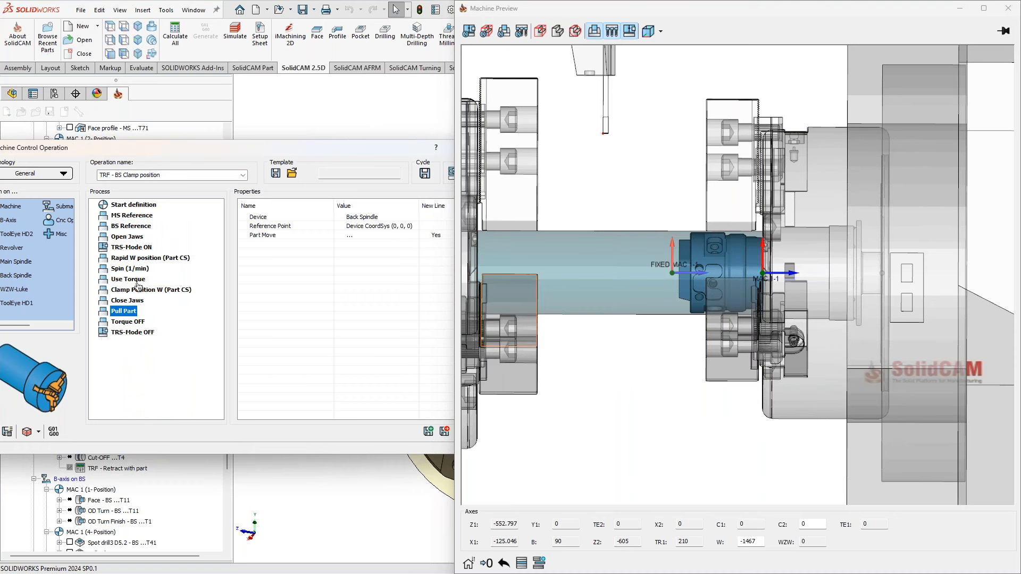
{"action": "double_click", "coordinate": [128, 259]}
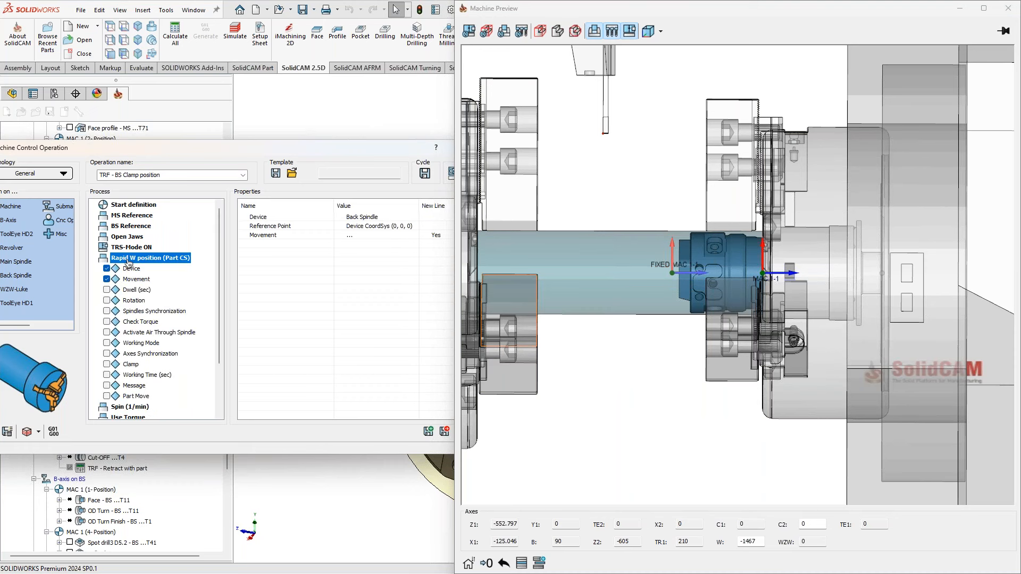
{"action": "left_click", "coordinate": [130, 270]}
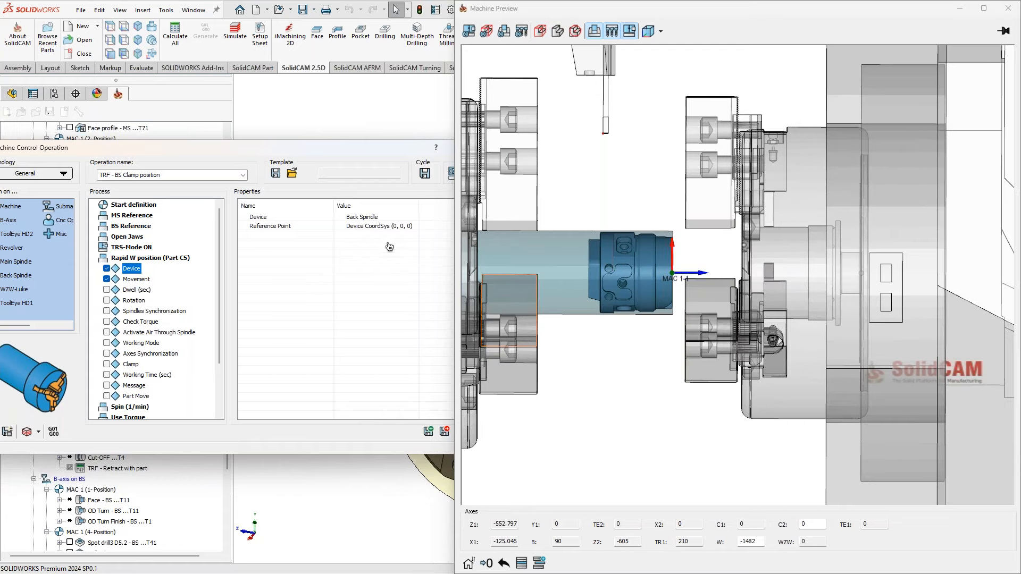
{"action": "left_click", "coordinate": [402, 227]}
{"action": "left_click", "coordinate": [415, 227]}
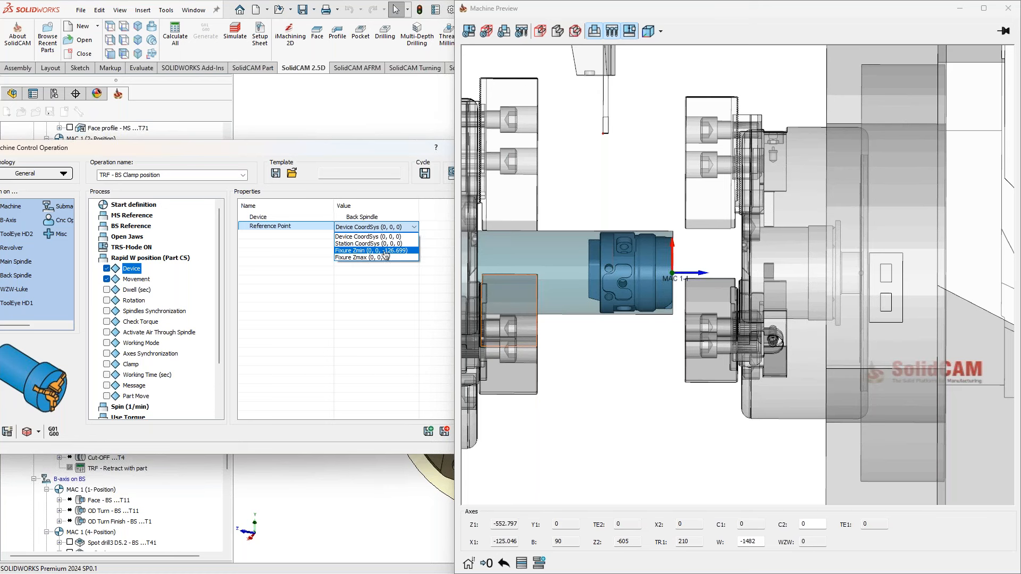
{"action": "left_click", "coordinate": [379, 329]}
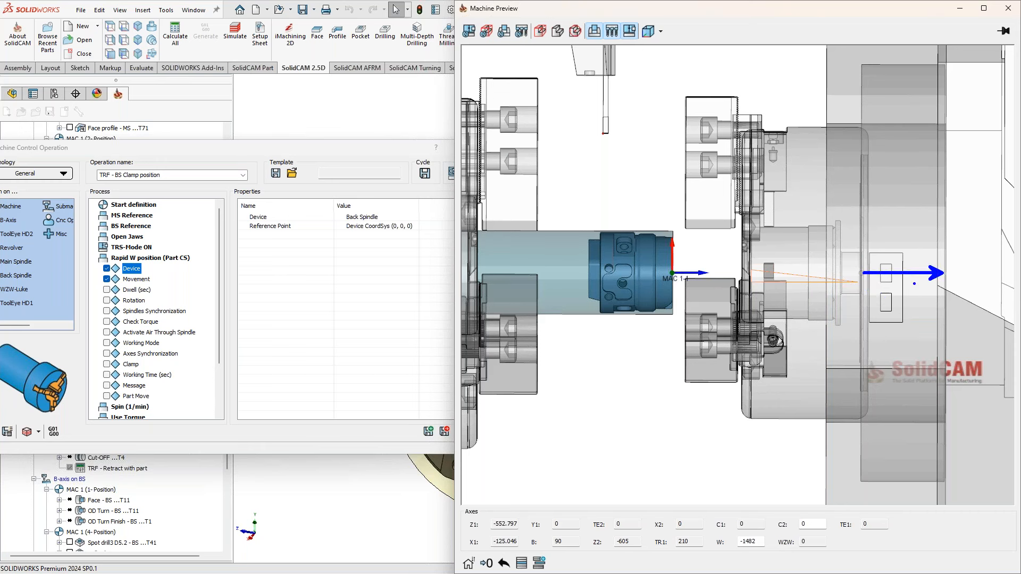
{"action": "left_click", "coordinate": [372, 226]}
{"action": "left_click", "coordinate": [413, 227]}
{"action": "left_click", "coordinate": [404, 250]}
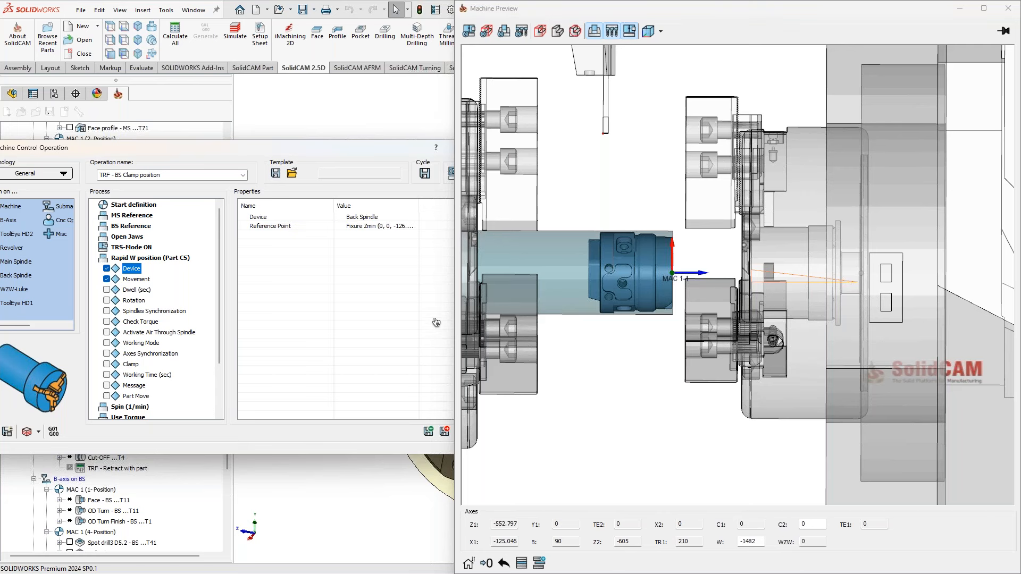
Switch the coordinate mode of the Rapid W position movement and set its W value to 10
{"action": "left_click", "coordinate": [136, 279]}
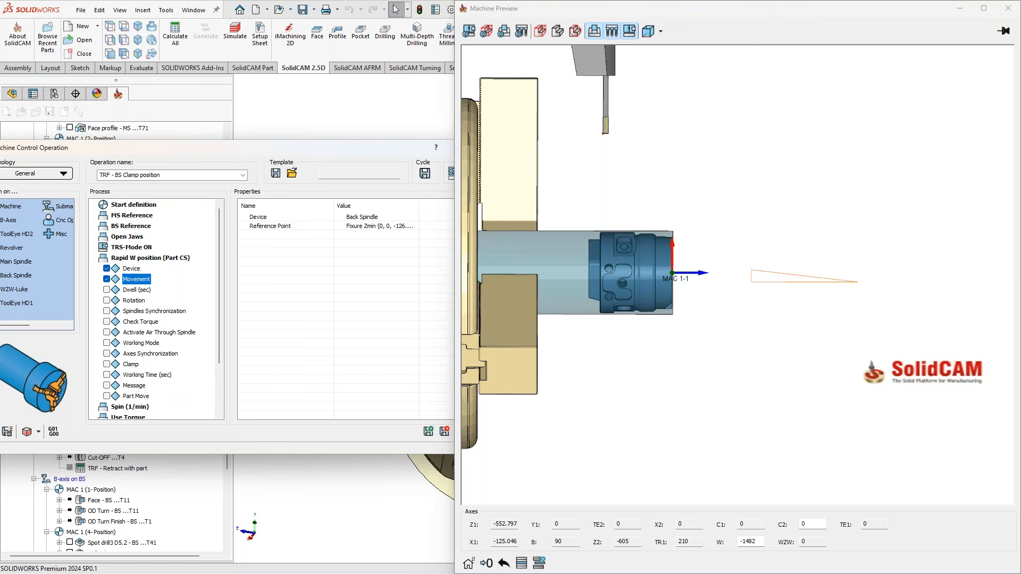
{"action": "left_click", "coordinate": [250, 219]}
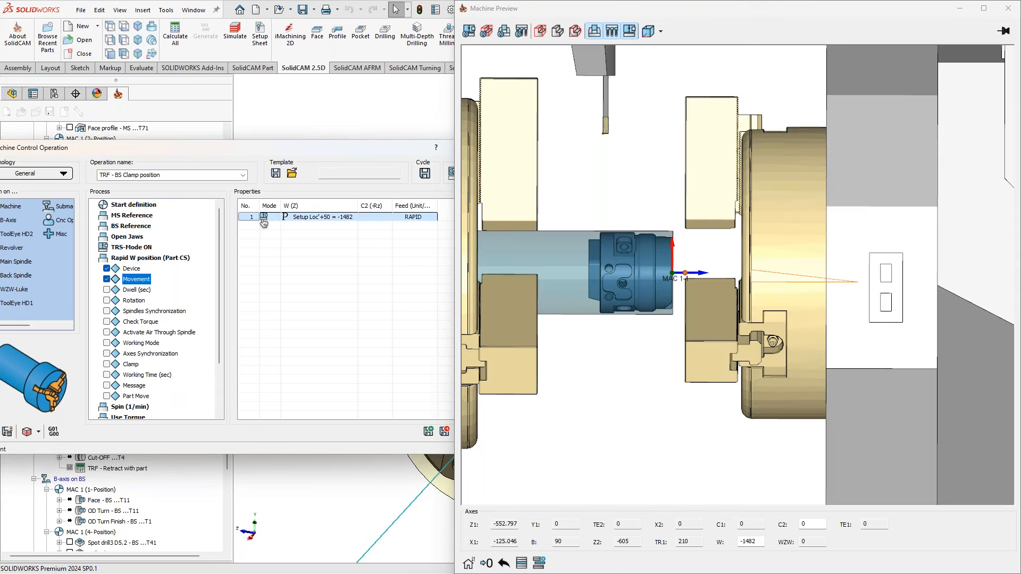
{"action": "left_click", "coordinate": [264, 219]}
{"action": "left_click", "coordinate": [343, 219]}
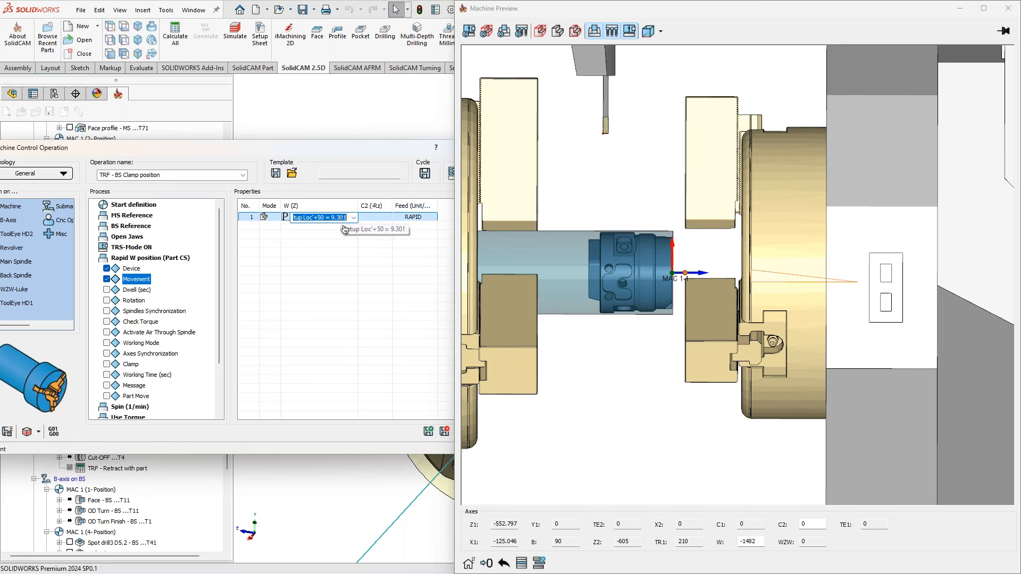
{"action": "double_click", "coordinate": [326, 218]}
{"action": "left_click", "coordinate": [321, 242]}
{"action": "left_click", "coordinate": [341, 220]}
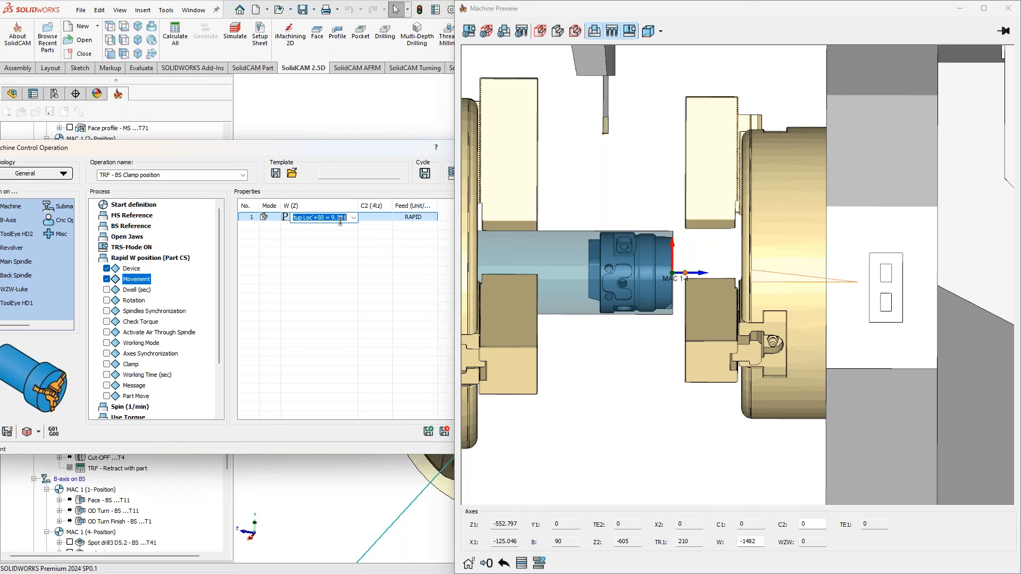
{"action": "type", "text": "10"}
{"action": "key", "text": "Return"}
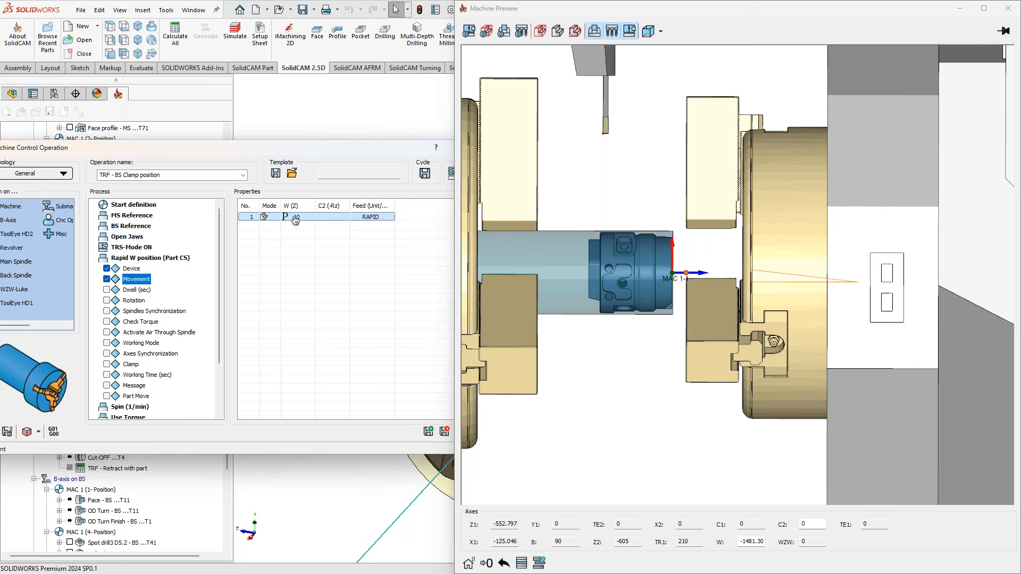
Set the Clamp Position W reference point to Fixure Zmin and switch the coordinate mode of its movement
{"action": "left_click", "coordinate": [138, 258]}
{"action": "left_click", "coordinate": [133, 291]}
{"action": "left_click", "coordinate": [131, 279]}
{"action": "left_click", "coordinate": [372, 226]}
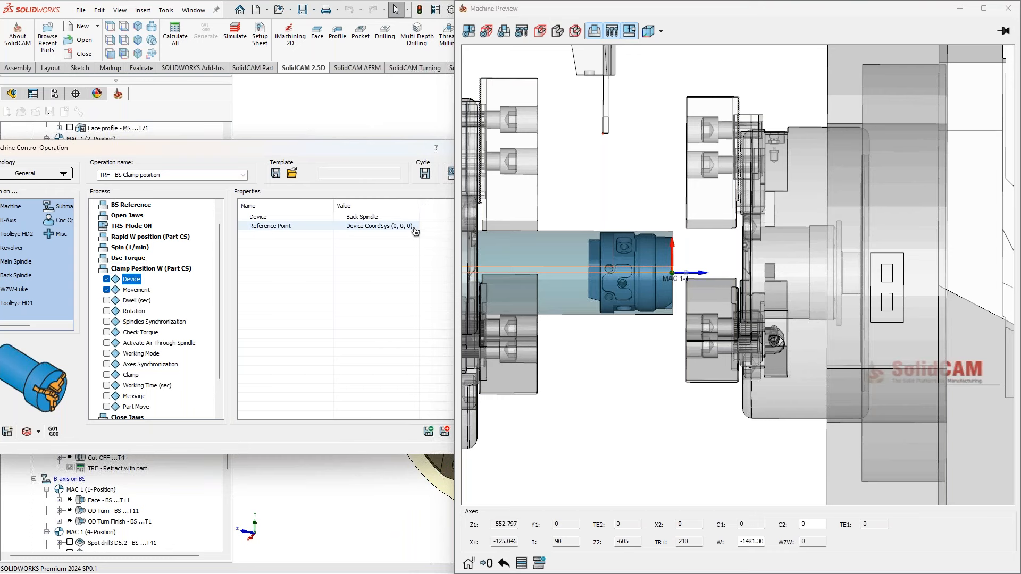
{"action": "left_click", "coordinate": [414, 227]}
{"action": "left_click", "coordinate": [388, 251]}
{"action": "left_click", "coordinate": [143, 312]}
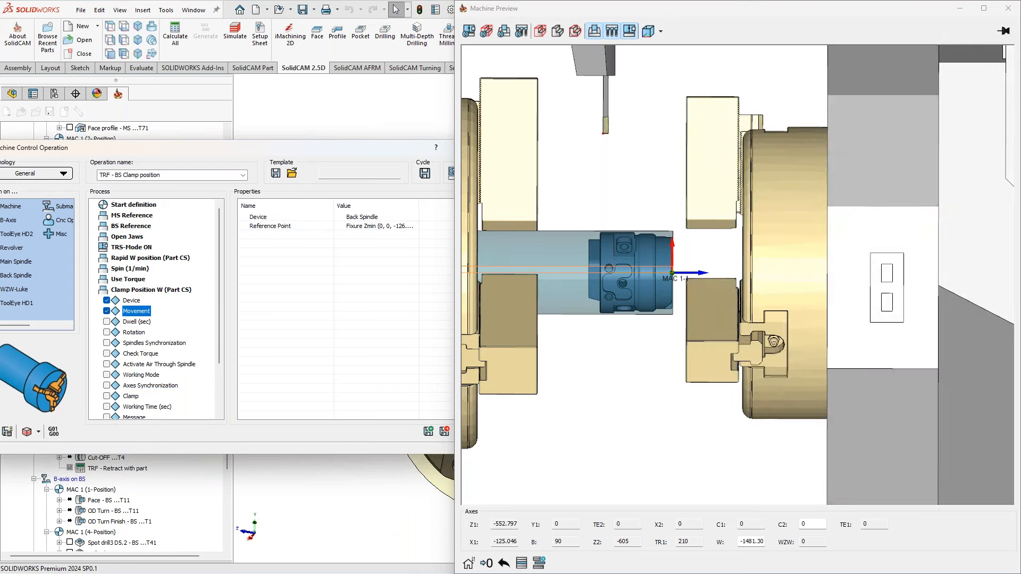
{"action": "left_click", "coordinate": [311, 218]}
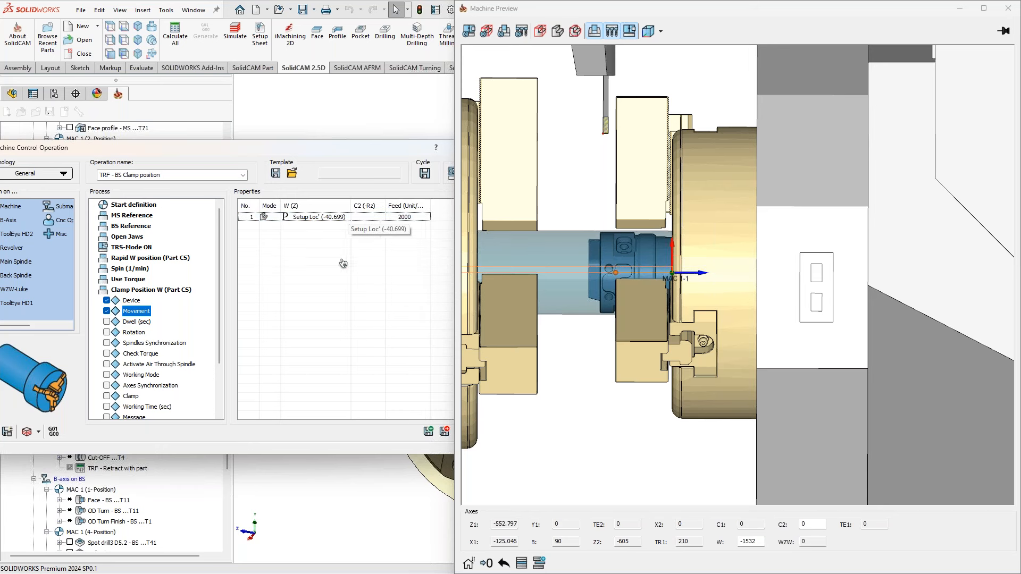
Examine the back spindle's jaws around the workpiece at the clamp position in the preview
{"action": "left_click", "coordinate": [594, 274]}
{"action": "scroll", "coordinate": [593, 274], "scroll_direction": "up", "scroll_amount": 2}
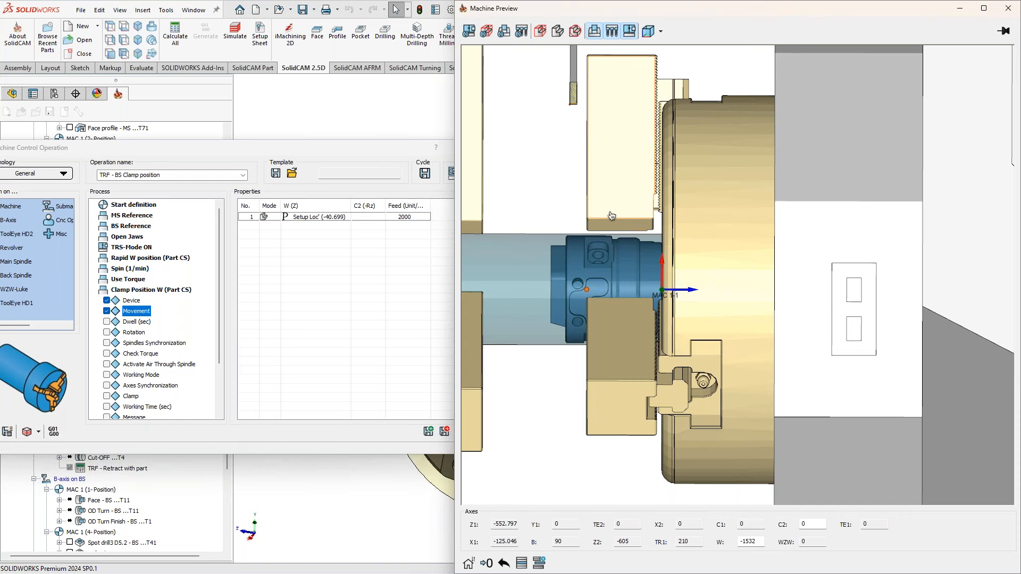
{"action": "middle_click_drag", "start_coordinate": [639, 214], "coordinate": [659, 245], "text": "ctrl"}
{"action": "key", "text": "ctrl+2"}
{"action": "mouse_move", "coordinate": [643, 246]}
{"action": "left_mouse_down"}
{"action": "mouse_move", "coordinate": [639, 155]}
{"action": "mouse_move", "coordinate": [653, 184]}
{"action": "left_mouse_up"}
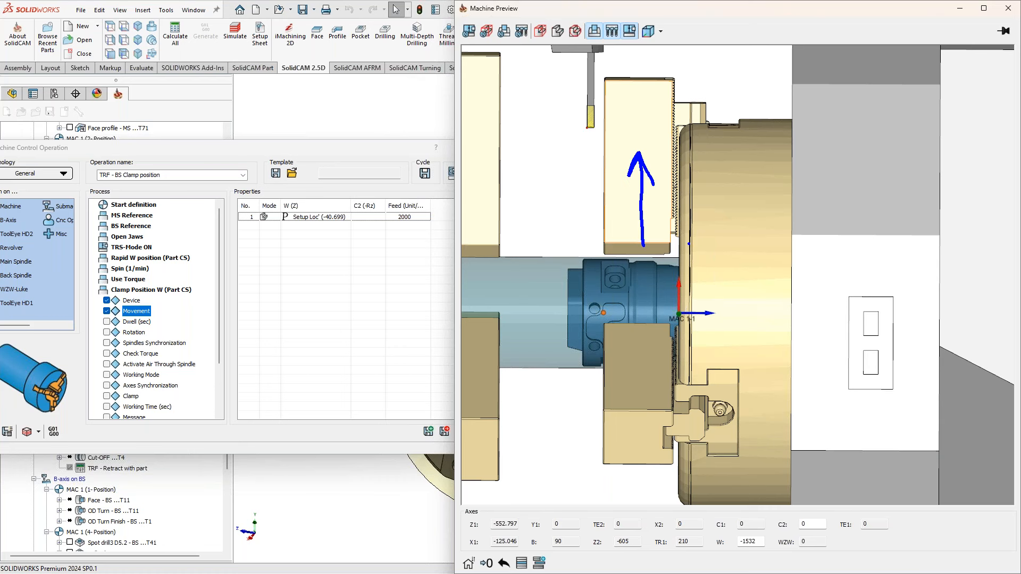
{"action": "key", "text": "Escape"}
Display the Close Jaws and Open Jaws process steps in turn and compare the back spindle's jaw positions in the preview
{"action": "left_click", "coordinate": [149, 290]}
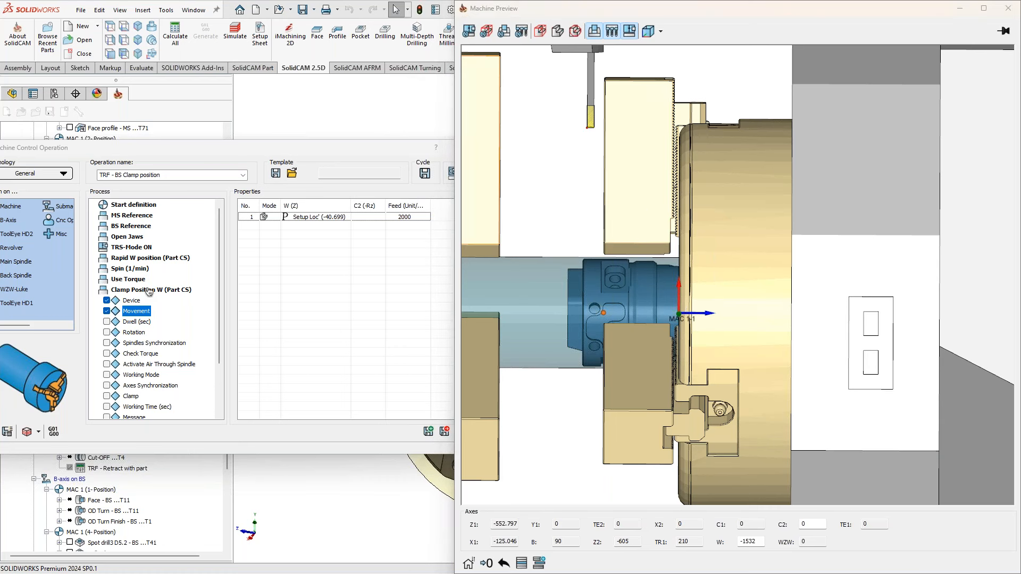
{"action": "double_click", "coordinate": [149, 290]}
{"action": "double_click", "coordinate": [135, 302]}
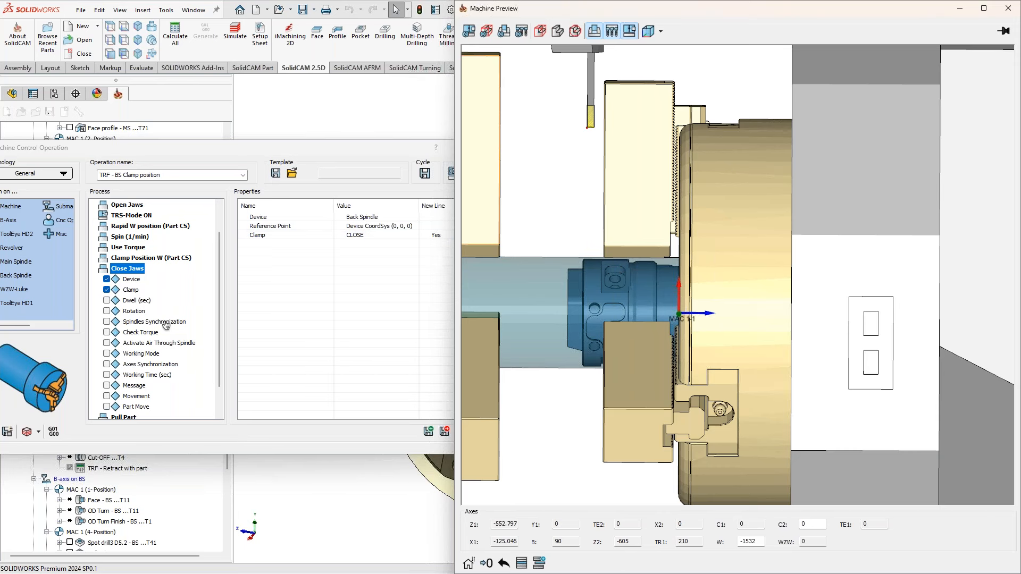
{"action": "scroll", "coordinate": [159, 298], "scroll_direction": "up", "scroll_amount": 1}
{"action": "double_click", "coordinate": [134, 241]}
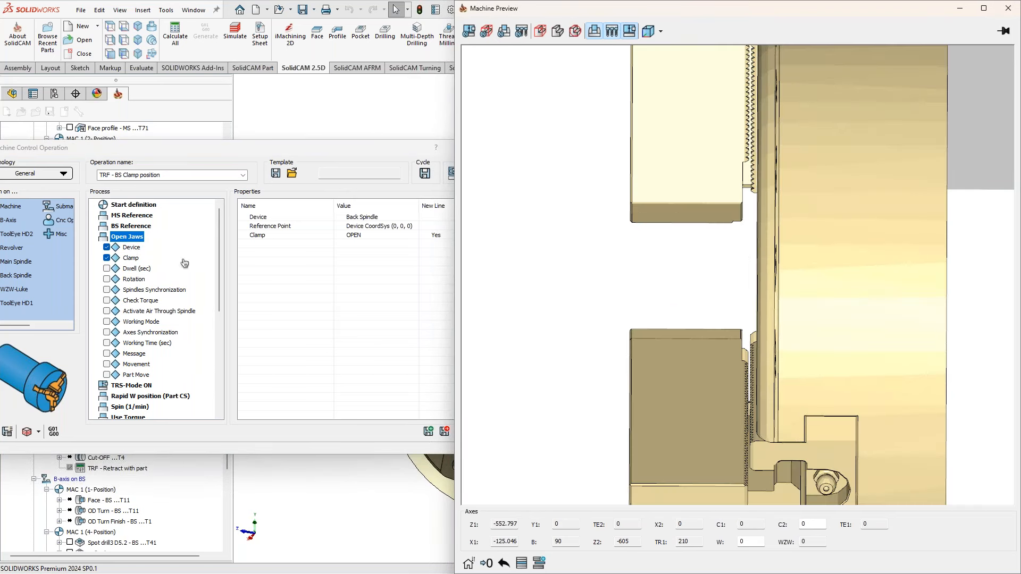
{"action": "scroll", "coordinate": [149, 390], "scroll_direction": "down", "scroll_amount": 1}
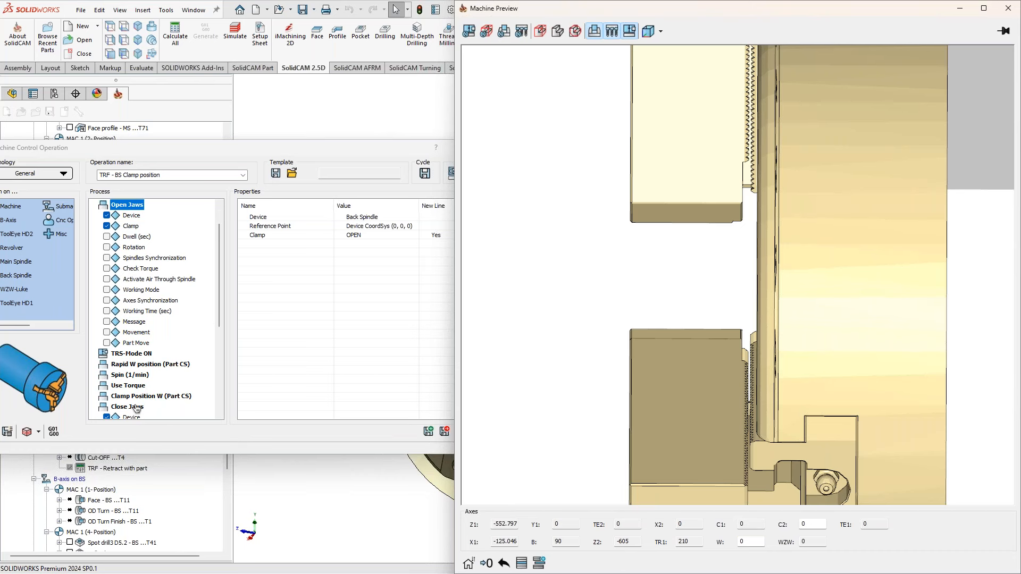
Display the Clamp Position W movement again and examine the clearance between the jaws and workpiece up close
{"action": "double_click", "coordinate": [134, 399]}
{"action": "left_click", "coordinate": [136, 290]}
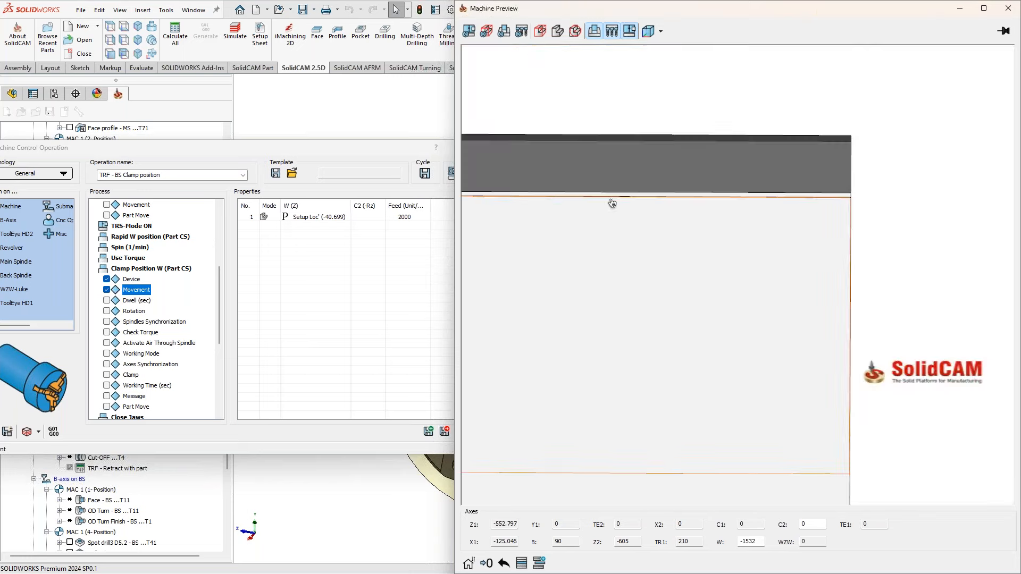
{"action": "left_click", "coordinate": [575, 31]}
{"action": "middle_click_drag", "start_coordinate": [932, 220], "coordinate": [773, 241], "text": "ctrl"}
{"action": "scroll", "coordinate": [774, 241], "scroll_direction": "up", "scroll_amount": 2}
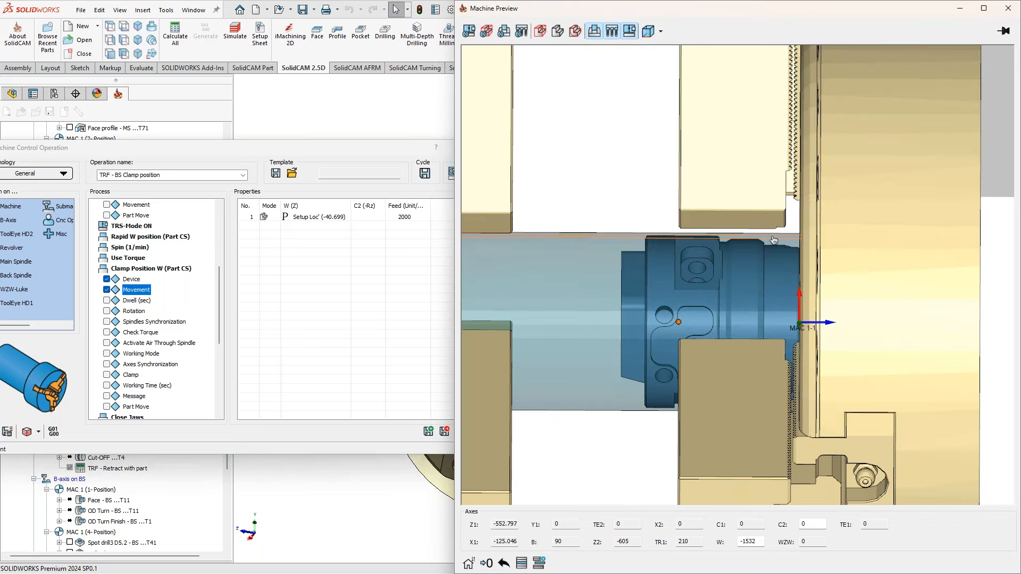
Display the Clamp item of Close Jaws and examine both spindles' jaws around the workpiece
{"action": "double_click", "coordinate": [138, 271]}
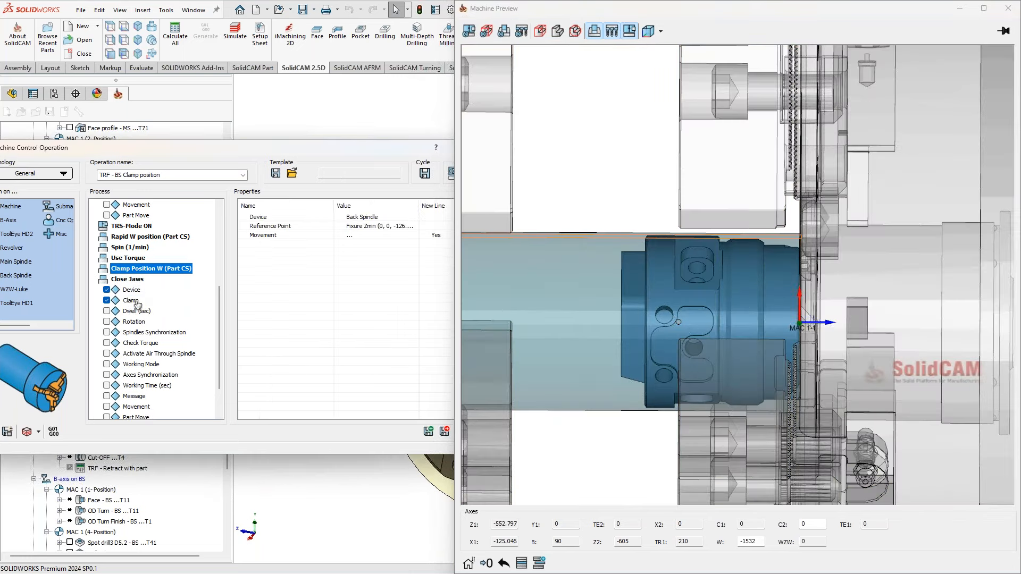
{"action": "left_click", "coordinate": [132, 302]}
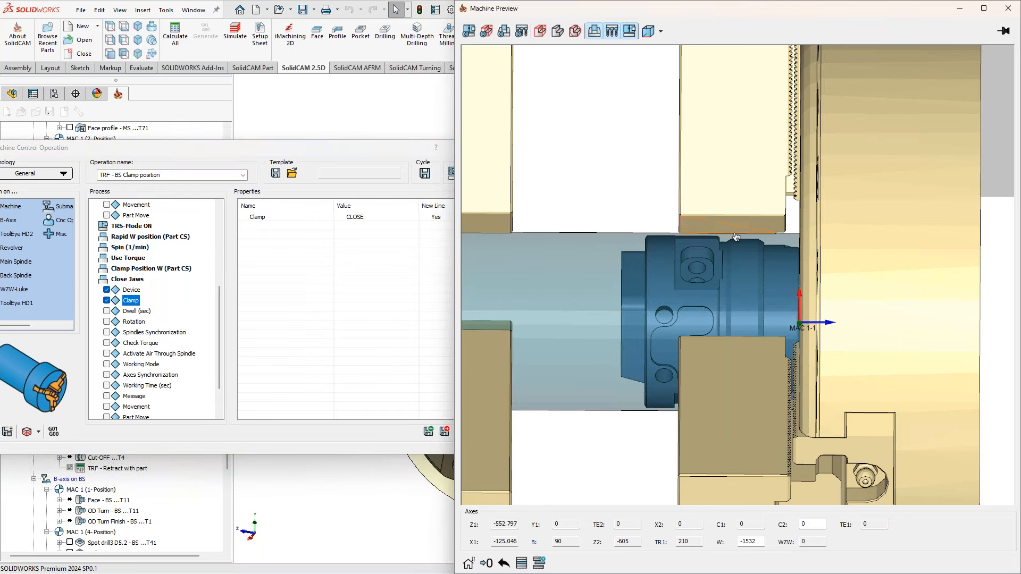
{"action": "scroll", "coordinate": [784, 287], "scroll_direction": "down", "scroll_amount": 3}
{"action": "middle_click_drag", "start_coordinate": [792, 273], "coordinate": [747, 301], "text": "ctrl"}
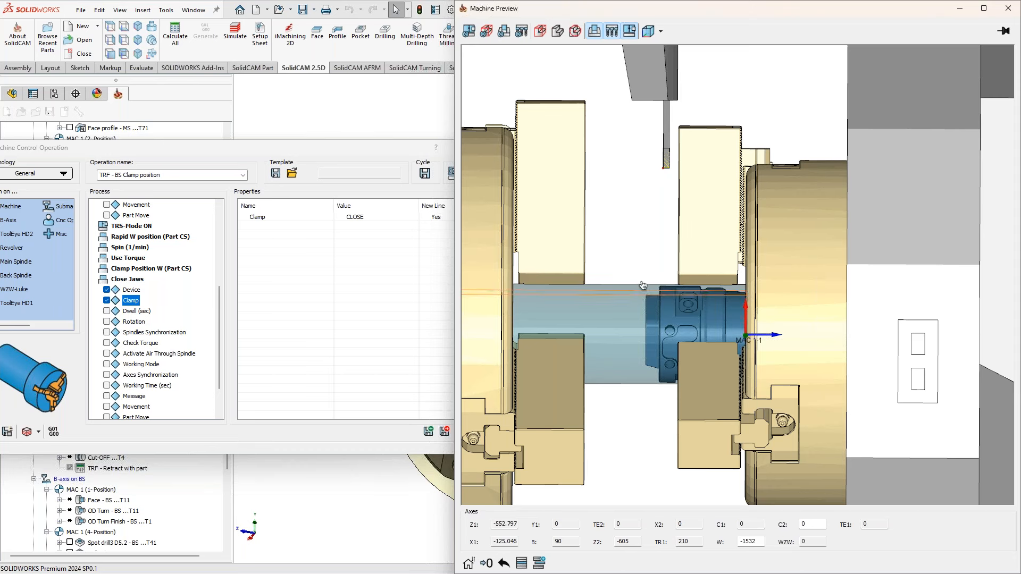
Save and close the TRF - BS Clamp position operation along with its machine preview
{"action": "mouse_move", "coordinate": [662, 287]}
{"action": "middle_mouse_down", "text": "ctrl"}
{"action": "mouse_move", "coordinate": [653, 295]}
{"action": "mouse_move", "coordinate": [660, 304]}
{"action": "middle_mouse_up", "text": "ctrl"}
{"action": "left_click", "coordinate": [444, 434]}
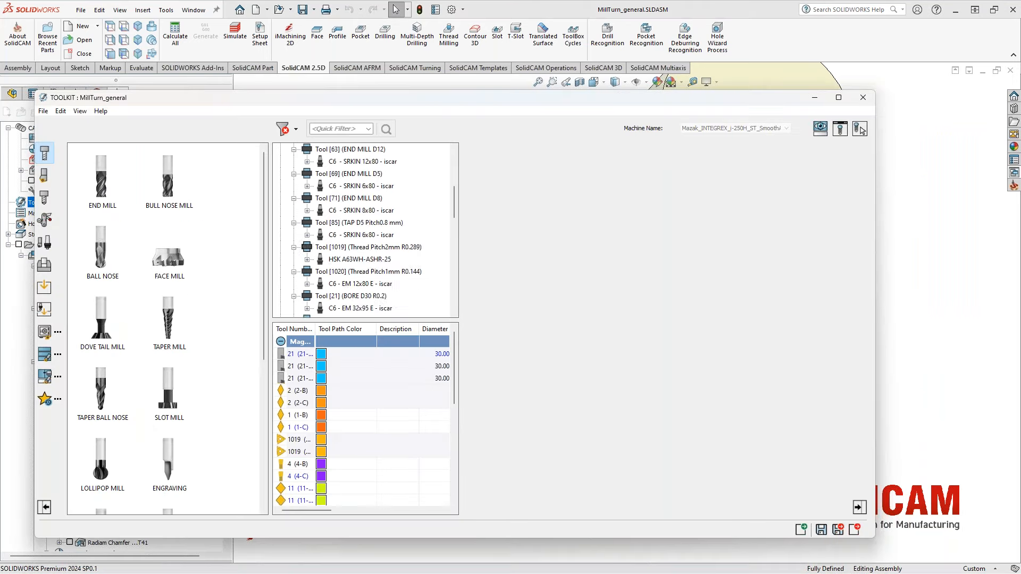
Expand the back spindle's BR08 chuck in the toolkit and display it in the Tool Viewer
{"action": "scroll", "coordinate": [423, 289], "scroll_direction": "down", "scroll_amount": 5}
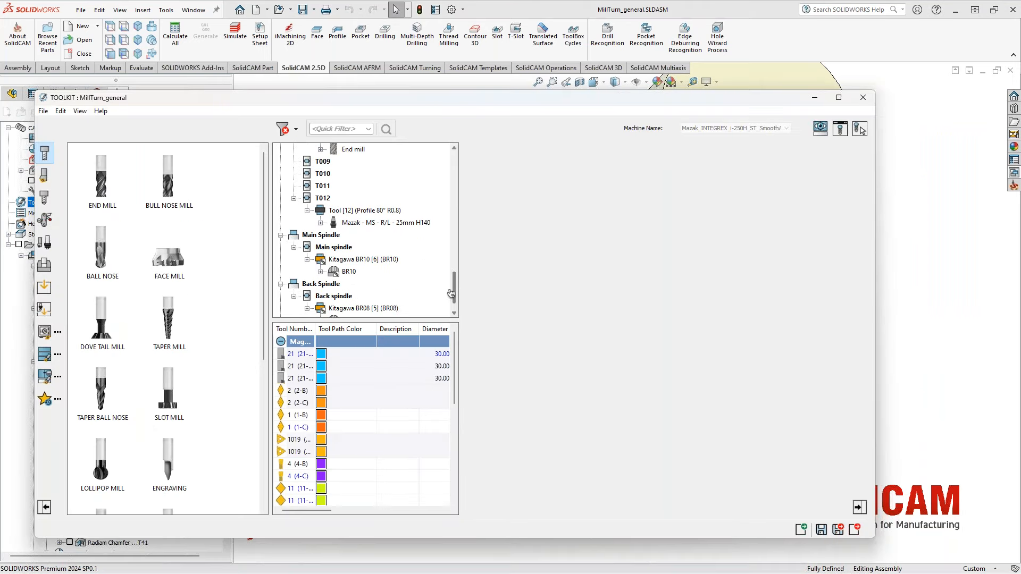
{"action": "double_click", "coordinate": [345, 296]}
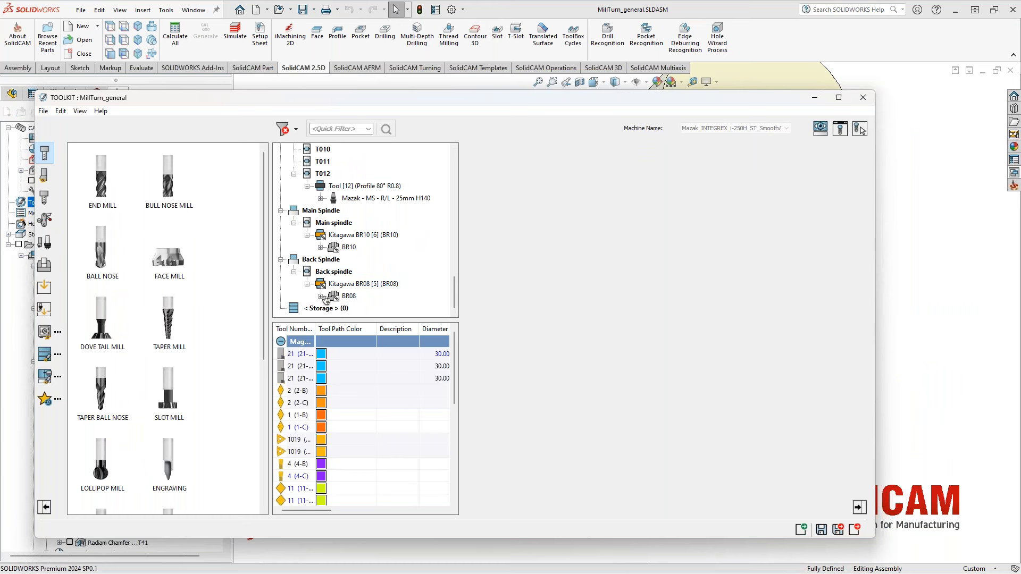
{"action": "left_click", "coordinate": [836, 133]}
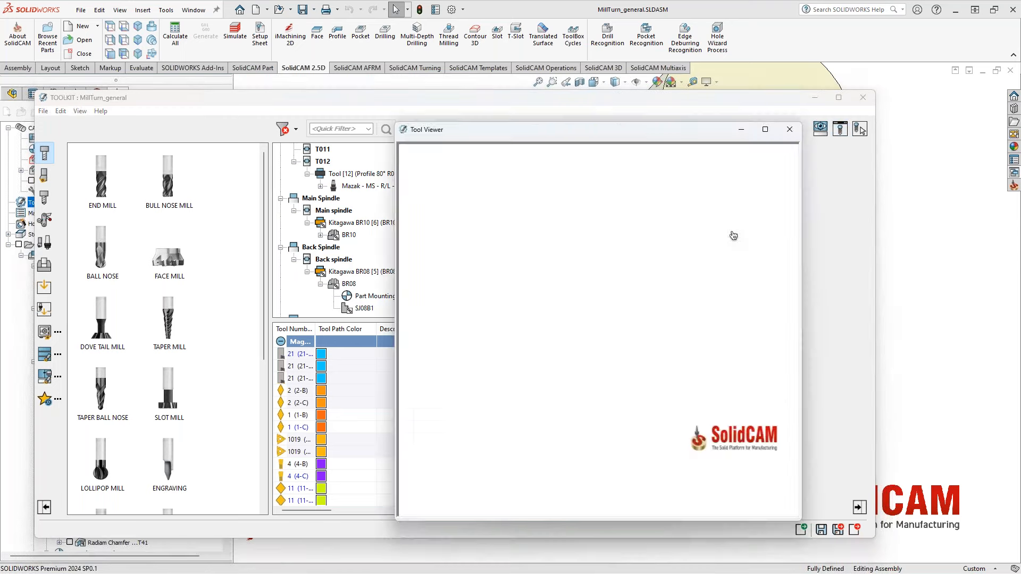
{"action": "left_click", "coordinate": [349, 284]}
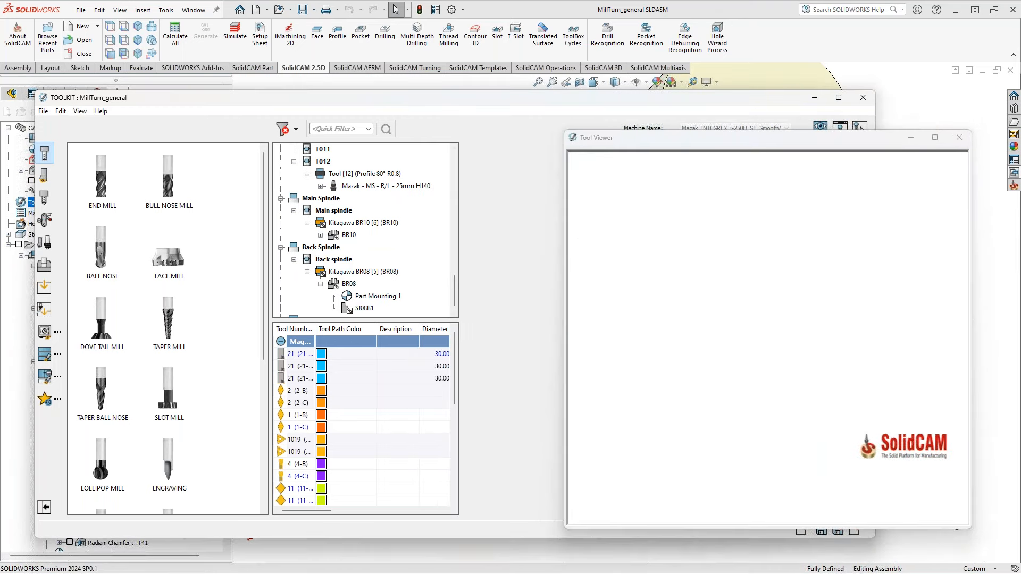
{"action": "scroll", "coordinate": [760, 354], "scroll_direction": "up", "scroll_amount": 5}
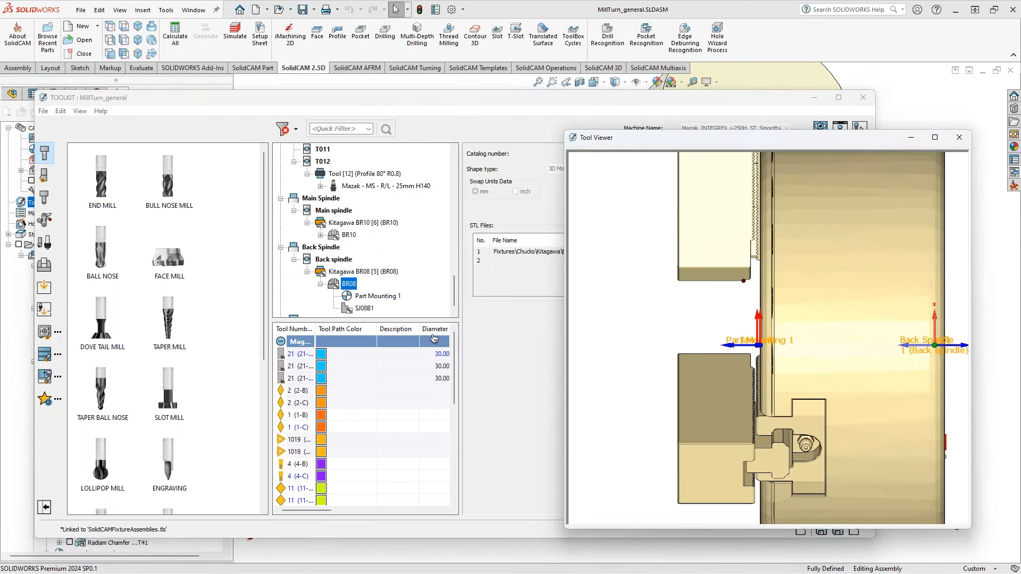
Add a non-cutting point to the back spindle's BR08 chuck and set its Z origin position to -115
{"action": "right_click", "coordinate": [344, 287]}
{"action": "left_click", "coordinate": [404, 377]}
{"action": "left_click_drag", "start_coordinate": [556, 100], "coordinate": [366, 112]}
{"action": "double_click", "coordinate": [440, 332]}
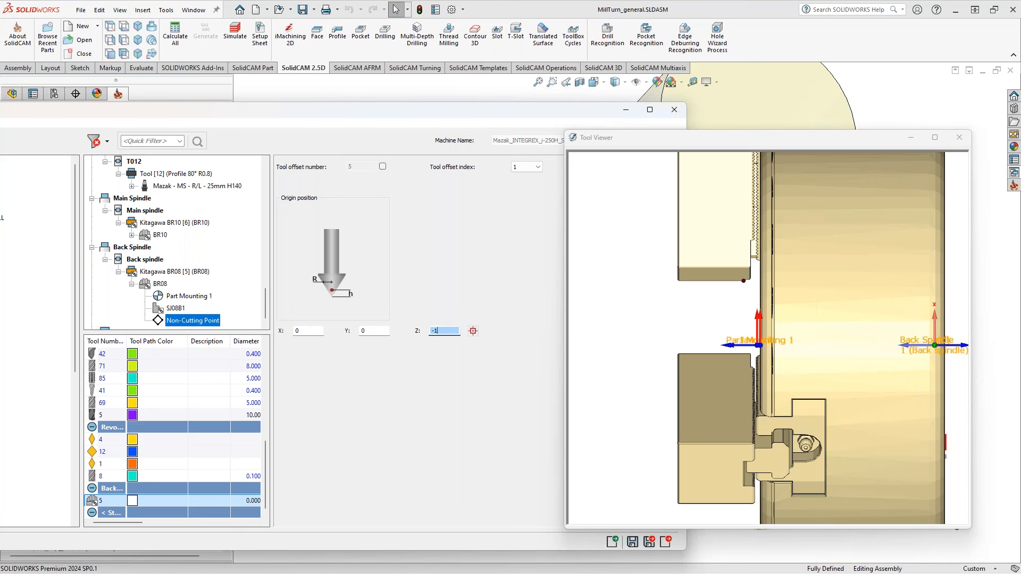
{"action": "double_click", "coordinate": [376, 330]}
{"action": "scroll", "coordinate": [765, 342], "scroll_direction": "down", "scroll_amount": 3}
{"action": "middle_click_drag", "start_coordinate": [765, 341], "coordinate": [643, 343]}
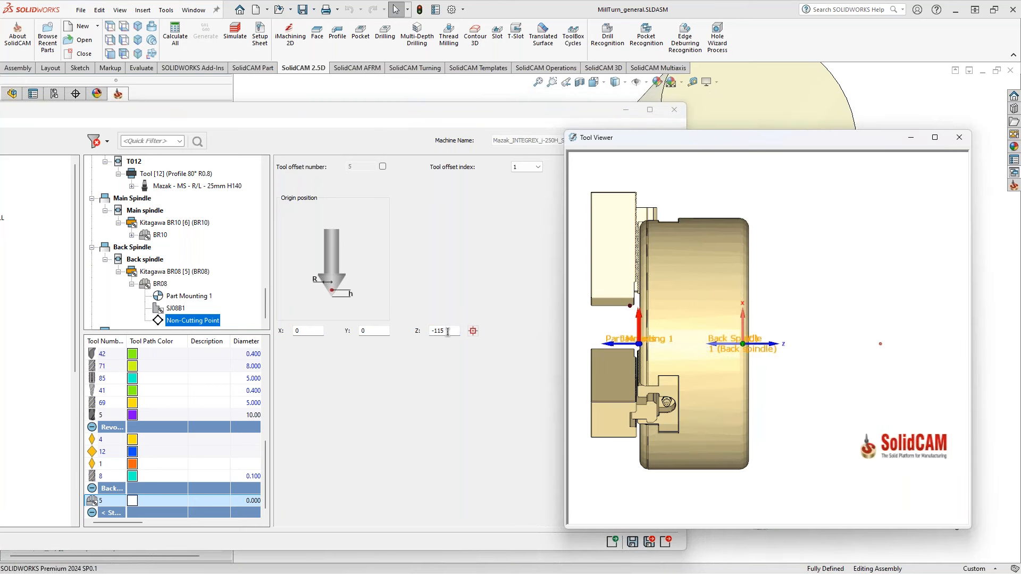
Set the non-cutting point's Z origin position to 115, check it against the jaws, and save and close the toolkit
{"action": "left_click_drag", "start_coordinate": [449, 331], "coordinate": [396, 324]}
{"action": "type", "text": "1"}
{"action": "left_click", "coordinate": [378, 331]}
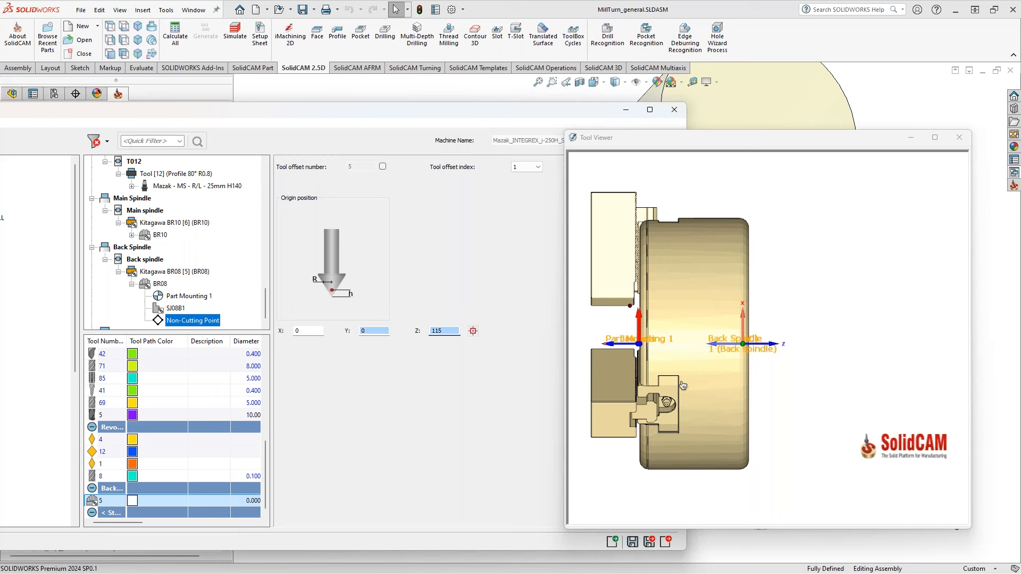
{"action": "scroll", "coordinate": [595, 345], "scroll_direction": "up", "scroll_amount": 6}
{"action": "scroll", "coordinate": [687, 355], "scroll_direction": "up", "scroll_amount": 2}
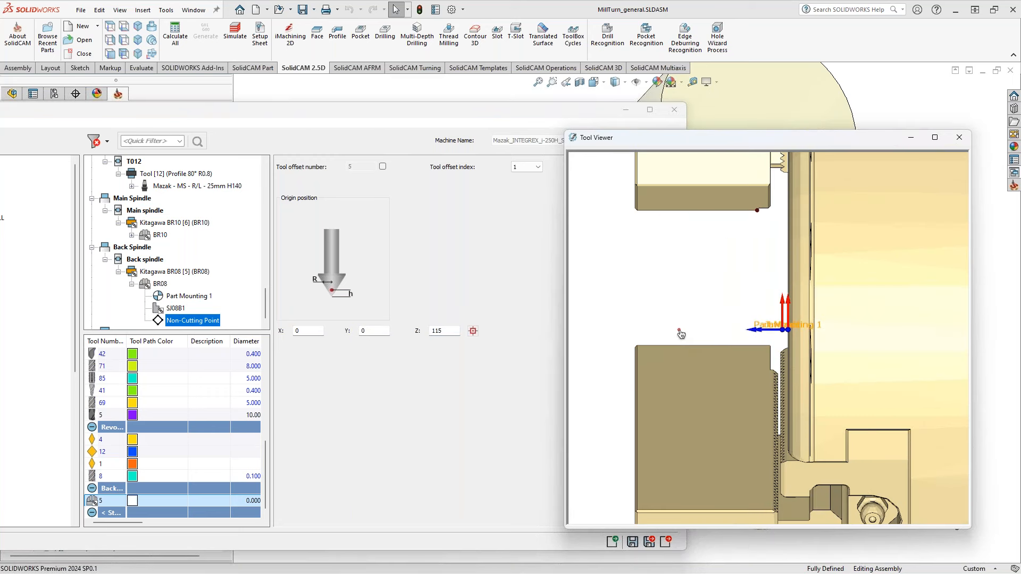
{"action": "scroll", "coordinate": [683, 333], "scroll_direction": "down", "scroll_amount": 2}
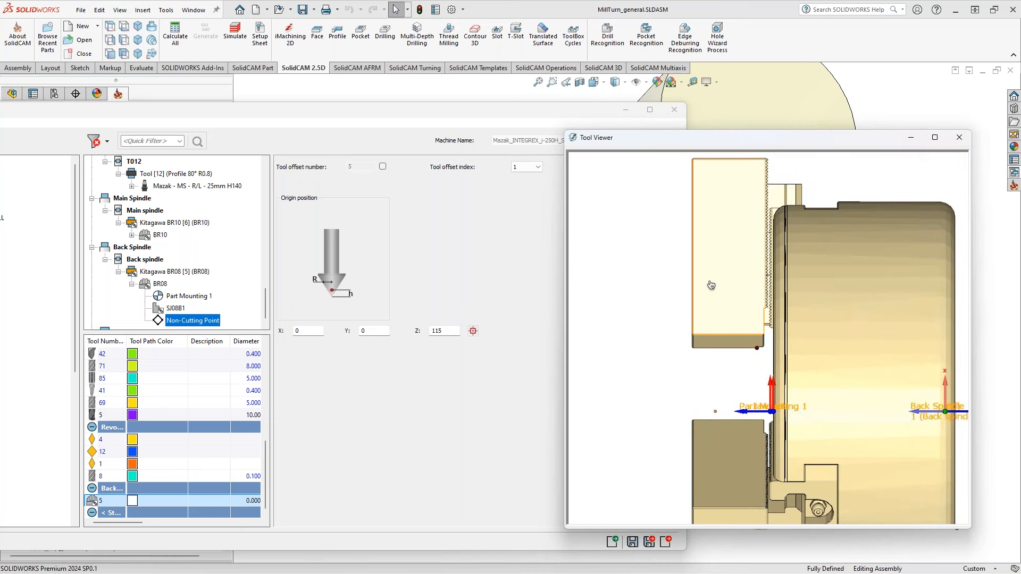
{"action": "scroll", "coordinate": [722, 234], "scroll_direction": "up", "scroll_amount": 1}
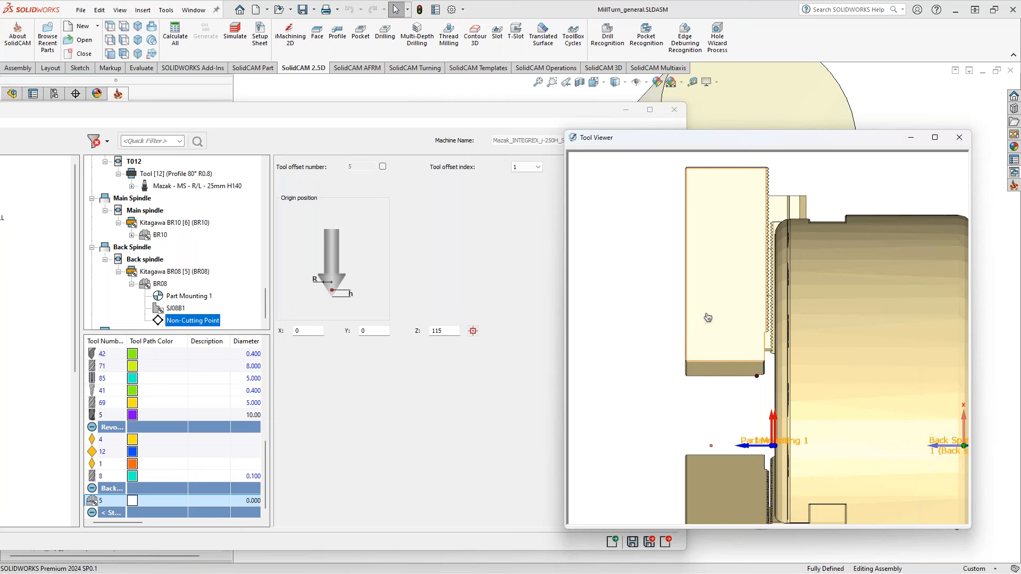
{"action": "middle_click_drag", "start_coordinate": [707, 318], "coordinate": [771, 330]}
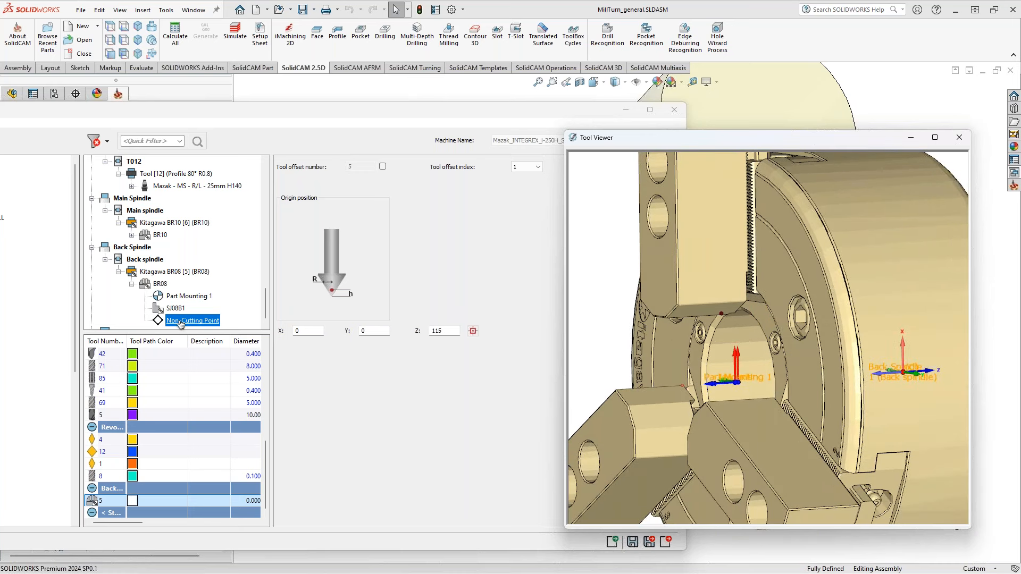
{"action": "left_click_drag", "start_coordinate": [762, 133], "coordinate": [841, 102]}
{"action": "left_click", "coordinate": [650, 542]}
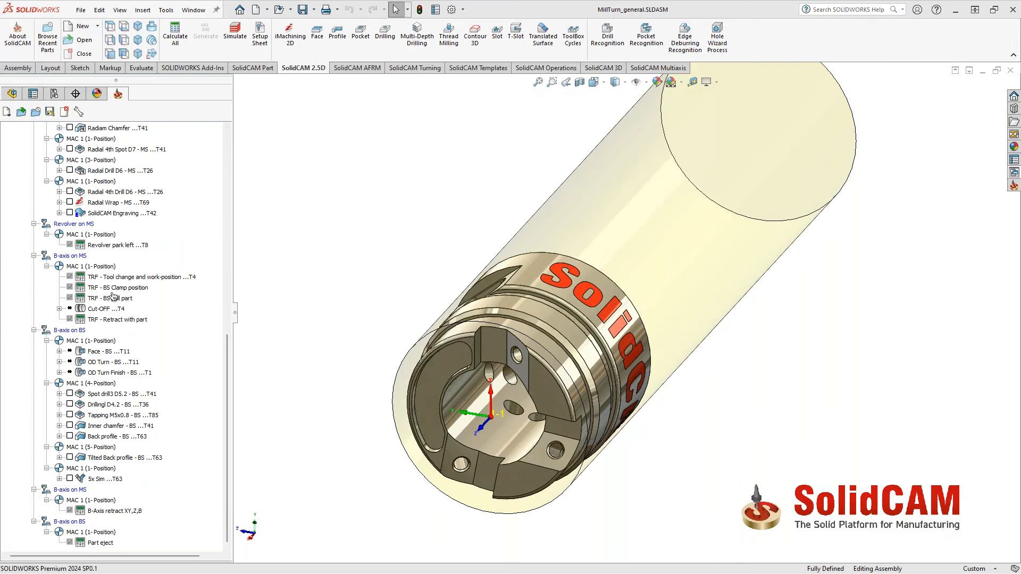
Review the back spindle's reference point options under Rapid W position in TRF - BS Clamp position, selecting Fixure Zmin
{"action": "double_click", "coordinate": [112, 296]}
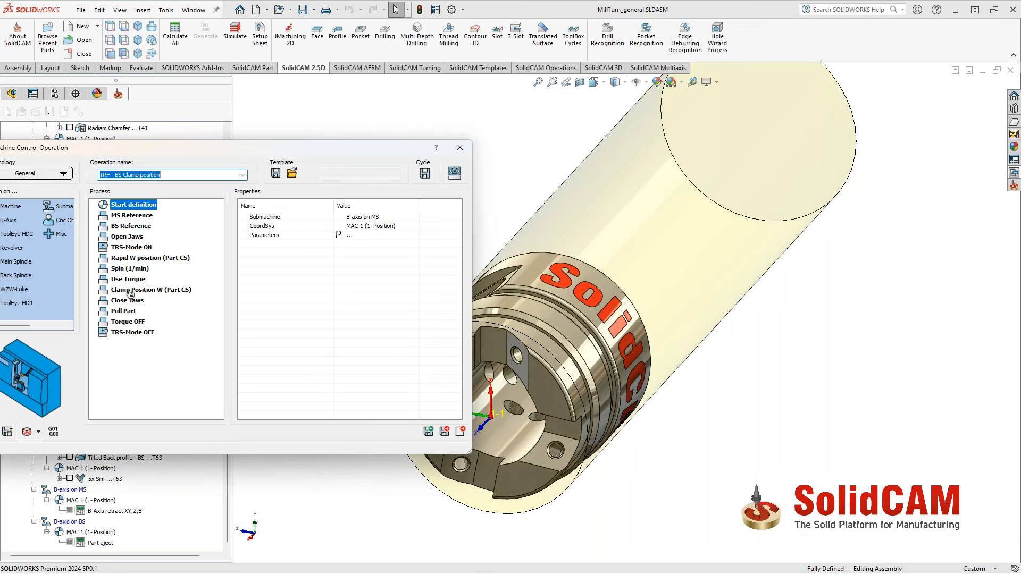
{"action": "left_click", "coordinate": [131, 259]}
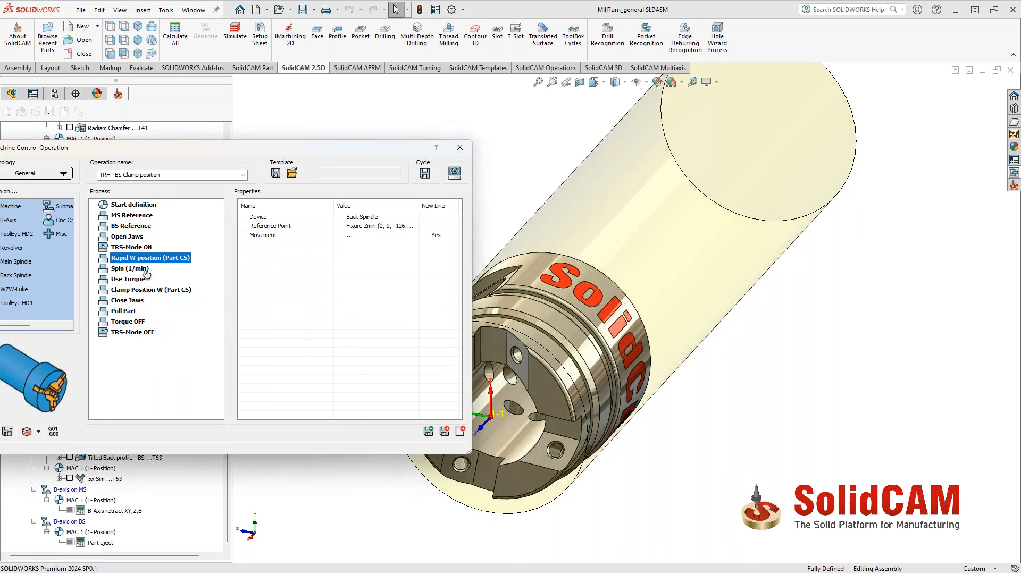
{"action": "double_click", "coordinate": [152, 259]}
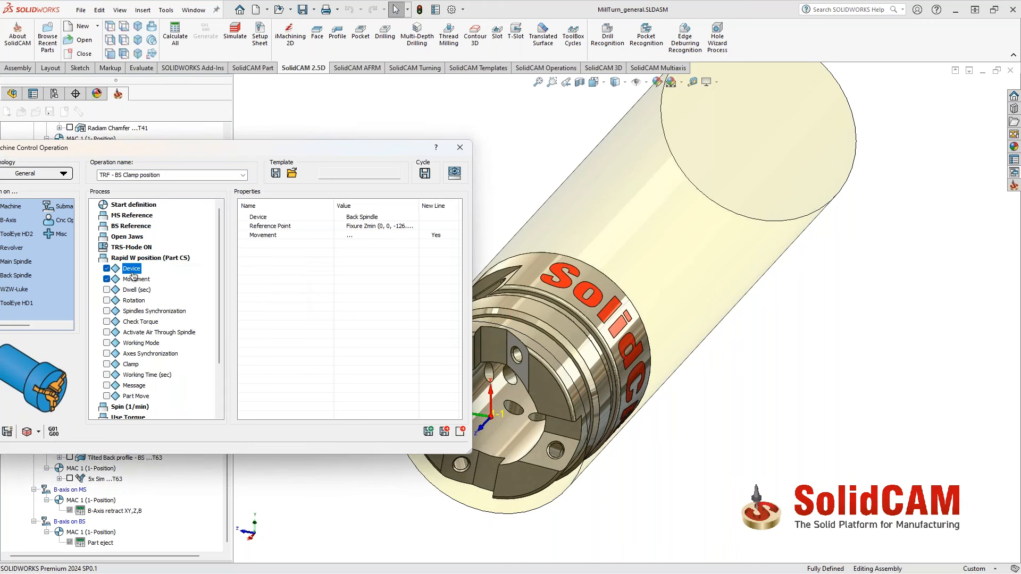
{"action": "left_click", "coordinate": [377, 227]}
{"action": "left_click", "coordinate": [377, 228]}
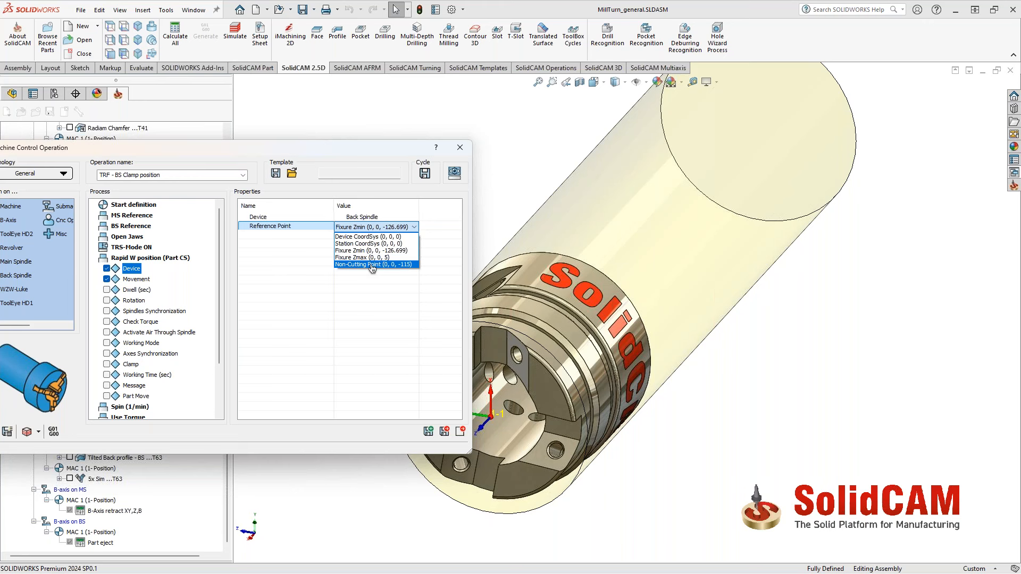
{"action": "left_click", "coordinate": [367, 250]}
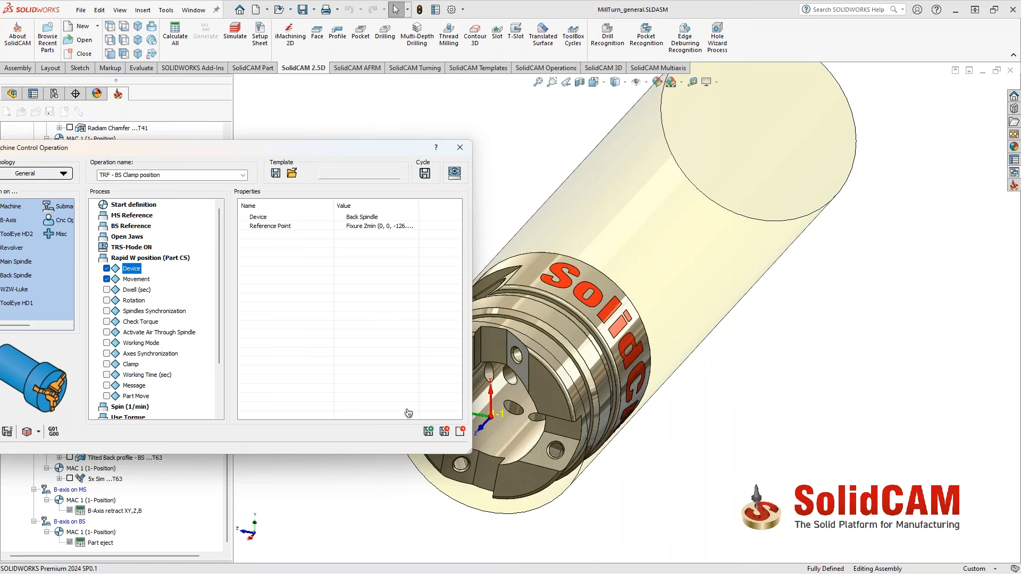
Reposition the Machine Control Operation dialog clear of the operation tree and exit it
{"action": "left_click_drag", "start_coordinate": [374, 150], "coordinate": [554, 141]}
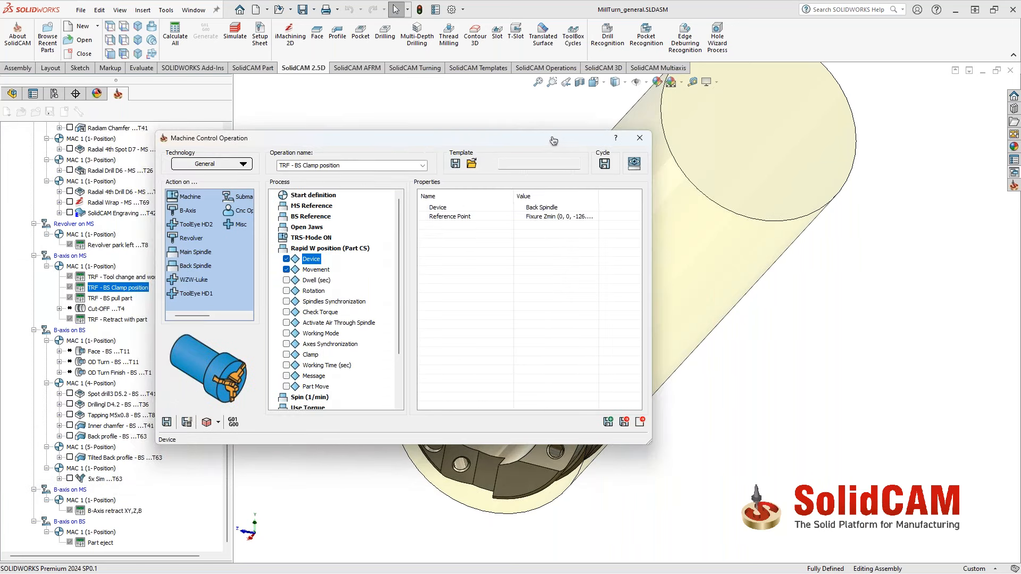
{"action": "left_click_drag", "start_coordinate": [486, 142], "coordinate": [567, 133]}
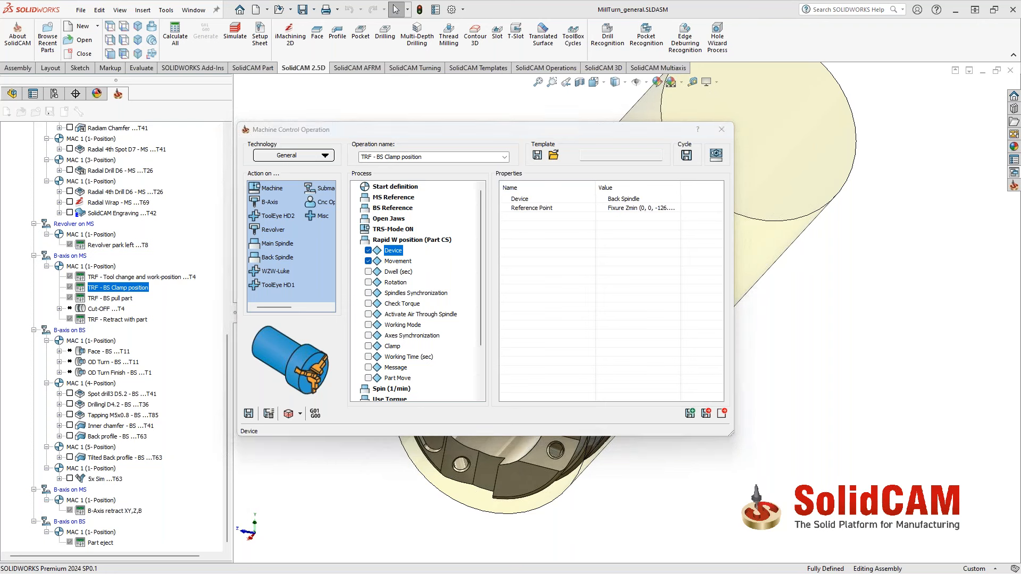
{"action": "left_click", "coordinate": [485, 223]}
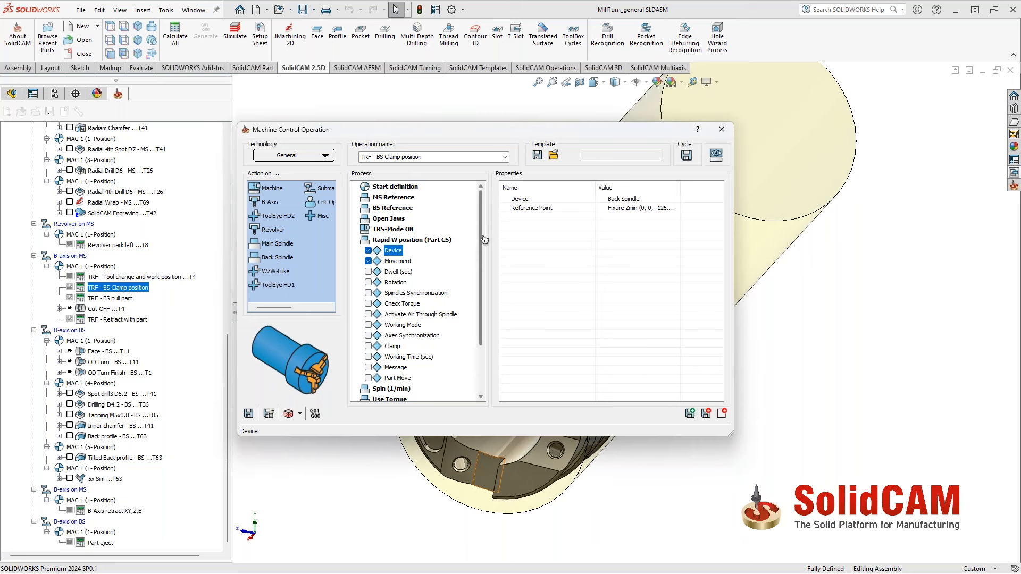
{"action": "left_click", "coordinate": [723, 414]}
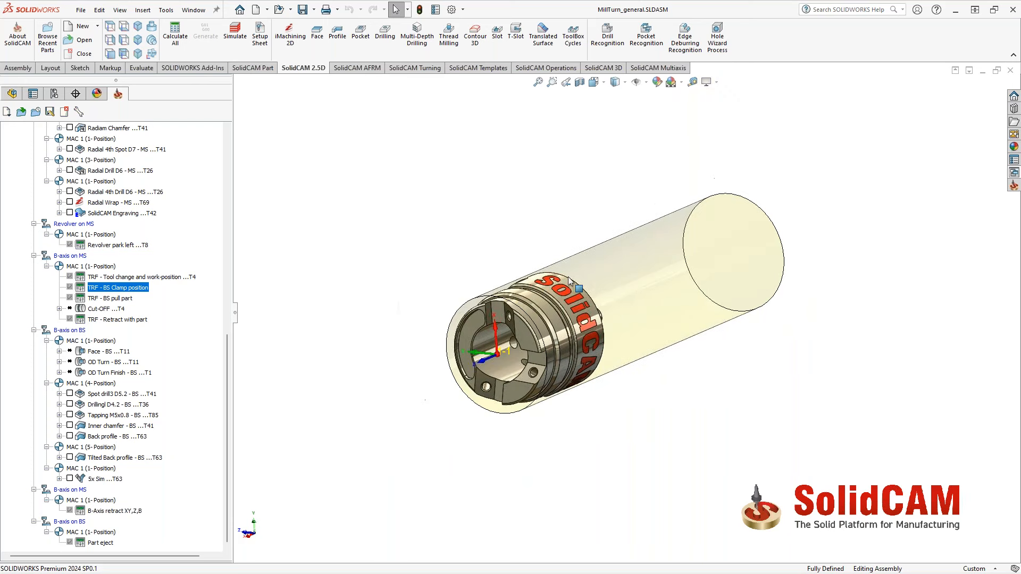
Show the toolpath of the Face Pocket - MS operation on the part and view it up close
{"action": "scroll", "coordinate": [139, 303], "scroll_direction": "up", "scroll_amount": 12}
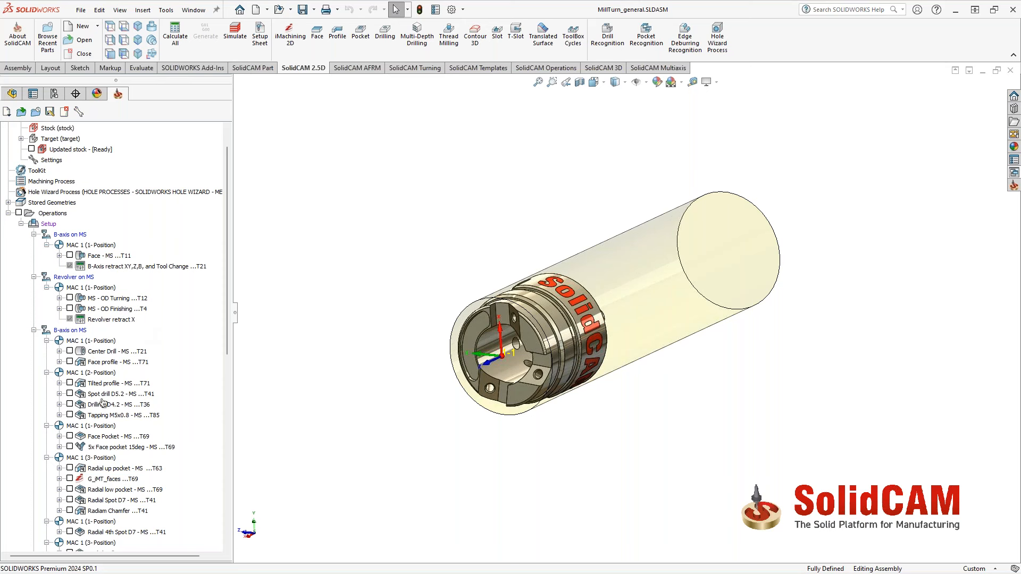
{"action": "left_click", "coordinate": [70, 436]}
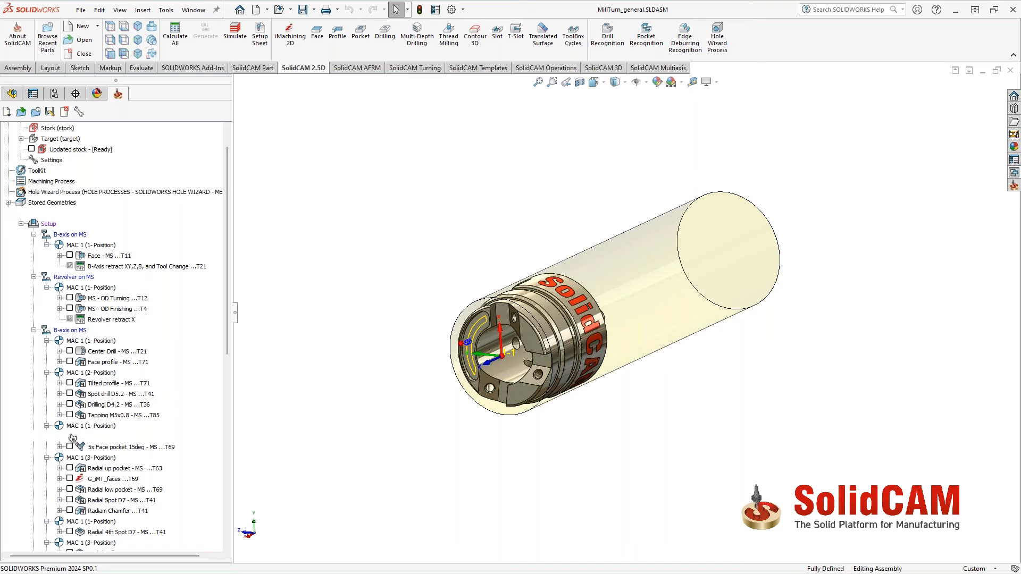
{"action": "scroll", "coordinate": [486, 348], "scroll_direction": "down", "scroll_amount": 3}
{"action": "mouse_move", "coordinate": [497, 341]}
{"action": "middle_mouse_down"}
{"action": "mouse_move", "coordinate": [460, 319]}
{"action": "mouse_move", "coordinate": [505, 330]}
{"action": "middle_mouse_up"}
{"action": "scroll", "coordinate": [563, 287], "scroll_direction": "up", "scroll_amount": 2}
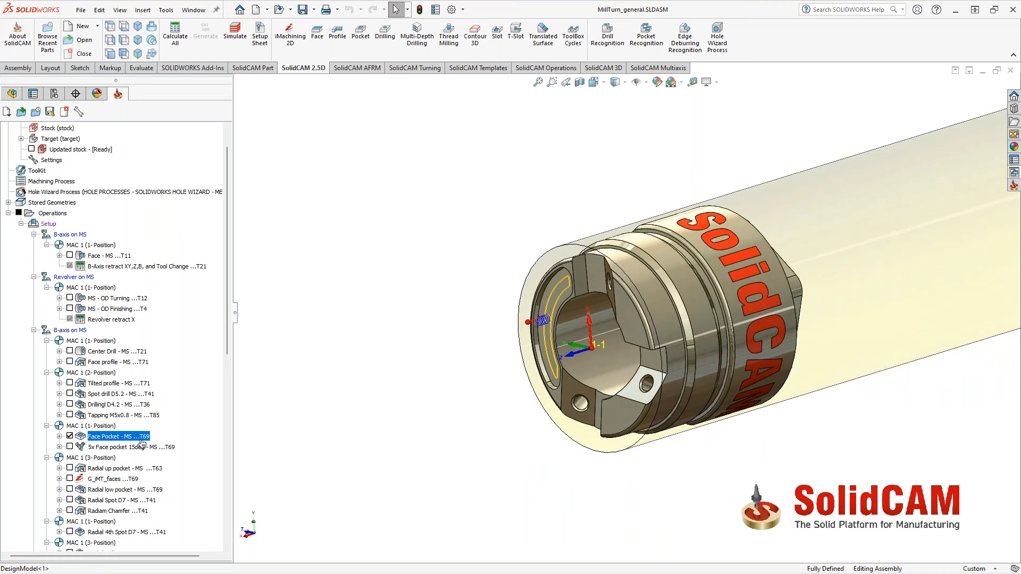
Open the Face Pocket - MS operation, turn on Visual Tool, and examine the tool at the pocket geometry
{"action": "double_click", "coordinate": [137, 439]}
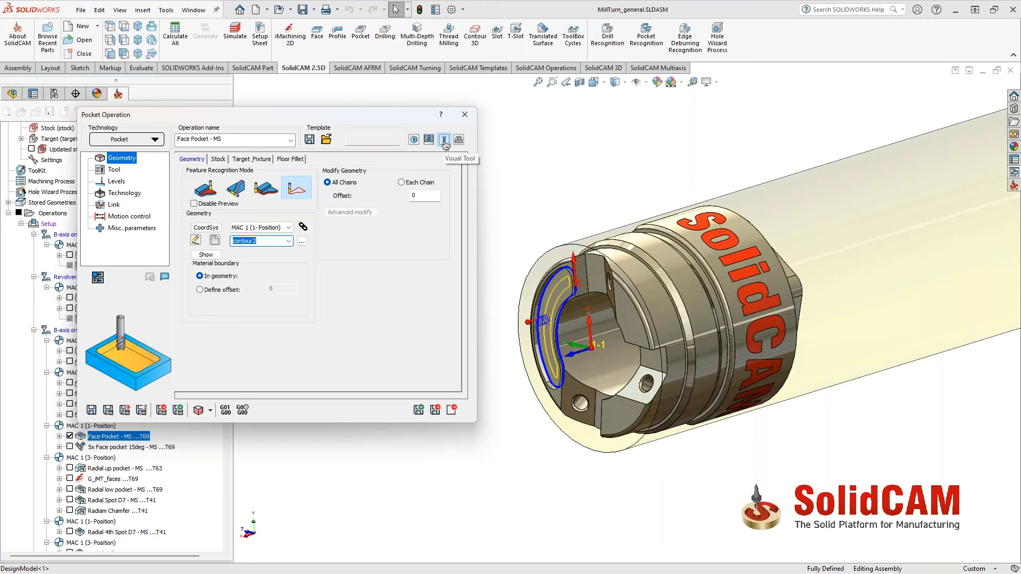
{"action": "left_click", "coordinate": [444, 140]}
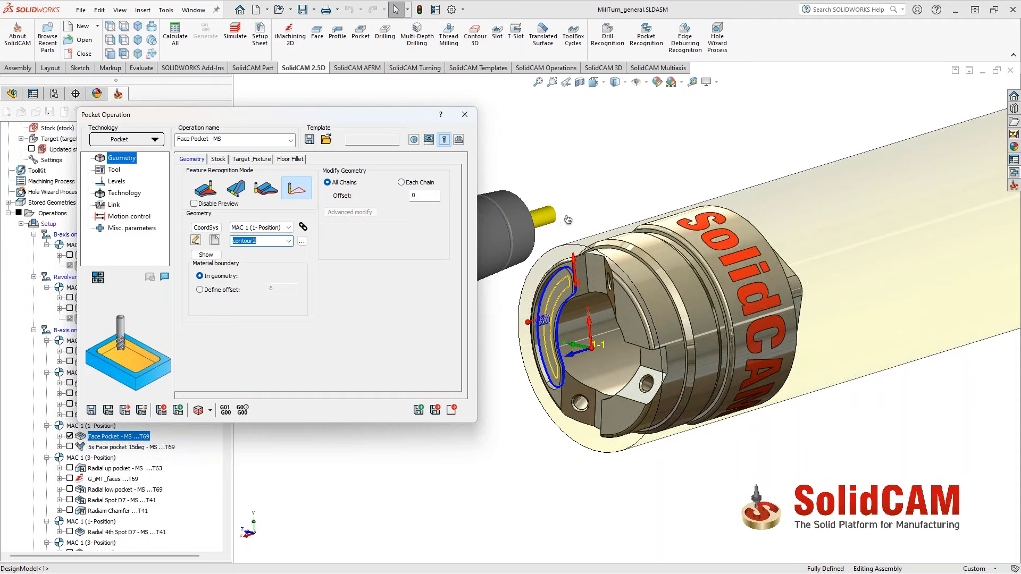
{"action": "scroll", "coordinate": [590, 219], "scroll_direction": "up", "scroll_amount": 3}
{"action": "middle_click_drag", "start_coordinate": [635, 200], "coordinate": [603, 283]}
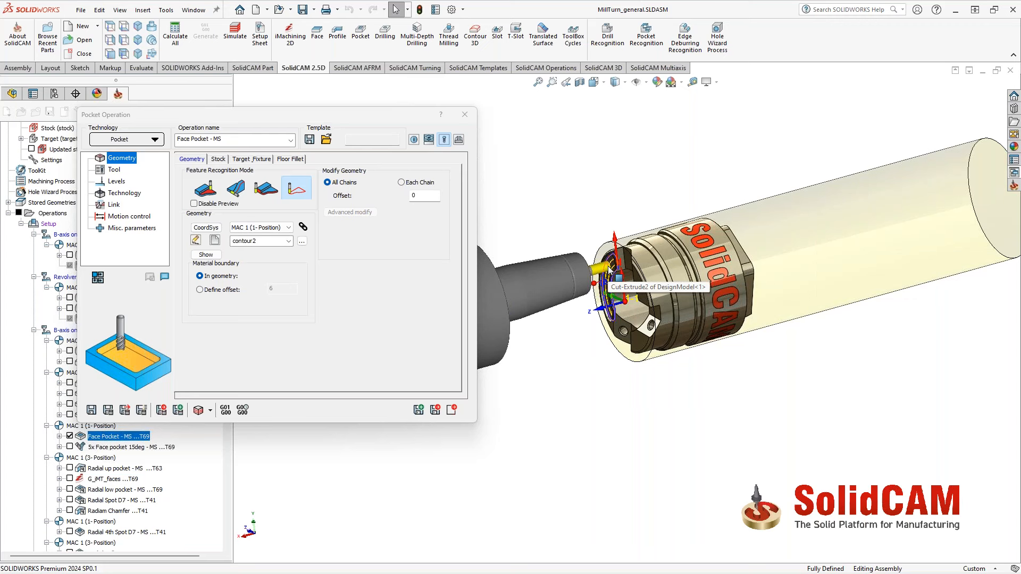
{"action": "middle_click_drag", "start_coordinate": [612, 268], "coordinate": [604, 360]}
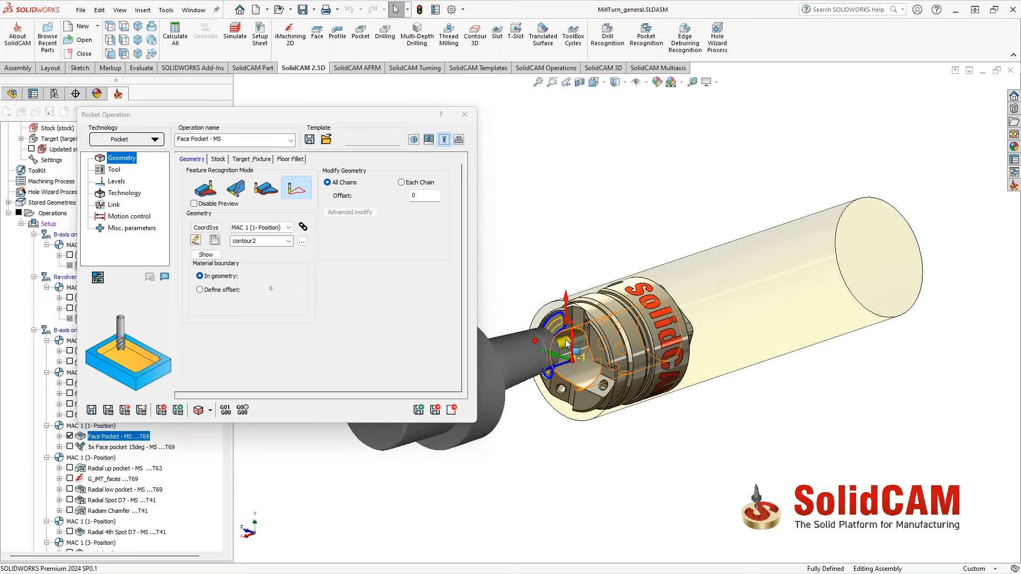
{"action": "middle_click_drag", "start_coordinate": [592, 317], "coordinate": [567, 320]}
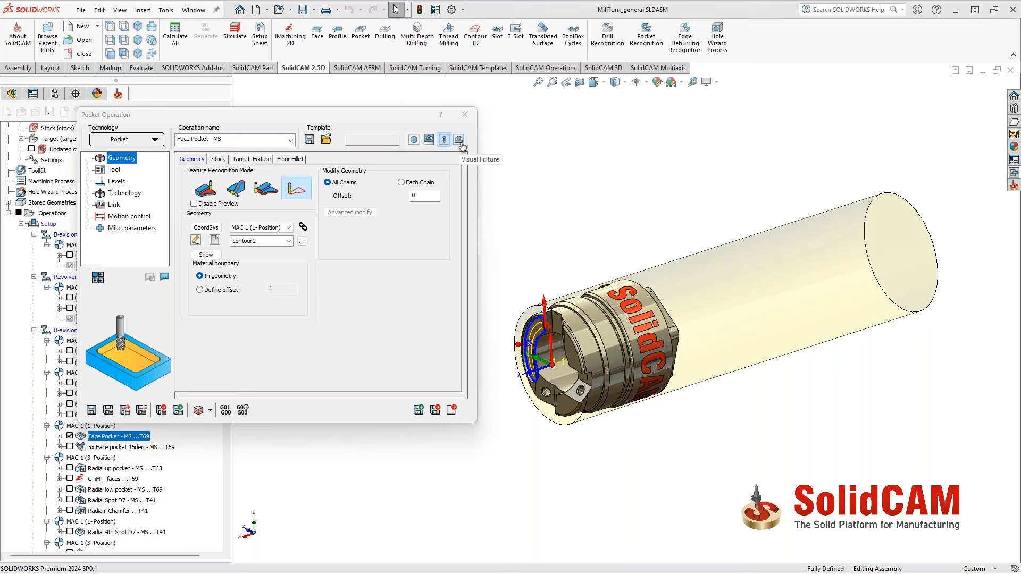
Review the Face Pocket - MS levels with Visual Fixture showing the chuck around the part, and close the operation
{"action": "left_click", "coordinate": [459, 139]}
{"action": "middle_click_drag", "start_coordinate": [606, 261], "coordinate": [655, 260]}
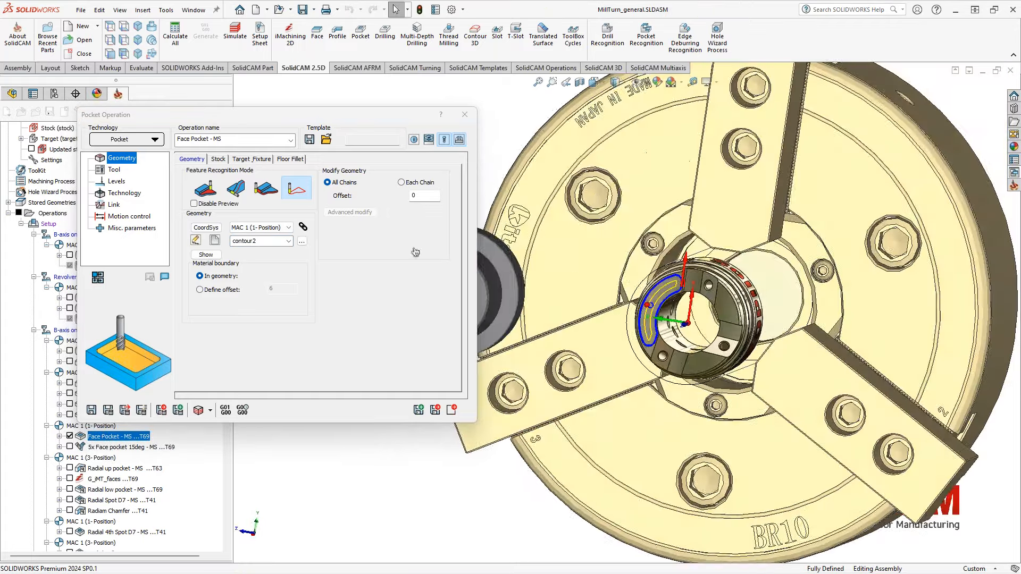
{"action": "left_click", "coordinate": [117, 181]}
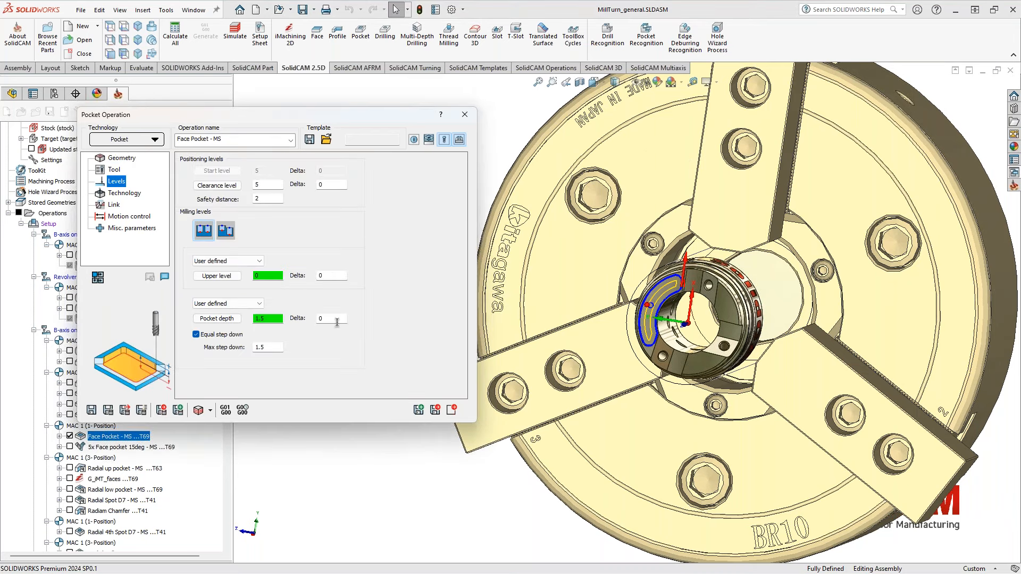
{"action": "middle_click_drag", "start_coordinate": [770, 280], "coordinate": [672, 314]}
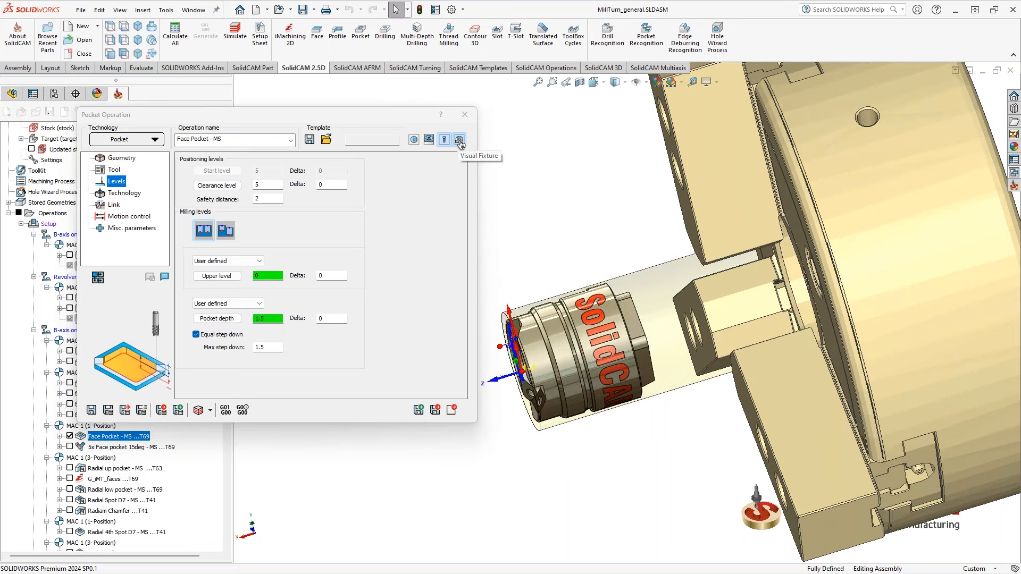
{"action": "left_click", "coordinate": [436, 411]}
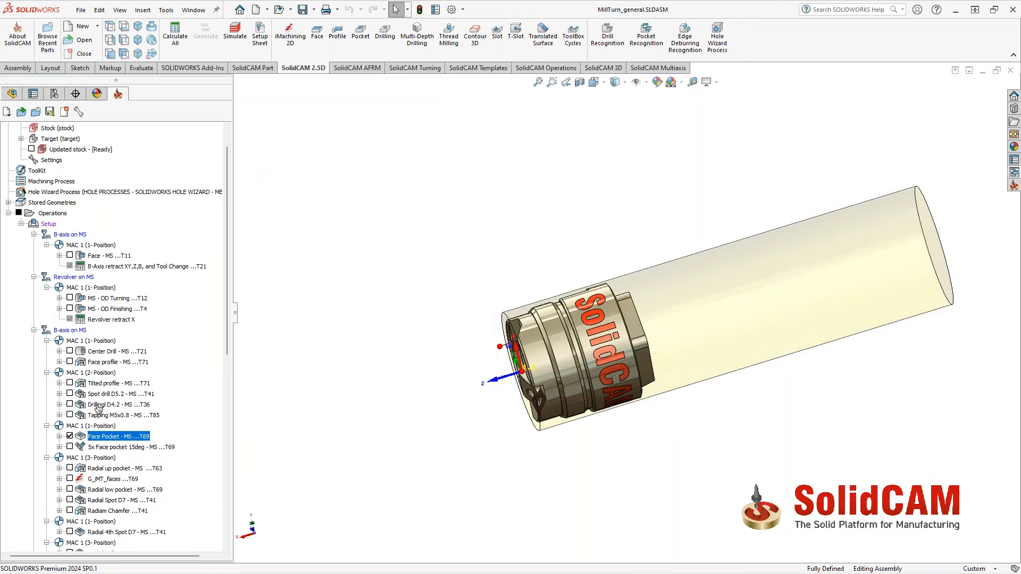
Open the Drilling D4.2 - MS operation, inspect the visual tool and chuck around the part at its levels, and exit it
{"action": "left_click", "coordinate": [98, 405]}
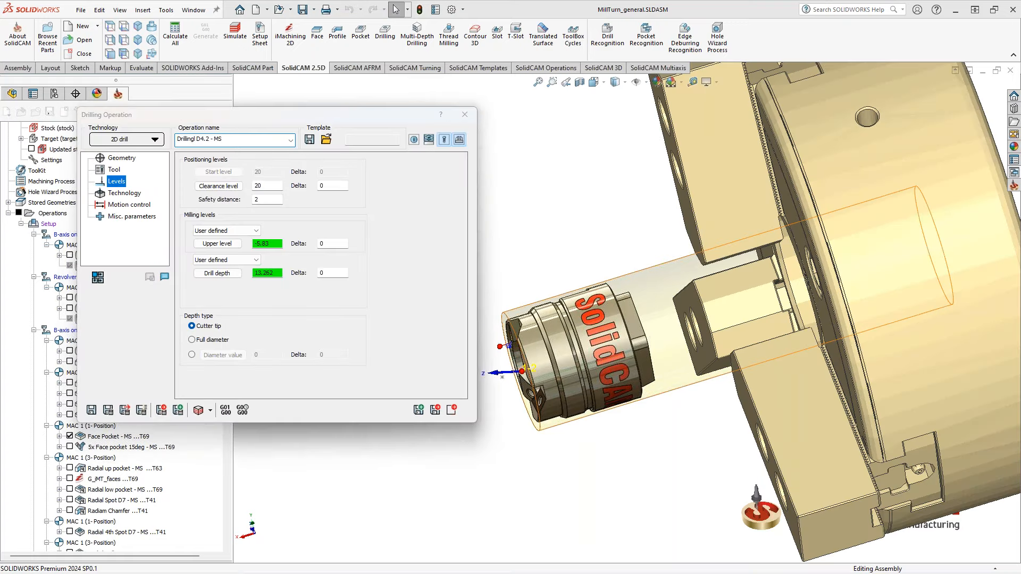
{"action": "middle_click_drag", "start_coordinate": [697, 288], "coordinate": [791, 281]}
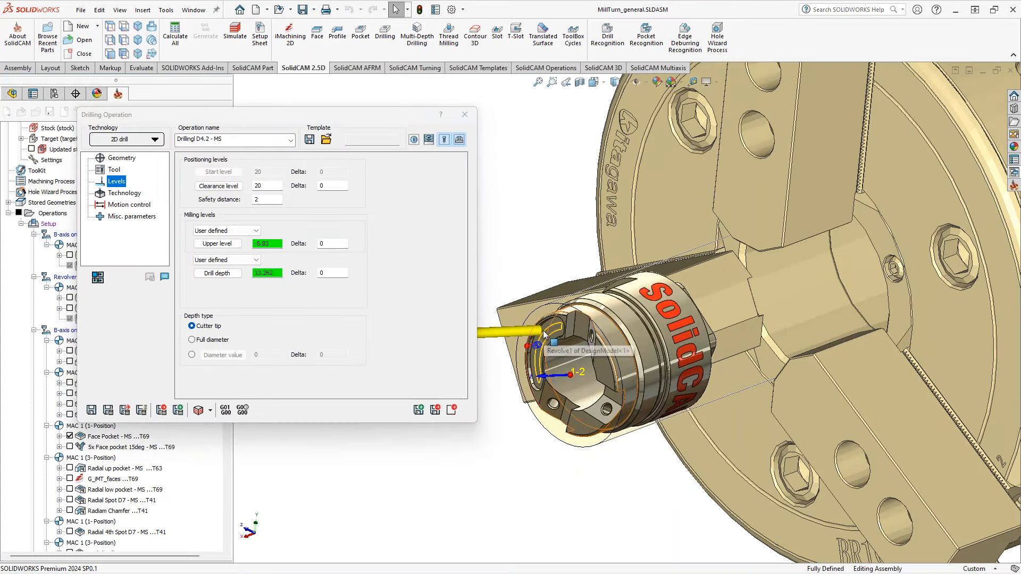
{"action": "left_click", "coordinate": [452, 410]}
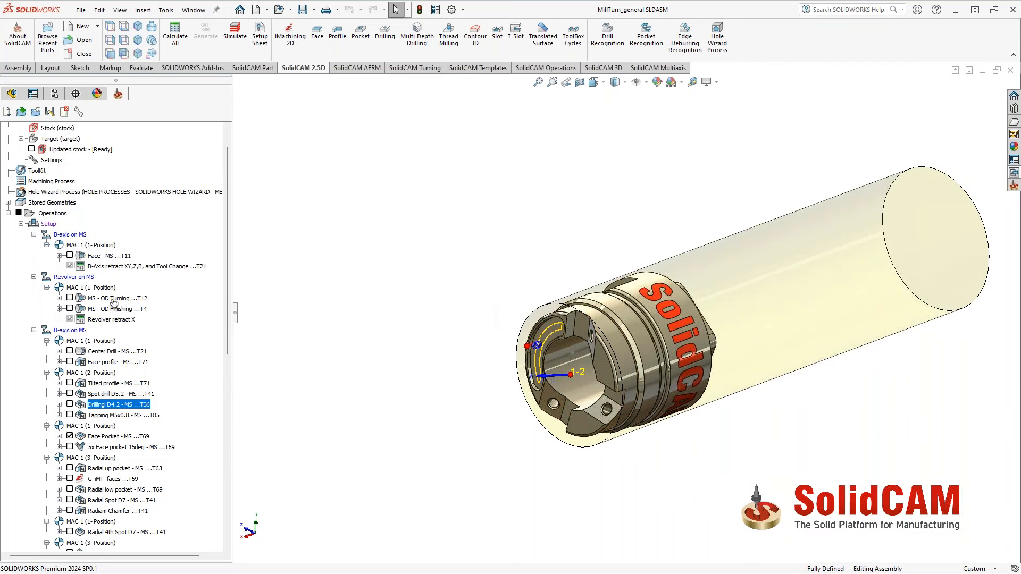
Check the Face - MS levels with the chuck preview, look into MS - OD Turning, and view the part up close
{"action": "left_click", "coordinate": [109, 255]}
{"action": "left_click", "coordinate": [69, 255]}
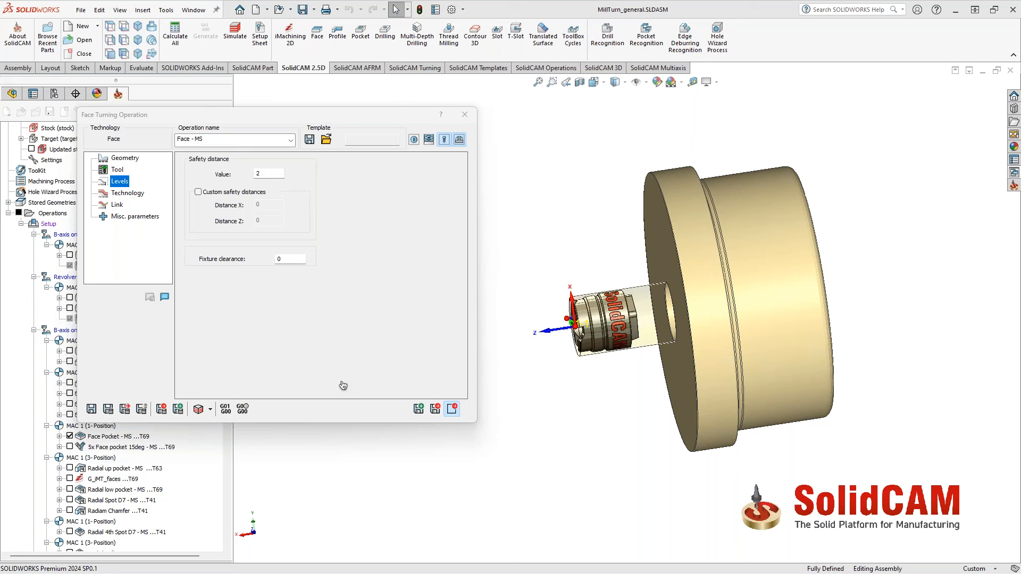
{"action": "double_click", "coordinate": [106, 299]}
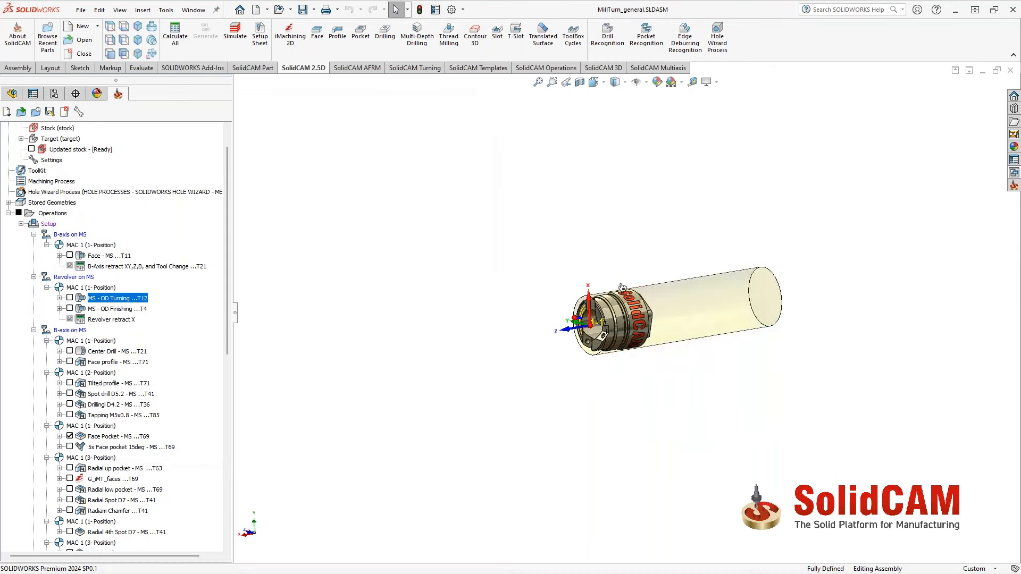
{"action": "scroll", "coordinate": [681, 304], "scroll_direction": "down", "scroll_amount": 2}
{"action": "middle_click_drag", "start_coordinate": [680, 304], "coordinate": [626, 285], "text": "ctrl"}
{"action": "scroll", "coordinate": [543, 321], "scroll_direction": "down", "scroll_amount": 1}
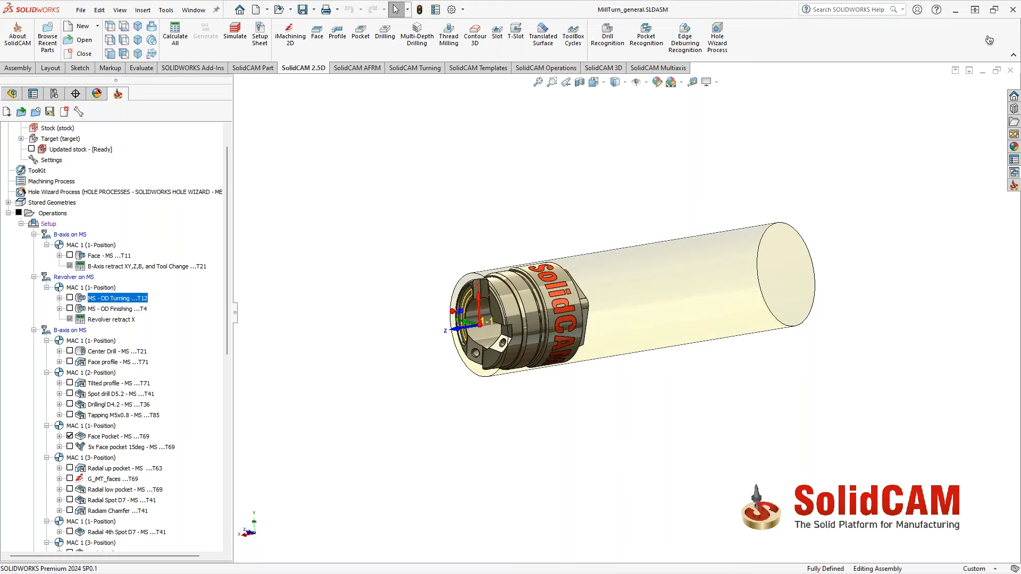
Switch to 3D-Tool and examine the HAAS VF2SS machine model that has no rotary unit on its table
{"action": "left_click", "coordinate": [955, 10]}
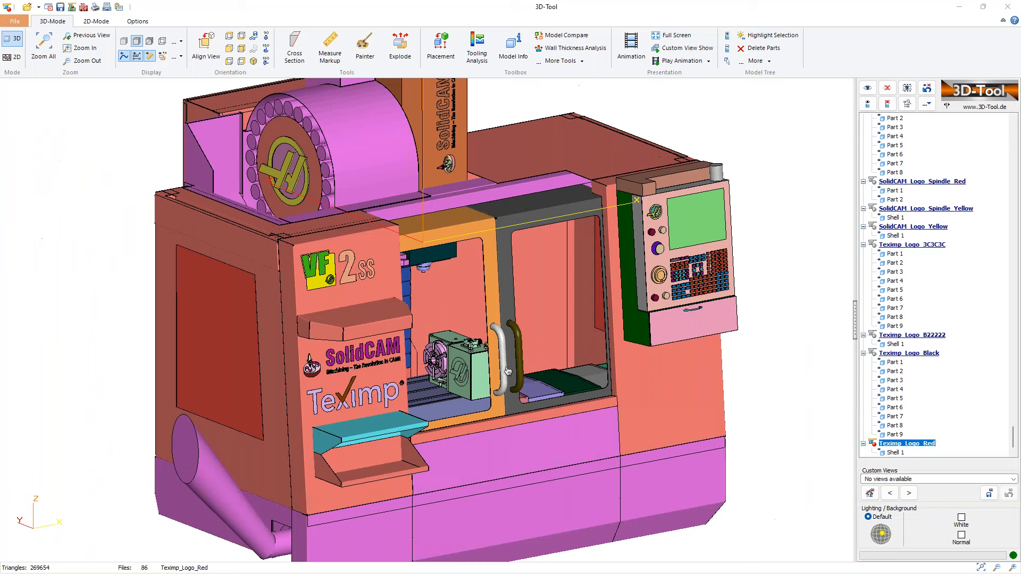
{"action": "mouse_move", "coordinate": [479, 551]}
{"action": "mouse_move", "coordinate": [472, 569]}
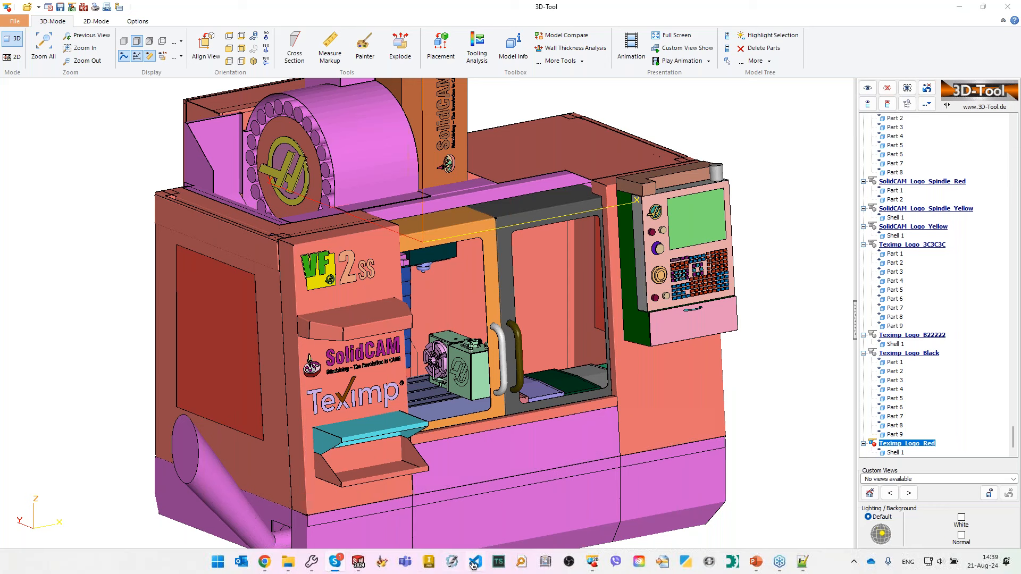
{"action": "mouse_move", "coordinate": [593, 562]}
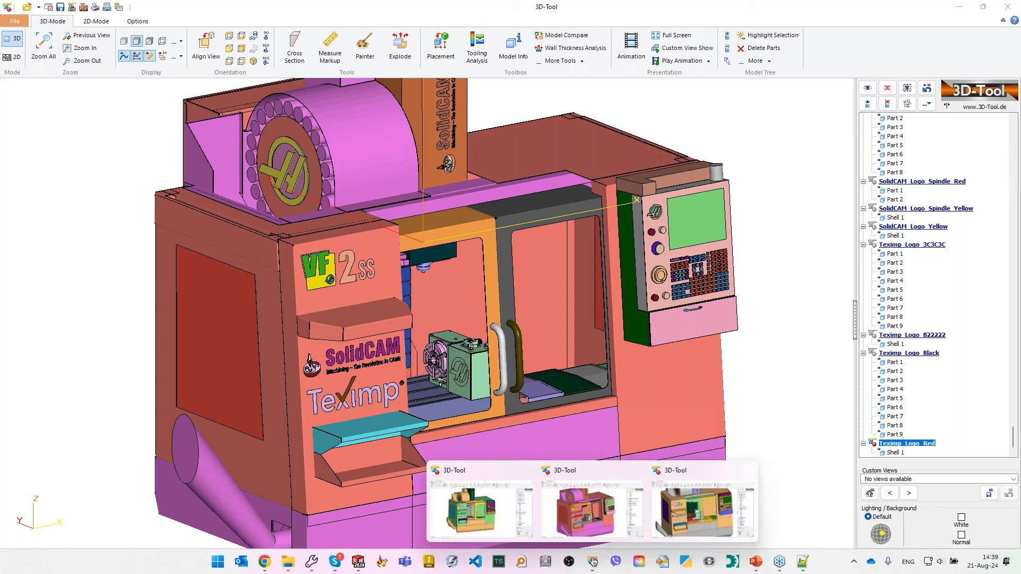
{"action": "left_click", "coordinate": [485, 518]}
{"action": "left_click_drag", "start_coordinate": [366, 366], "coordinate": [410, 362]}
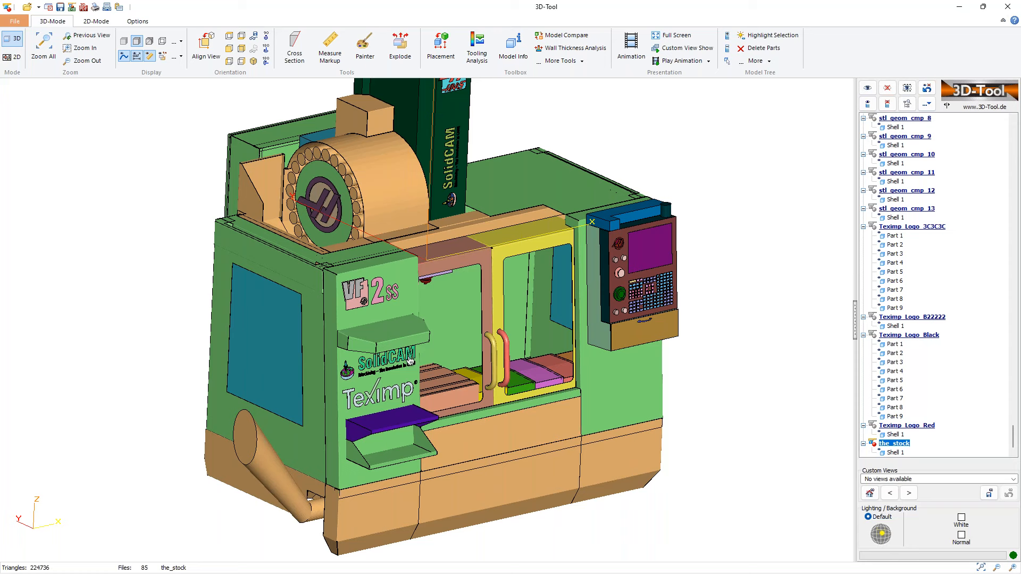
{"action": "left_click_drag", "start_coordinate": [402, 316], "coordinate": [430, 336]}
{"action": "scroll", "coordinate": [411, 306], "scroll_direction": "up", "scroll_amount": 3}
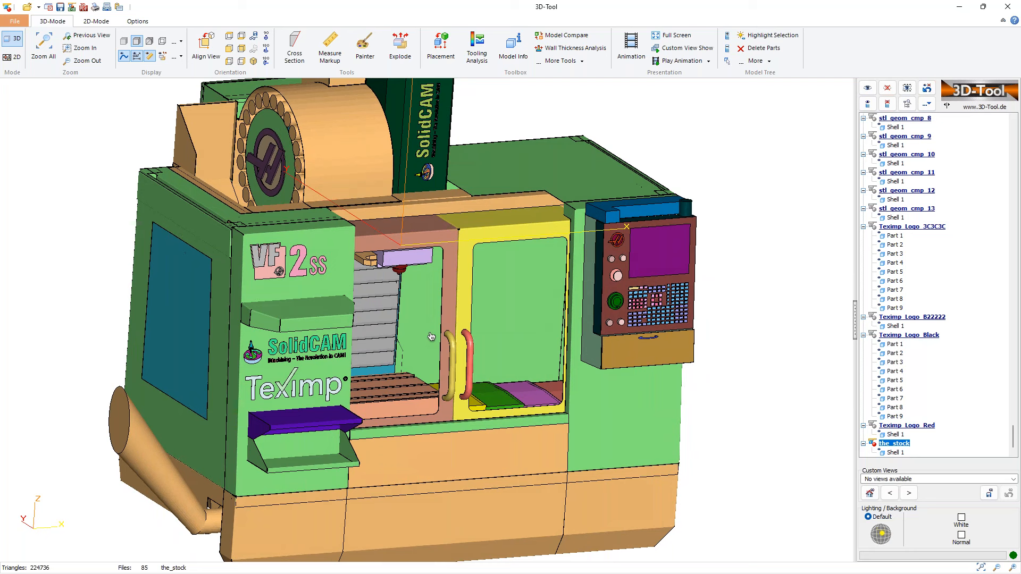
{"action": "left_click_drag", "start_coordinate": [424, 317], "coordinate": [397, 311]}
{"action": "right_click_drag", "start_coordinate": [474, 447], "coordinate": [470, 411]}
{"action": "scroll", "coordinate": [459, 420], "scroll_direction": "up", "scroll_amount": 1}
{"action": "scroll", "coordinate": [458, 421], "scroll_direction": "down", "scroll_amount": 2}
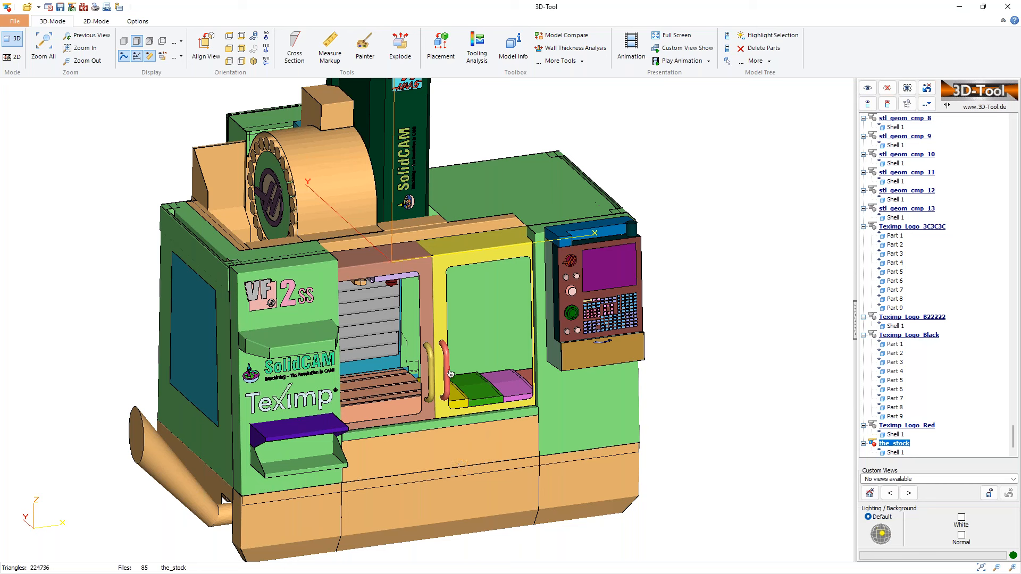
Show the 3D-Tool model of the VF2SS machine with the single rotary unit mounted on the table
{"action": "mouse_move", "coordinate": [411, 564]}
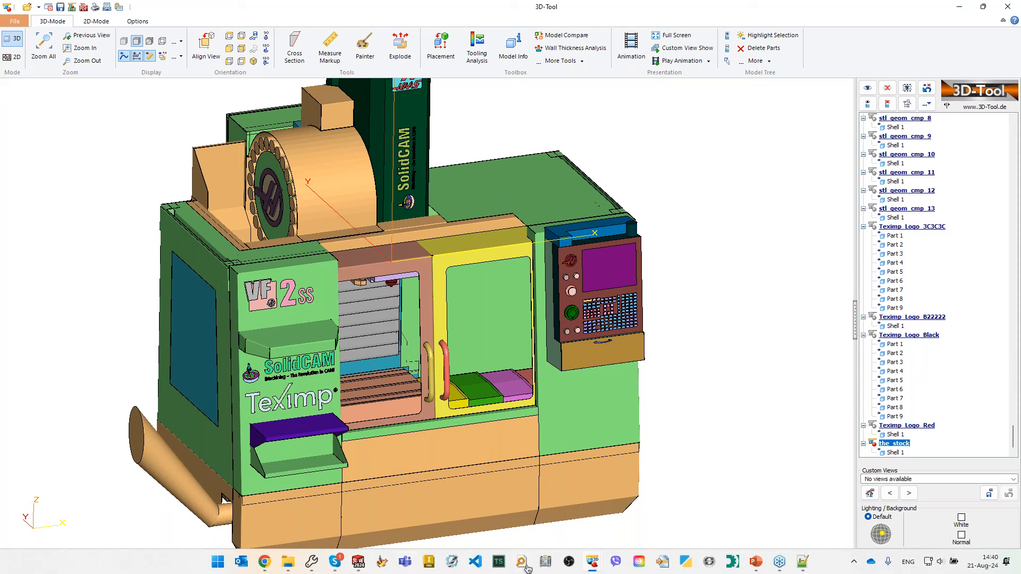
{"action": "mouse_move", "coordinate": [595, 564]}
{"action": "left_click", "coordinate": [570, 514]}
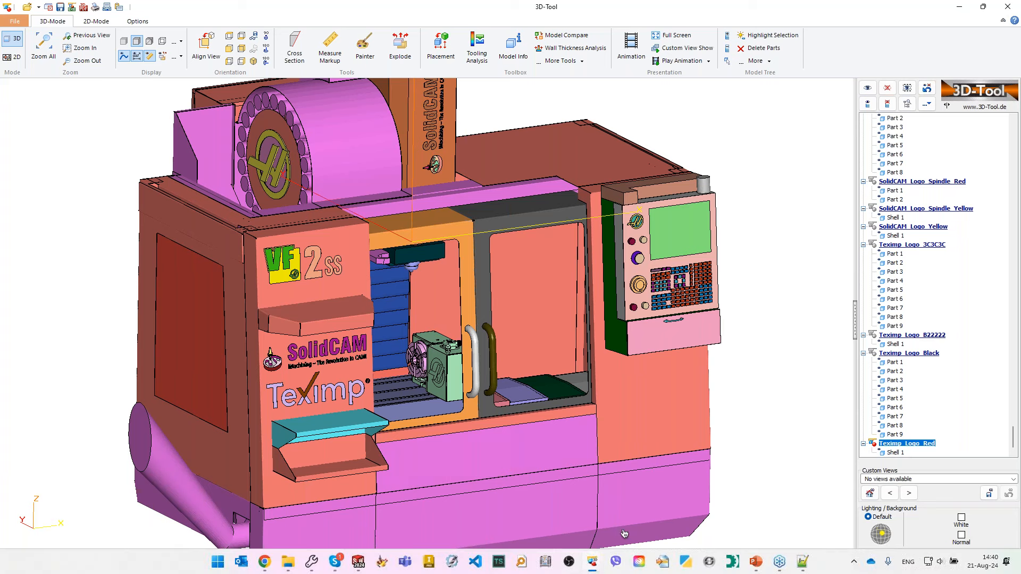
Show the VF2SS machine model with the TRT160 tilting rotary table and examine the unit and the whole machine
{"action": "left_click", "coordinate": [689, 524]}
{"action": "left_click_drag", "start_coordinate": [431, 350], "coordinate": [449, 380]}
{"action": "right_click_drag", "start_coordinate": [448, 380], "coordinate": [483, 380]}
{"action": "left_click_drag", "start_coordinate": [483, 380], "coordinate": [400, 345]}
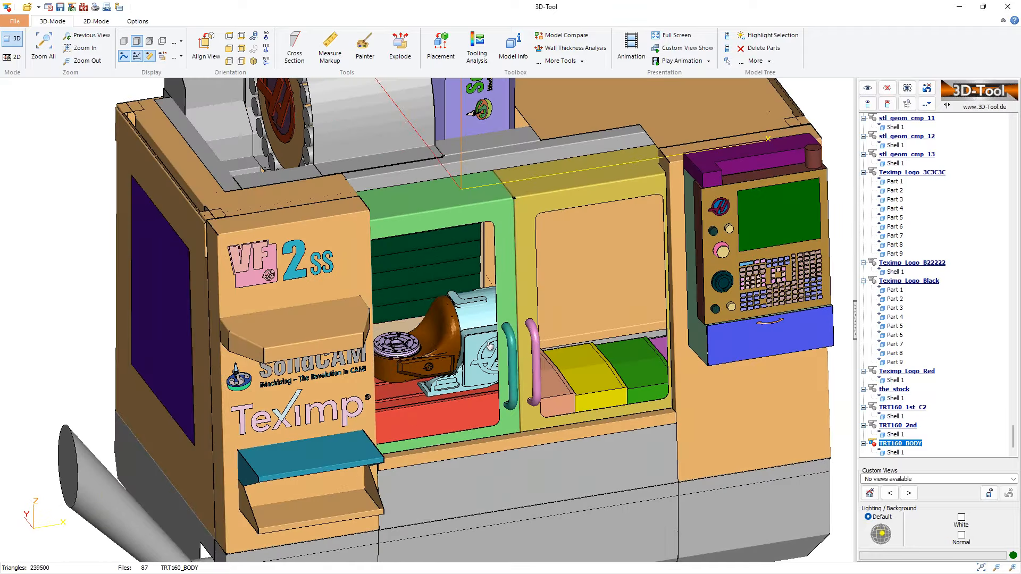
{"action": "scroll", "coordinate": [490, 344], "scroll_direction": "down", "scroll_amount": 5}
{"action": "left_click_drag", "start_coordinate": [491, 361], "coordinate": [440, 437]}
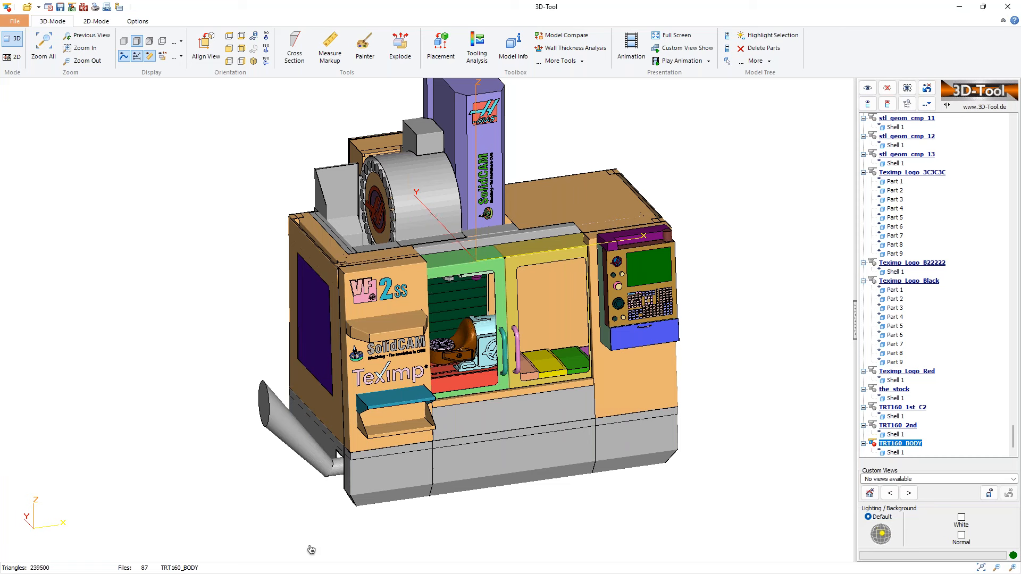
Switch to the Webinar folder in File Explorer and open its Configurations folder
{"action": "mouse_move", "coordinate": [296, 566]}
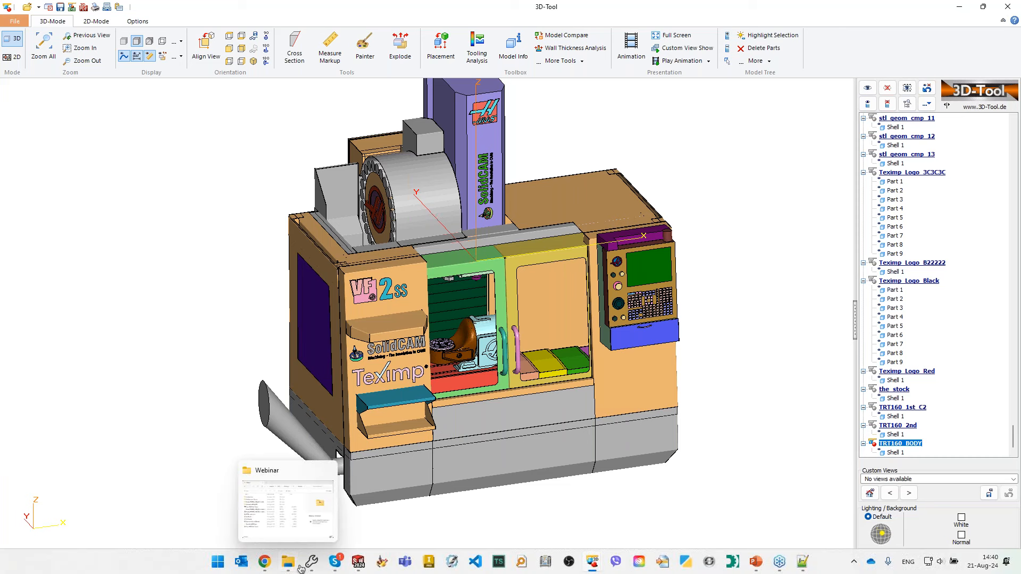
{"action": "left_click", "coordinate": [294, 501]}
{"action": "left_click_drag", "start_coordinate": [489, 140], "coordinate": [472, 143]}
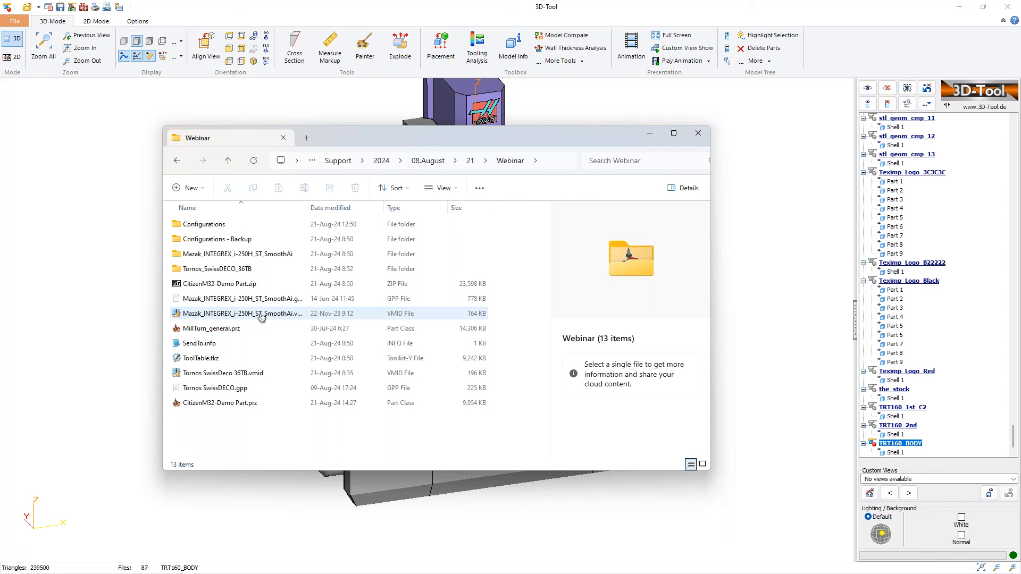
{"action": "double_click", "coordinate": [208, 224]}
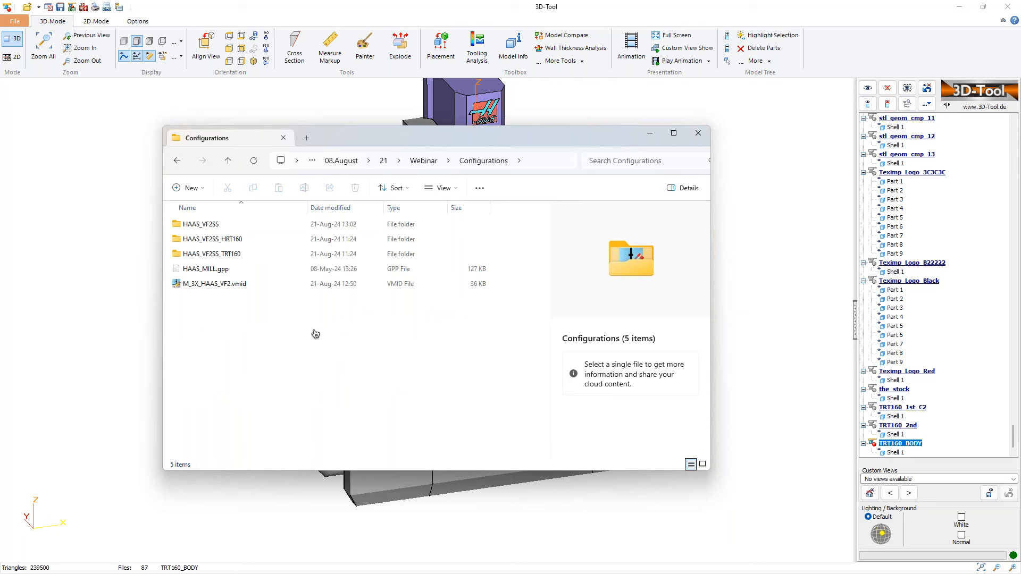
Point out M_3X_HAAS_VF2.vmid, HAAS_MILL.gpp and the three HAAS_VF2SS machine folders by selecting them
{"action": "left_click", "coordinate": [240, 284]}
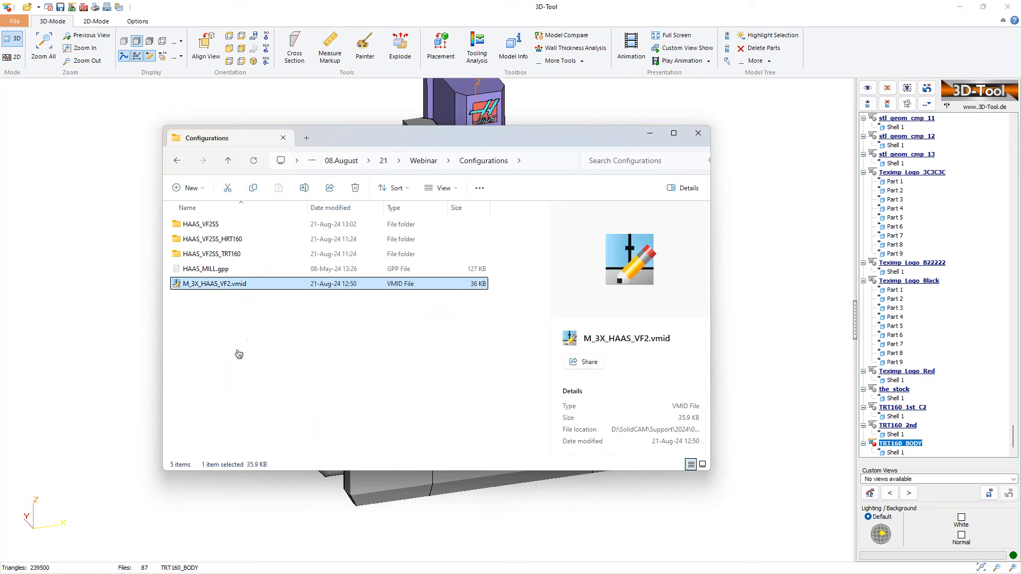
{"action": "key", "text": "Up"}
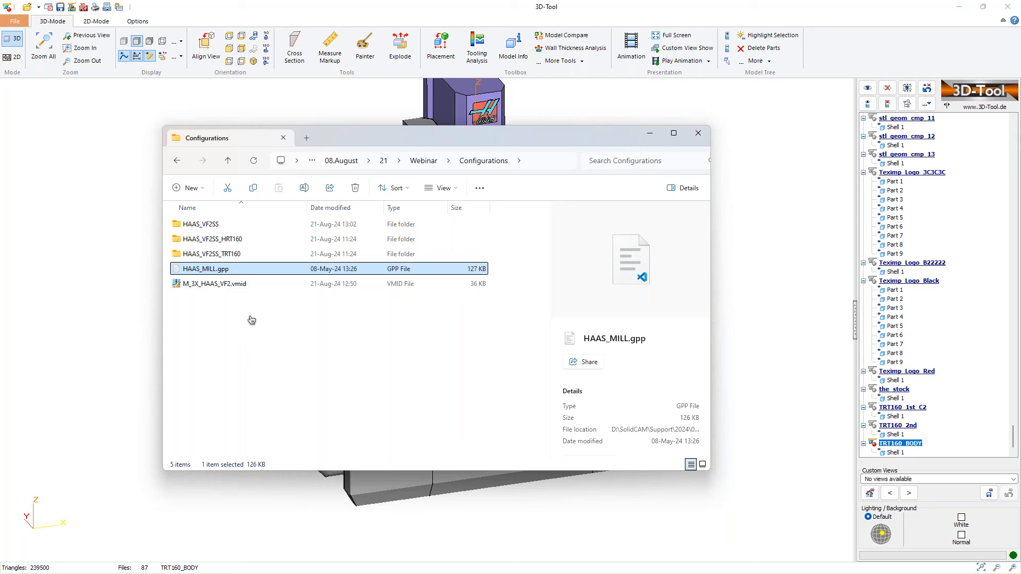
{"action": "left_click", "coordinate": [187, 226]}
{"action": "left_click", "coordinate": [200, 254], "text": "shift"}
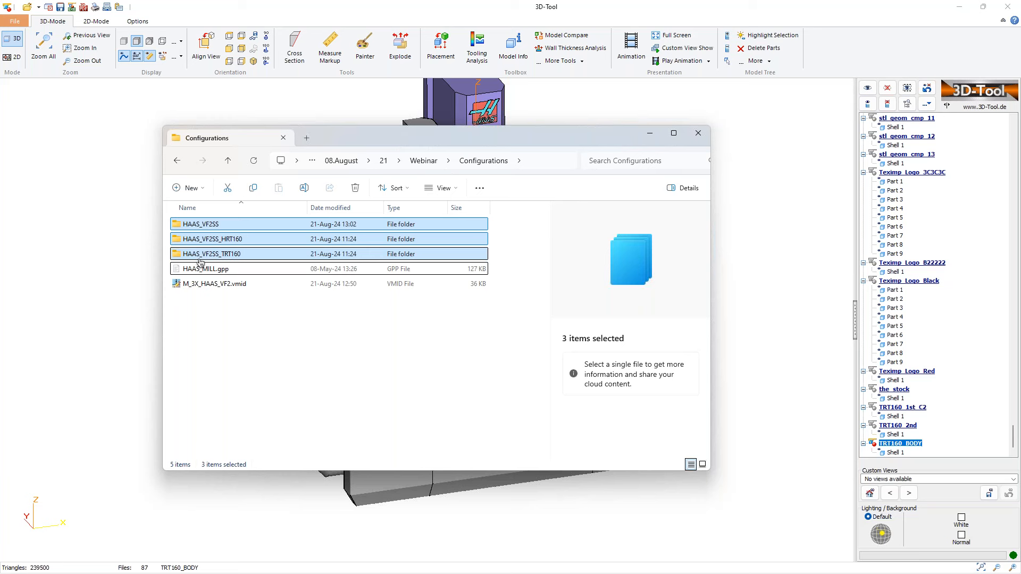
{"action": "left_click", "coordinate": [315, 381]}
Reposition the Configurations window and highlight the HAAS_VF2SS, HAAS_VF2SS_HRT160 and HAAS_VF2SS_TRT160 folders one by one
{"action": "left_click_drag", "start_coordinate": [477, 142], "coordinate": [466, 194]}
{"action": "left_click", "coordinate": [197, 279]}
{"action": "left_click", "coordinate": [202, 295]}
{"action": "left_click", "coordinate": [204, 309]}
{"action": "left_click", "coordinate": [202, 295]}
{"action": "left_click", "coordinate": [198, 280]}
{"action": "left_click", "coordinate": [202, 295]}
{"action": "left_click", "coordinate": [203, 310]}
{"action": "left_click", "coordinate": [287, 407]}
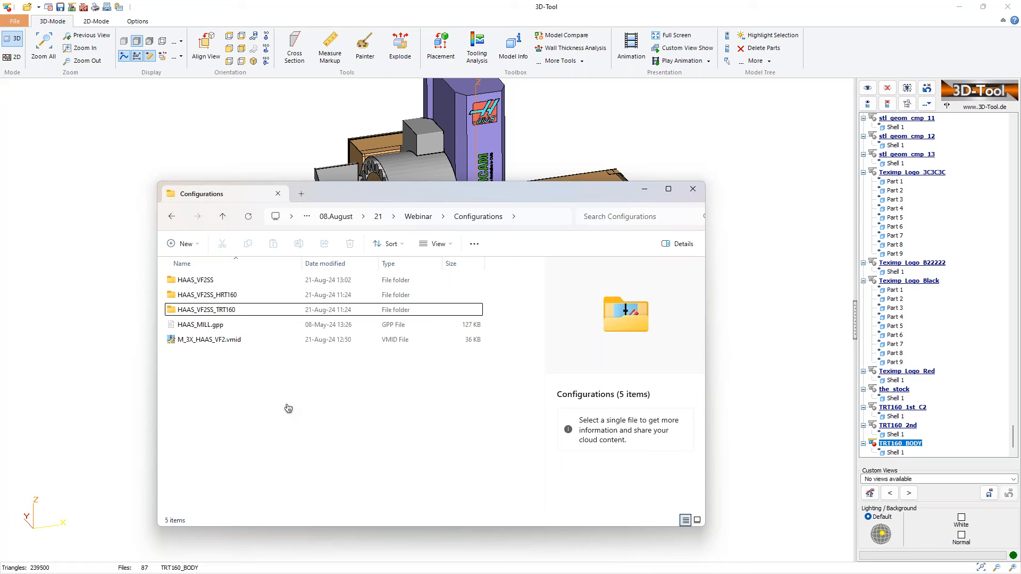
{"action": "double_click", "coordinate": [229, 342]}
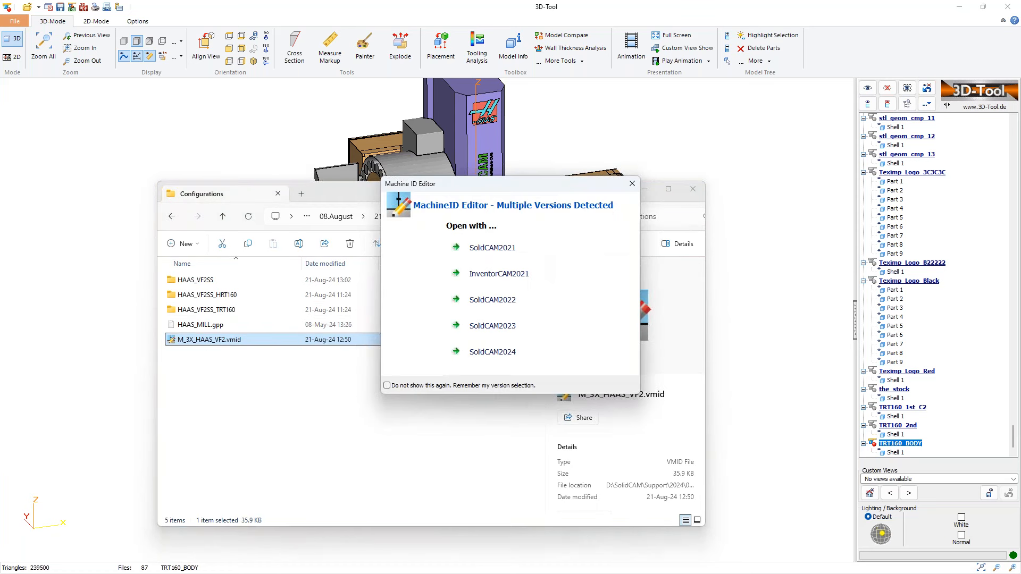
{"action": "left_click", "coordinate": [505, 353]}
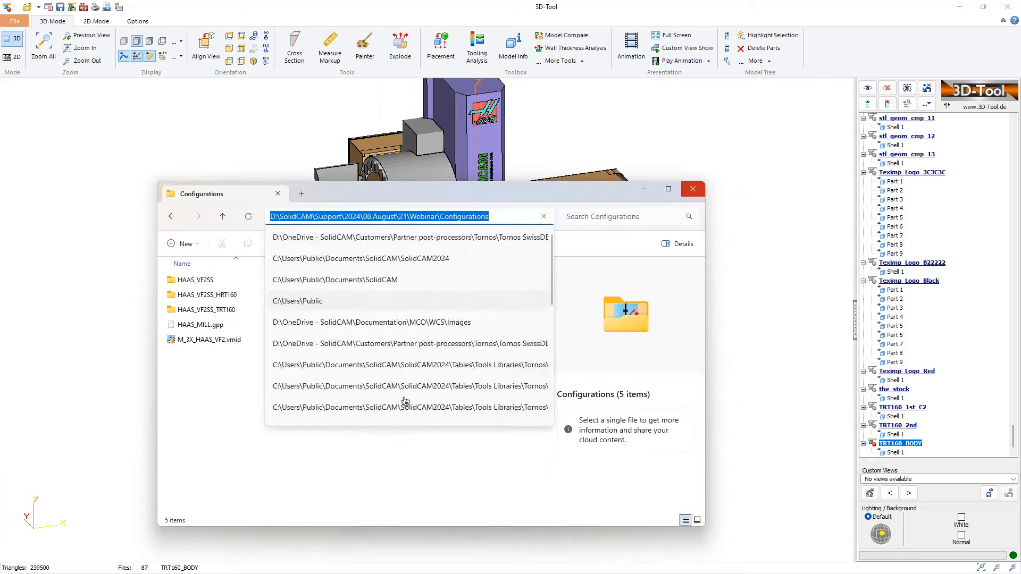
{"action": "left_click", "coordinate": [349, 467]}
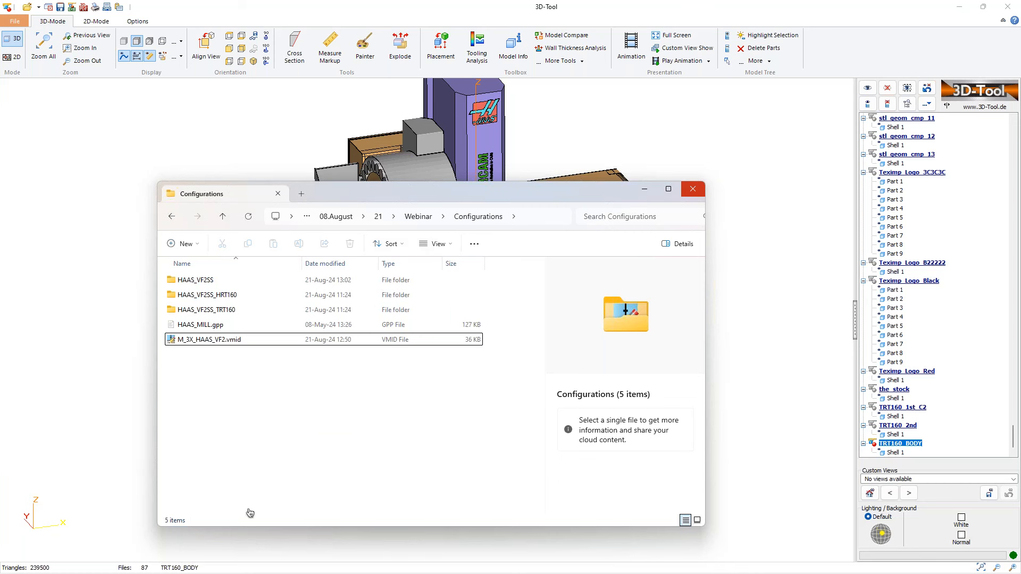
{"action": "left_click", "coordinate": [318, 566]}
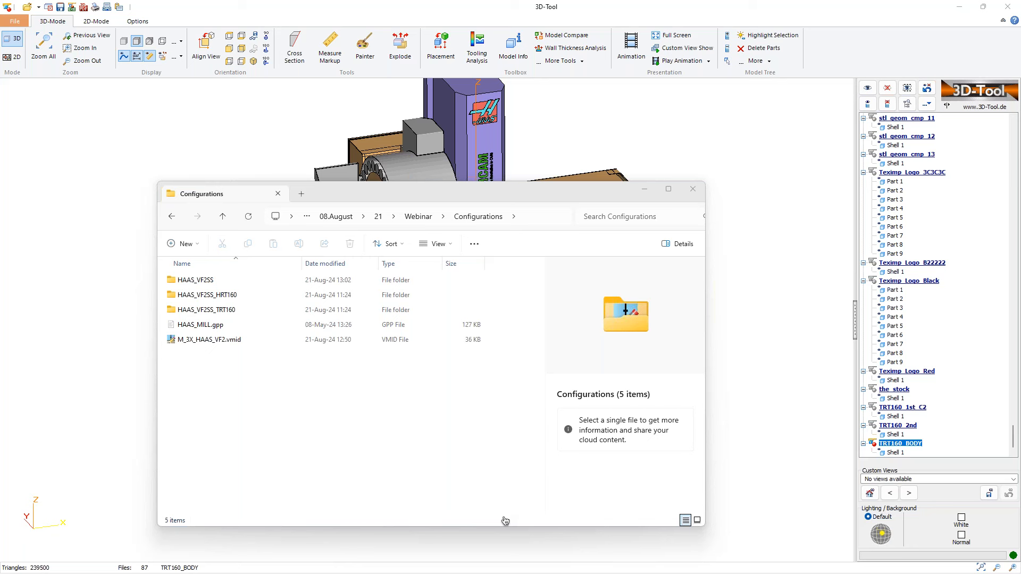
{"action": "left_click", "coordinate": [365, 451]}
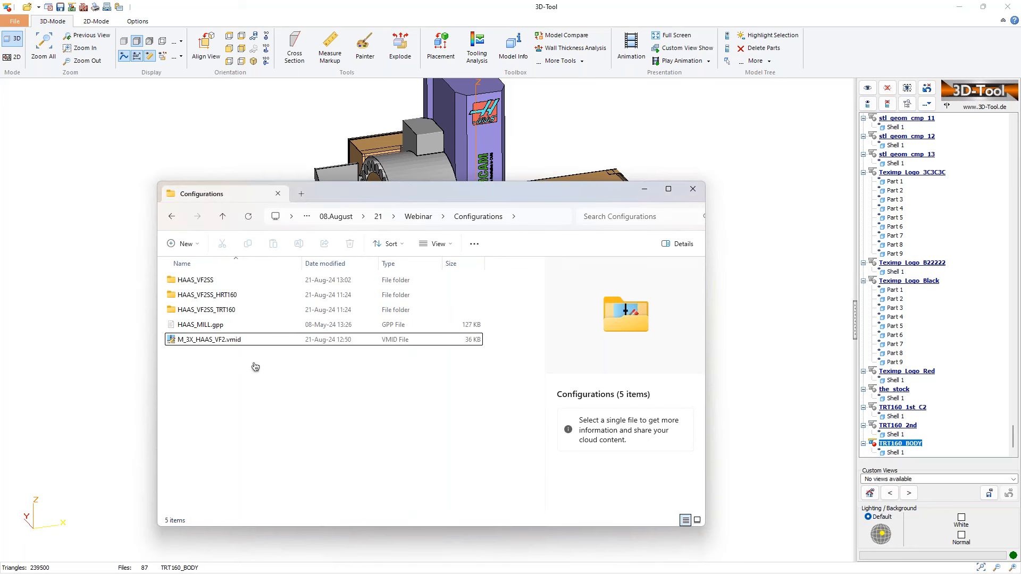
Open M_3X_HAAS_VF2.vmid in the SolidCAM2024 version of the Machine ID Editor
{"action": "left_click", "coordinate": [218, 327]}
{"action": "left_click", "coordinate": [226, 343]}
{"action": "double_click", "coordinate": [225, 343]}
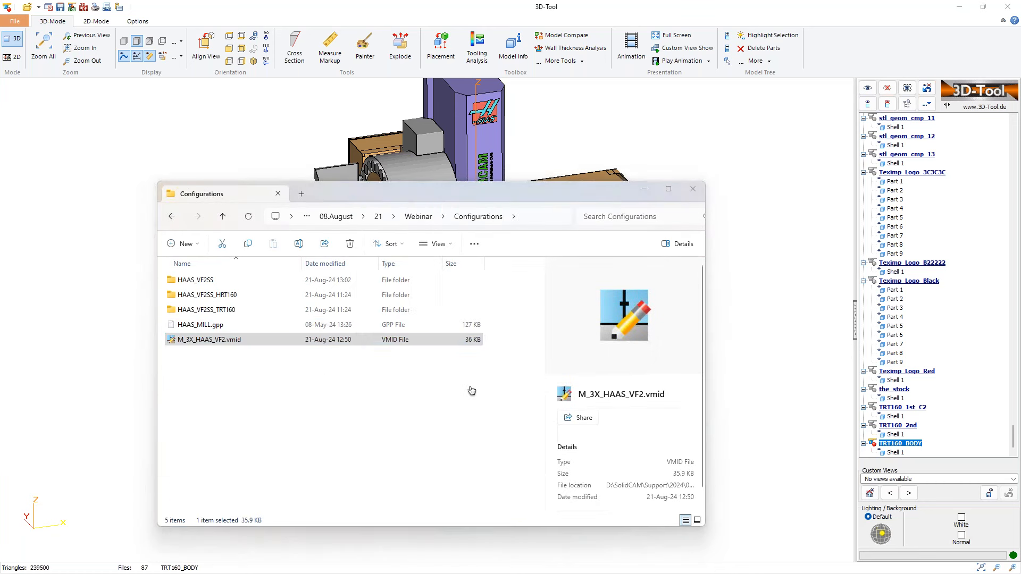
{"action": "left_click", "coordinate": [498, 355]}
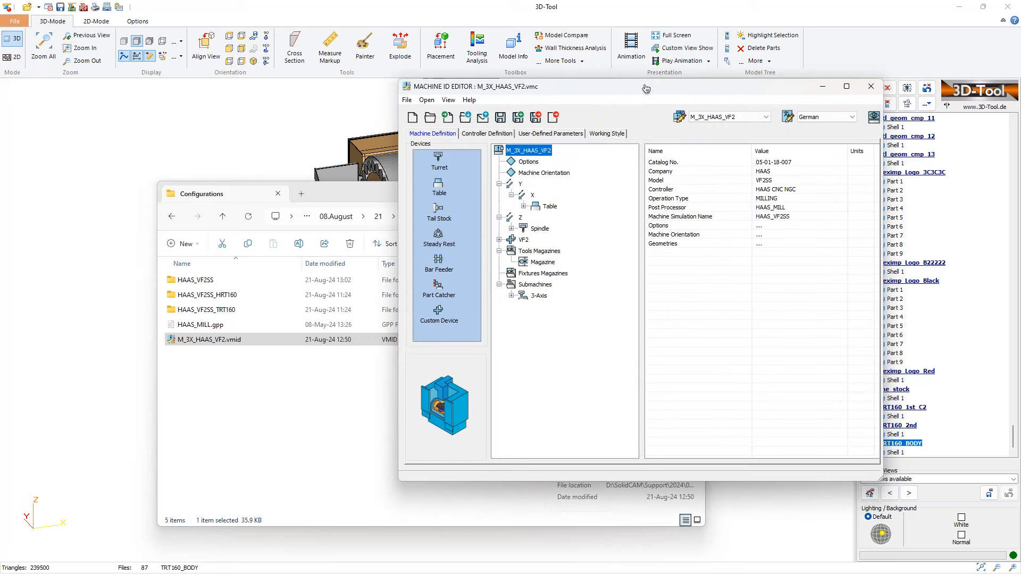
Arrange the Configurations folder over half the screen and float the Machine ID Editor window so the folder's file list stays uncovered
{"action": "left_click_drag", "start_coordinate": [647, 90], "coordinate": [711, 152]}
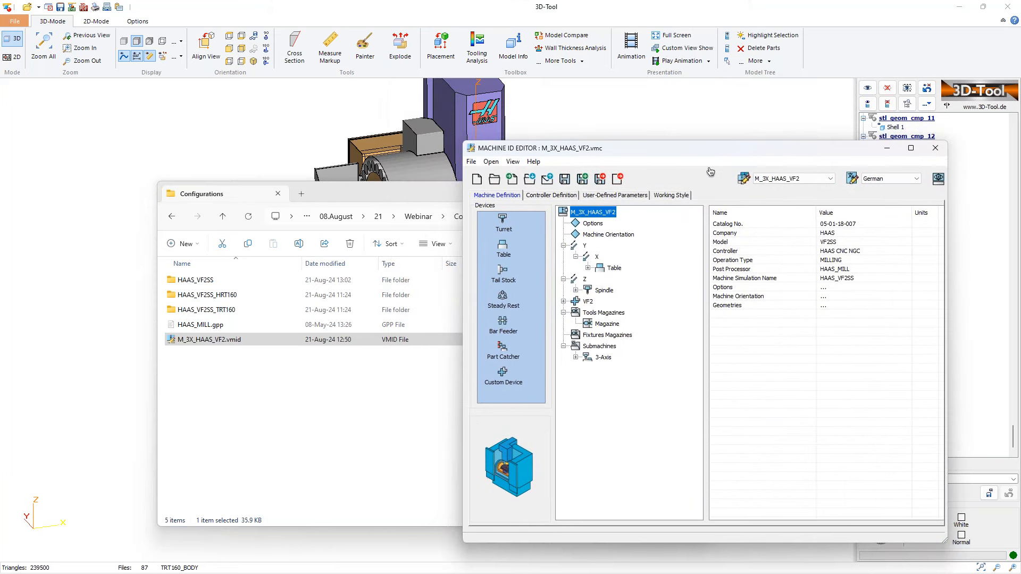
{"action": "left_click_drag", "start_coordinate": [453, 191], "coordinate": [1, 139]}
{"action": "left_click", "coordinate": [578, 226]}
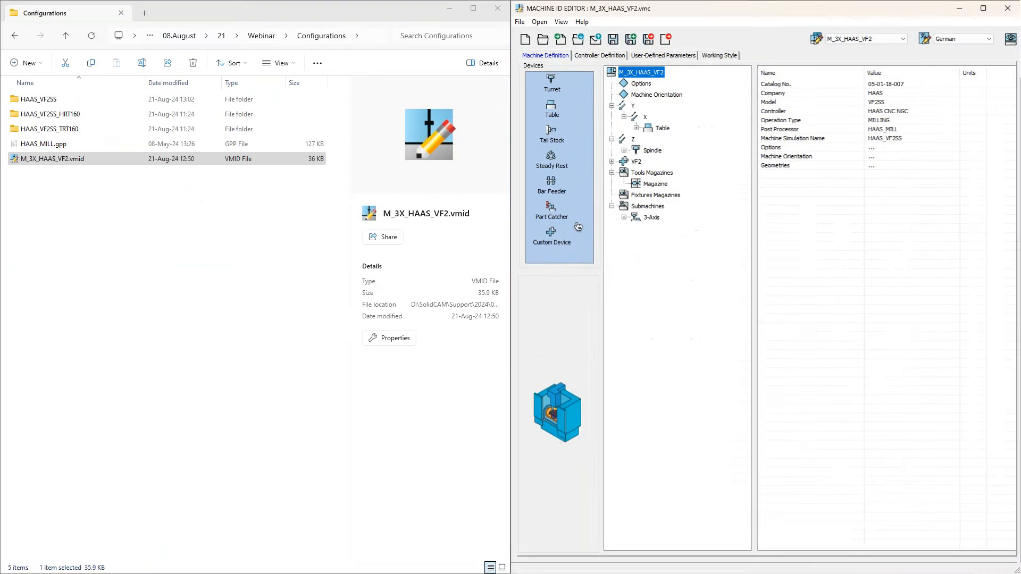
{"action": "left_click_drag", "start_coordinate": [691, 8], "coordinate": [556, 128]}
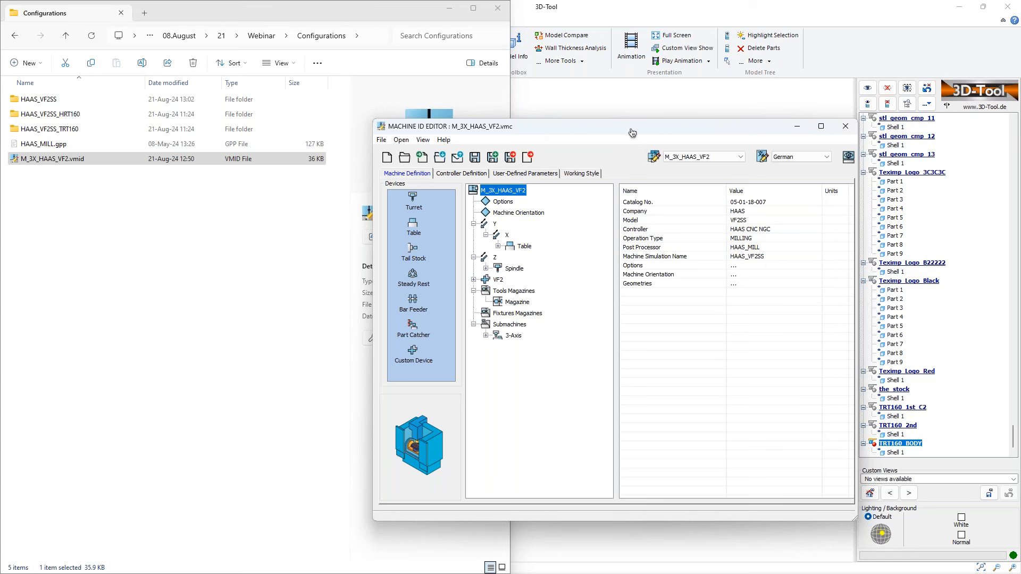
{"action": "left_click_drag", "start_coordinate": [629, 130], "coordinate": [622, 129]}
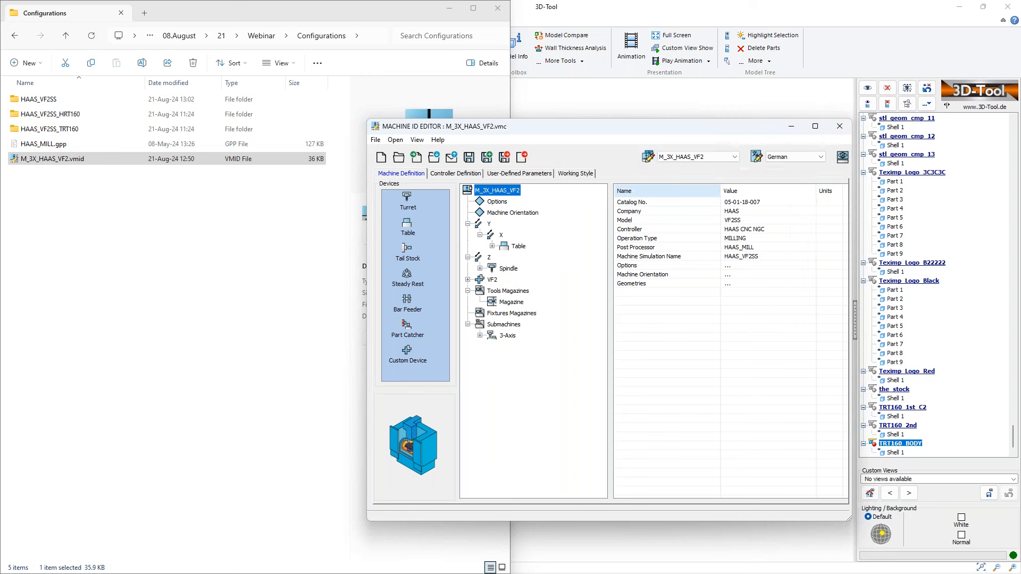
{"action": "left_click_drag", "start_coordinate": [635, 131], "coordinate": [663, 126]}
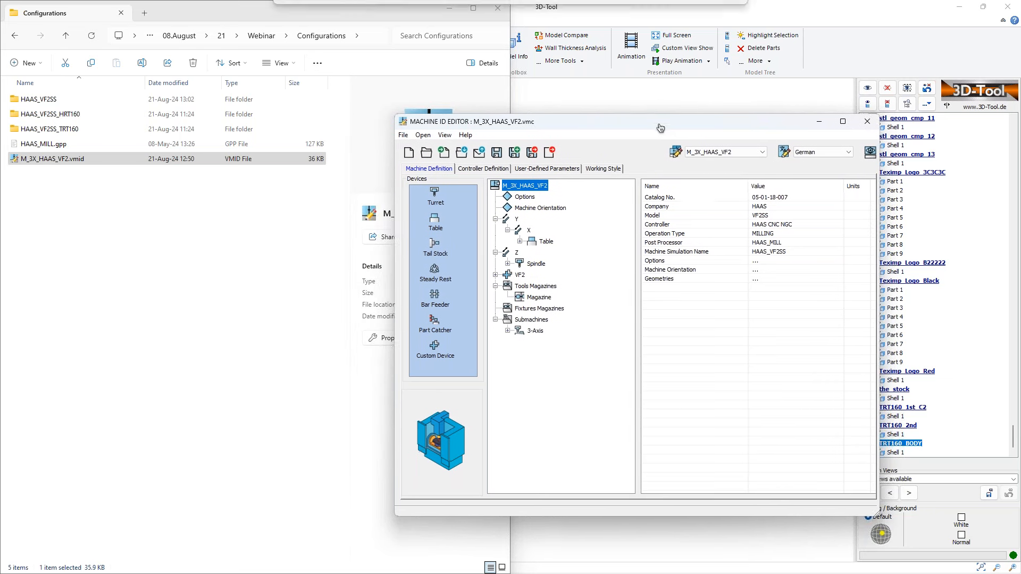
Save and close the Machine ID Editor, then reopen M_3X_HAAS_VF2.vmid from the Configurations folder
{"action": "left_click", "coordinate": [68, 162]}
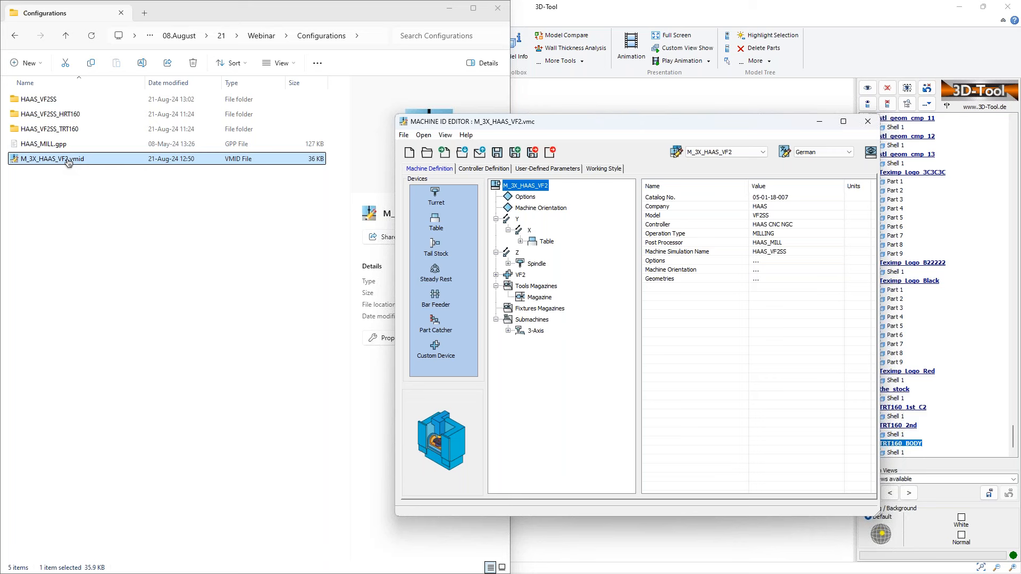
{"action": "left_click", "coordinate": [536, 156]}
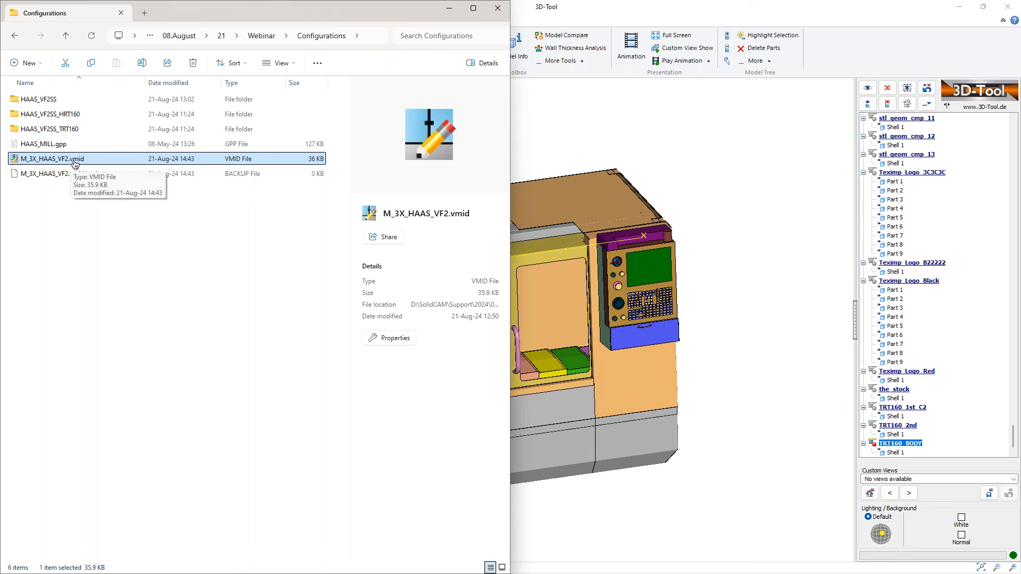
{"action": "double_click", "coordinate": [74, 164]}
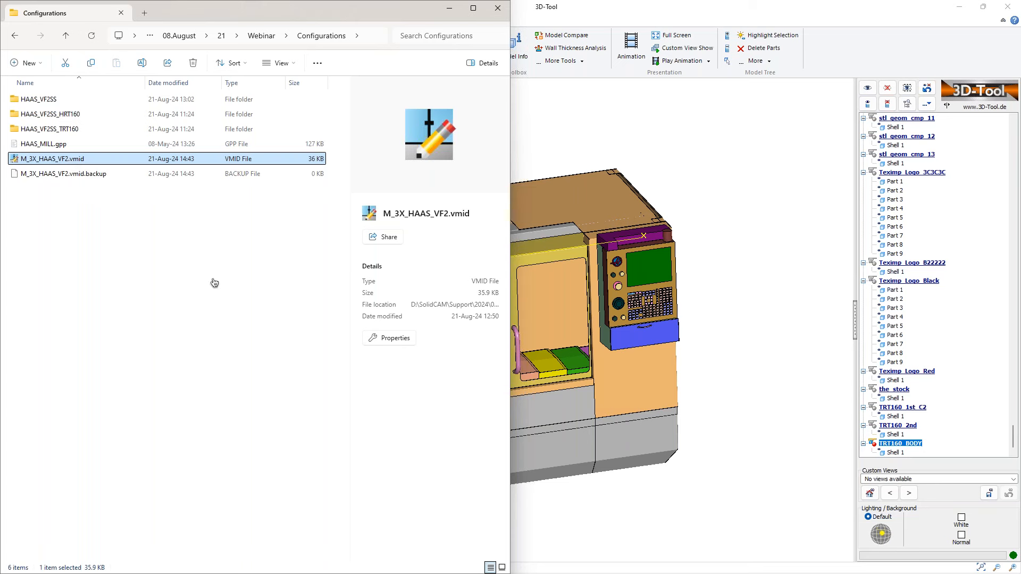
{"action": "left_click", "coordinate": [486, 352]}
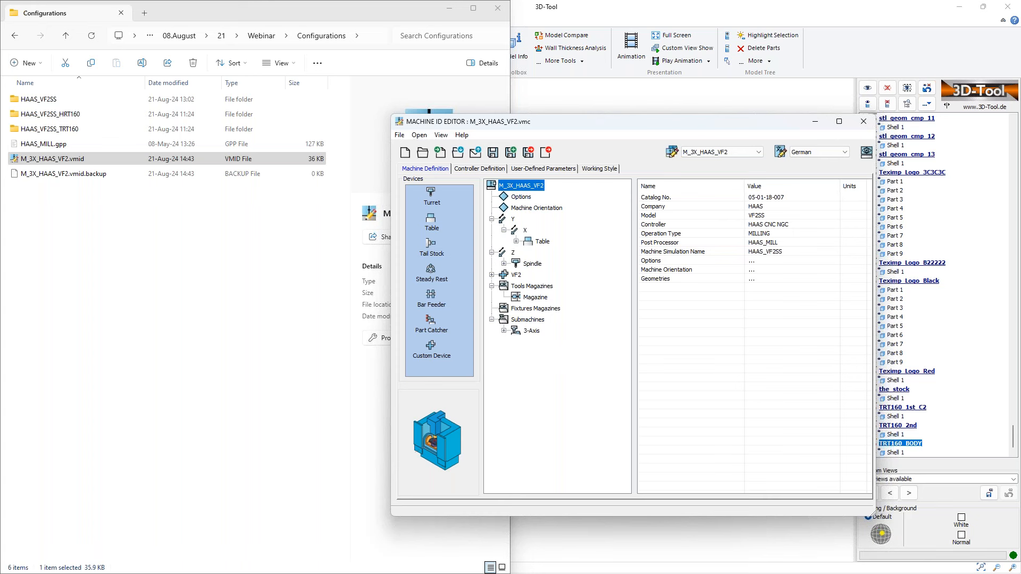
Set English as the machine ID's only language in the Language Manager, then save and close the editor
{"action": "left_click", "coordinate": [499, 169]}
{"action": "left_click", "coordinate": [539, 169]}
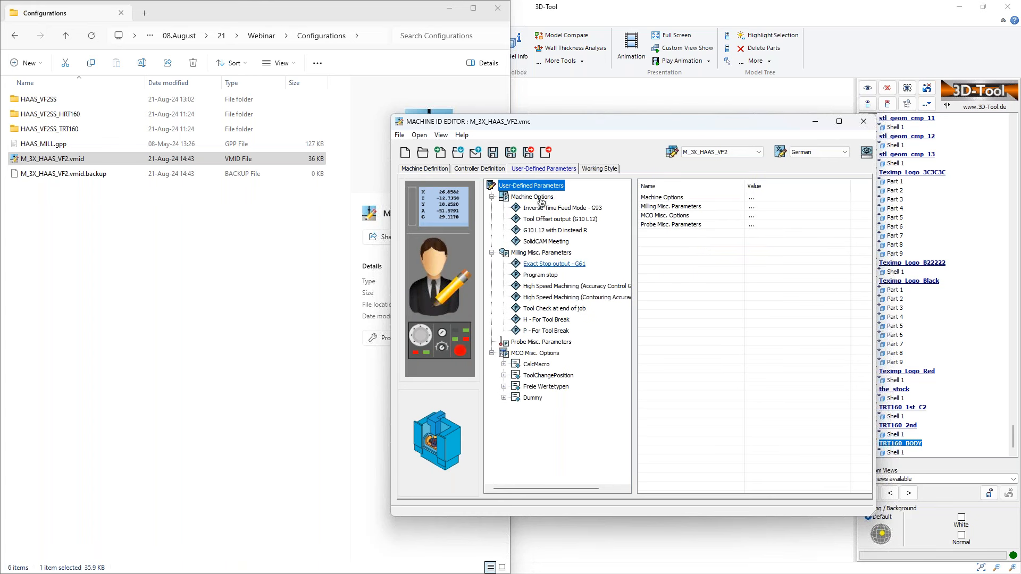
{"action": "left_click", "coordinate": [419, 171]}
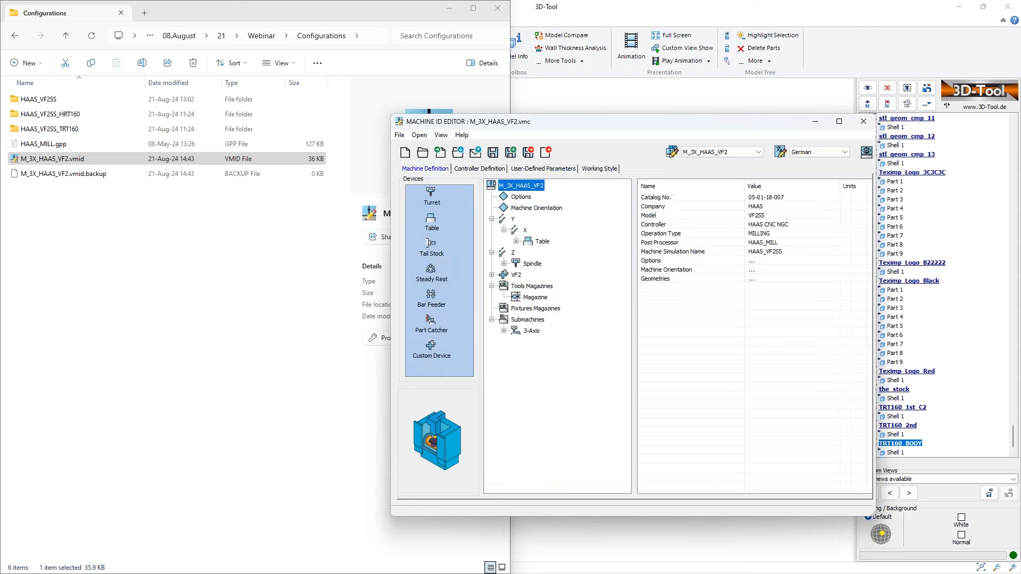
{"action": "left_click", "coordinate": [780, 152]}
{"action": "left_click", "coordinate": [590, 305]}
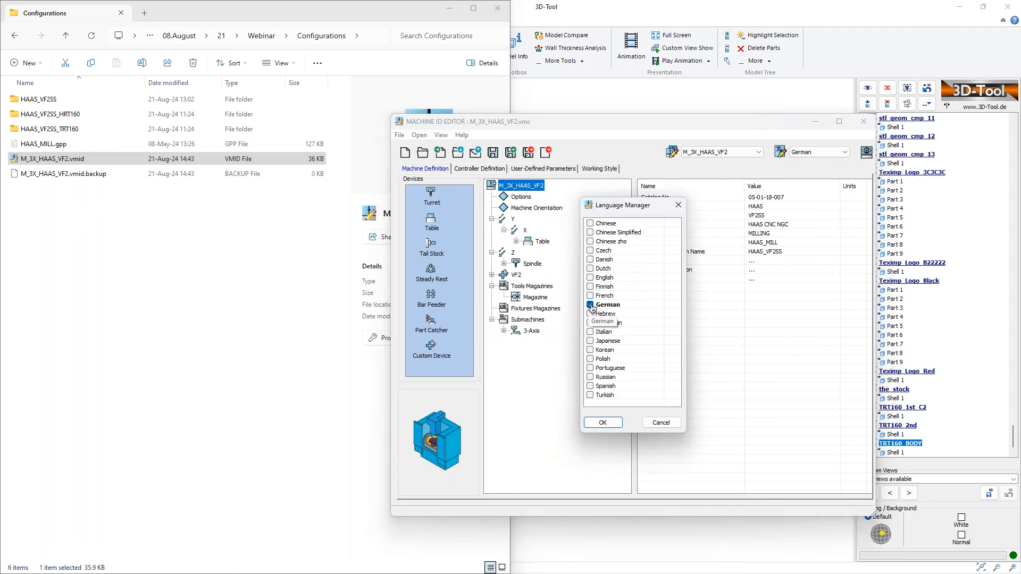
{"action": "left_click", "coordinate": [590, 278]}
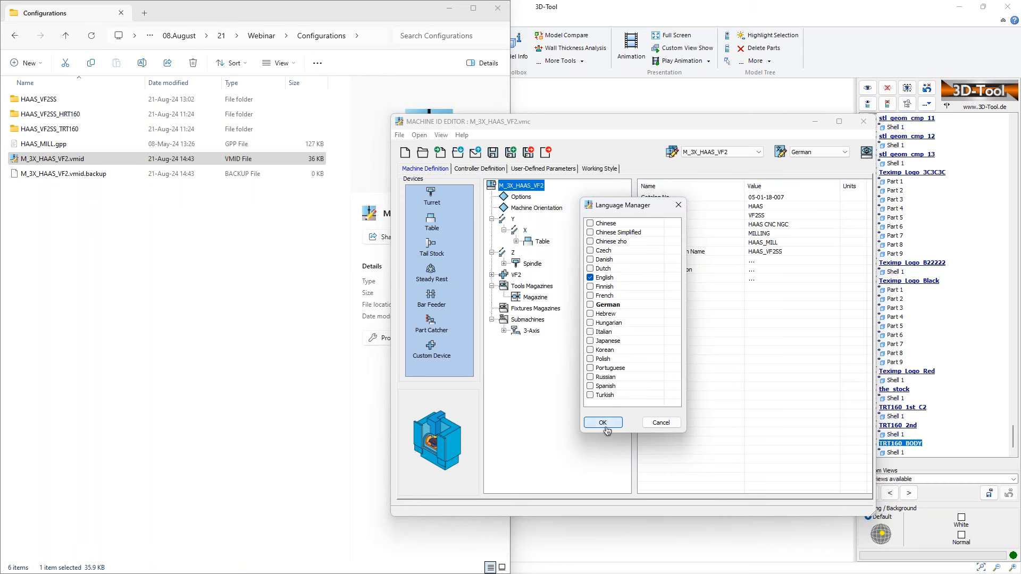
{"action": "left_click", "coordinate": [605, 423]}
{"action": "left_click", "coordinate": [528, 153]}
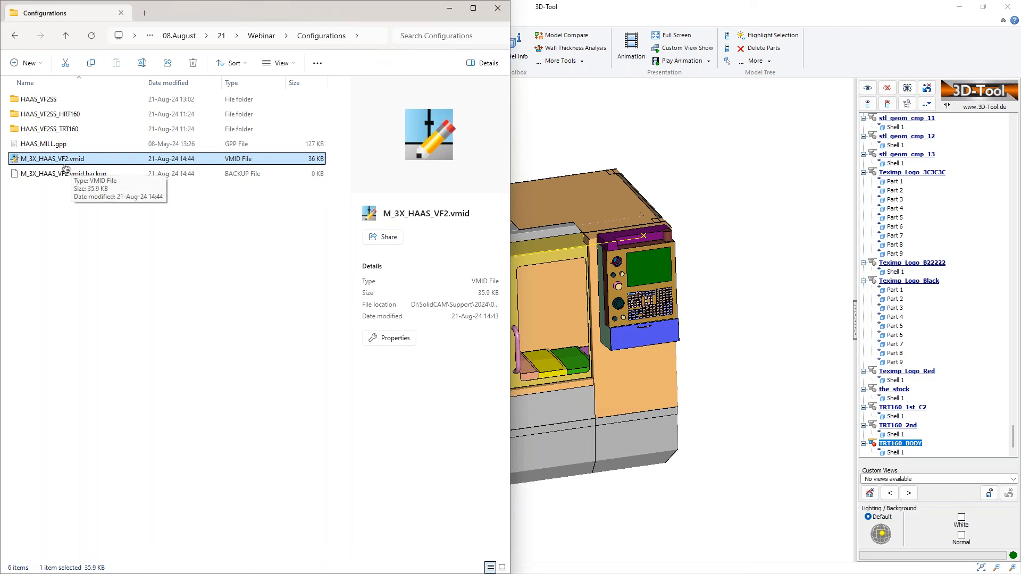
Reopen M_3X_HAAS_VF2.vmid and add two new configurations based on M_3X_HAAS_VF2 in the VMC Manager
{"action": "left_click", "coordinate": [495, 351]}
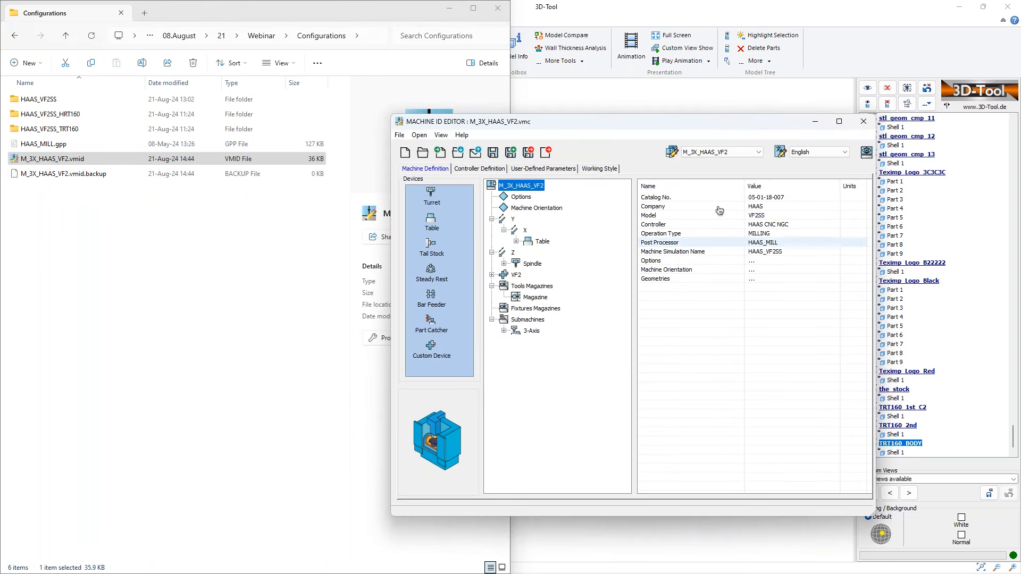
{"action": "left_click_drag", "start_coordinate": [710, 121], "coordinate": [703, 116]}
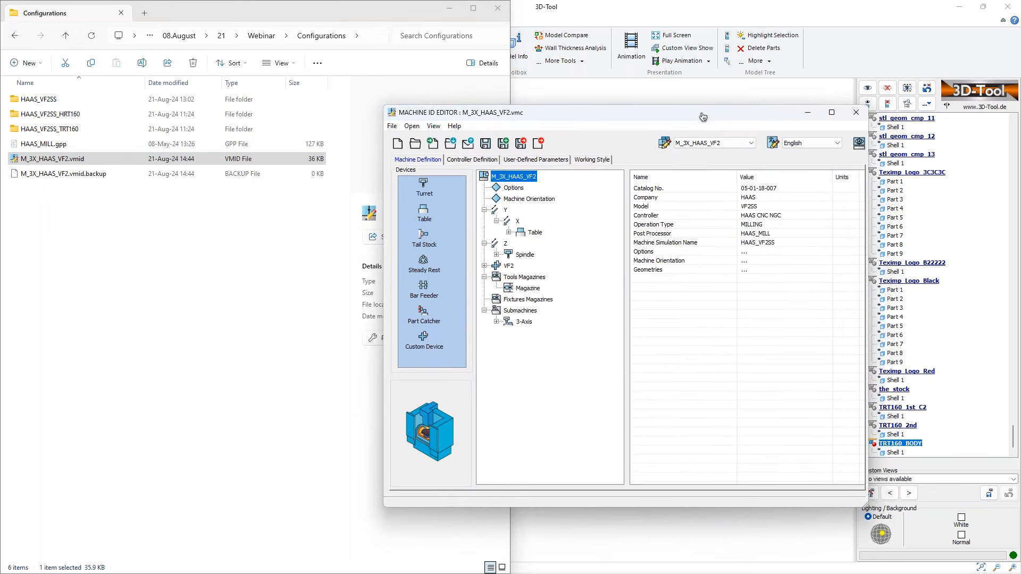
{"action": "left_click", "coordinate": [665, 147]}
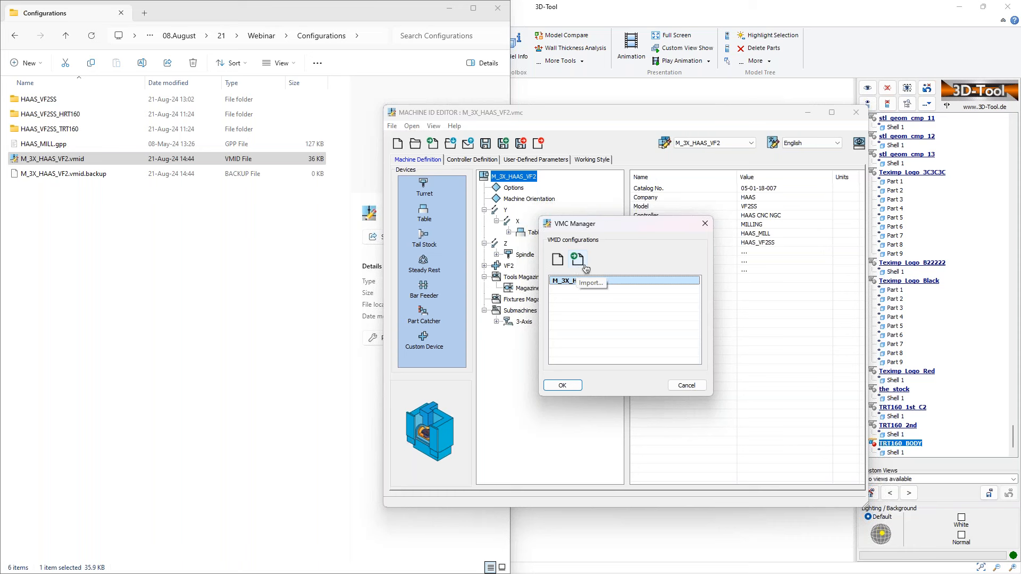
{"action": "left_click", "coordinate": [558, 261]}
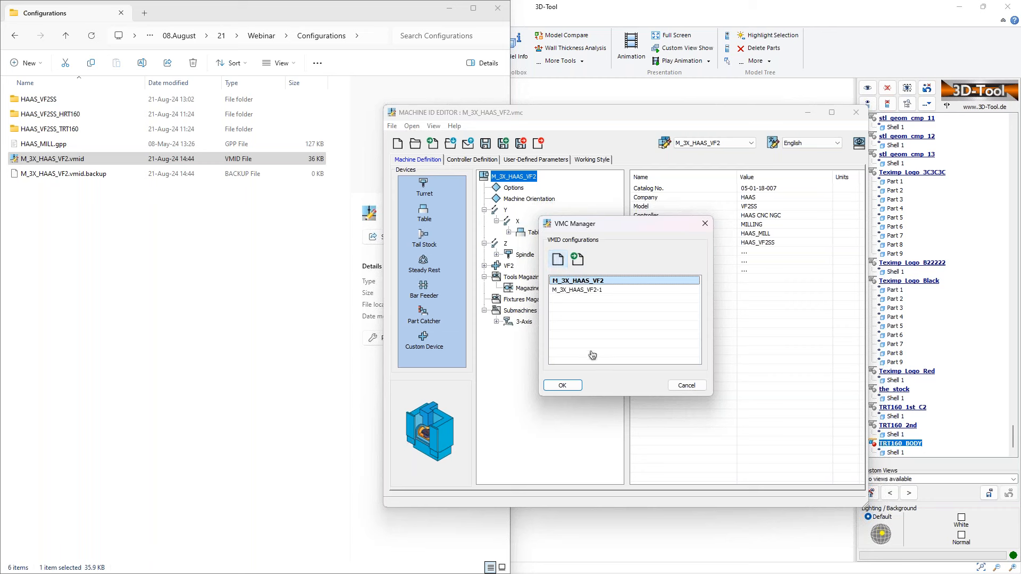
{"action": "left_click", "coordinate": [596, 292]}
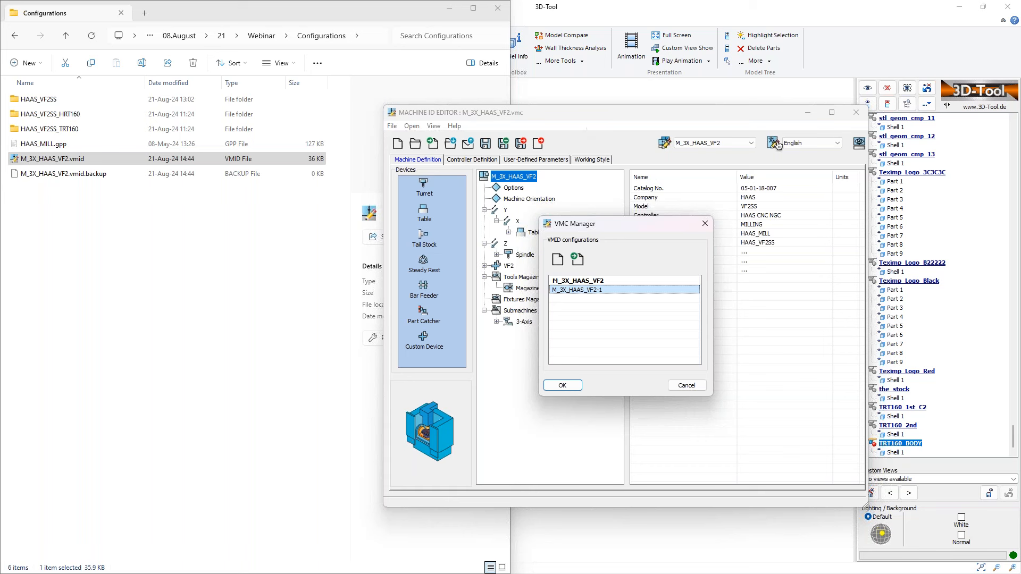
{"action": "left_click", "coordinate": [602, 282]}
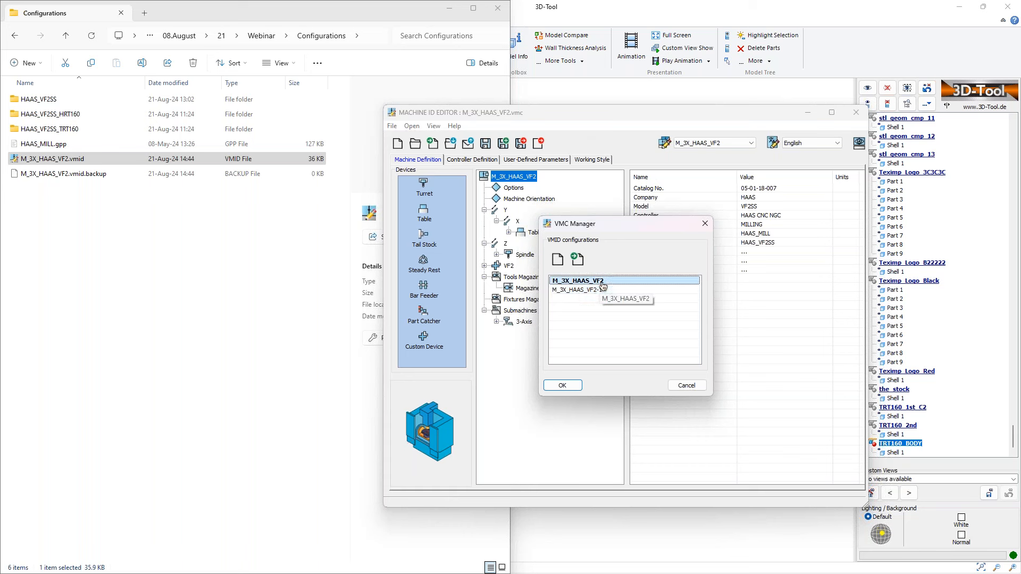
{"action": "left_click", "coordinate": [557, 259]}
Rename the first added configuration as M_3X_HAAS_VF2_HTR160
{"action": "left_click", "coordinate": [601, 291]}
{"action": "right_click", "coordinate": [599, 293]}
{"action": "left_click", "coordinate": [630, 310]}
{"action": "left_click_drag", "start_coordinate": [610, 291], "coordinate": [592, 293]}
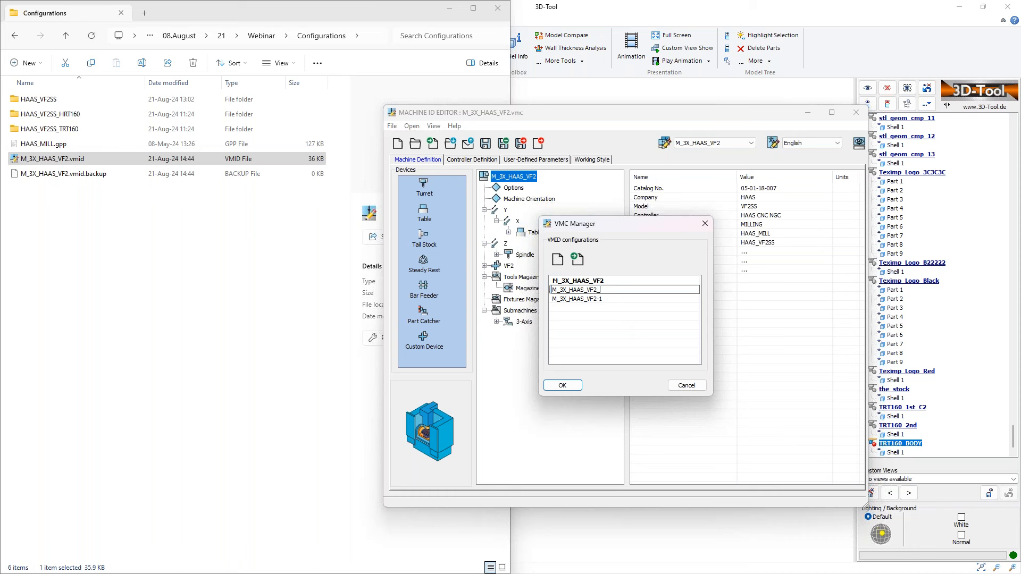
{"action": "type", "text": "2_HTR160"}
{"action": "key", "text": "Return"}
Rename the second added configuration as M_3X_HAAS_VF2_TRT160
{"action": "right_click", "coordinate": [597, 298]}
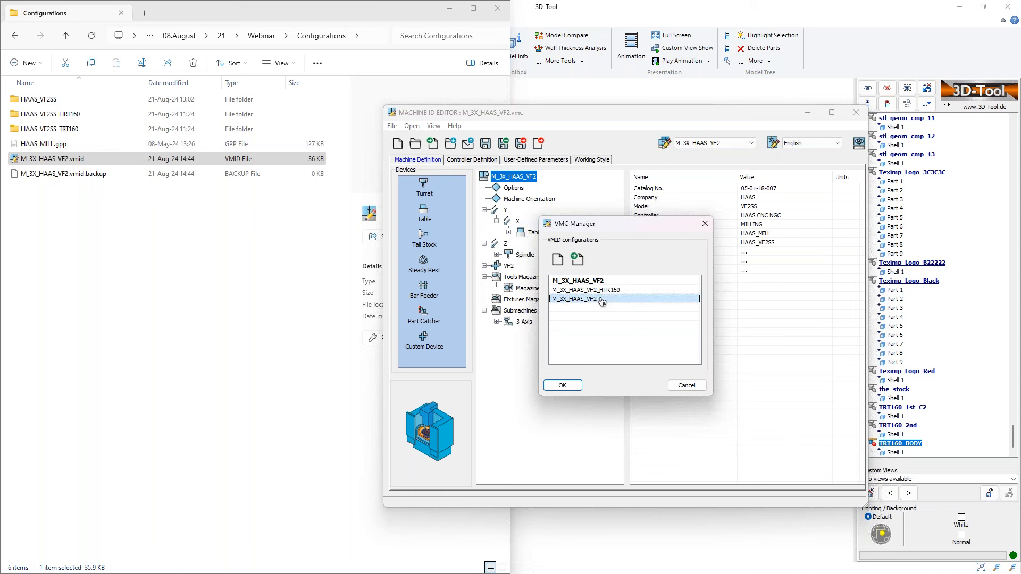
{"action": "left_click", "coordinate": [630, 317]}
{"action": "double_click", "coordinate": [600, 299]}
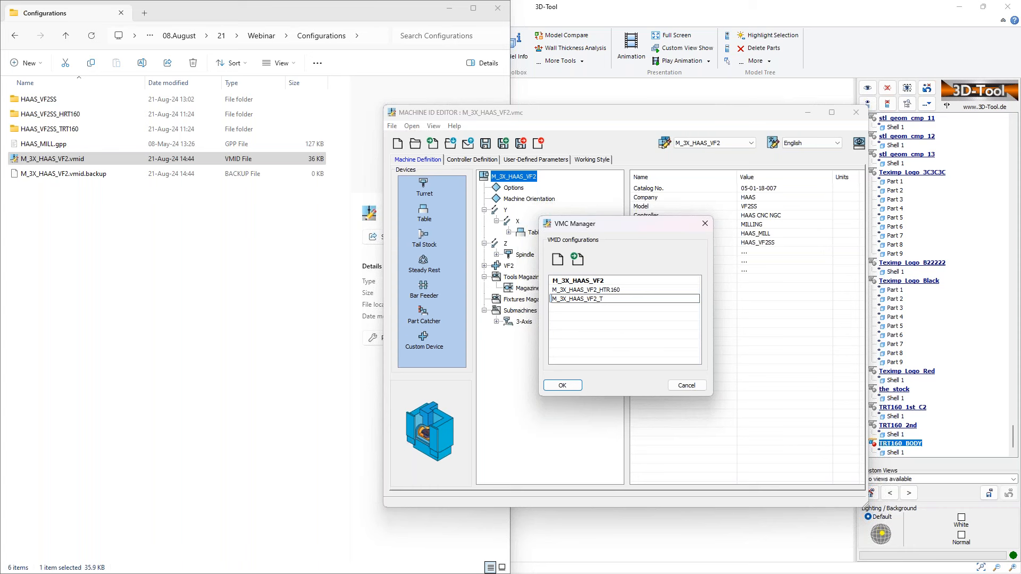
{"action": "type", "text": "2_TRT160"}
{"action": "key", "text": "Return"}
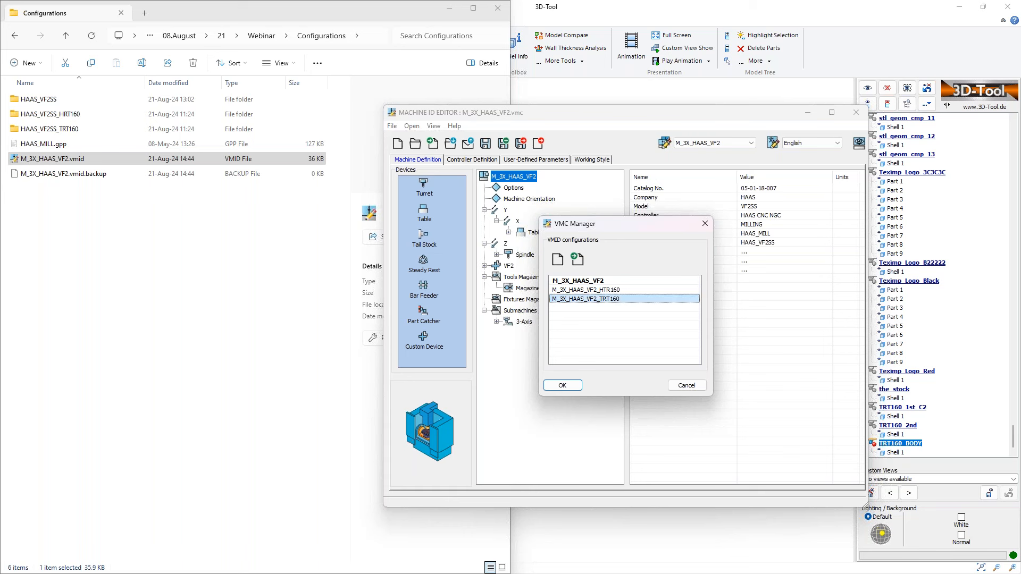
Correct the HTR160 configuration's name to M_3X_HAAS_VF2_HRT160 and accept the VMC Manager's configuration list
{"action": "left_click", "coordinate": [625, 289]}
{"action": "right_click", "coordinate": [624, 290]}
{"action": "left_click", "coordinate": [644, 313]}
{"action": "double_click", "coordinate": [608, 290]}
{"action": "left_click_drag", "start_coordinate": [605, 291], "coordinate": [603, 291]}
{"action": "type", "text": "RT"}
{"action": "left_click", "coordinate": [632, 349]}
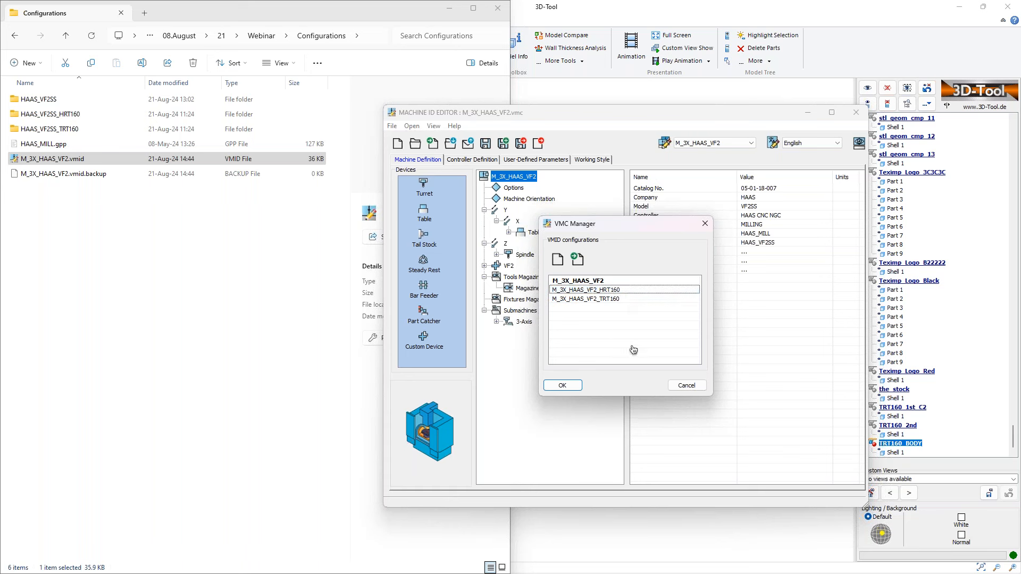
{"action": "left_click", "coordinate": [563, 386]}
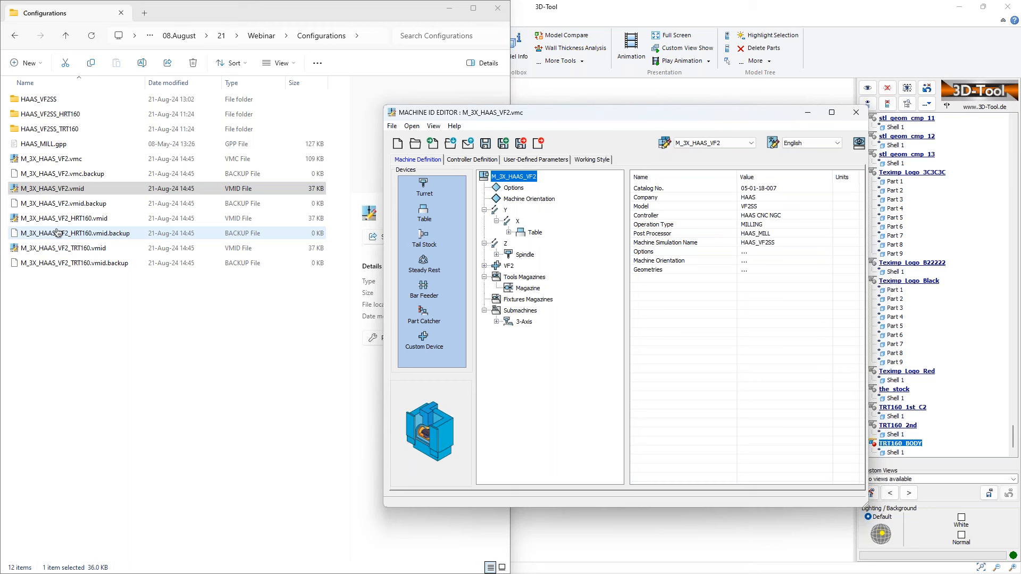
Permanently delete the four .backup files of the VMC and VMID files from the Configurations folder
{"action": "left_click", "coordinate": [83, 207]}
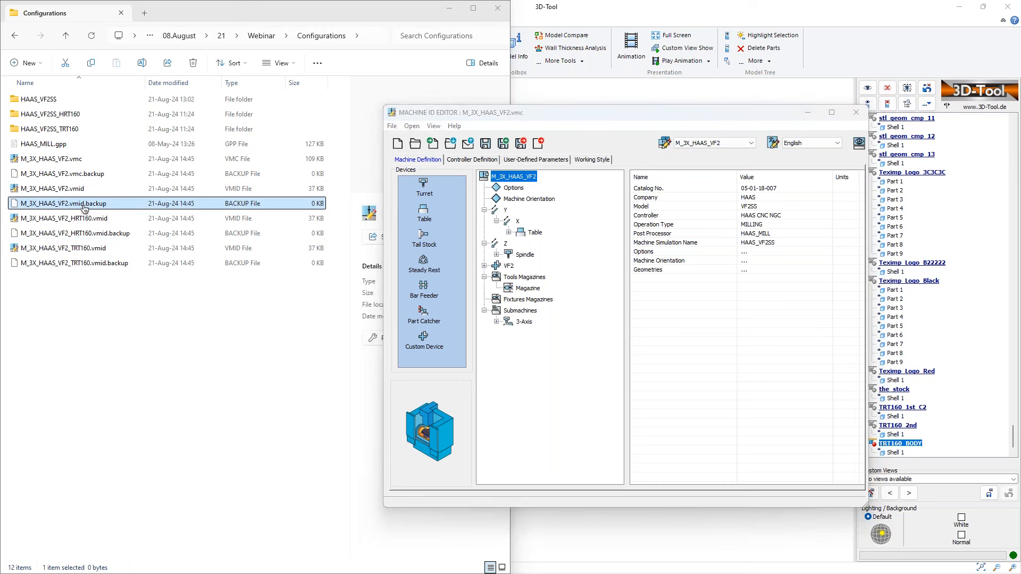
{"action": "left_click", "coordinate": [64, 174], "text": "ctrl"}
{"action": "left_click", "coordinate": [106, 262], "text": "ctrl"}
{"action": "left_click", "coordinate": [111, 233], "text": "ctrl"}
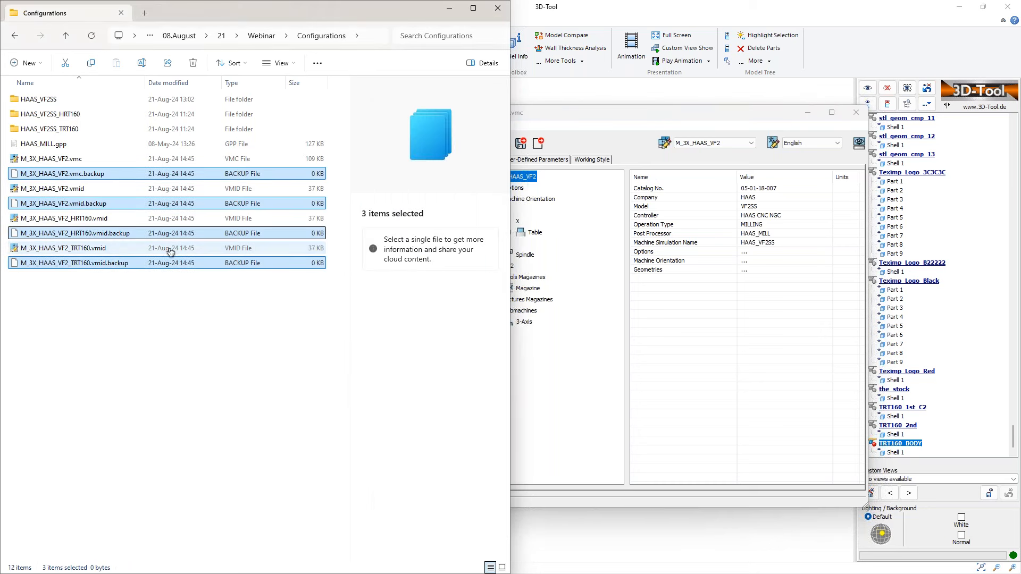
{"action": "key", "text": "shift+Delete"}
{"action": "key", "text": "Return"}
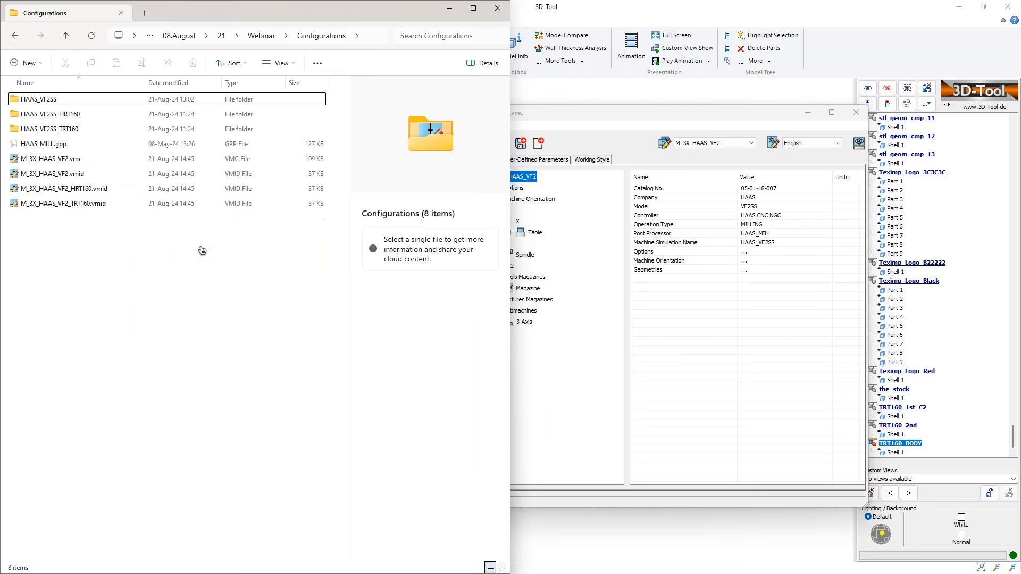
Point out the three M_3X_HAAS_VF2 .vmid files and the shared M_3X_HAAS_VF2.vmc file in the Configurations folder
{"action": "left_click", "coordinate": [629, 118]}
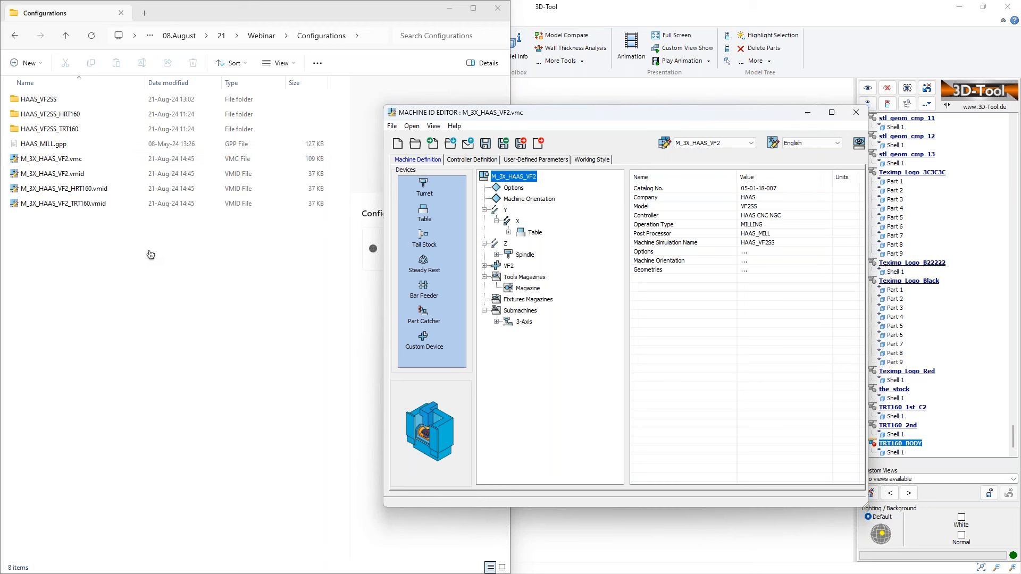
{"action": "left_click_drag", "start_coordinate": [150, 255], "coordinate": [82, 182]}
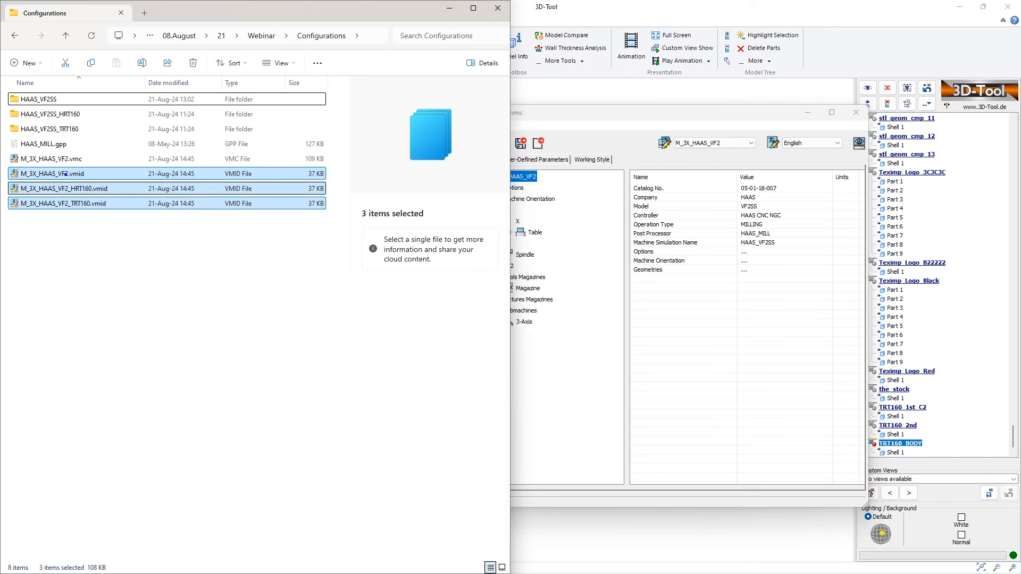
{"action": "left_click_drag", "start_coordinate": [65, 161], "coordinate": [64, 193], "text": "ctrl+shift"}
{"action": "left_click", "coordinate": [67, 159]}
{"action": "key", "text": "F2"}
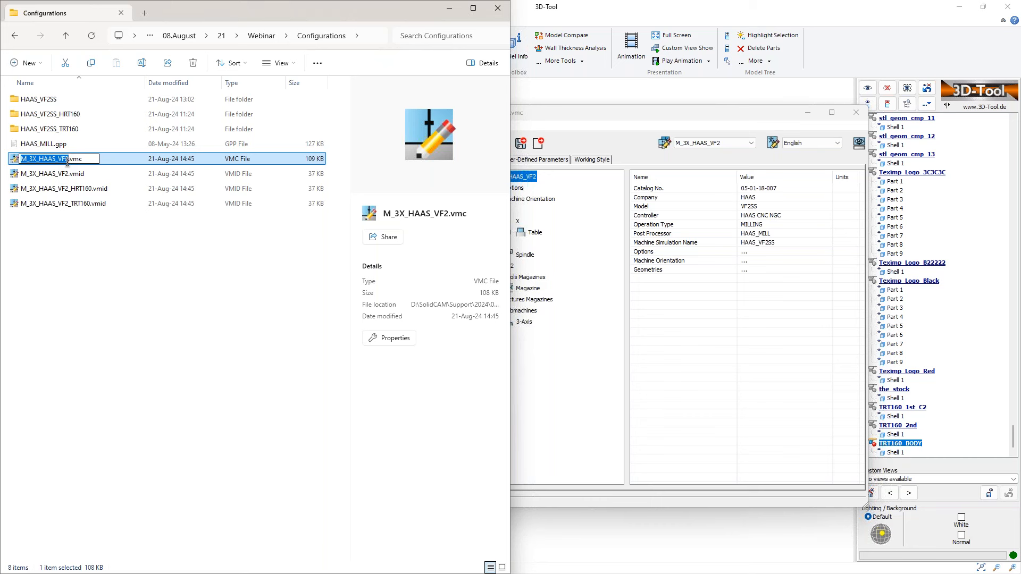
{"action": "left_click_drag", "start_coordinate": [55, 161], "coordinate": [40, 160]}
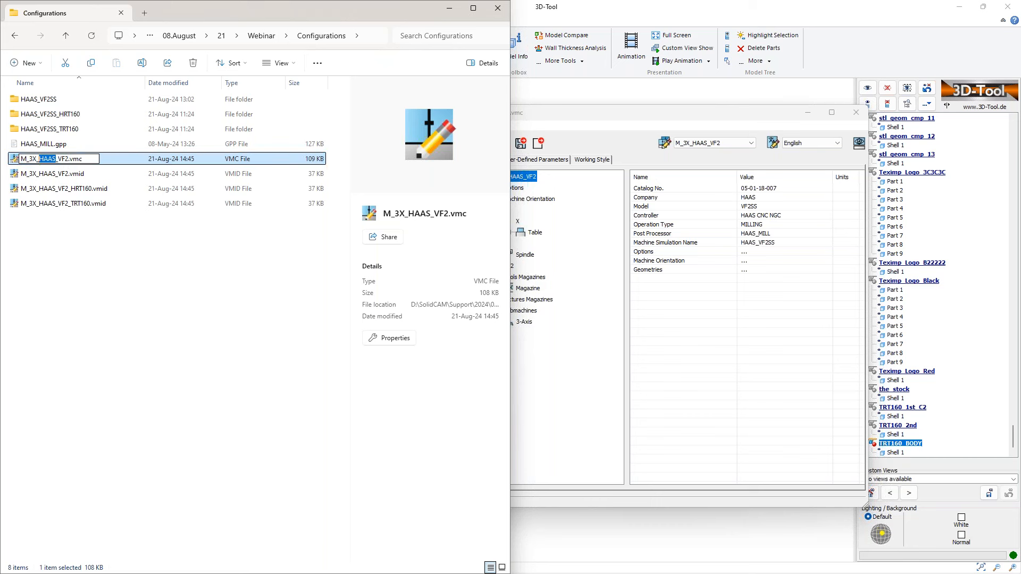
{"action": "left_click", "coordinate": [109, 290]}
{"action": "left_click_drag", "start_coordinate": [146, 276], "coordinate": [67, 180]}
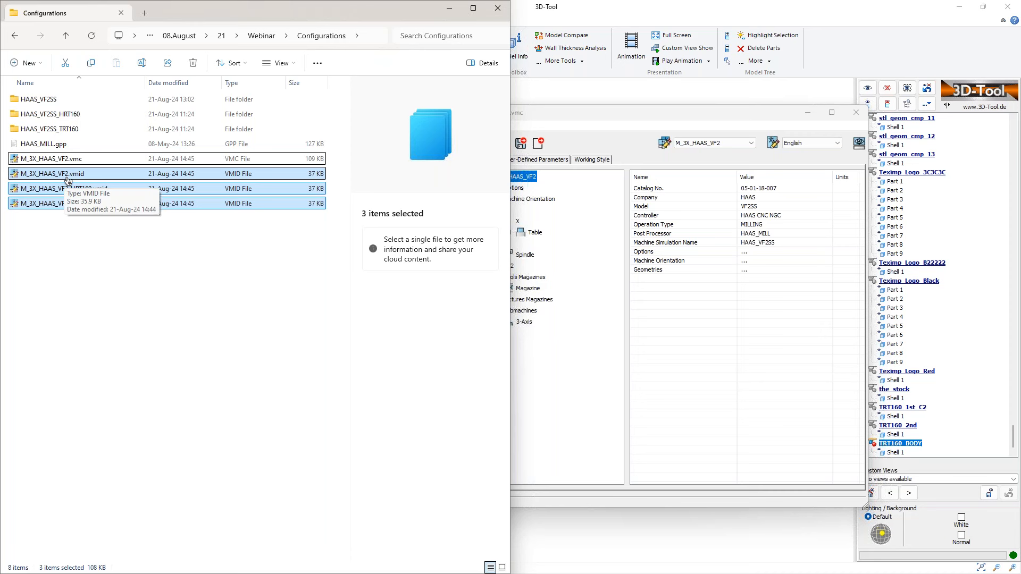
{"action": "left_click", "coordinate": [231, 326]}
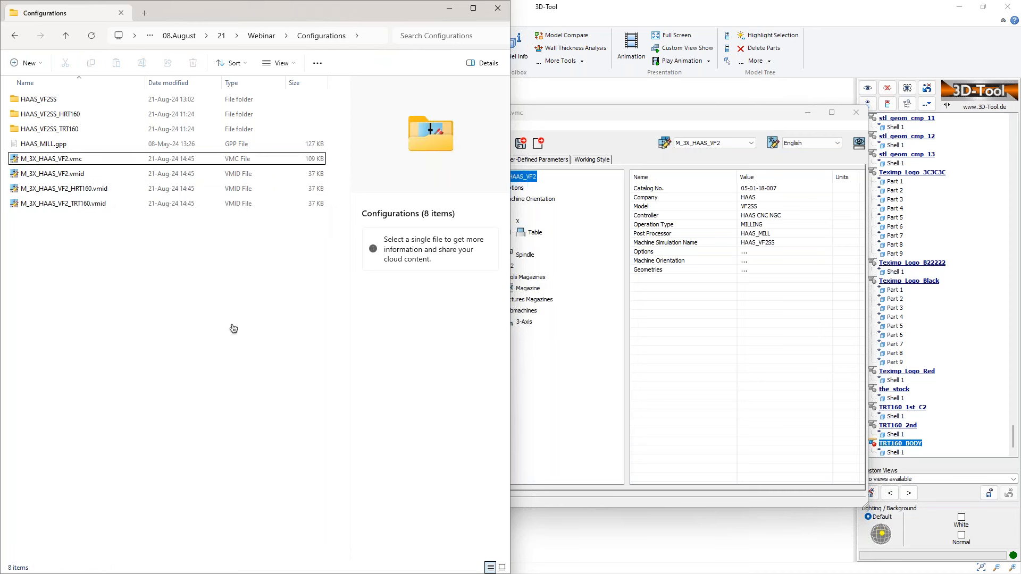
Return to the Machine ID Editor, save all configurations and close it
{"action": "left_click", "coordinate": [593, 371]}
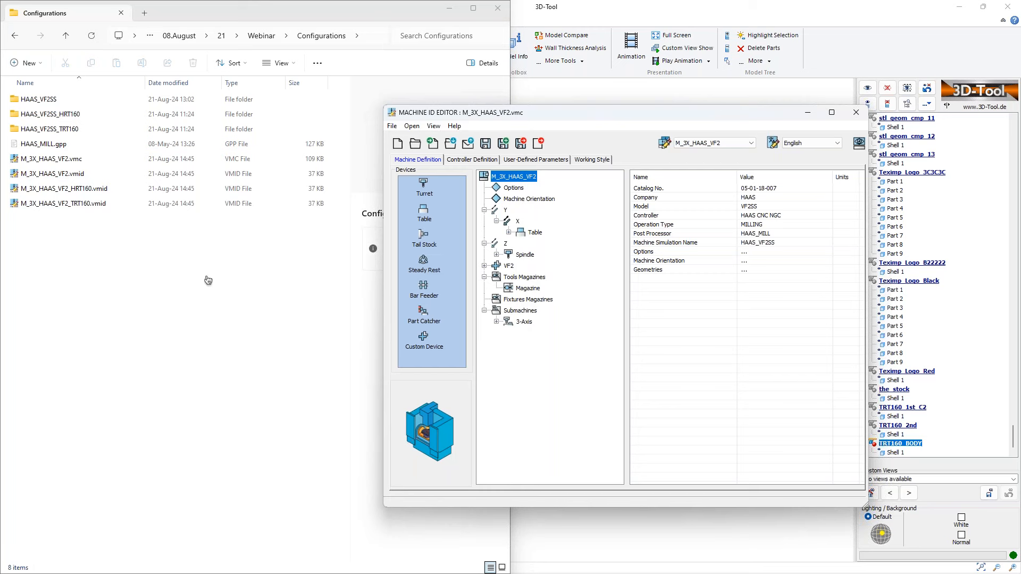
{"action": "left_click", "coordinate": [335, 305]}
{"action": "left_click", "coordinate": [688, 369]}
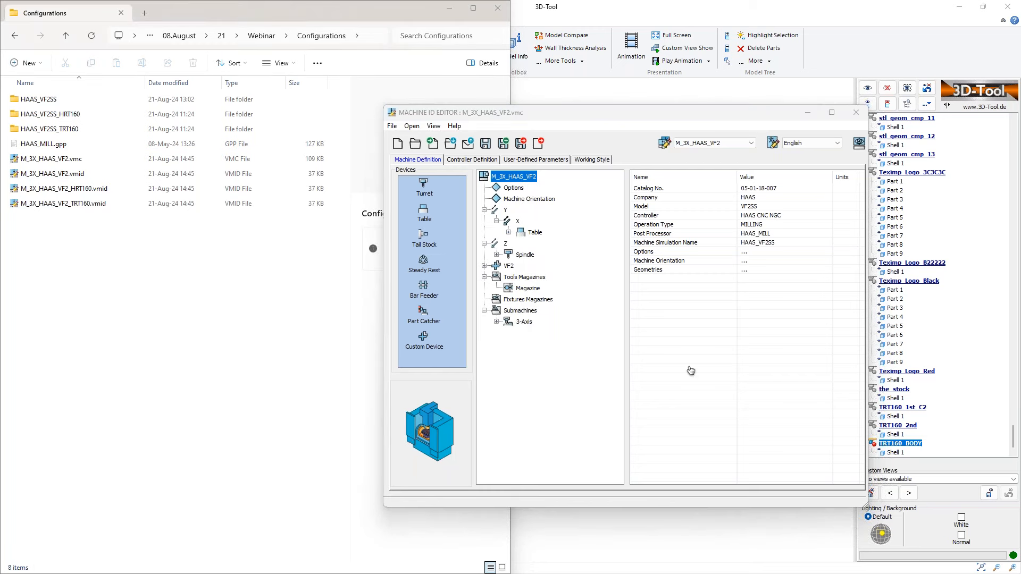
{"action": "left_click", "coordinate": [521, 146]}
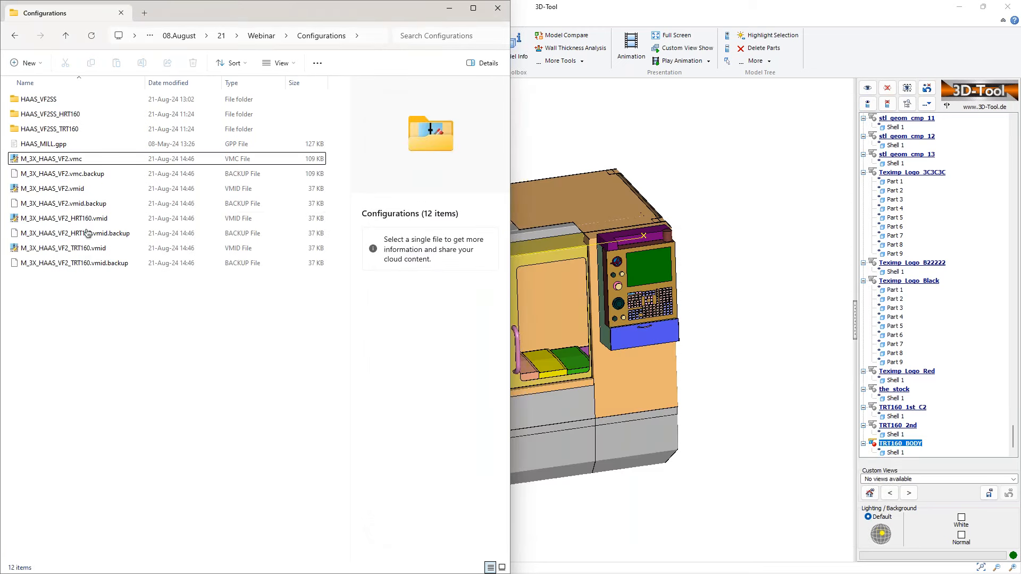
Permanently delete the four newly created .backup files from the Configurations folder
{"action": "left_click", "coordinate": [75, 263]}
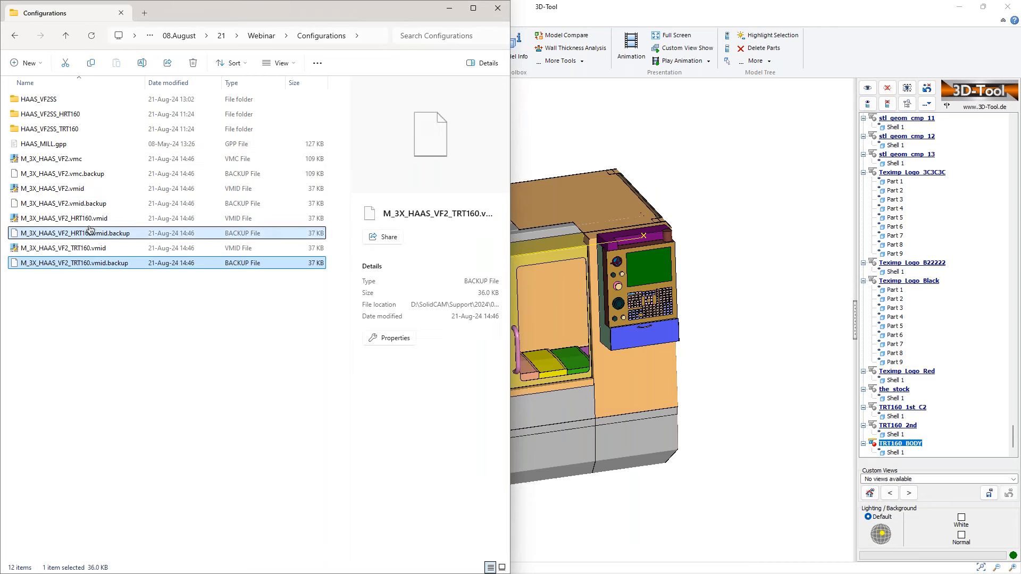
{"action": "left_click", "coordinate": [90, 233], "text": "ctrl"}
{"action": "left_click", "coordinate": [88, 204], "text": "ctrl"}
{"action": "left_click", "coordinate": [88, 174], "text": "ctrl"}
{"action": "key", "text": "shift+Delete"}
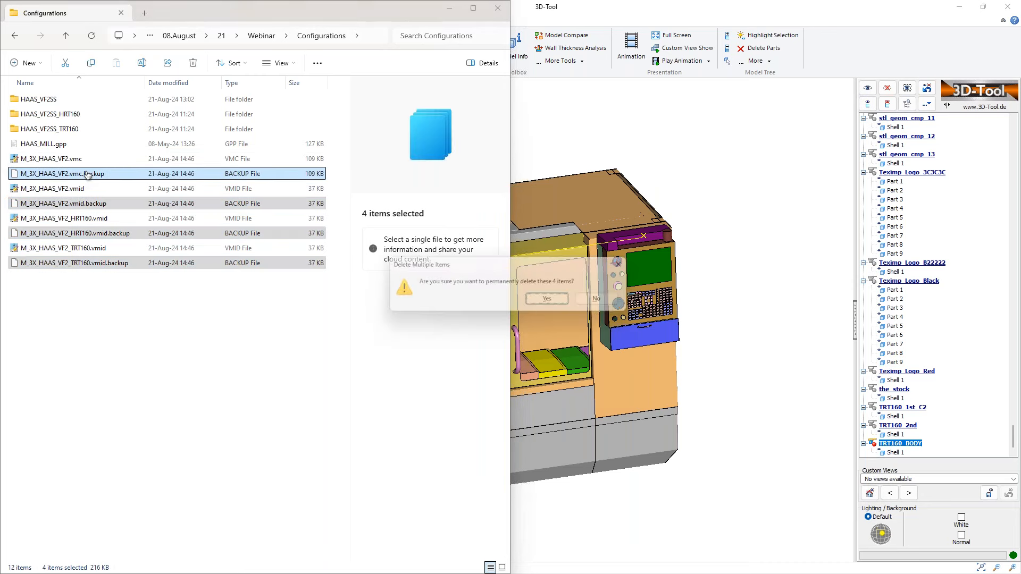
{"action": "key", "text": "Return"}
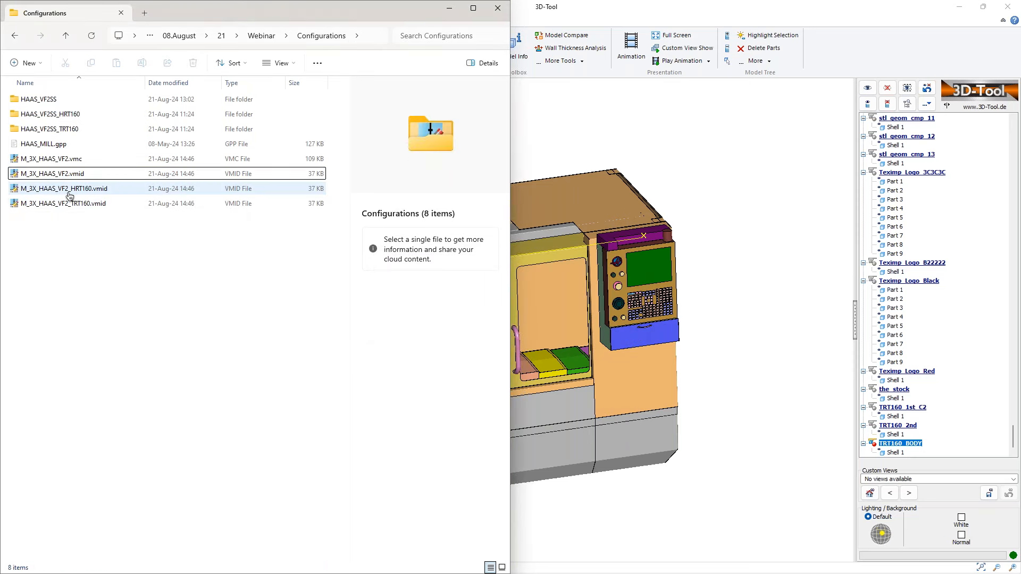
Open M_3X_HAAS_VF2.vmid with the SolidCAM2024 Machine ID Editor to check which configuration it loads, and close it
{"action": "double_click", "coordinate": [80, 178]}
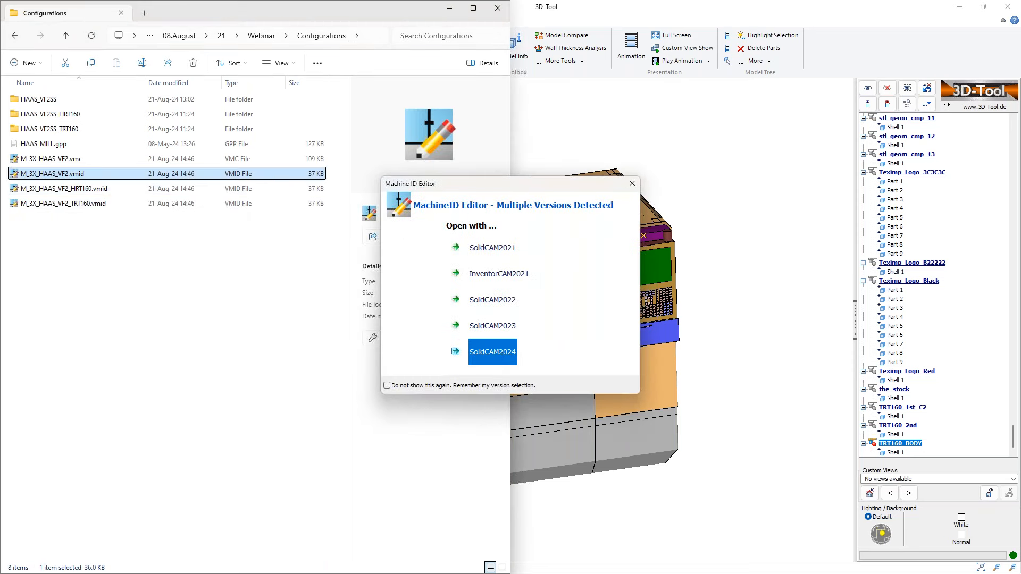
{"action": "left_click", "coordinate": [492, 352]}
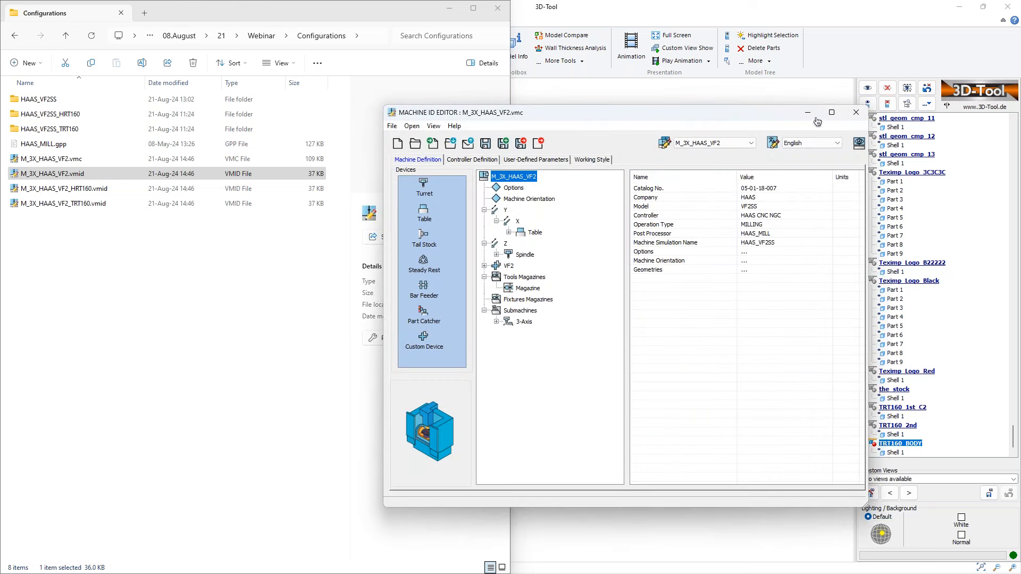
{"action": "left_click", "coordinate": [855, 112]}
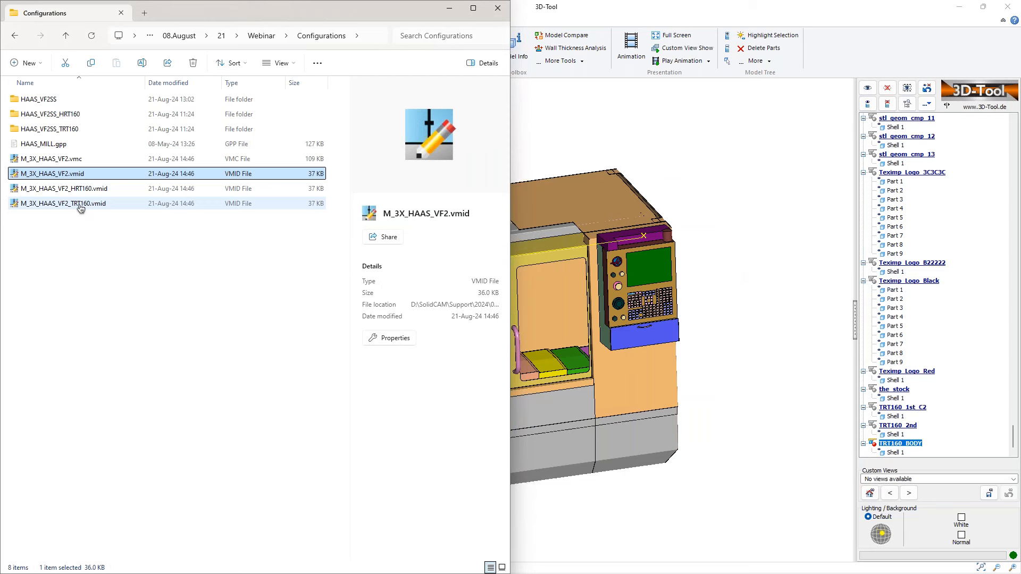
Open M_3X_HAAS_VF2_TRT160.vmid with SolidCAM2024 and point out its VMC file name and its configuration name
{"action": "double_click", "coordinate": [80, 204]}
{"action": "left_click", "coordinate": [489, 349]}
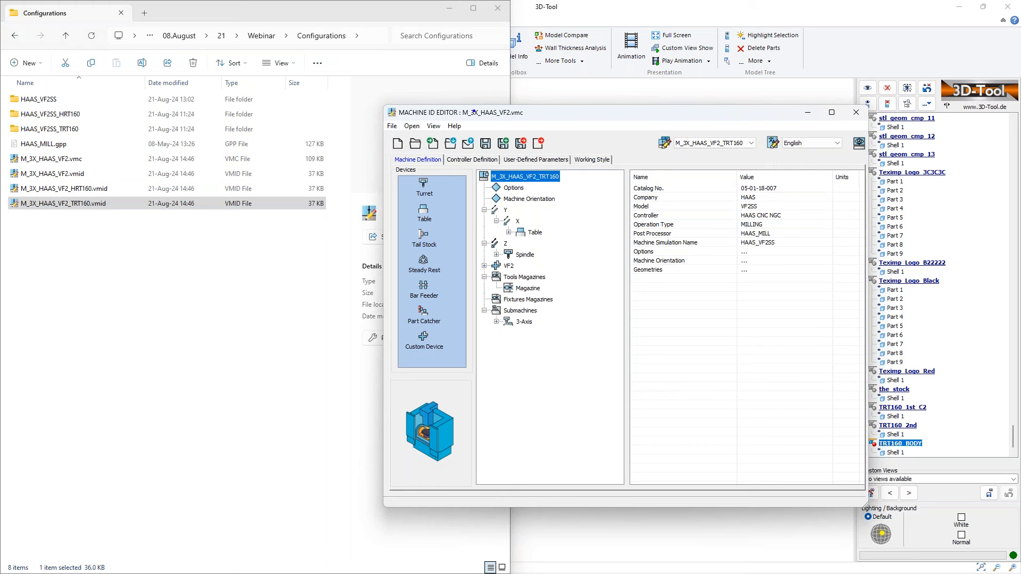
{"action": "left_click_drag", "start_coordinate": [456, 106], "coordinate": [542, 123]}
{"action": "mouse_move", "coordinate": [645, 132]}
{"action": "left_mouse_down"}
{"action": "mouse_move", "coordinate": [781, 153]}
{"action": "mouse_move", "coordinate": [763, 153]}
{"action": "left_mouse_up"}
{"action": "key", "text": "Escape"}
Make M_3X_HAAS_VF2_HRT160 the active configuration and bring up the HRT160 machine model in 3D-Tool behind the editor
{"action": "left_click", "coordinate": [736, 145]}
{"action": "left_click", "coordinate": [735, 155]}
{"action": "key", "text": "super"}
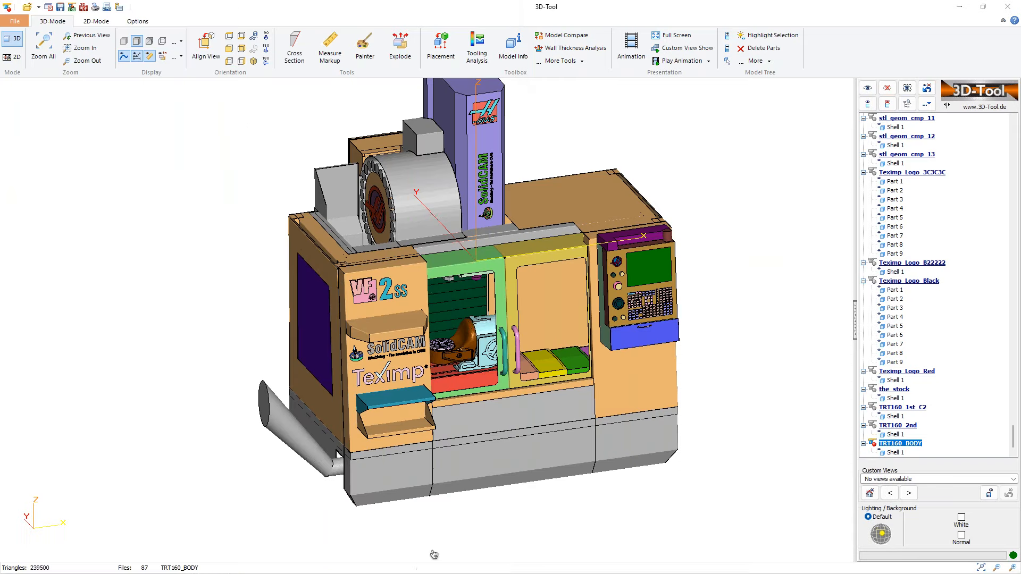
{"action": "key", "text": "super"}
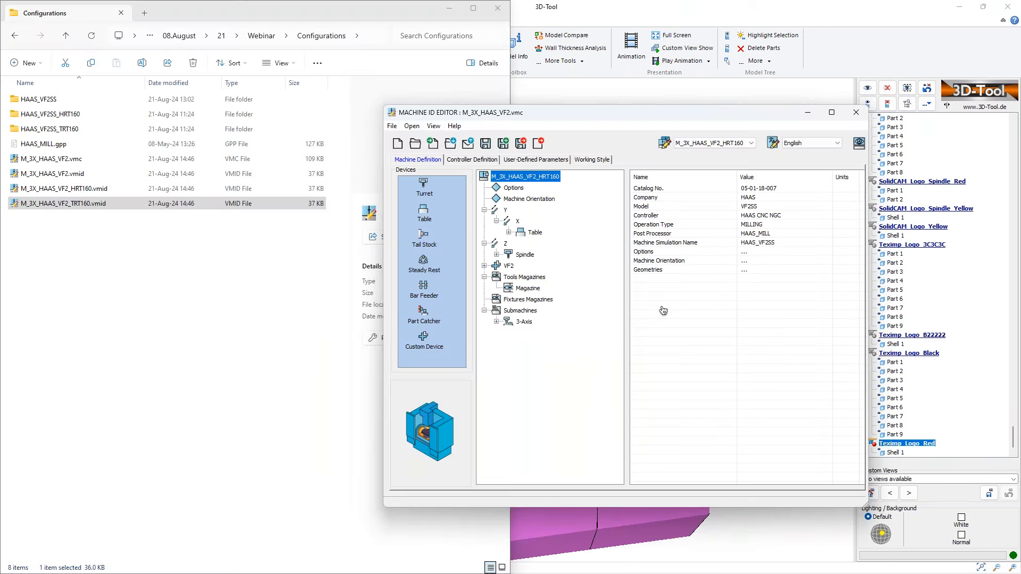
Add a new axis under the X axis of the HRT160 configuration and name it A
{"action": "right_click", "coordinate": [518, 221]}
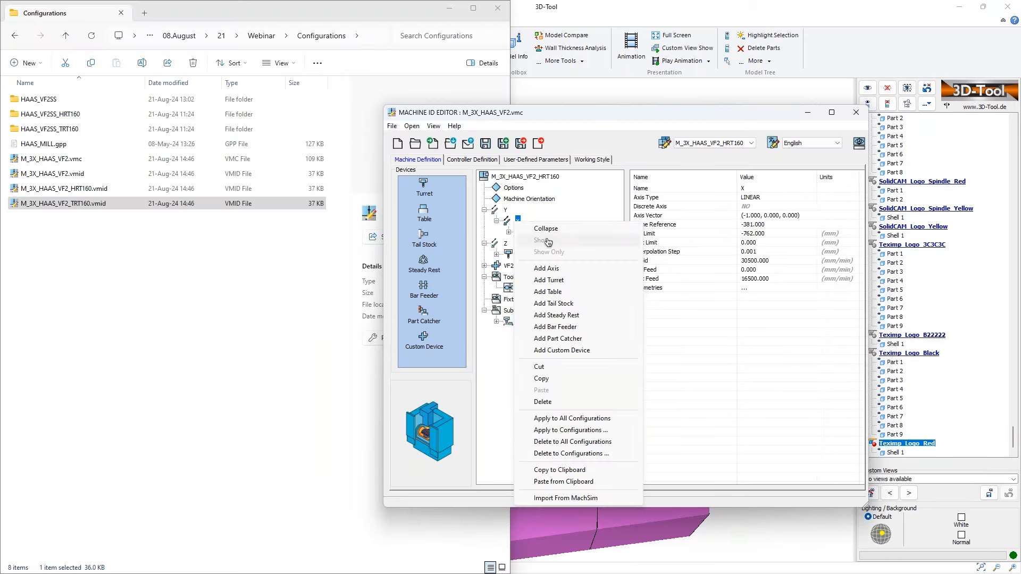
{"action": "left_click", "coordinate": [561, 268]}
{"action": "left_click", "coordinate": [759, 188]}
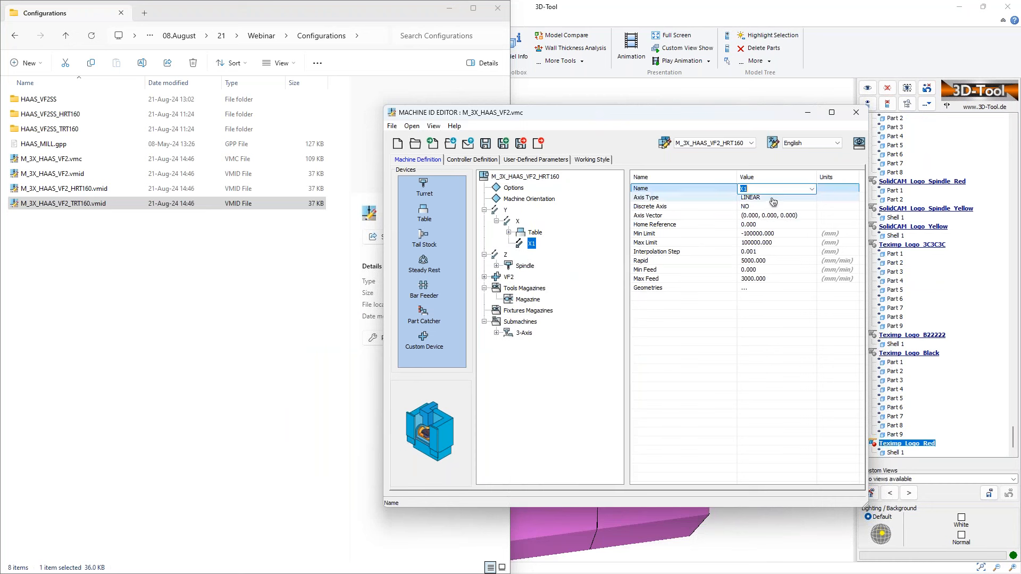
{"action": "type", "text": "A"}
Set axis A's type to ROTARY and its axis vector to (-1, 0, 0)
{"action": "left_click", "coordinate": [765, 198]}
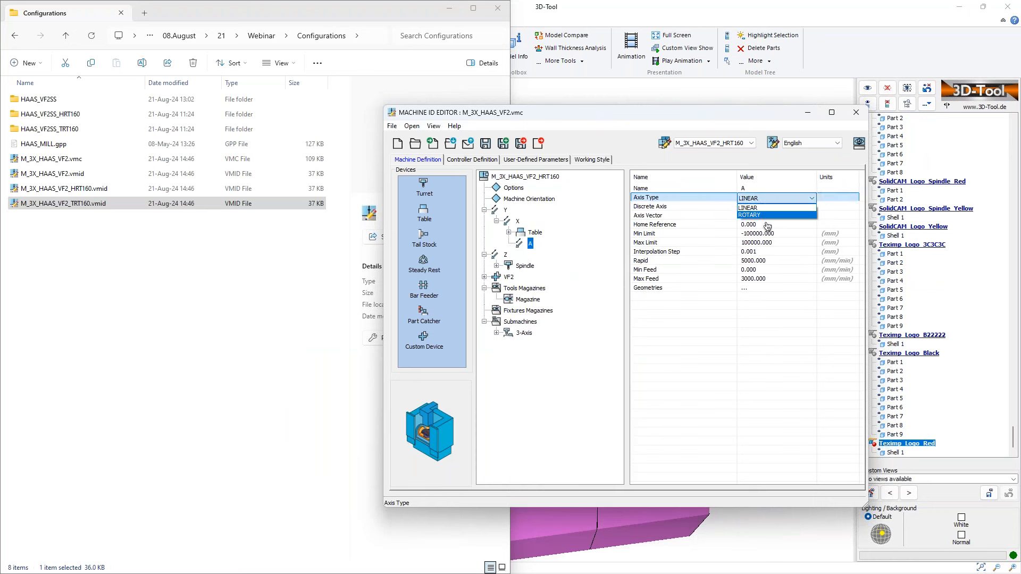
{"action": "left_click", "coordinate": [767, 214]}
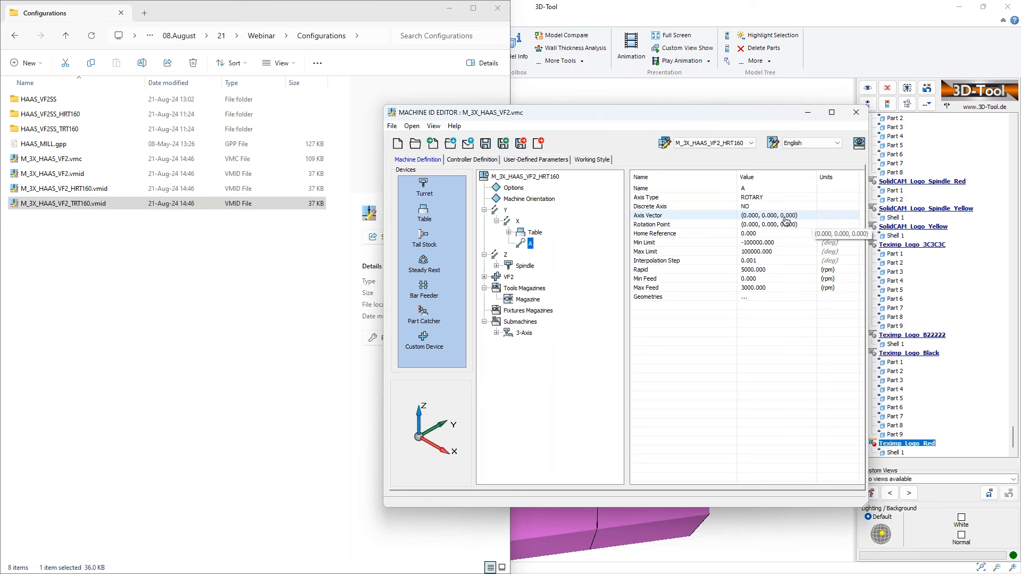
{"action": "left_click", "coordinate": [765, 215]}
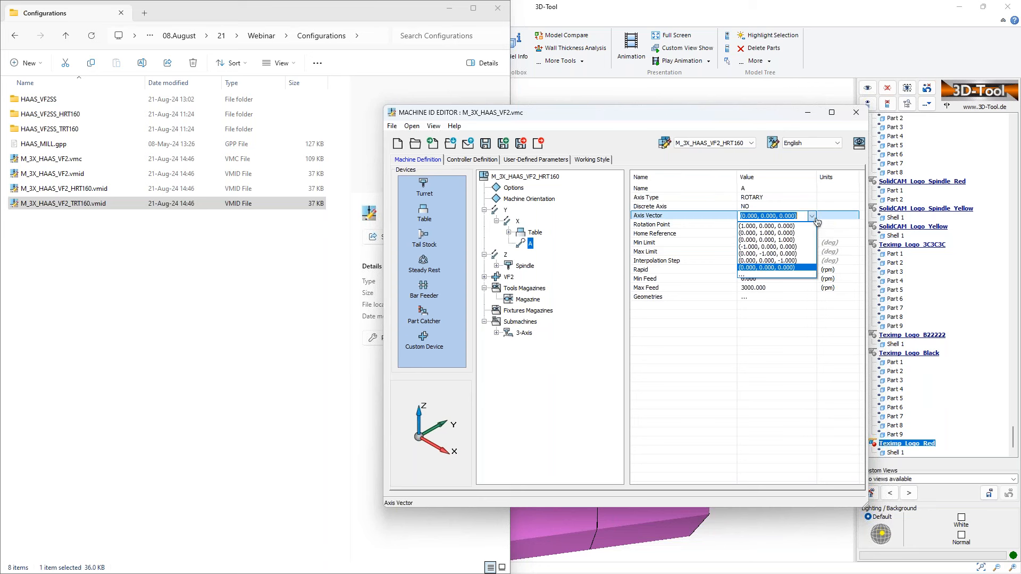
{"action": "left_click", "coordinate": [773, 246]}
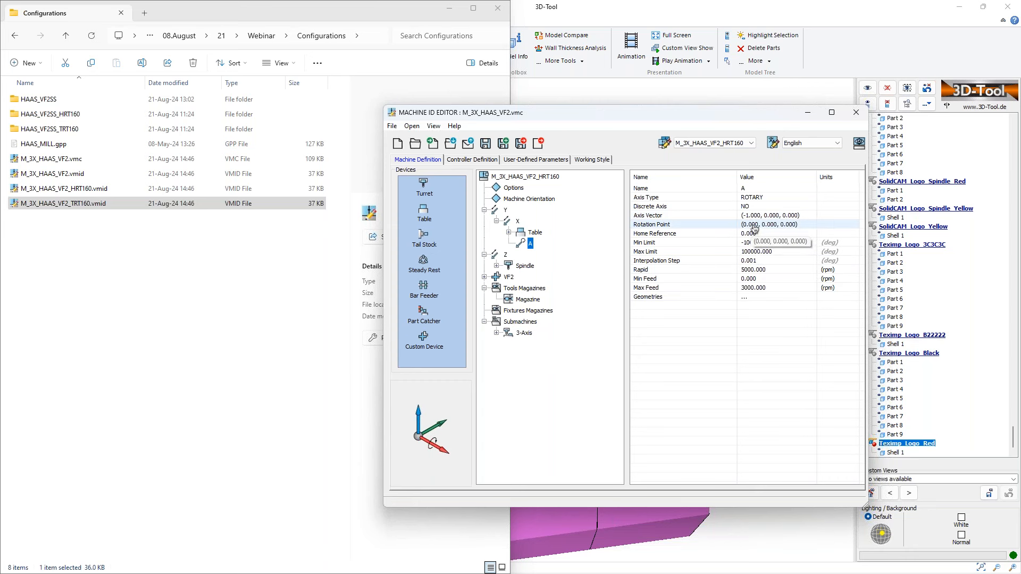
In 3D-Tool's HRT160 model, measure the distance from the rotary faceplate's centre bore circle to the xy-plane
{"action": "left_click", "coordinate": [688, 6]}
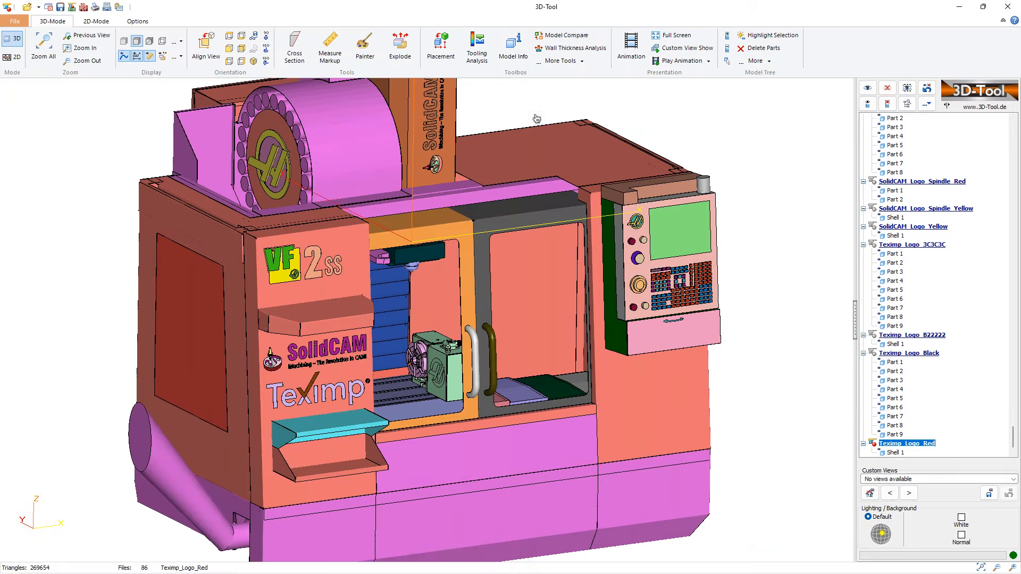
{"action": "mouse_move", "coordinate": [568, 562]}
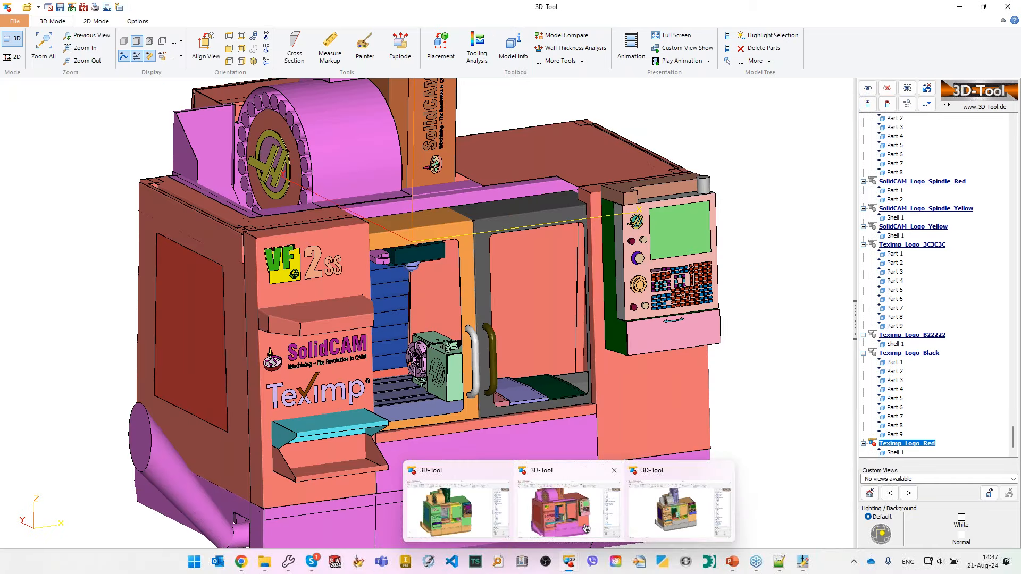
{"action": "left_click", "coordinate": [585, 527]}
{"action": "scroll", "coordinate": [391, 360], "scroll_direction": "down", "scroll_amount": 5}
{"action": "scroll", "coordinate": [409, 357], "scroll_direction": "up", "scroll_amount": 7}
{"action": "scroll", "coordinate": [408, 357], "scroll_direction": "up", "scroll_amount": 5}
{"action": "left_click", "coordinate": [330, 48]}
{"action": "left_click", "coordinate": [768, 109]}
{"action": "left_click", "coordinate": [790, 201]}
{"action": "scroll", "coordinate": [465, 404], "scroll_direction": "up", "scroll_amount": 6}
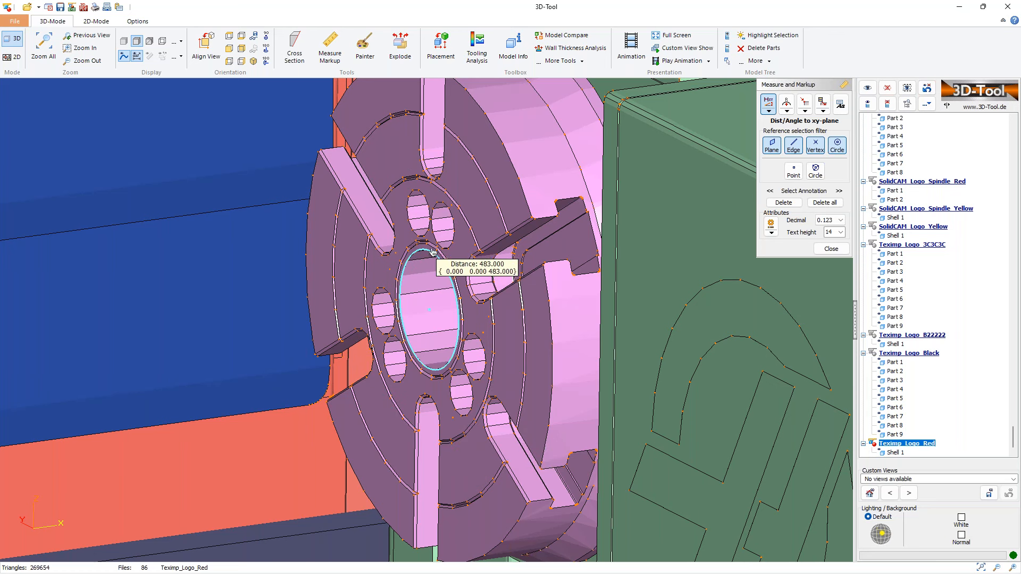
{"action": "left_click", "coordinate": [432, 254]}
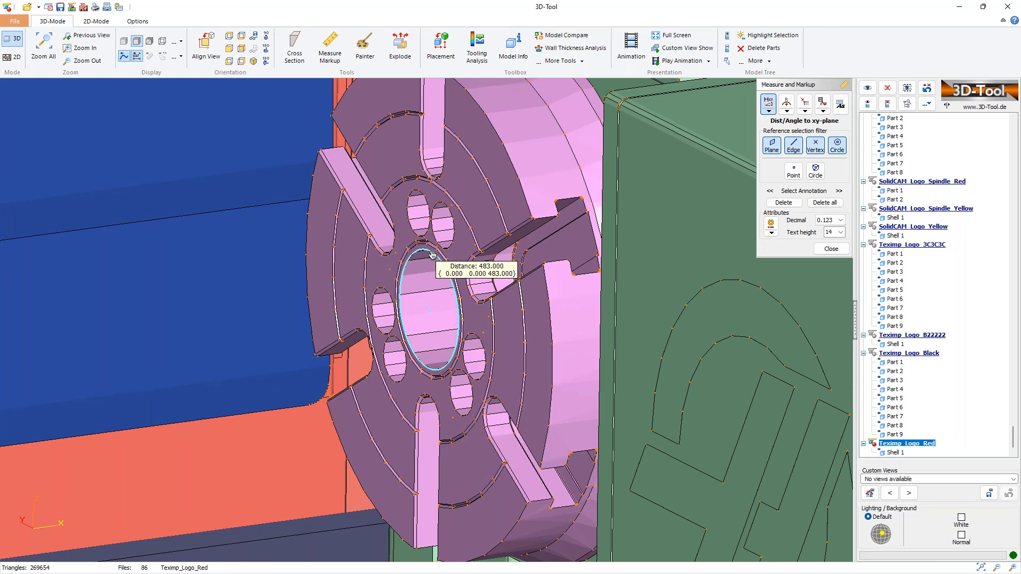
{"action": "scroll", "coordinate": [432, 255], "scroll_direction": "down", "scroll_amount": 8}
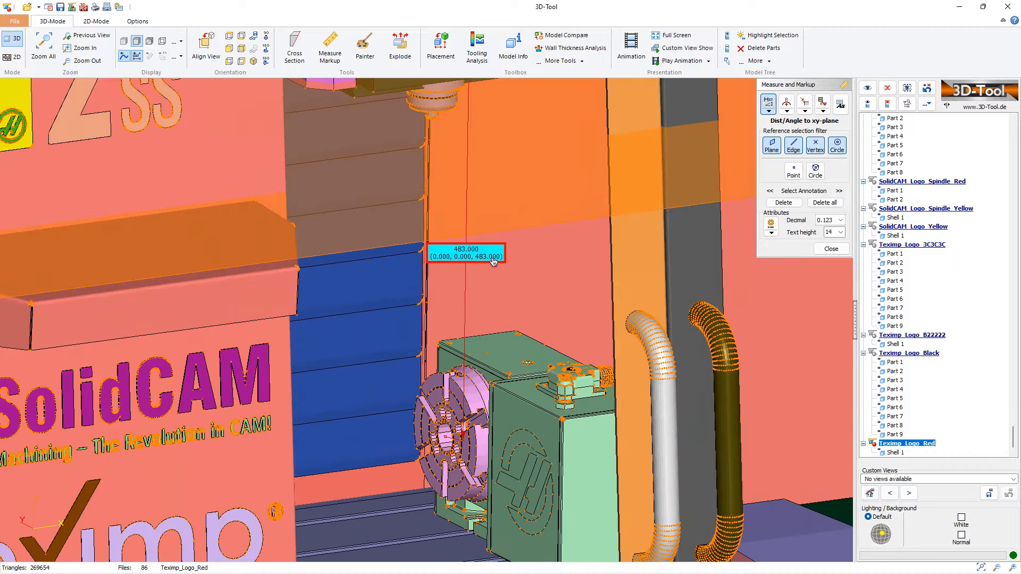
Measure the distance from the faceplate's centre bore circle to the xz-plane, and return to the Machine ID Editor
{"action": "left_click", "coordinate": [769, 111]}
{"action": "left_click", "coordinate": [803, 210]}
{"action": "scroll", "coordinate": [452, 428], "scroll_direction": "up", "scroll_amount": 8}
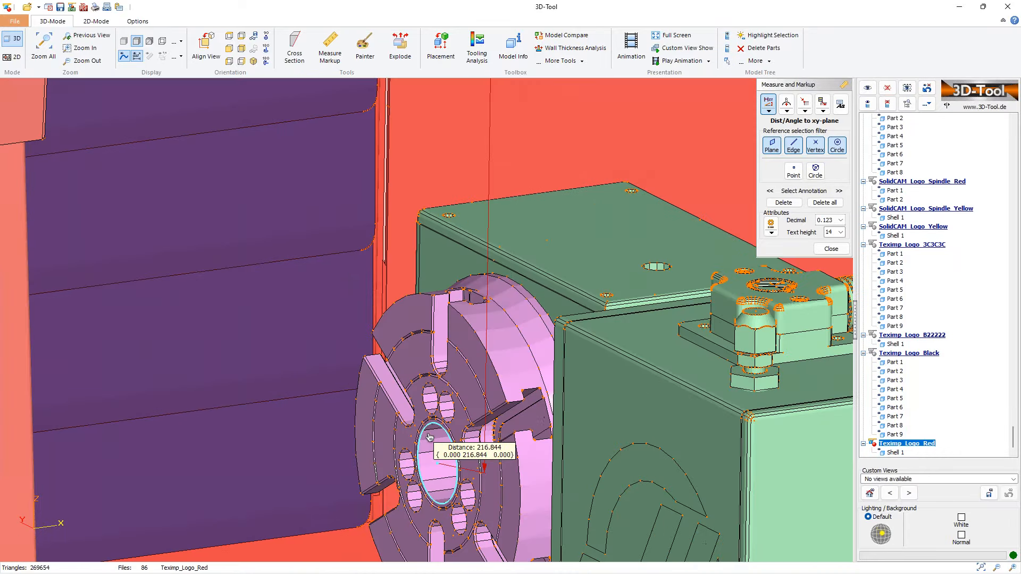
{"action": "scroll", "coordinate": [464, 355], "scroll_direction": "down", "scroll_amount": 8}
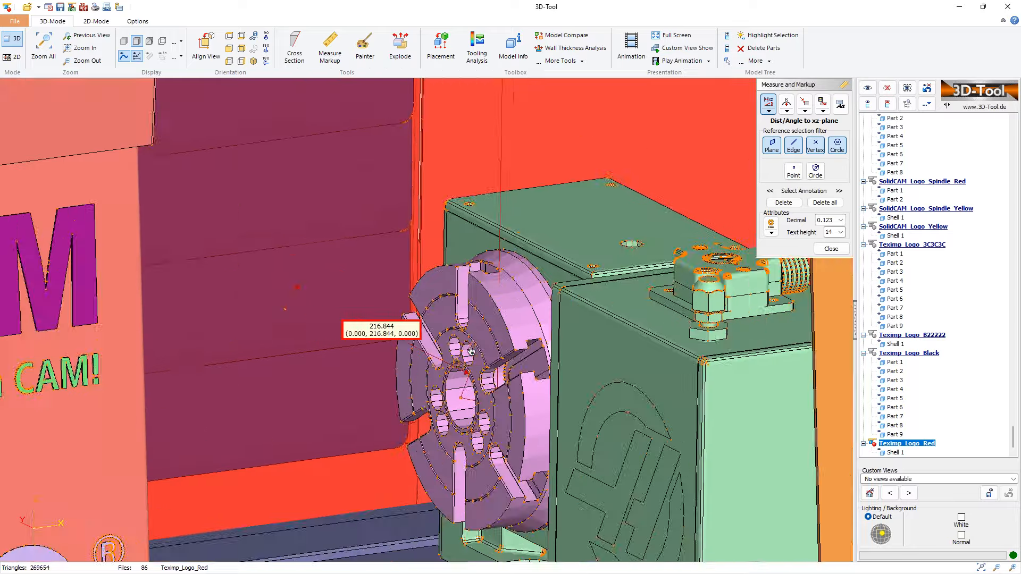
{"action": "left_click_drag", "start_coordinate": [457, 287], "coordinate": [462, 340]}
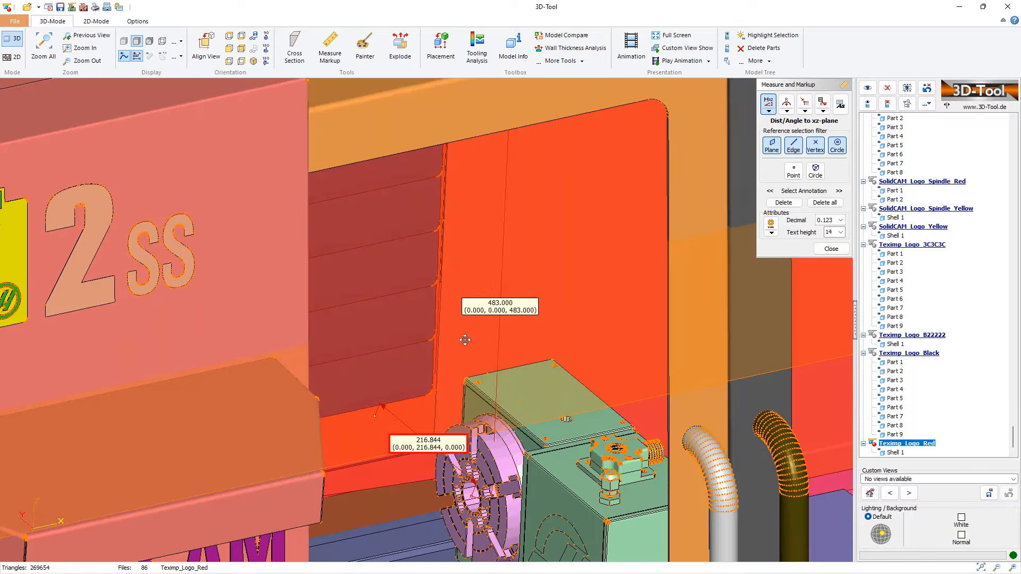
{"action": "scroll", "coordinate": [463, 340], "scroll_direction": "down", "scroll_amount": 4}
{"action": "left_click_drag", "start_coordinate": [581, 8], "coordinate": [614, 34]}
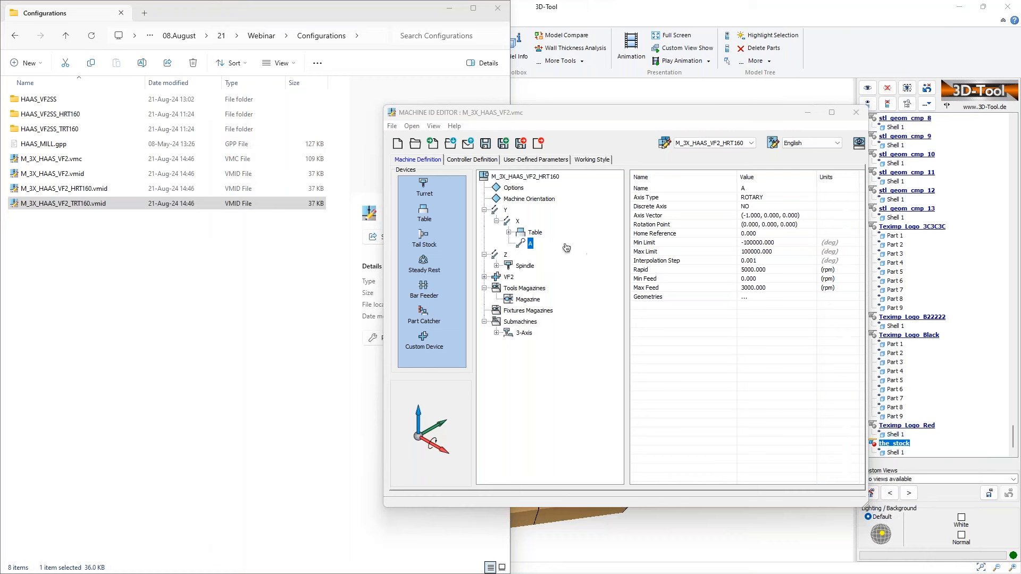
Move the Table device under axis A in the machine tree and expand its contents
{"action": "left_click", "coordinate": [534, 232]}
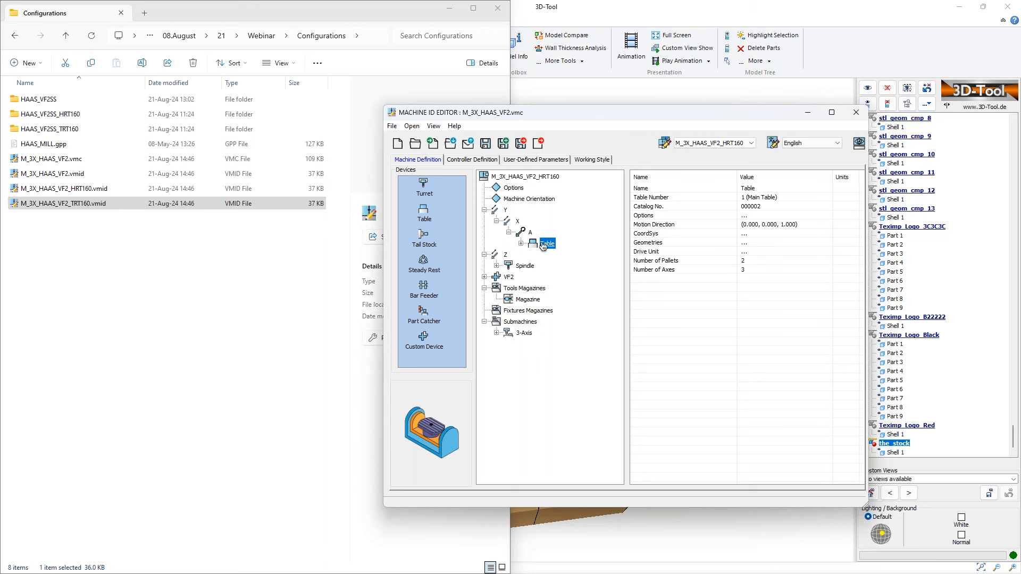
{"action": "left_click", "coordinate": [530, 232]}
{"action": "left_click", "coordinate": [520, 244]}
Set axis A's rotation point to (0, -216.844, -483) and save the machine definition
{"action": "left_click", "coordinate": [790, 225]}
{"action": "left_click", "coordinate": [812, 225]}
{"action": "left_click", "coordinate": [811, 244]}
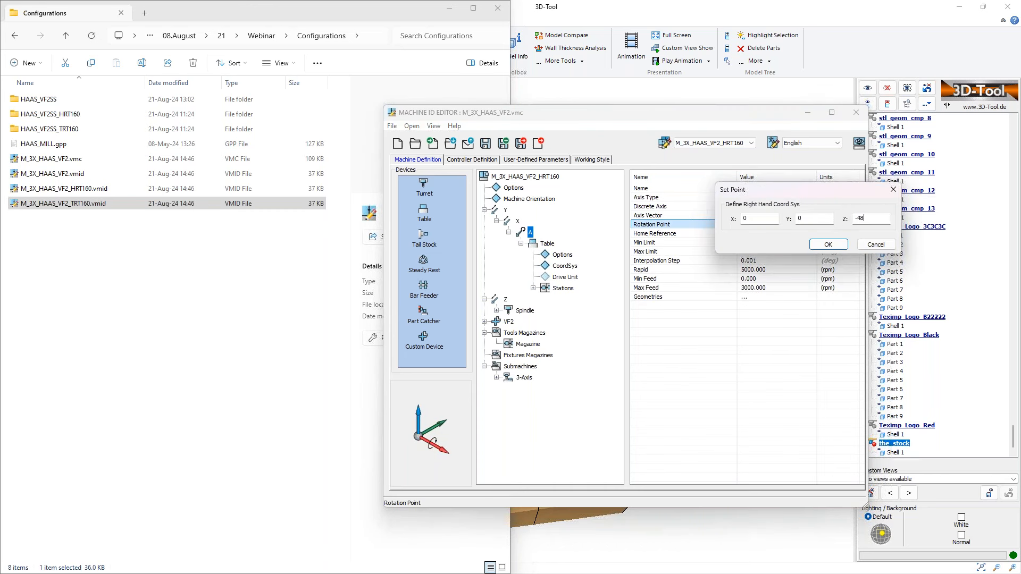
{"action": "key", "text": "Tab"}
{"action": "double_click", "coordinate": [812, 218]}
{"action": "left_click", "coordinate": [827, 244]}
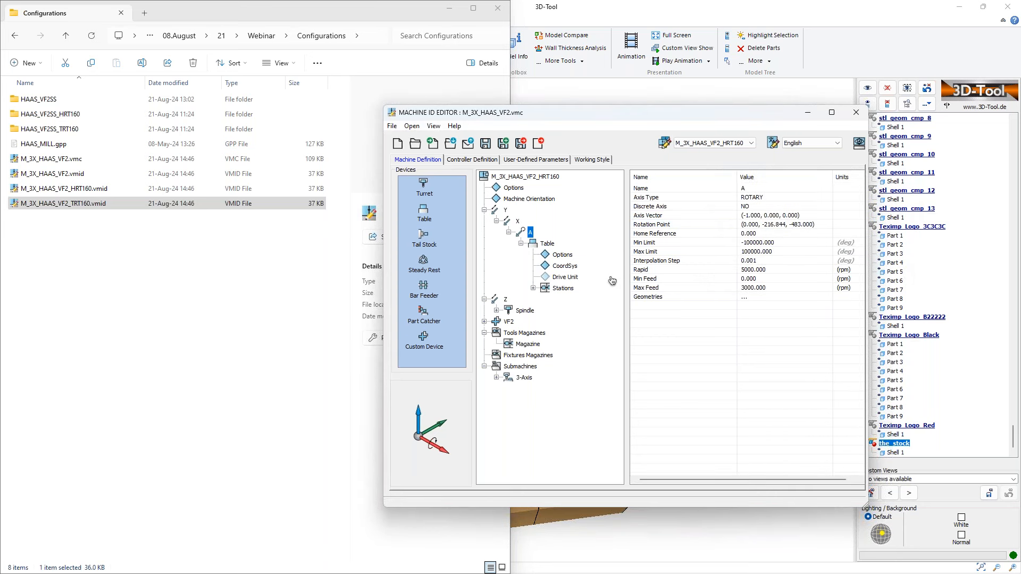
{"action": "left_click", "coordinate": [486, 143]}
Set the Z axis's minimum limit to -518 mm in the HRT160 configuration
{"action": "left_click", "coordinate": [516, 221]}
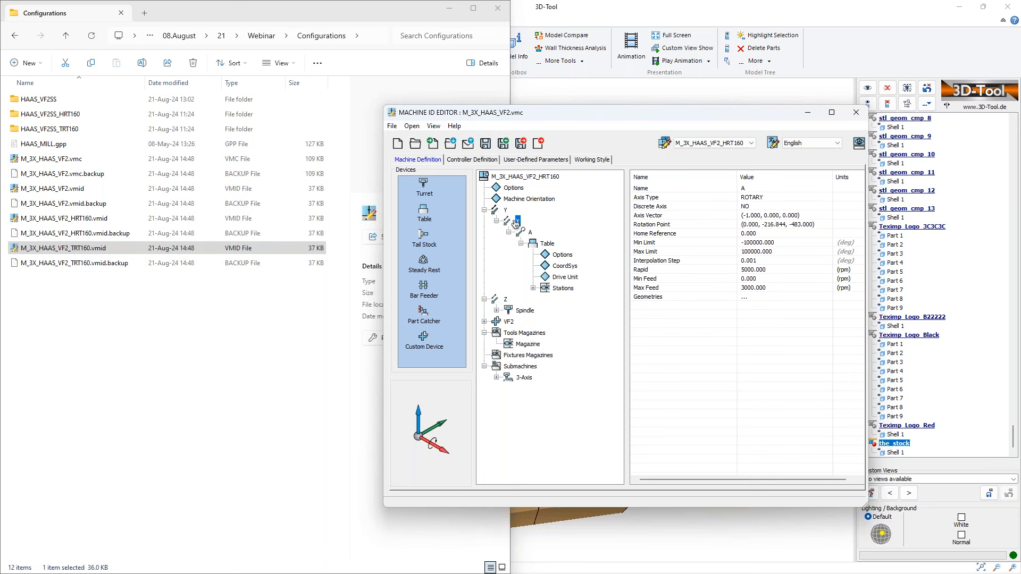
{"action": "left_click", "coordinate": [505, 299]}
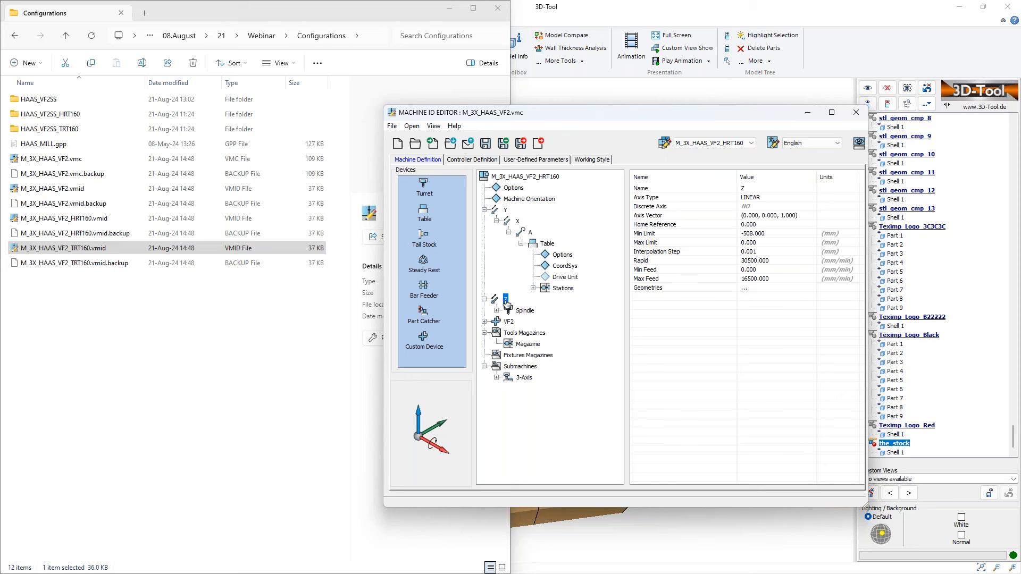
{"action": "left_click", "coordinate": [751, 234]}
{"action": "left_click_drag", "start_coordinate": [752, 235], "coordinate": [745, 239]}
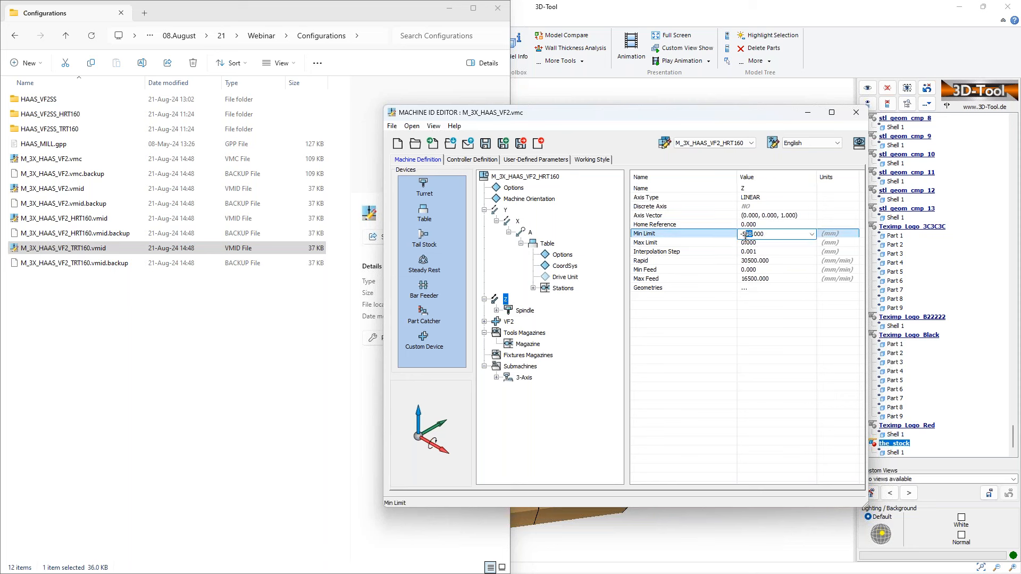
{"action": "type", "text": "03"}
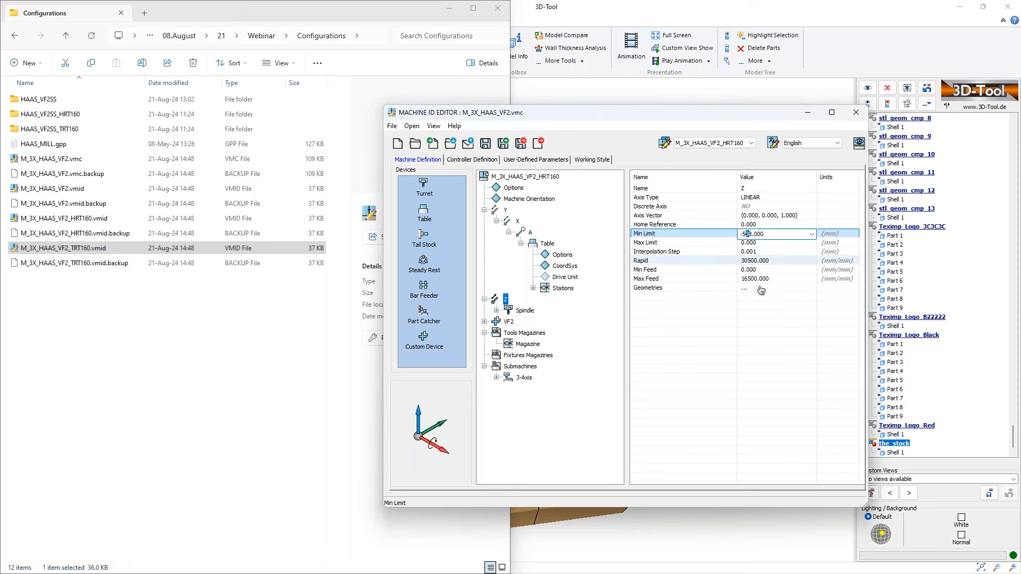
{"action": "left_click", "coordinate": [758, 369]}
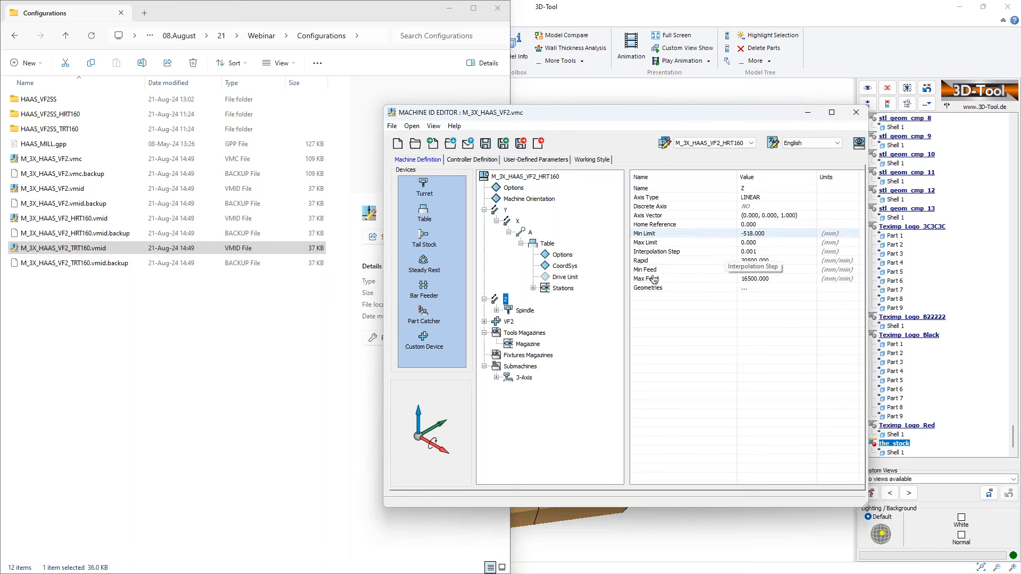
Apply the HRT160 configuration's Z axis settings to all configurations and check the plain VF2 and HRT160 machine trees
{"action": "right_click", "coordinate": [507, 302]}
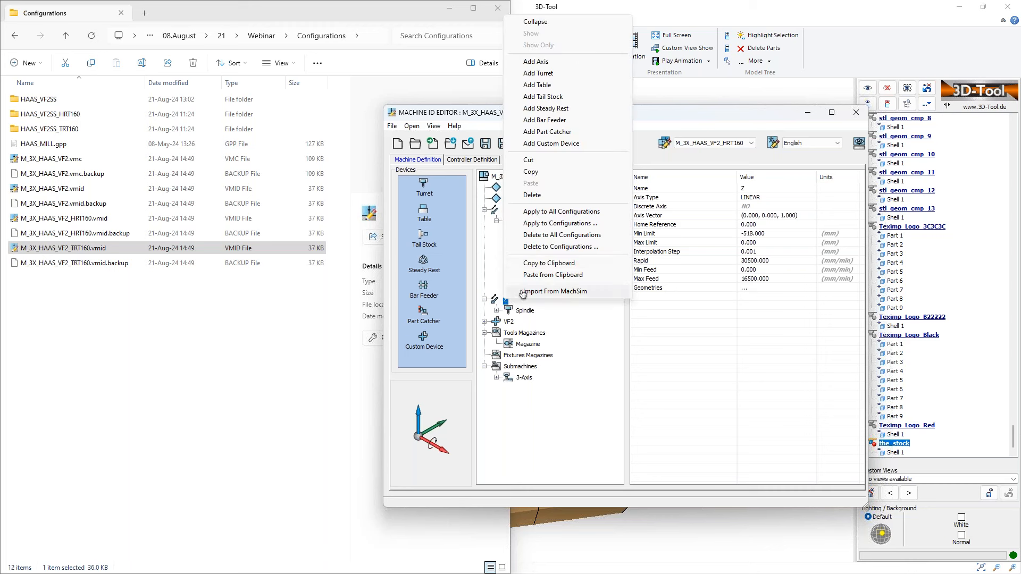
{"action": "left_click", "coordinate": [566, 215]}
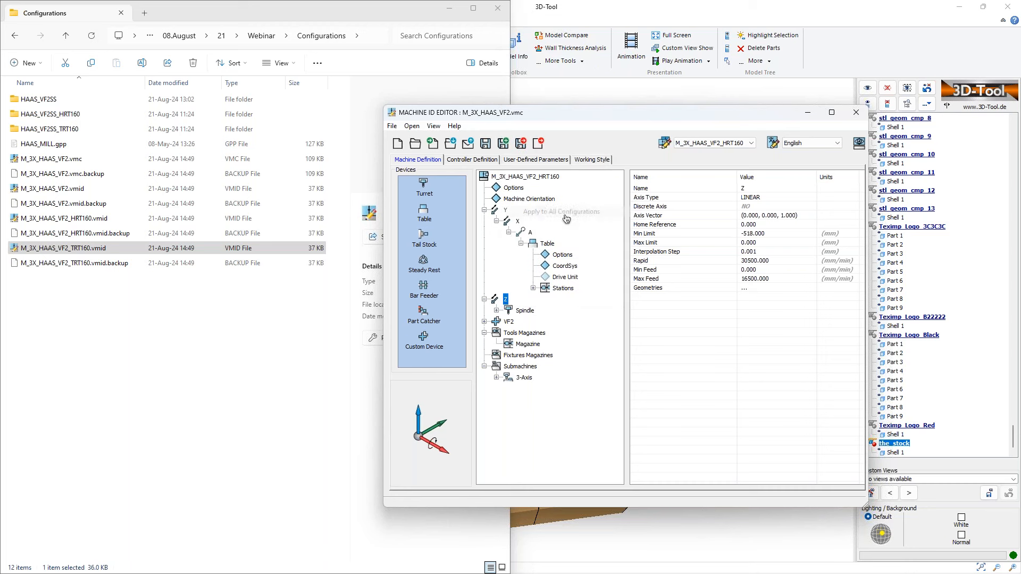
{"action": "left_click", "coordinate": [720, 144]}
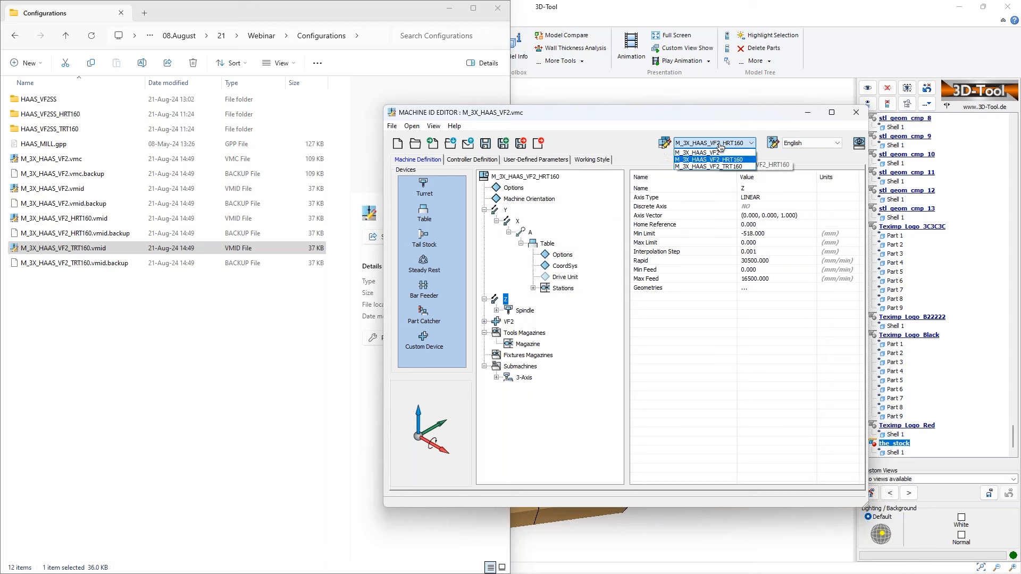
{"action": "left_click", "coordinate": [707, 152]}
{"action": "left_click", "coordinate": [718, 143]}
{"action": "left_click", "coordinate": [717, 161]}
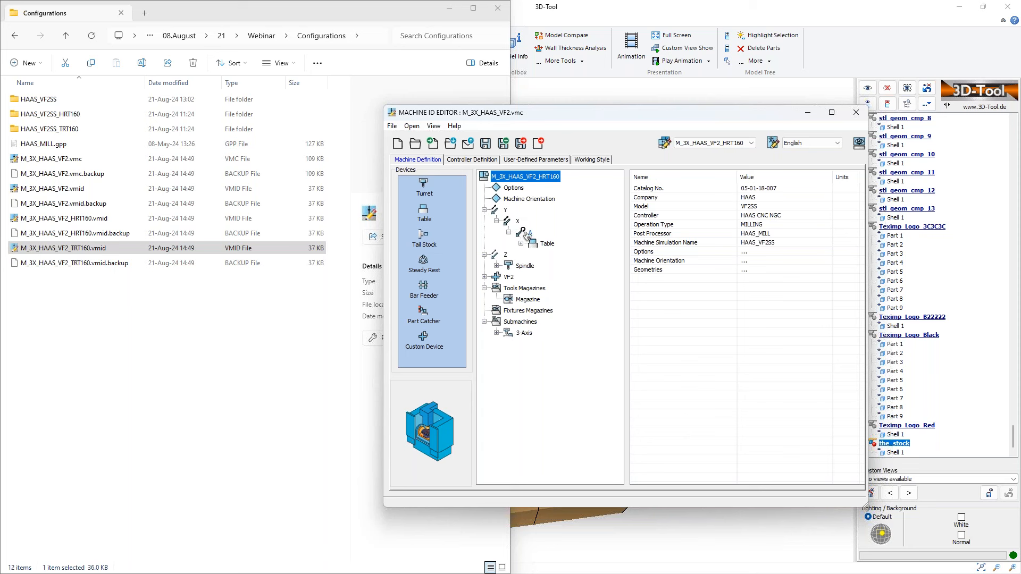
Set the Z axis's minimum limit to -538 mm in the plain M_3X_HAAS_VF2 configuration
{"action": "left_click", "coordinate": [710, 145]}
{"action": "left_click", "coordinate": [709, 154]}
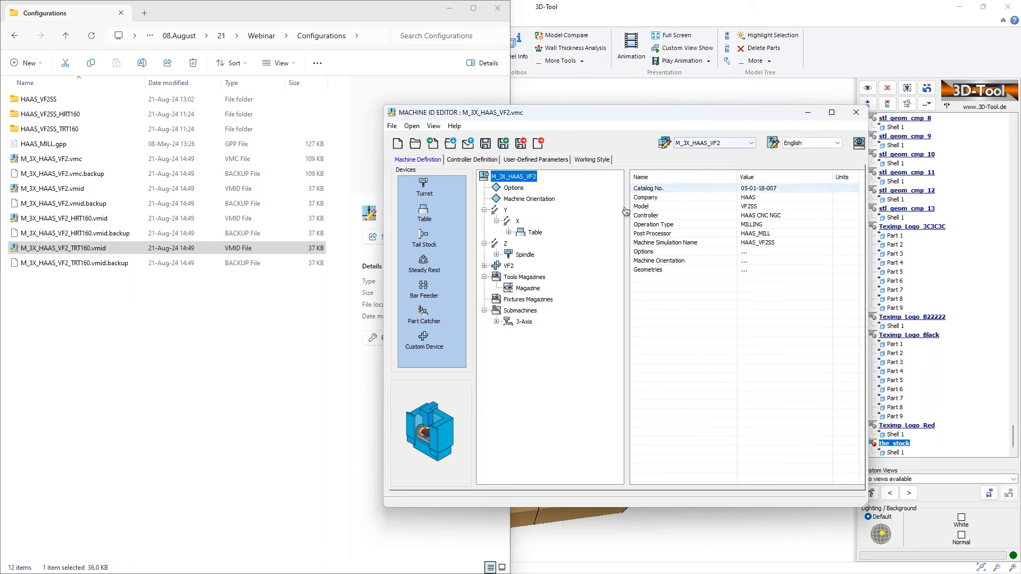
{"action": "left_click", "coordinate": [506, 244]}
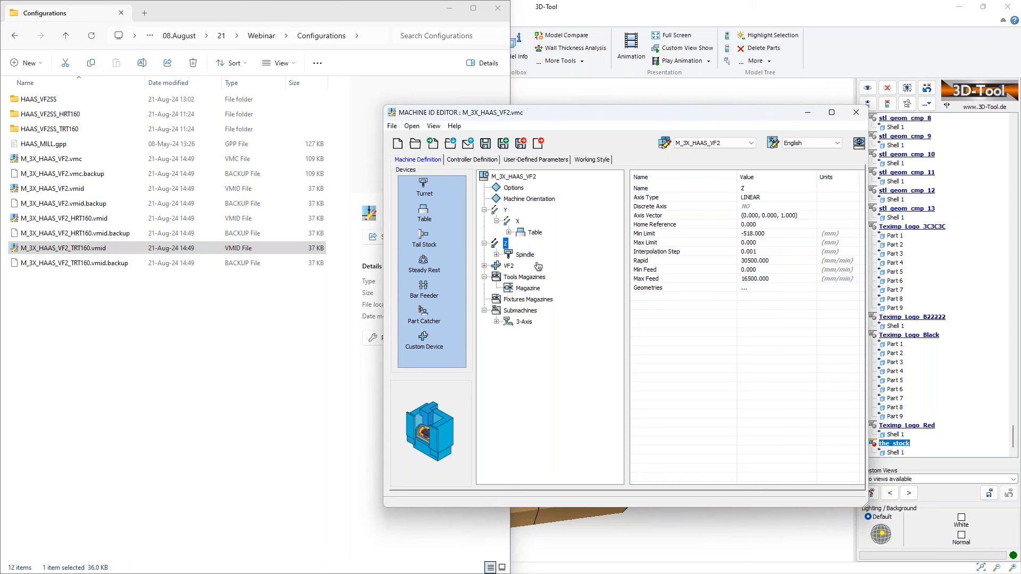
{"action": "left_click", "coordinate": [768, 234]}
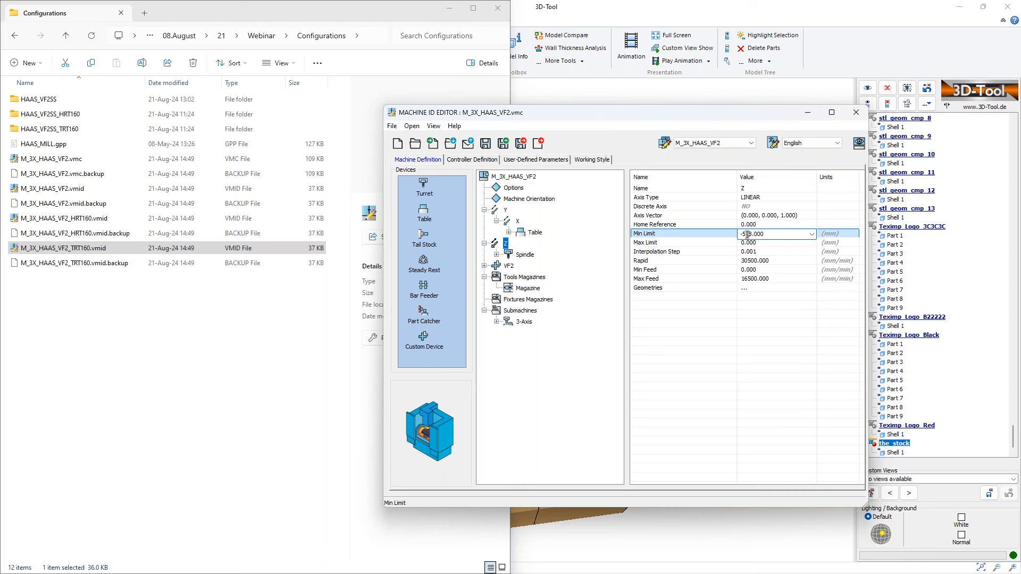
{"action": "type", "text": "3"}
{"action": "left_click", "coordinate": [743, 358]}
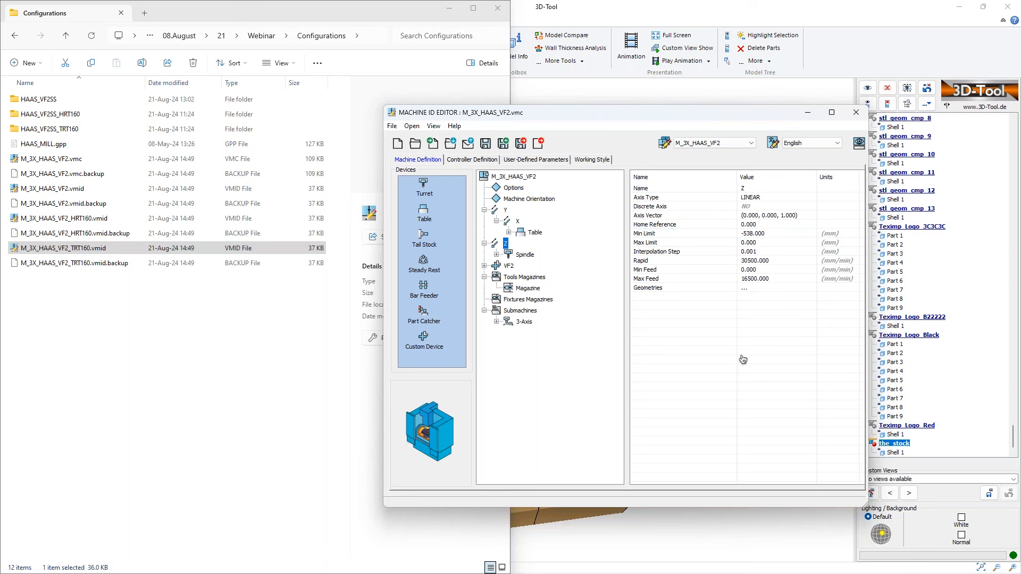
Apply the plain VF2 configuration's Z axis settings to the M_3X_HAAS_VF2_TRT160 configuration only, leaving M_3X_HAAS_VF2_HRT160 unselected
{"action": "right_click", "coordinate": [506, 243]}
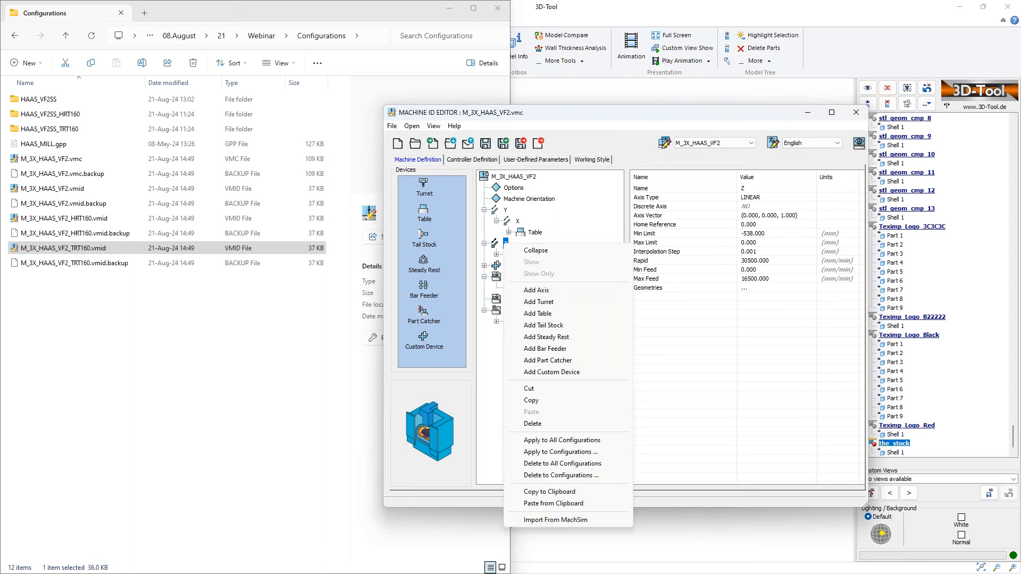
{"action": "left_click", "coordinate": [547, 452]}
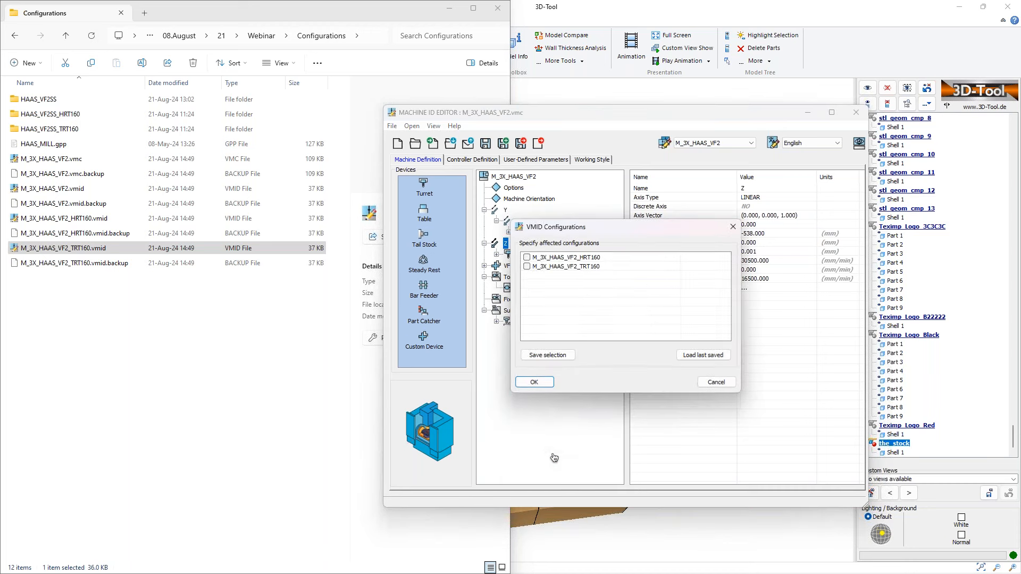
{"action": "left_click_drag", "start_coordinate": [628, 232], "coordinate": [713, 256]}
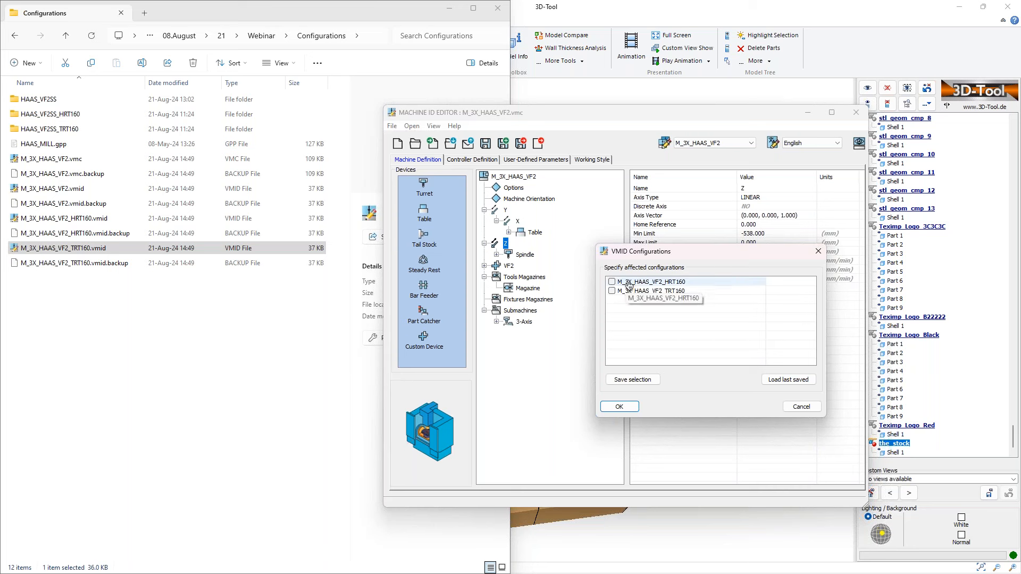
{"action": "left_click", "coordinate": [612, 282]}
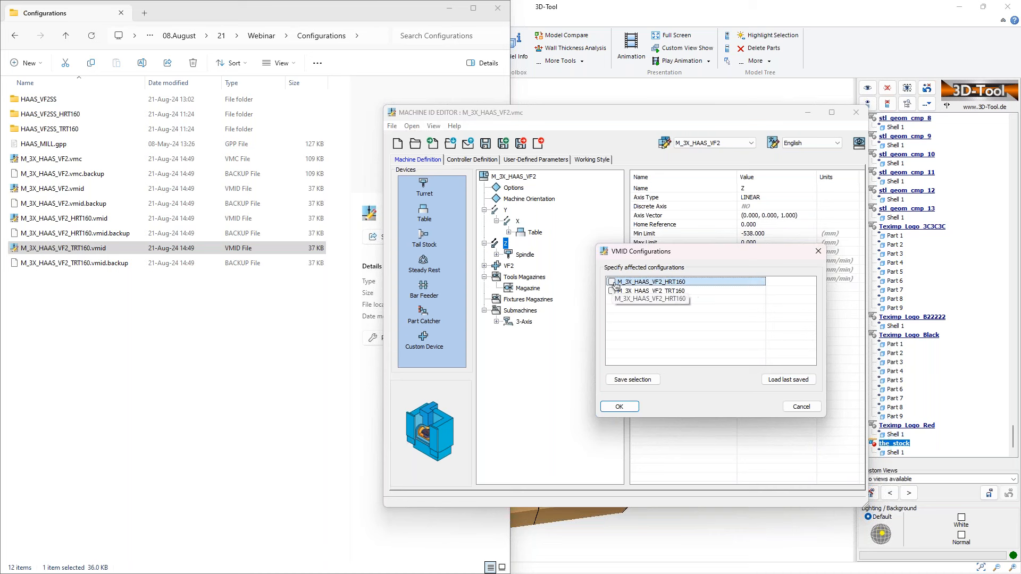
{"action": "left_click", "coordinate": [612, 291]}
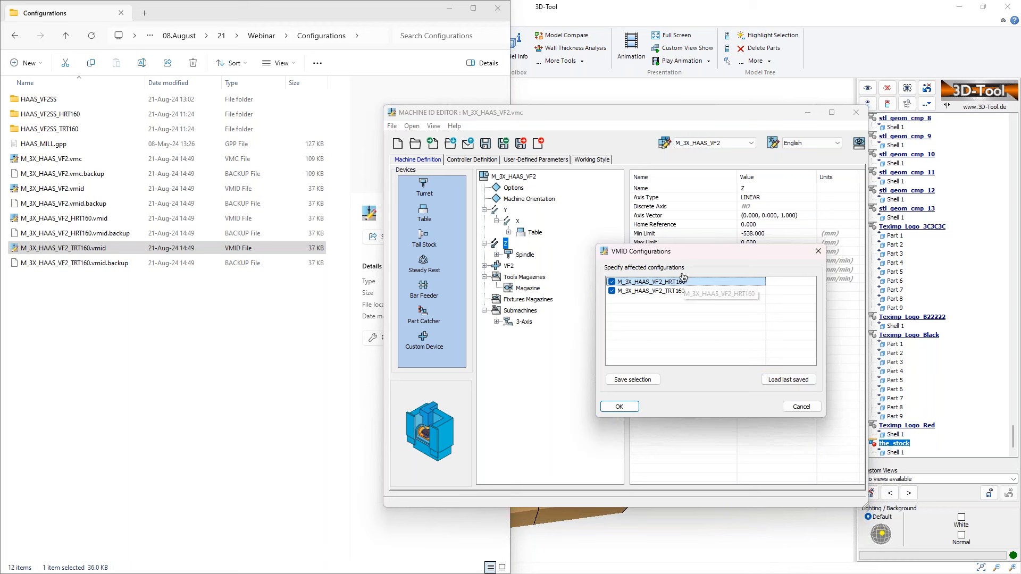
{"action": "left_click", "coordinate": [612, 293]}
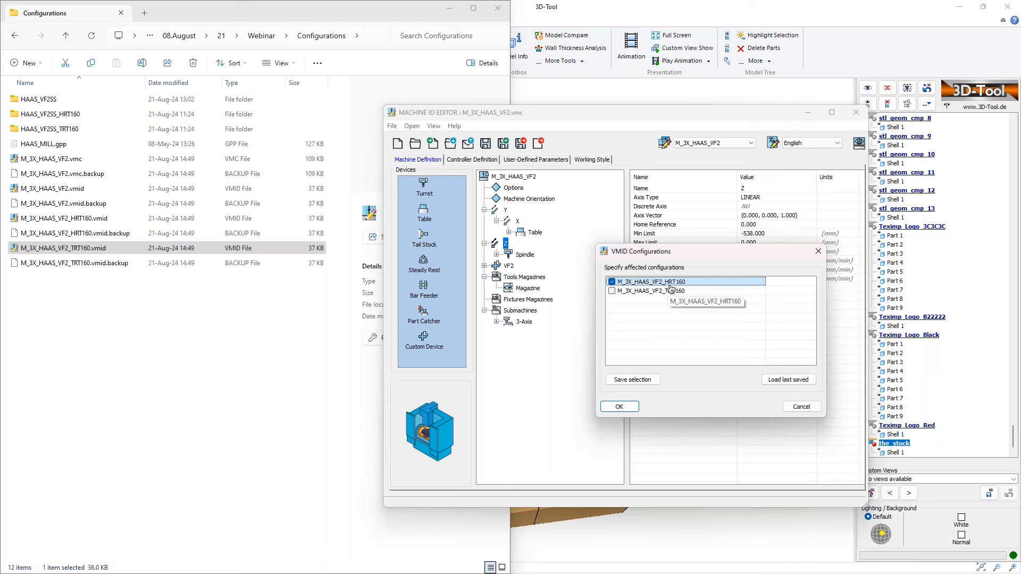
{"action": "left_click", "coordinate": [612, 283]}
{"action": "left_click", "coordinate": [612, 290]}
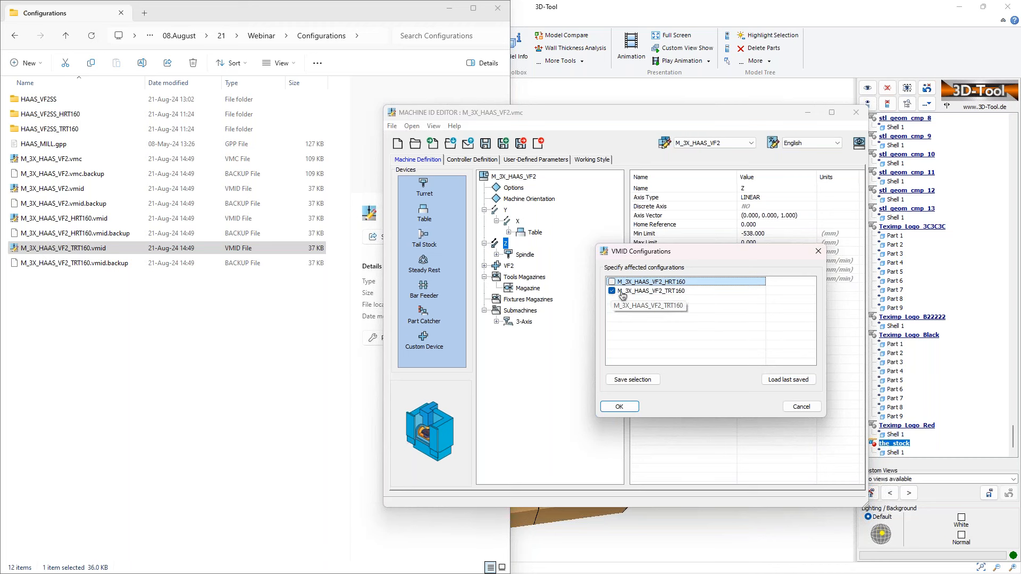
{"action": "left_click", "coordinate": [619, 407]}
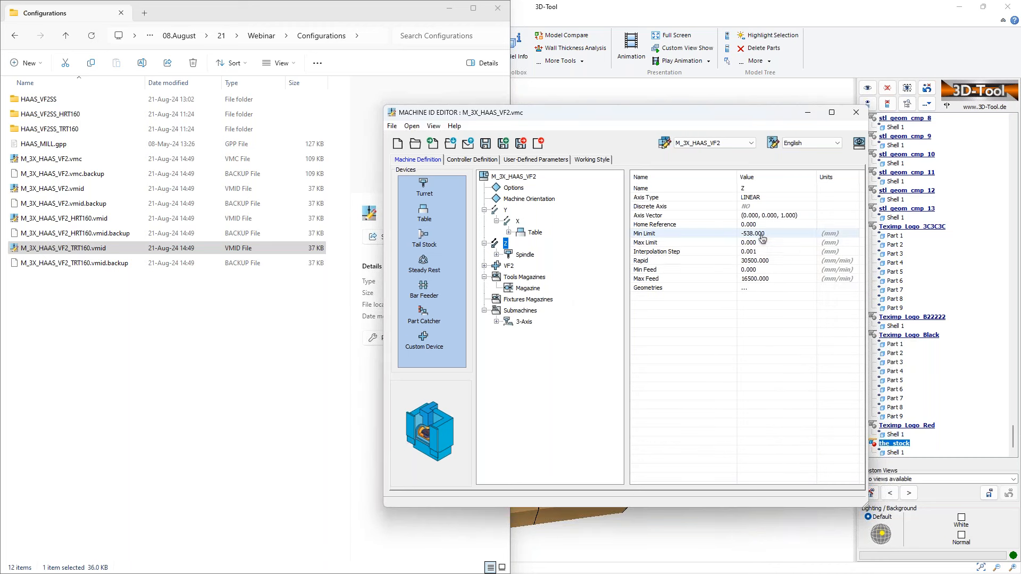
Check the Z axis's minimum limit in the TRT160 and HRT160 configurations
{"action": "left_click", "coordinate": [711, 143]}
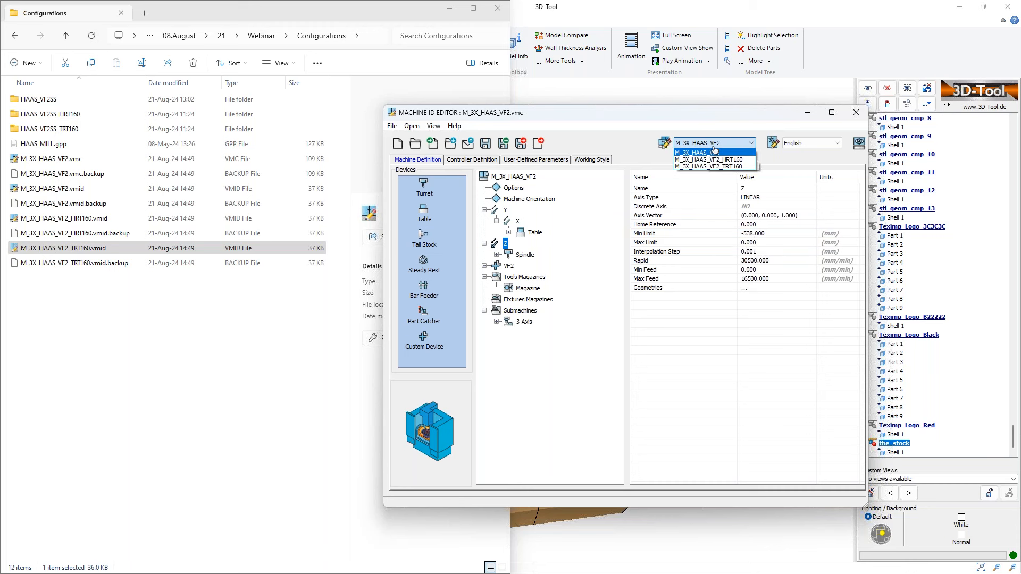
{"action": "left_click", "coordinate": [707, 166]}
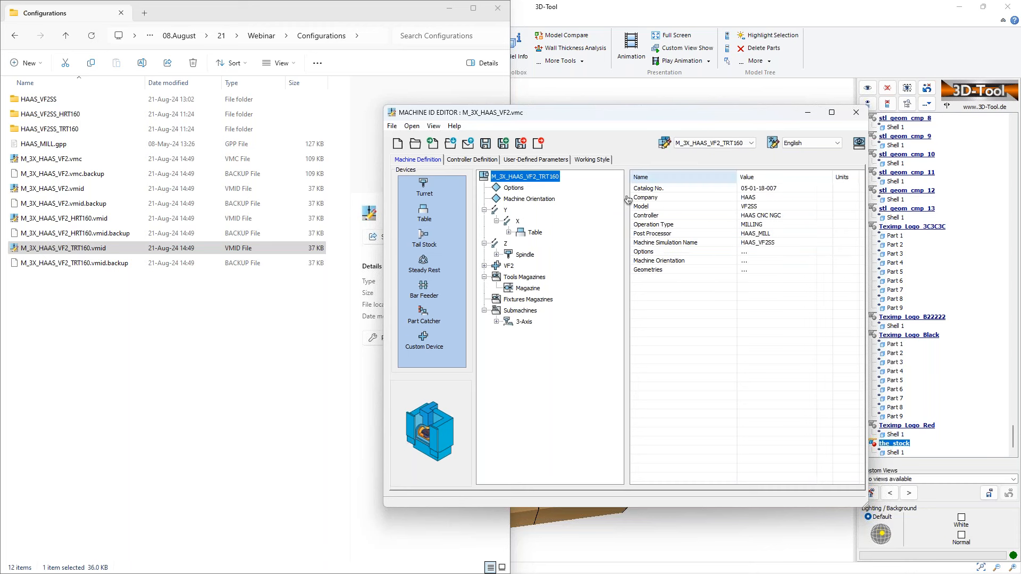
{"action": "left_click", "coordinate": [505, 243]}
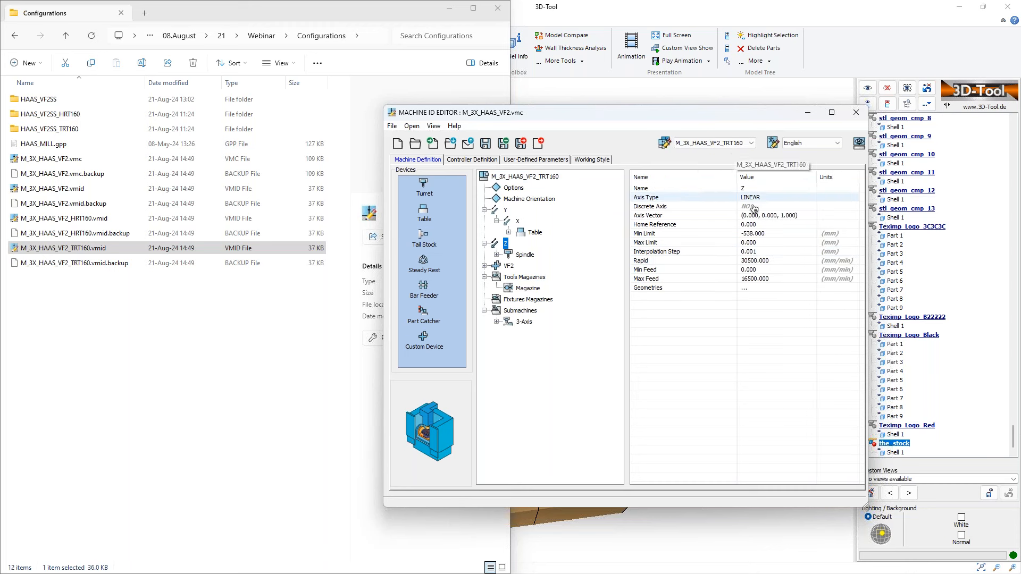
{"action": "left_click", "coordinate": [731, 144]}
{"action": "left_click", "coordinate": [732, 159]}
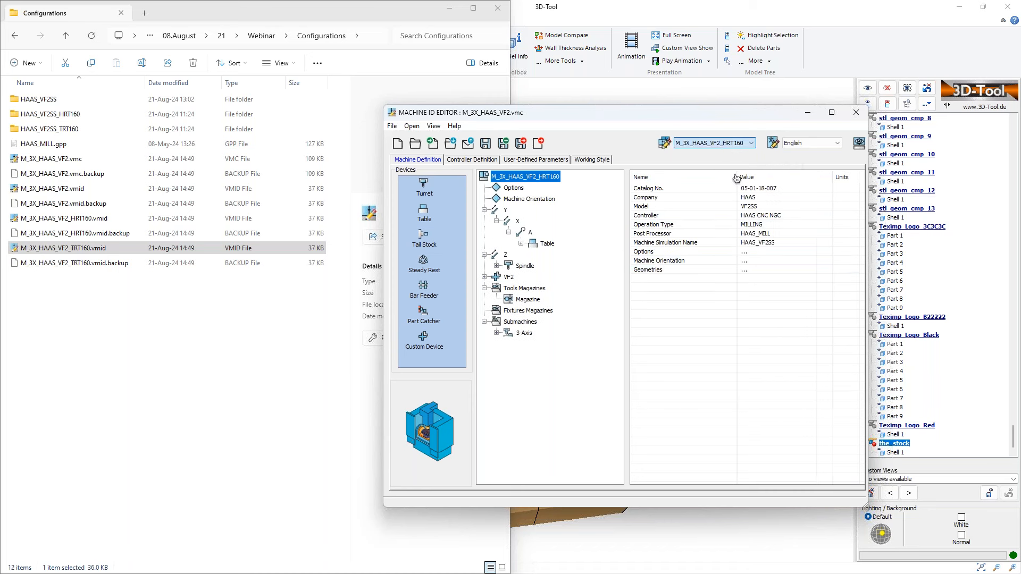
{"action": "left_click", "coordinate": [505, 254]}
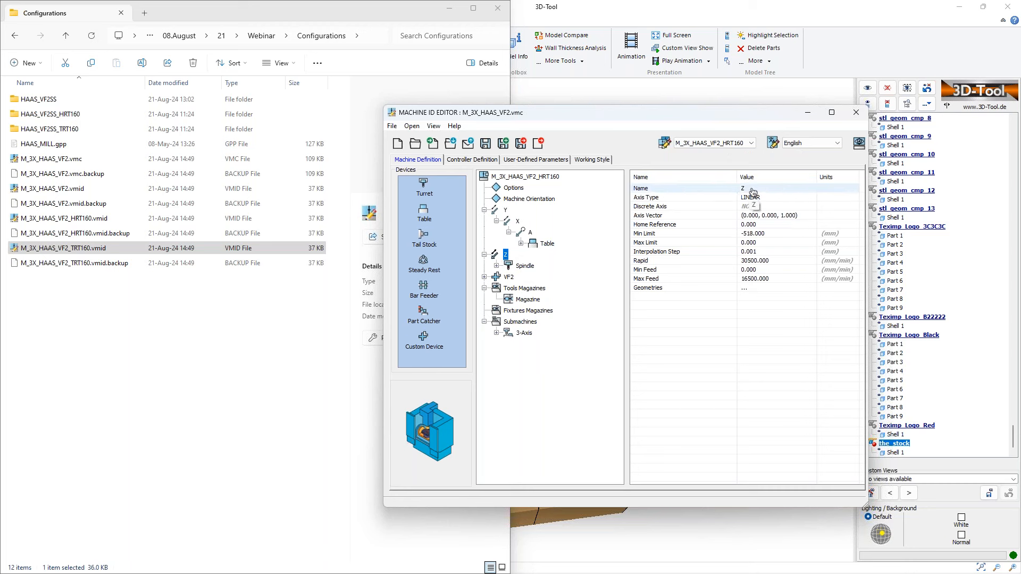
Rename the Z axis to Z2 in the HRT160 configuration, with no other configurations selected as affected
{"action": "left_click", "coordinate": [699, 143]}
{"action": "left_click", "coordinate": [698, 149]}
{"action": "left_click", "coordinate": [761, 187]}
{"action": "type", "text": "2"}
{"action": "left_click", "coordinate": [742, 349]}
{"action": "left_click_drag", "start_coordinate": [647, 241], "coordinate": [700, 260]}
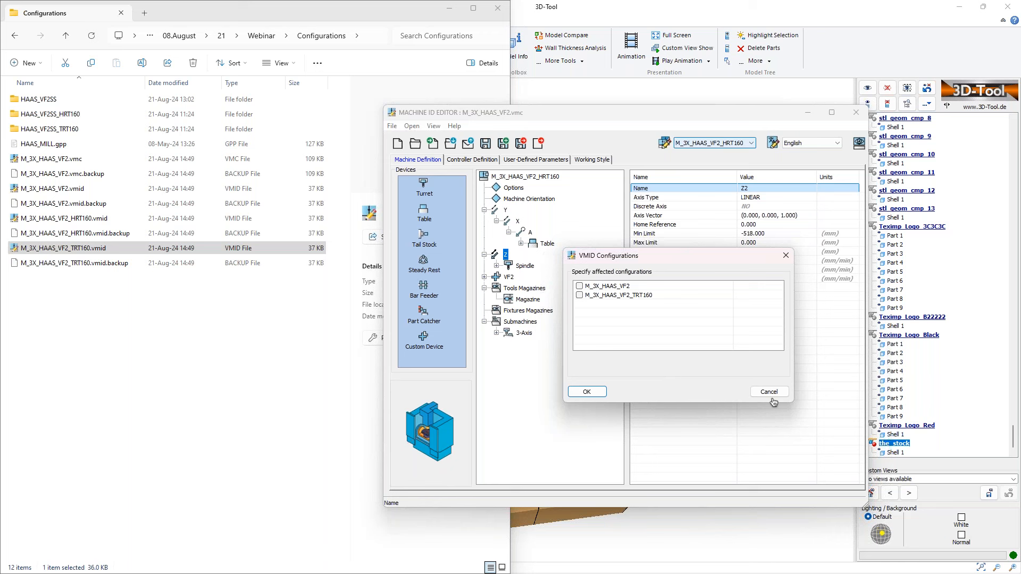
{"action": "left_click", "coordinate": [586, 392]}
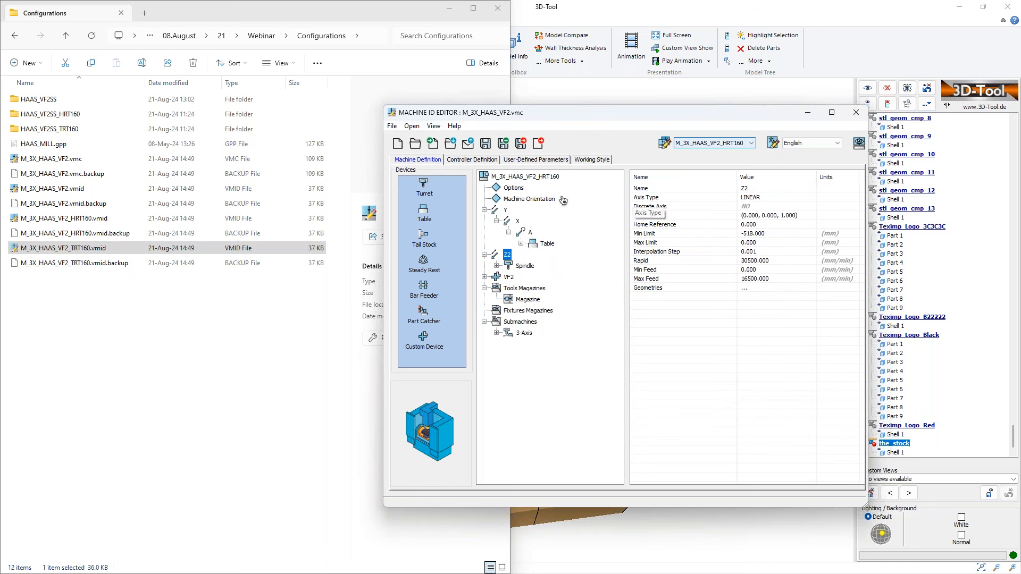
Compare the name of the Z axis in the plain VF2 configuration with its name in the HRT160 configuration
{"action": "left_click", "coordinate": [739, 145]}
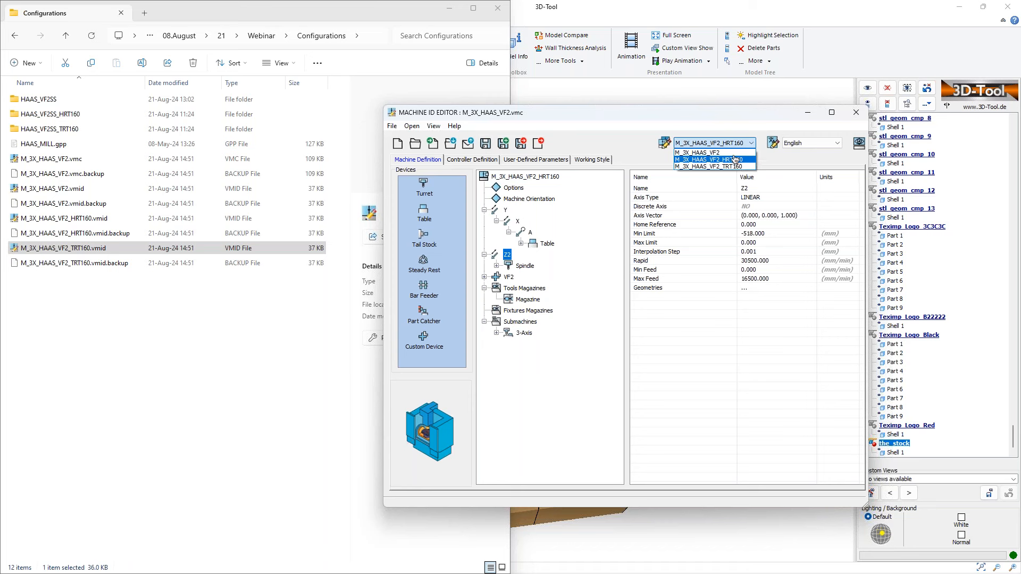
{"action": "left_click", "coordinate": [738, 150]}
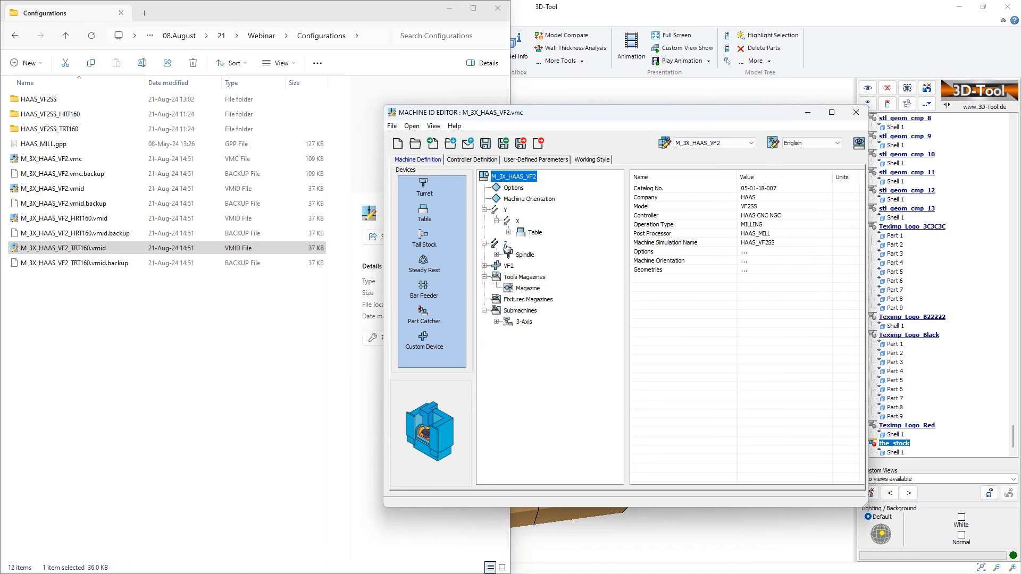
{"action": "left_click", "coordinate": [506, 244]}
{"action": "left_click", "coordinate": [739, 144]}
{"action": "left_click", "coordinate": [738, 157]}
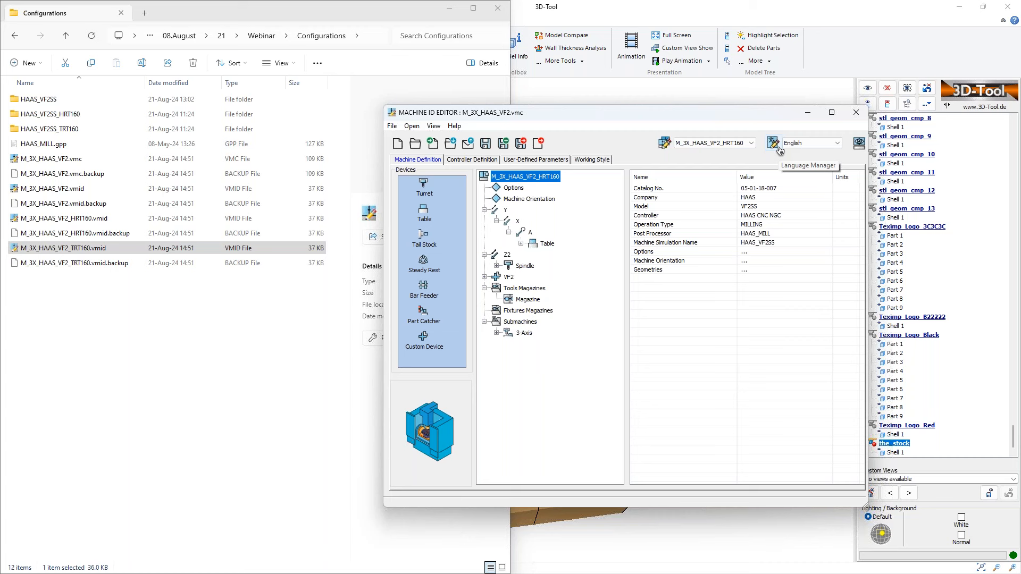
Add German, Czech and Danish to the machine's languages in the Language Manager, and save the machine definition
{"action": "left_click_drag", "start_coordinate": [755, 113], "coordinate": [633, 124]}
{"action": "left_click", "coordinate": [652, 154]}
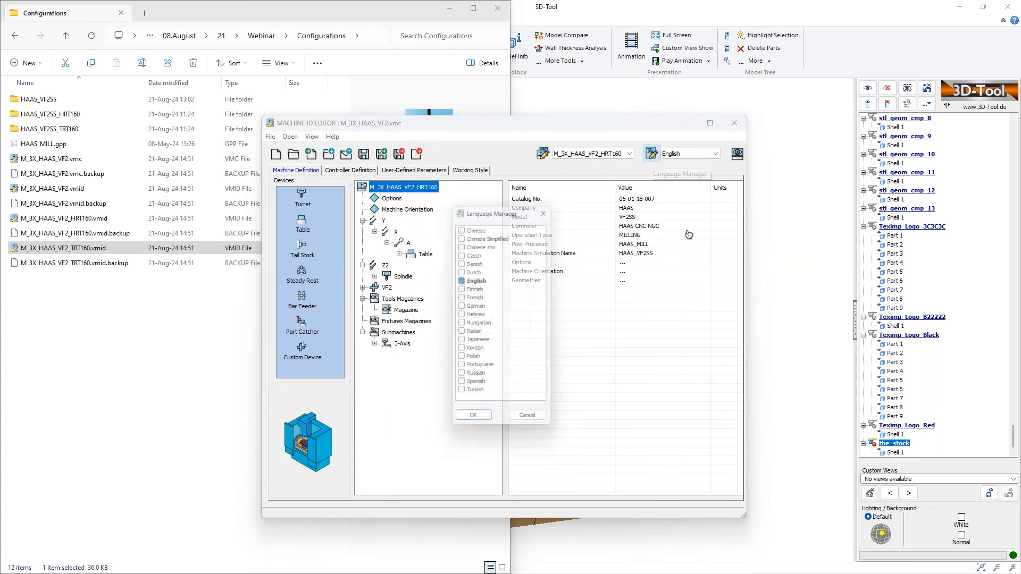
{"action": "left_click_drag", "start_coordinate": [504, 215], "coordinate": [565, 214]}
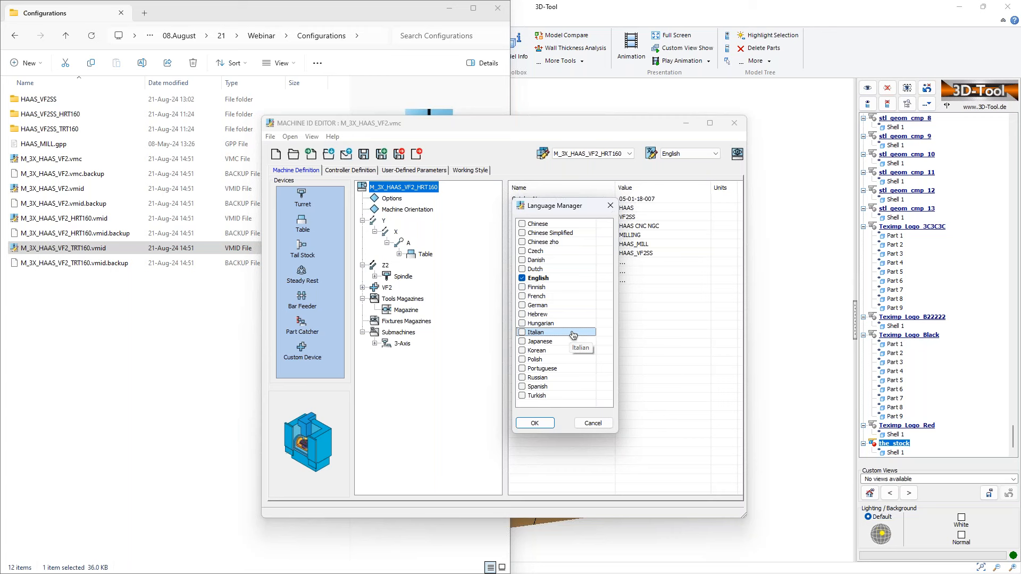
{"action": "left_click", "coordinate": [522, 305]}
{"action": "left_click", "coordinate": [522, 251]}
{"action": "left_click", "coordinate": [522, 260]}
{"action": "left_click", "coordinate": [522, 224]}
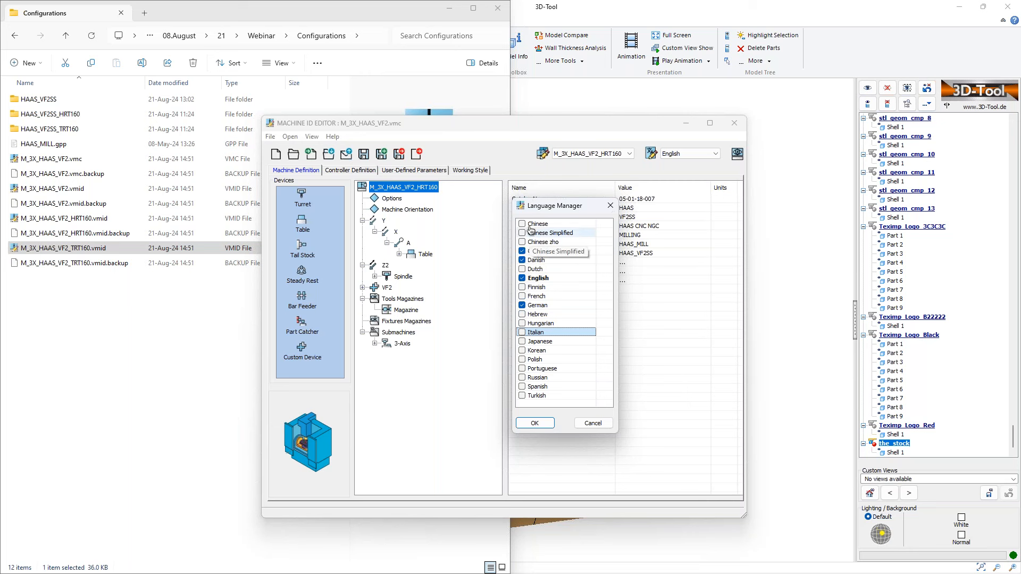
{"action": "left_click", "coordinate": [535, 423]}
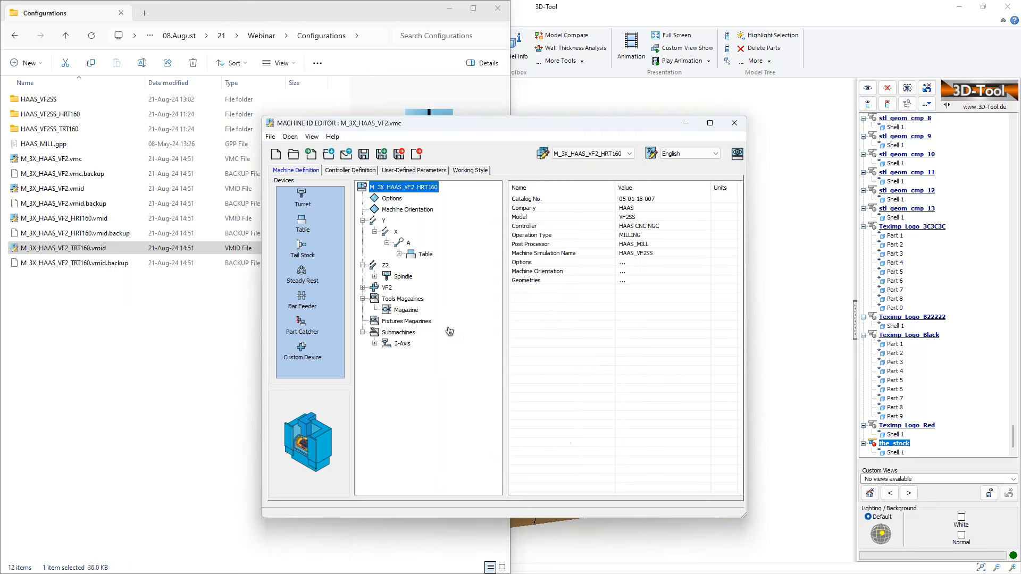
{"action": "left_click", "coordinate": [363, 154]}
Switch the machine definition's active language from English to German
{"action": "left_click", "coordinate": [682, 154]}
{"action": "left_click", "coordinate": [682, 160]}
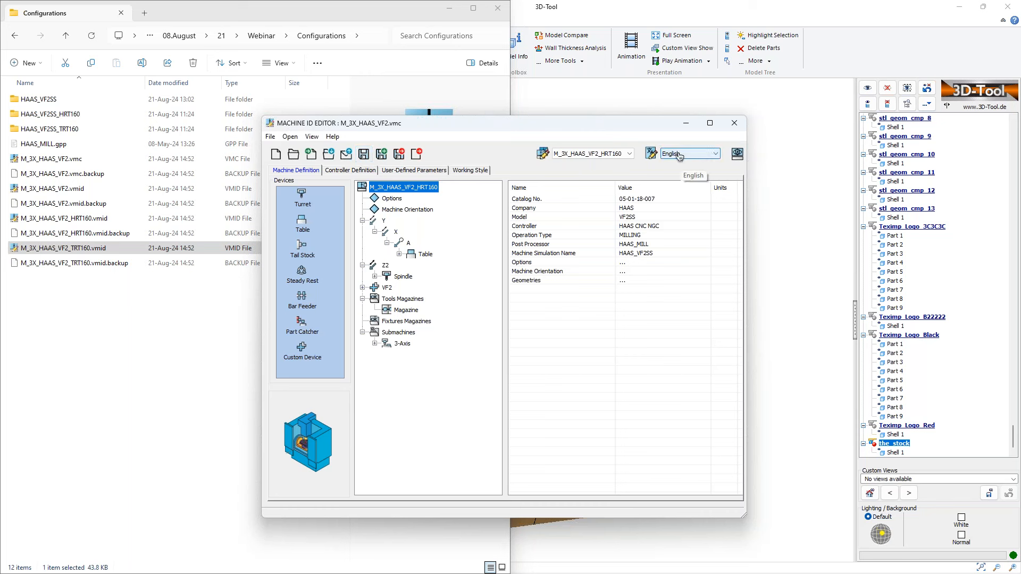
{"action": "left_click_drag", "start_coordinate": [448, 127], "coordinate": [624, 130]}
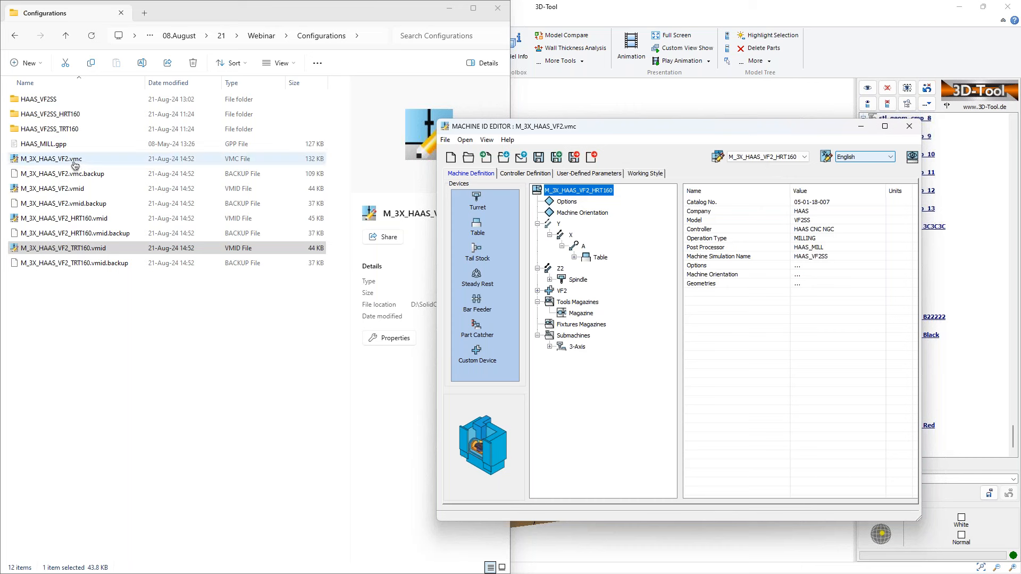
{"action": "left_click_drag", "start_coordinate": [721, 124], "coordinate": [684, 84]}
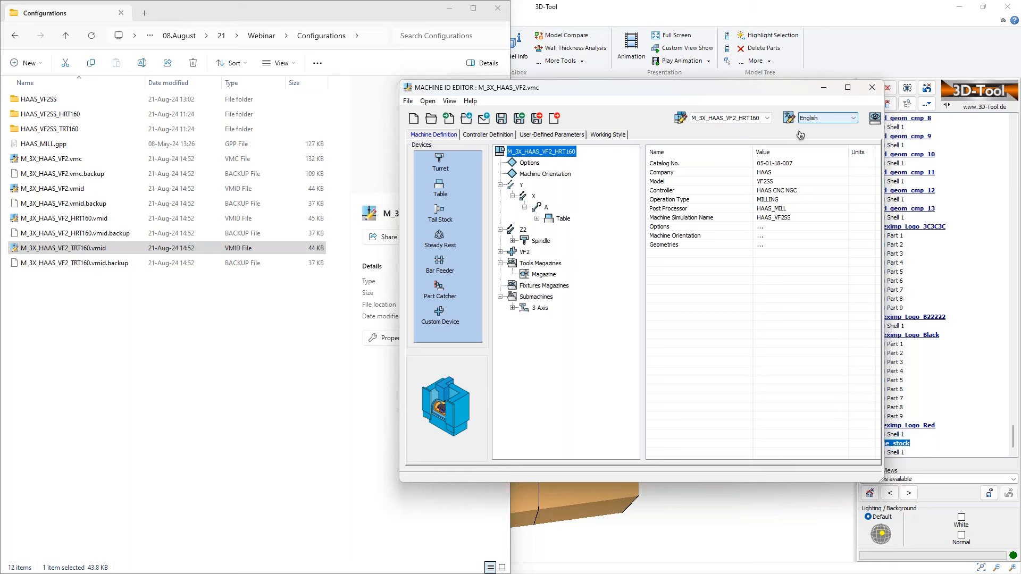
{"action": "left_click_drag", "start_coordinate": [767, 95], "coordinate": [758, 107]}
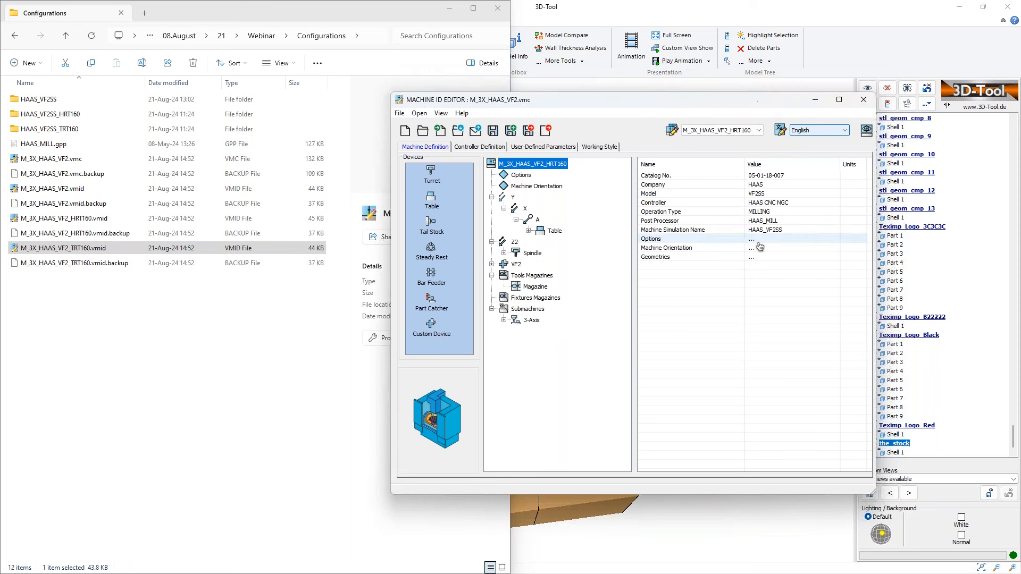
{"action": "left_click", "coordinate": [805, 132]}
{"action": "left_click", "coordinate": [814, 151]}
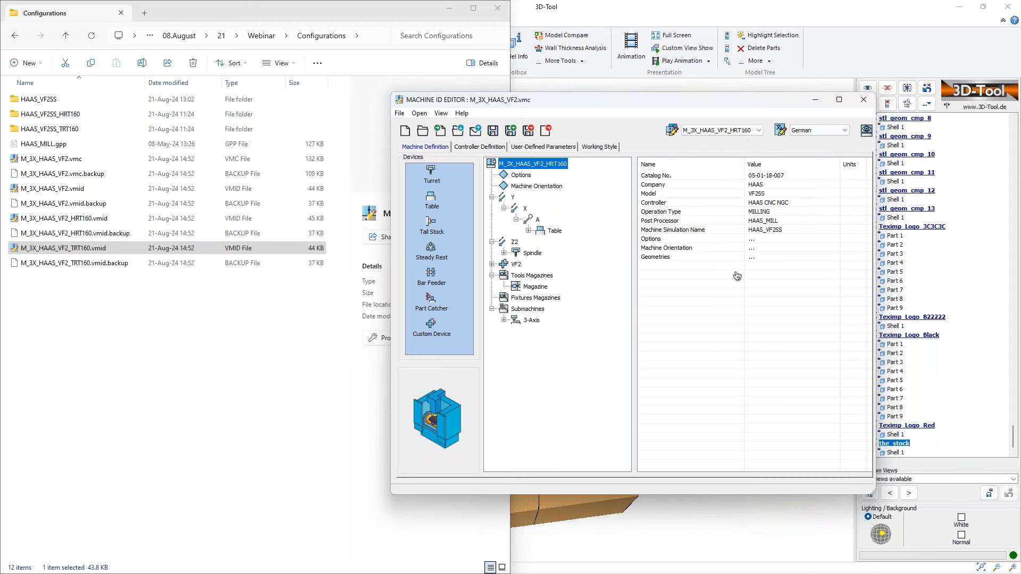
{"action": "left_click", "coordinate": [532, 254]}
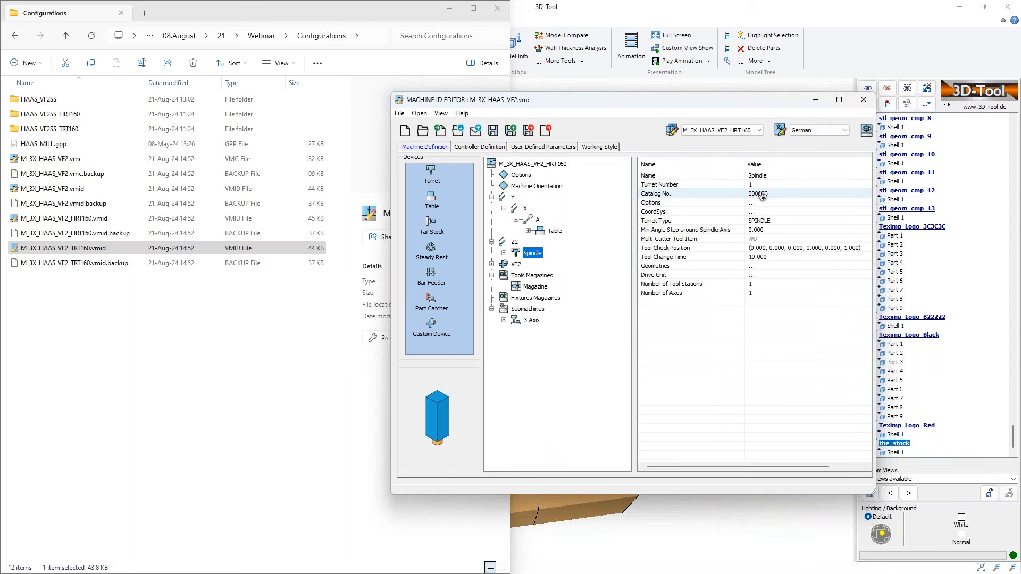
{"action": "left_click", "coordinate": [773, 178]}
{"action": "left_click_drag", "start_coordinate": [773, 179], "coordinate": [761, 186]}
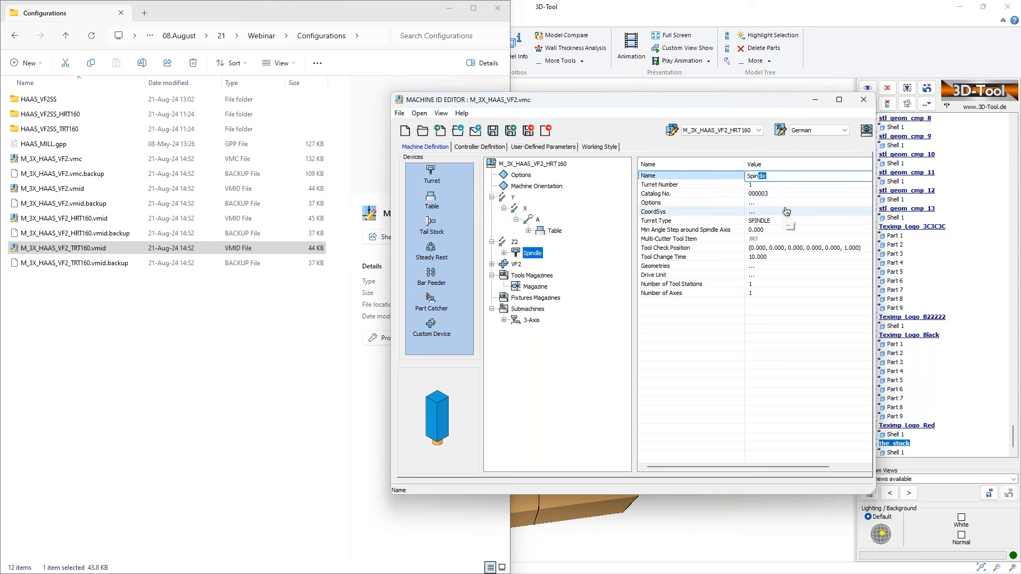
{"action": "type", "text": "ed"}
{"action": "key", "text": "BackSpace"}
{"action": "type", "text": "dle"}
{"action": "key", "text": "Return"}
Rename the 3-Axis submachine to 3-Achse for the German language
{"action": "left_click", "coordinate": [533, 321]}
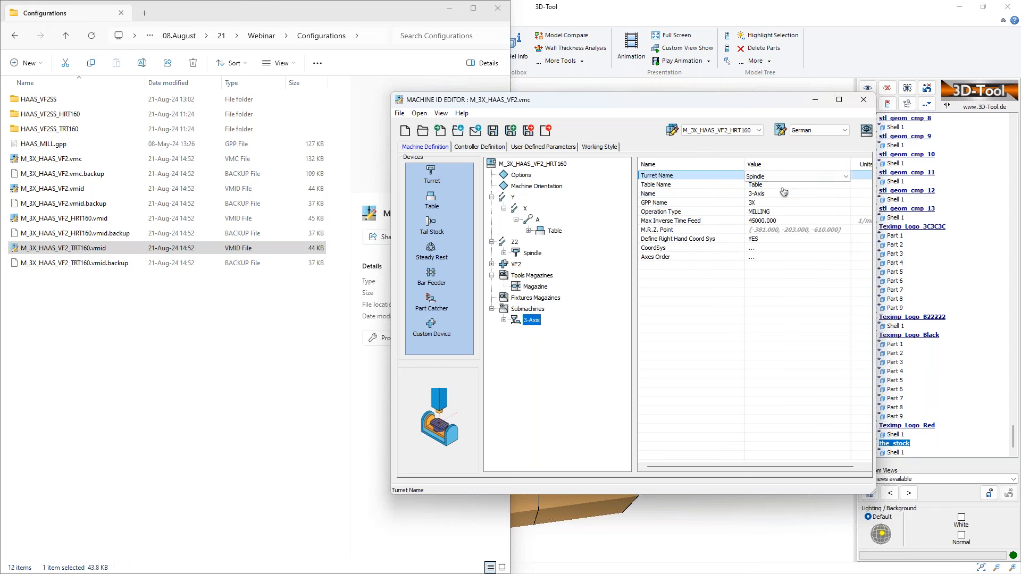
{"action": "left_click", "coordinate": [764, 196]}
{"action": "left_click_drag", "start_coordinate": [764, 196], "coordinate": [755, 197]}
{"action": "type", "text": "chse"}
{"action": "key", "text": "Return"}
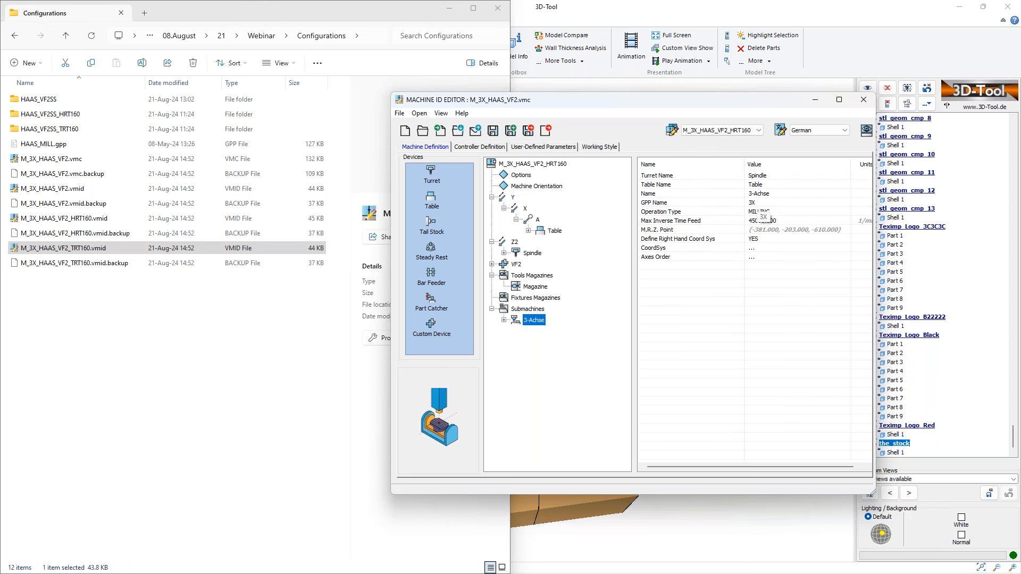
Set the German GUI name of the Inverse Time Feed Mode machine option to "Inverser Zeitvorschubmodus - G93" and save the machine definition
{"action": "left_click", "coordinate": [536, 146]}
{"action": "left_click", "coordinate": [562, 187]}
{"action": "left_click", "coordinate": [790, 176]}
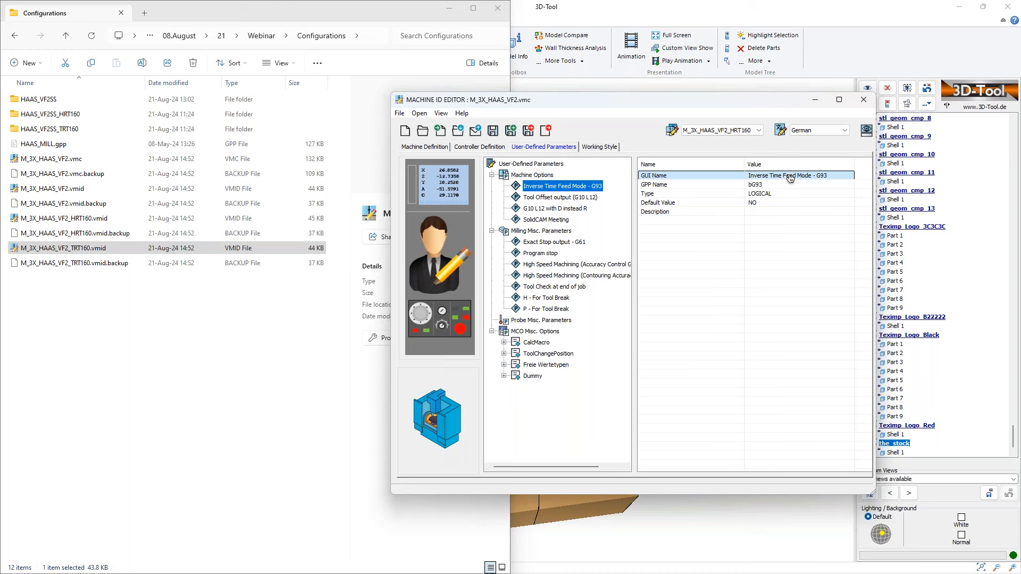
{"action": "mouse_move", "coordinate": [241, 561]}
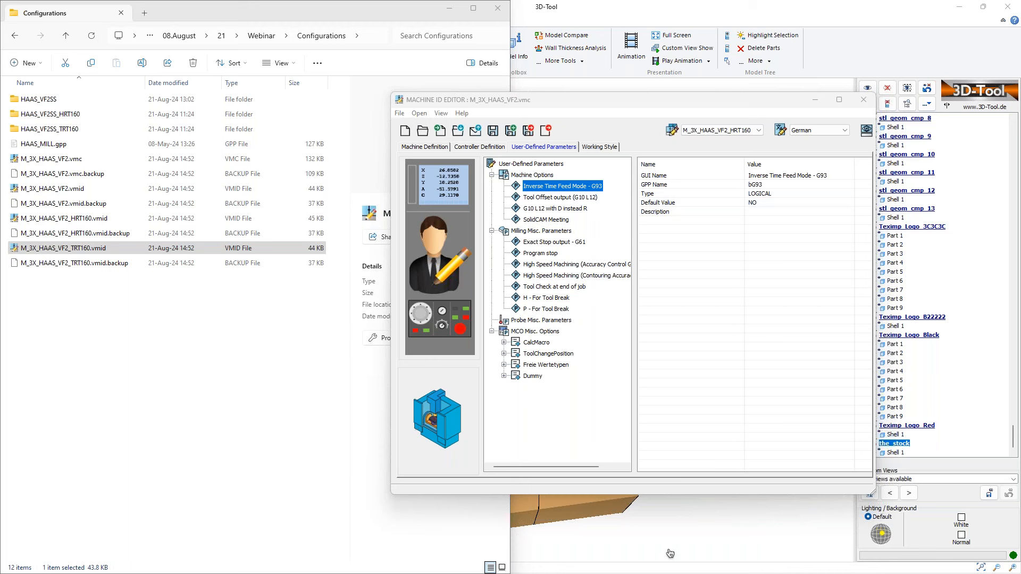
{"action": "left_click", "coordinate": [790, 177]}
{"action": "type", "text": "Inverser Zeitvorschubmodus - G93"}
{"action": "left_click", "coordinate": [805, 306]}
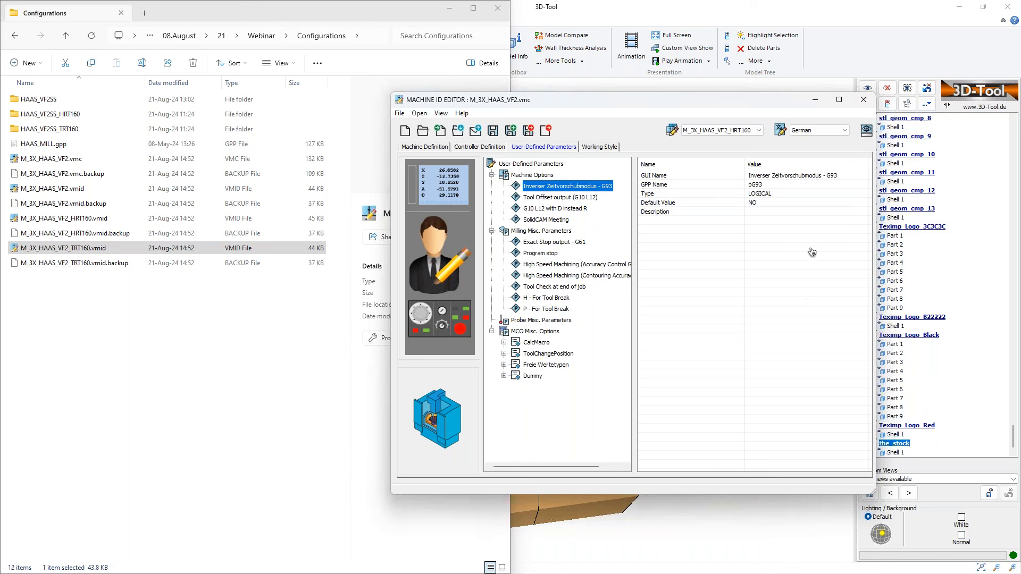
{"action": "left_click", "coordinate": [495, 132]}
Compare the G93 machine option's name in English and in German by switching the active language and returning to German
{"action": "left_click", "coordinate": [821, 134]}
{"action": "left_click", "coordinate": [817, 144]}
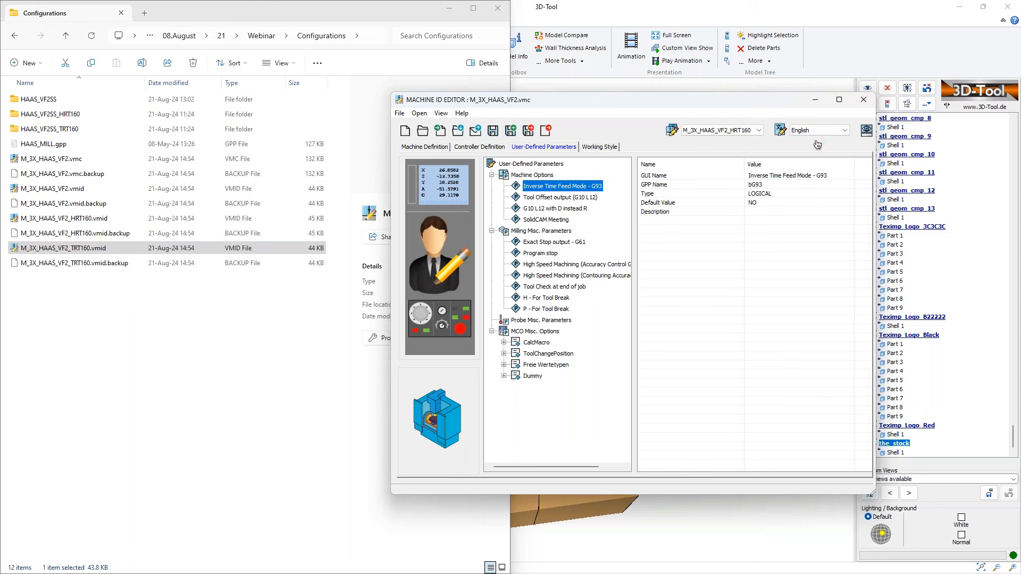
{"action": "left_click", "coordinate": [816, 130]}
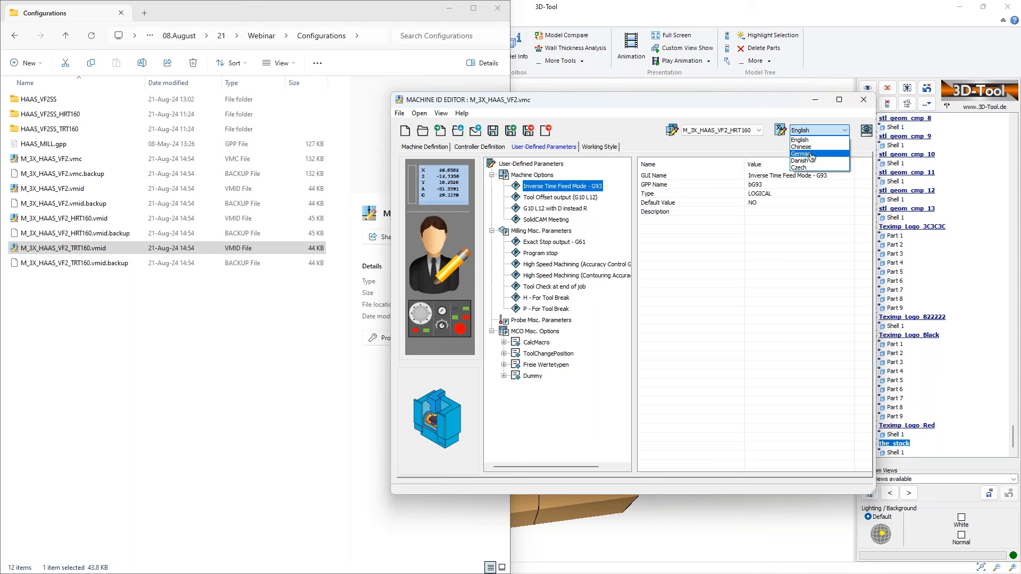
{"action": "left_click", "coordinate": [811, 154]}
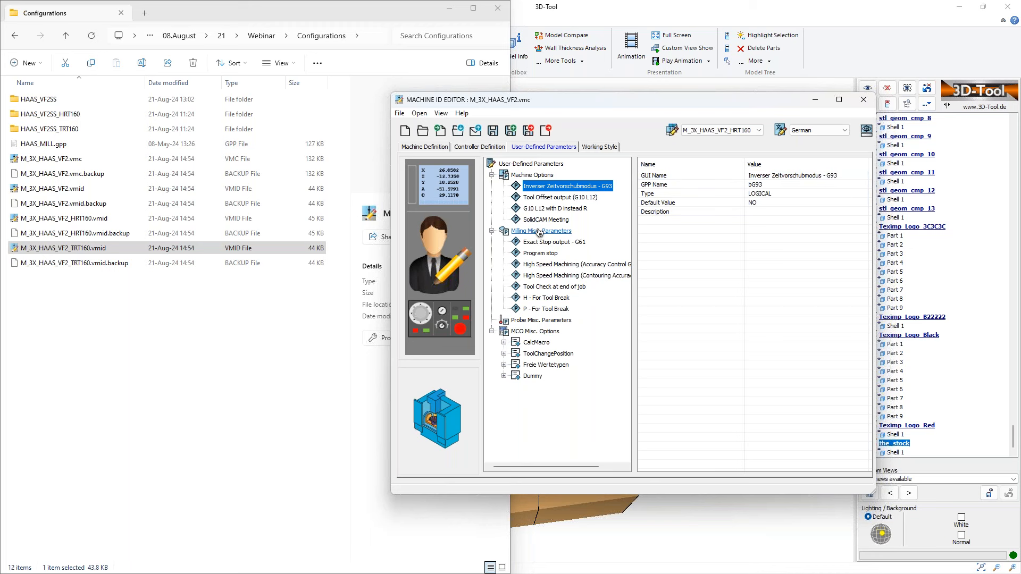
Review the controller definition's drill and MCO cycles, and return to the machine definition
{"action": "left_click", "coordinate": [491, 148]}
{"action": "left_click", "coordinate": [492, 264]}
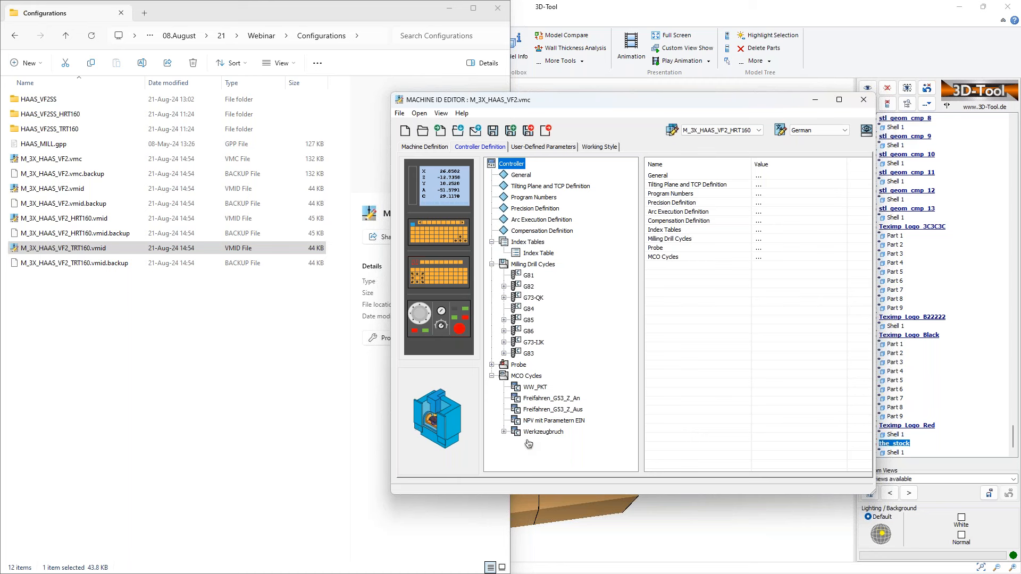
{"action": "left_click", "coordinate": [428, 149]}
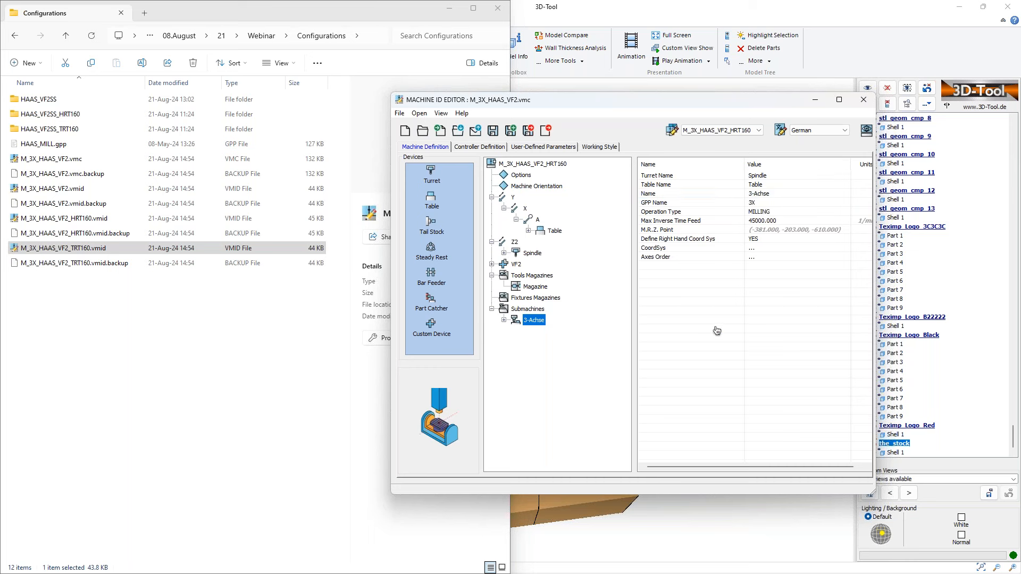
Add a new milling drill cycle to the controller definition with the GUI name SolidCAM83
{"action": "left_click", "coordinate": [467, 150]}
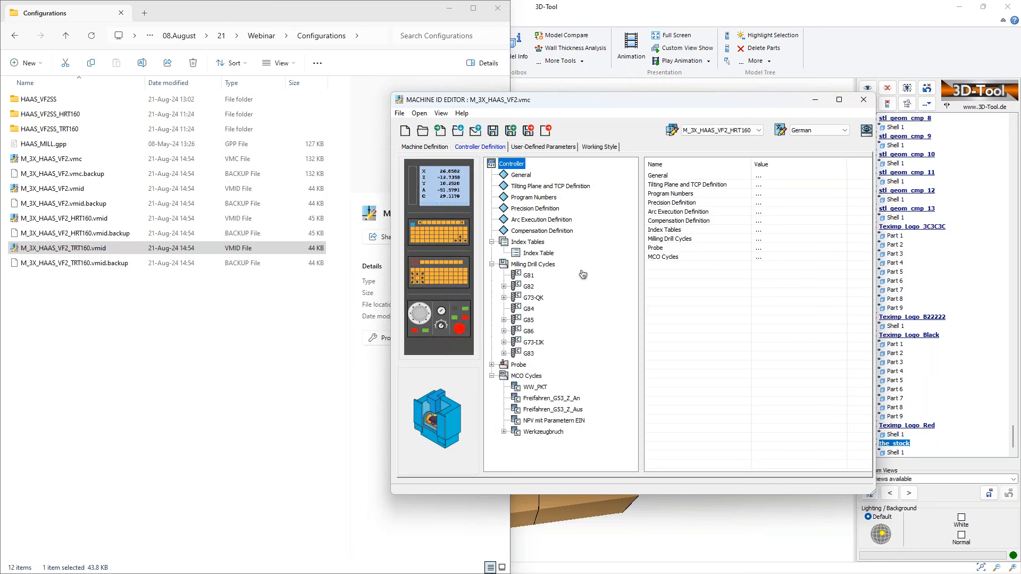
{"action": "right_click", "coordinate": [533, 264]}
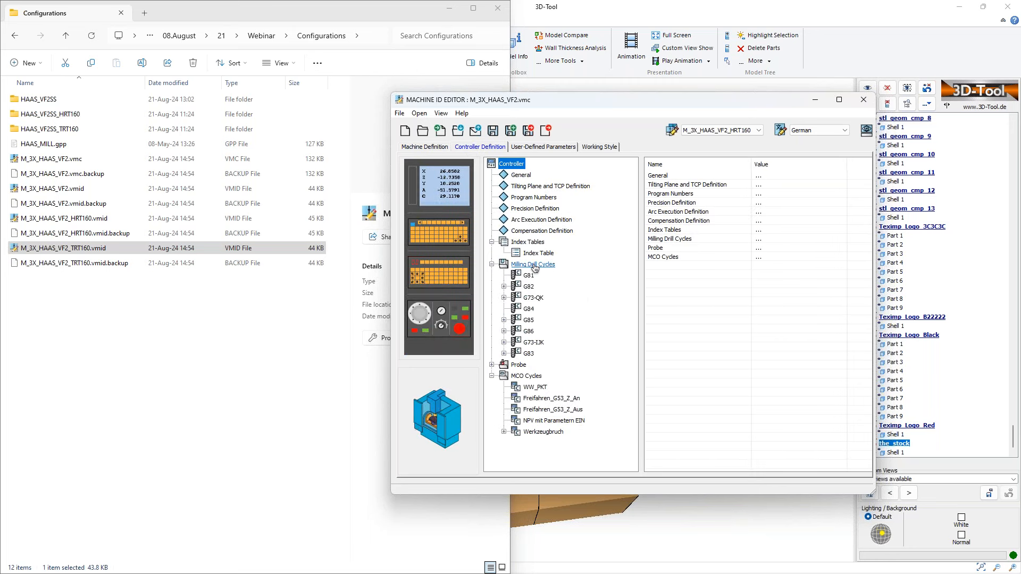
{"action": "left_click", "coordinate": [594, 288]}
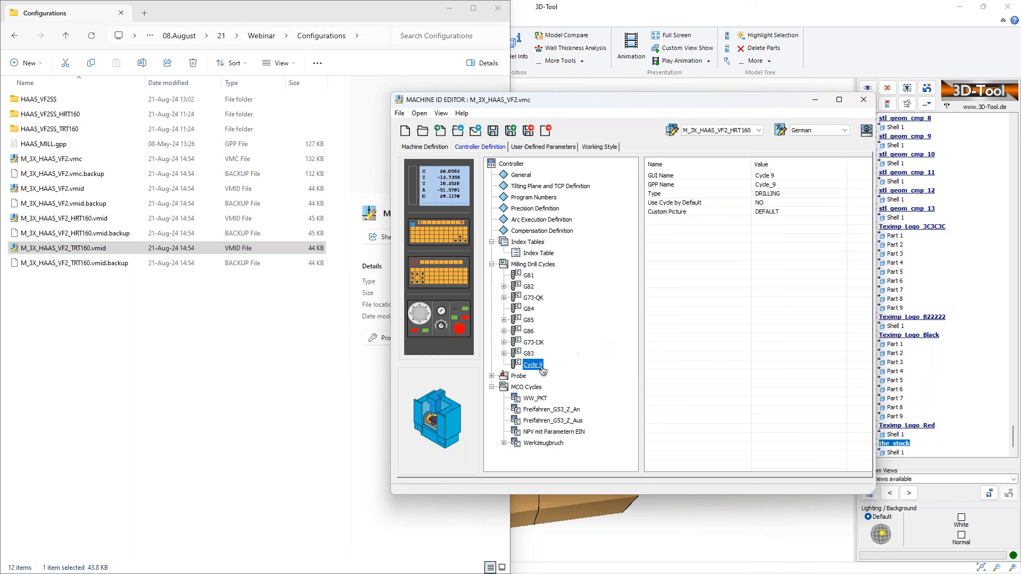
{"action": "left_click", "coordinate": [777, 180]}
{"action": "left_click", "coordinate": [777, 179]}
{"action": "type", "text": "S"}
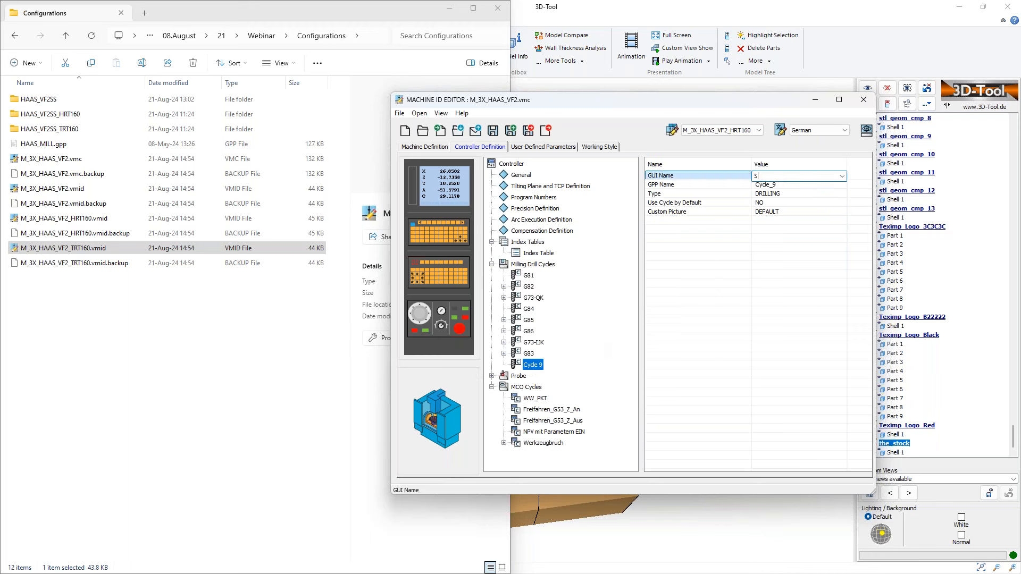
{"action": "type", "text": "olidCAM83"}
{"action": "left_click", "coordinate": [778, 185]}
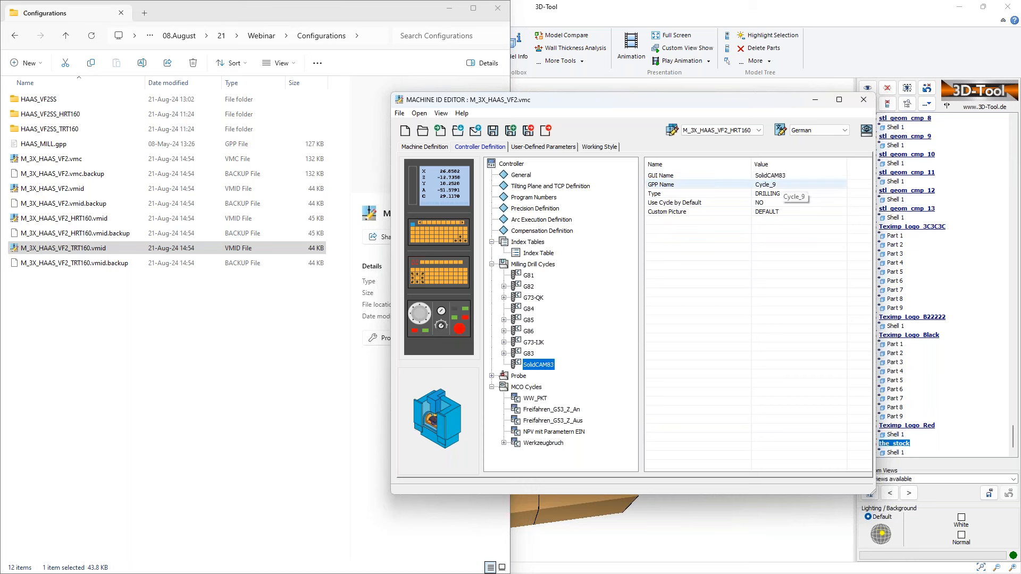
Change the new drill cycle's GUI name to SolidCAM2024
{"action": "left_click", "coordinate": [788, 178]}
{"action": "left_click_drag", "start_coordinate": [787, 179], "coordinate": [778, 179]}
{"action": "type", "text": "2024"}
{"action": "key", "text": "Return"}
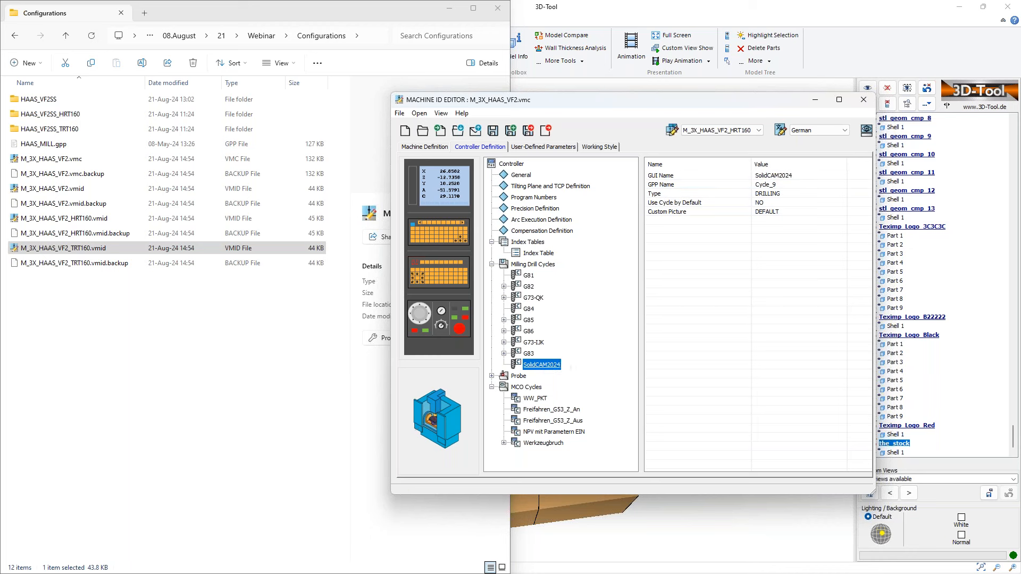
Add a parameter with the GUI name Dwell to the SolidCAM2024 drill cycle
{"action": "right_click", "coordinate": [547, 365]}
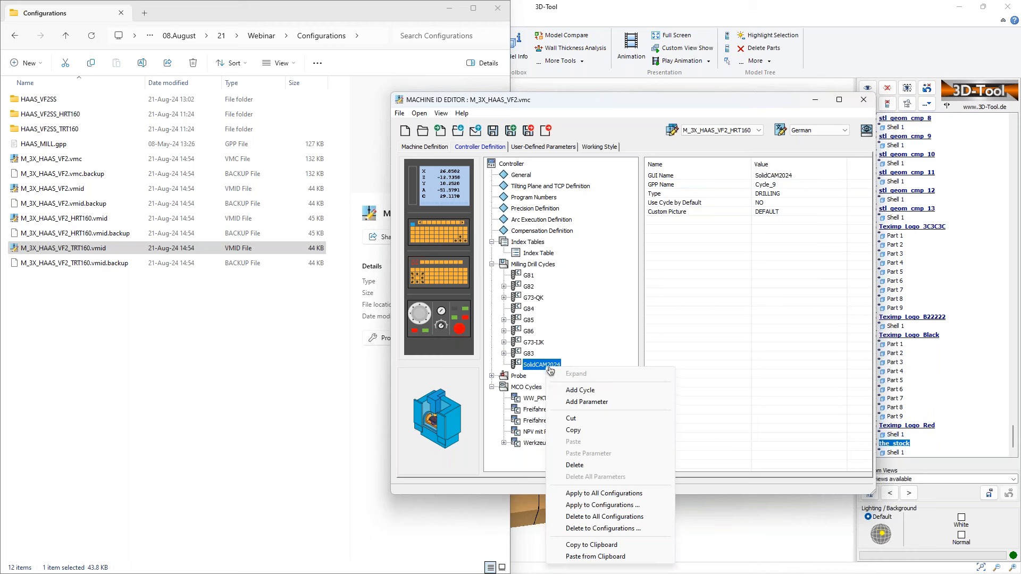
{"action": "left_click", "coordinate": [586, 403]}
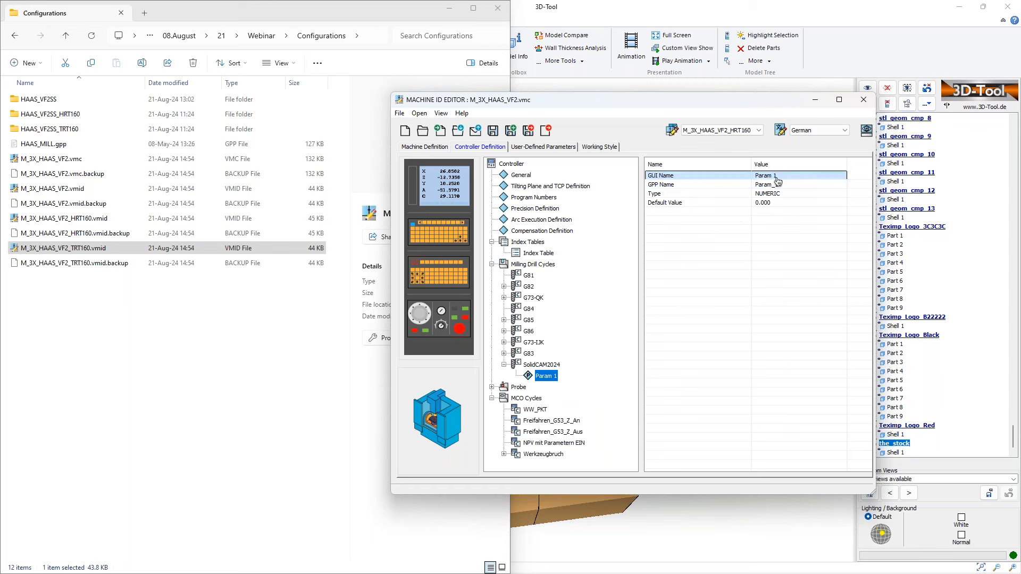
{"action": "type", "text": "Dwell"}
{"action": "key", "text": "Return"}
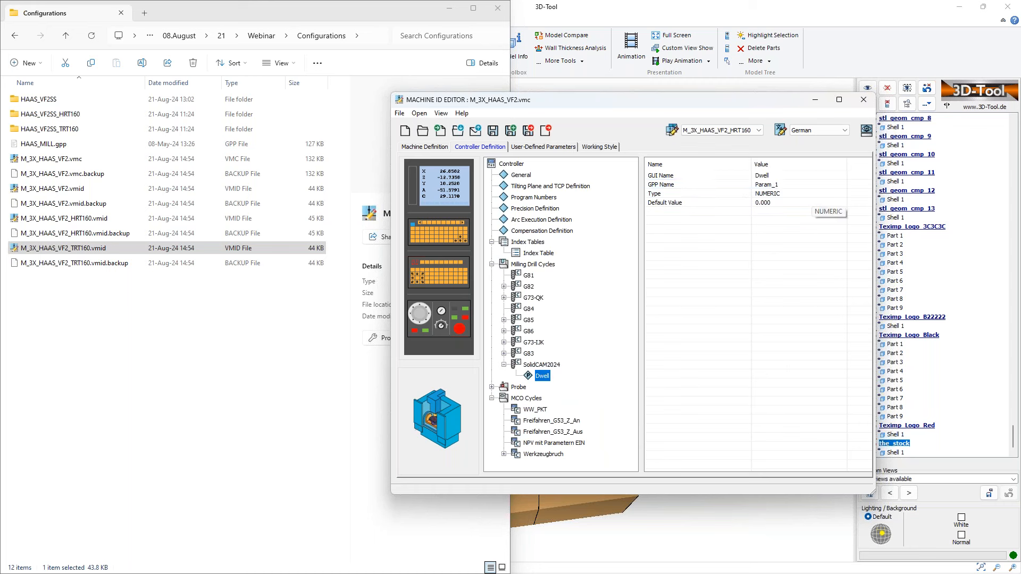
Apply the SolidCAM2024 drill cycle to all configurations and check it in the plain VF2 configuration
{"action": "left_click", "coordinate": [542, 365]}
{"action": "right_click", "coordinate": [551, 366]}
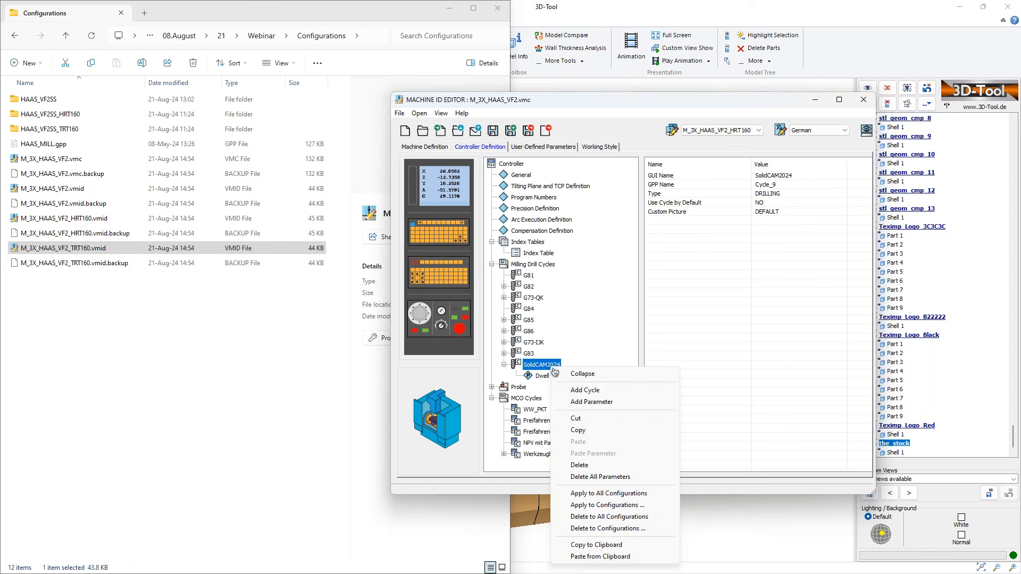
{"action": "left_click", "coordinate": [601, 494]}
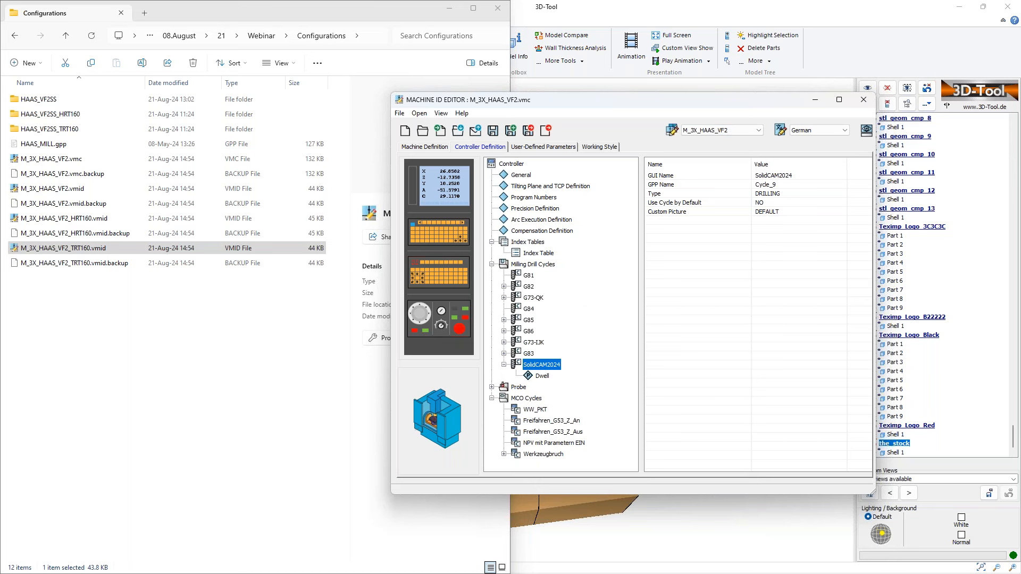
{"action": "right_click", "coordinate": [537, 366]}
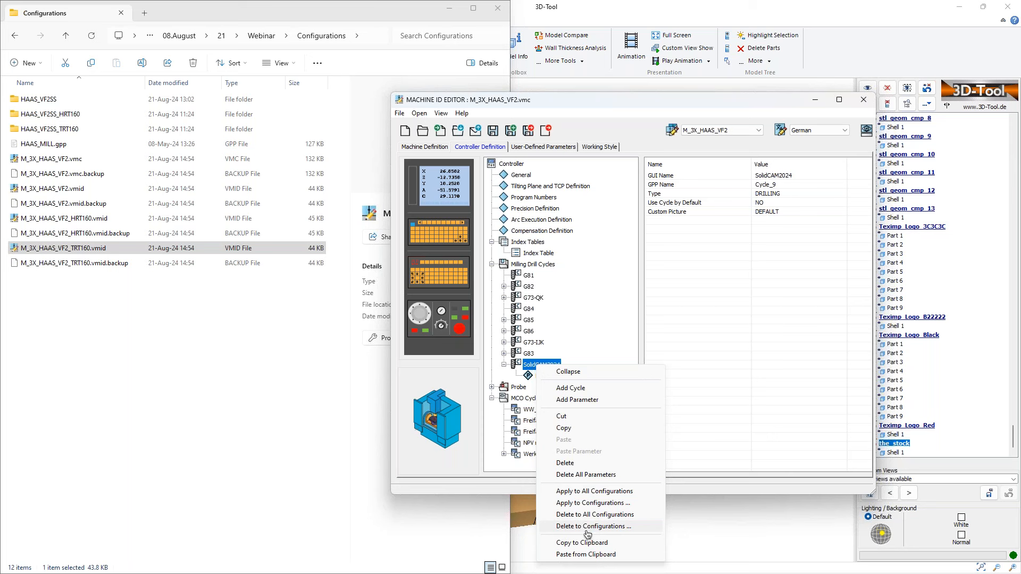
{"action": "left_click", "coordinate": [778, 310]}
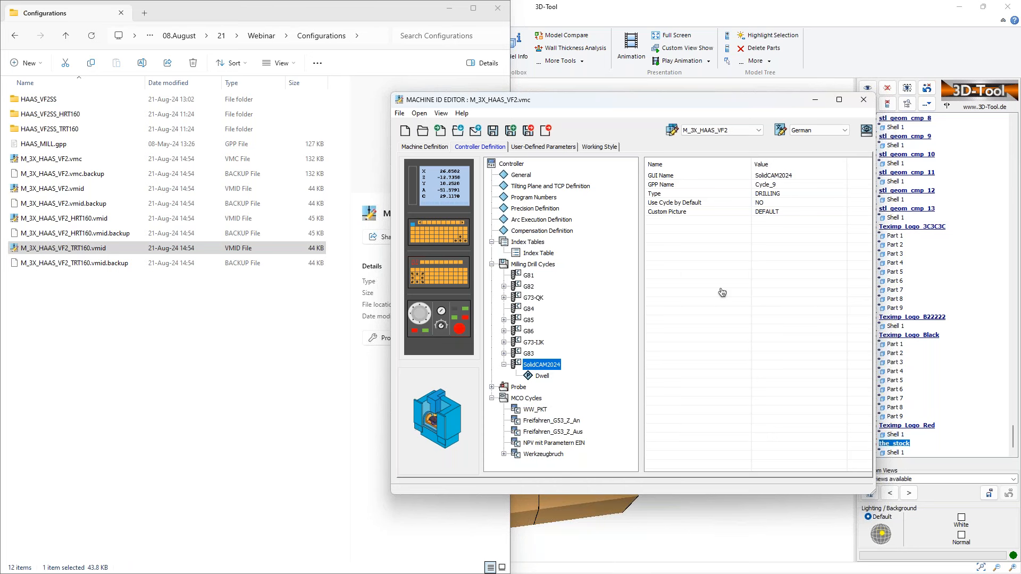
Set 4x Helical Arcs to YES in the Arc Execution Definition, apply the definition to all configurations, and save
{"action": "left_click", "coordinate": [538, 222]}
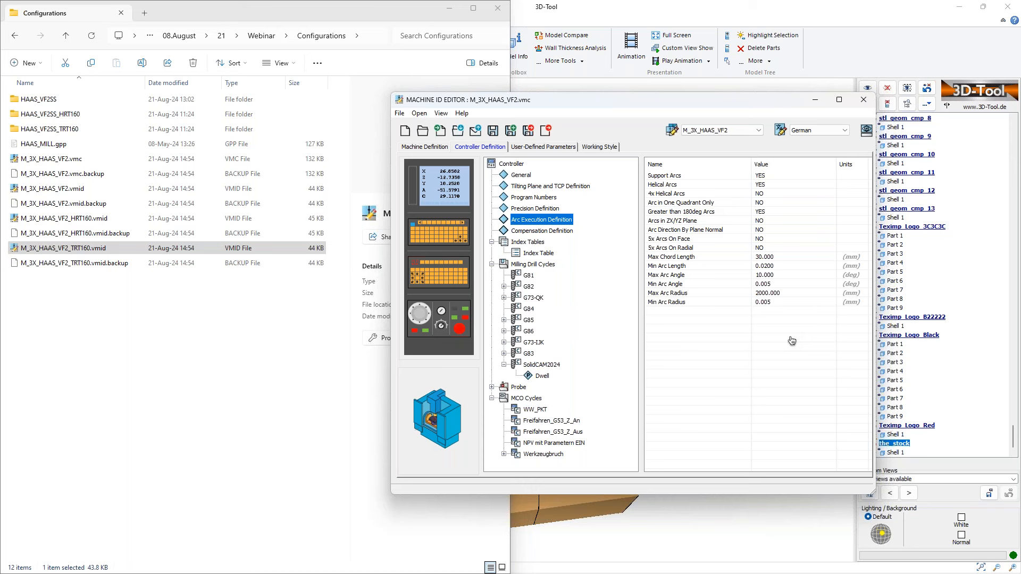
{"action": "left_click", "coordinate": [770, 196]}
{"action": "left_click", "coordinate": [768, 207]}
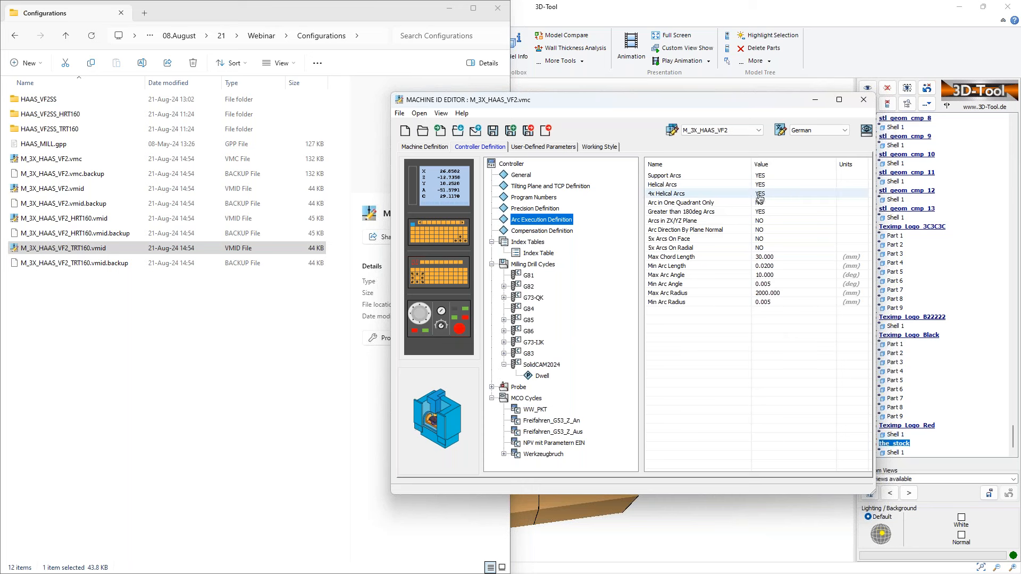
{"action": "right_click", "coordinate": [544, 226]}
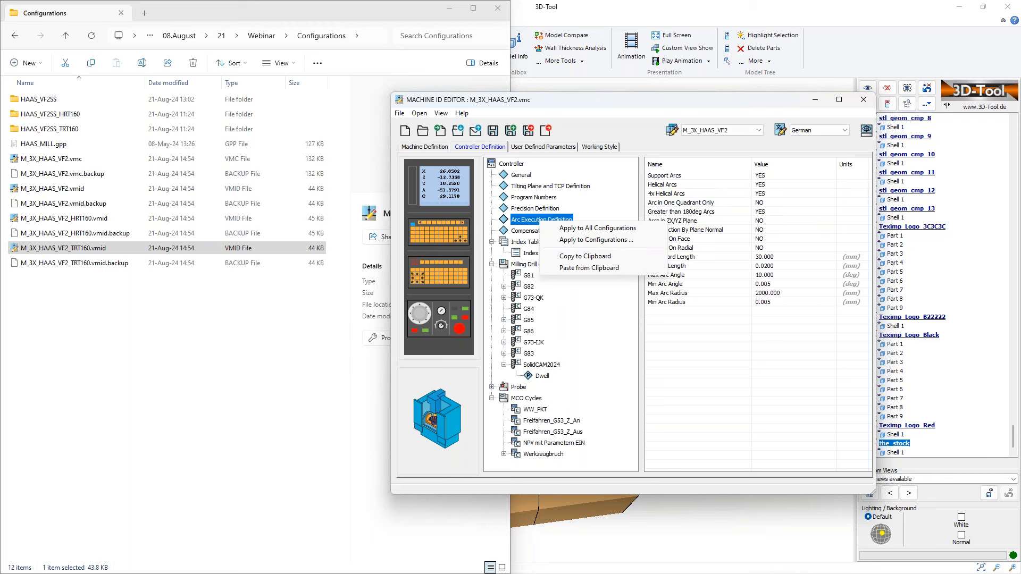
{"action": "left_click", "coordinate": [588, 231]}
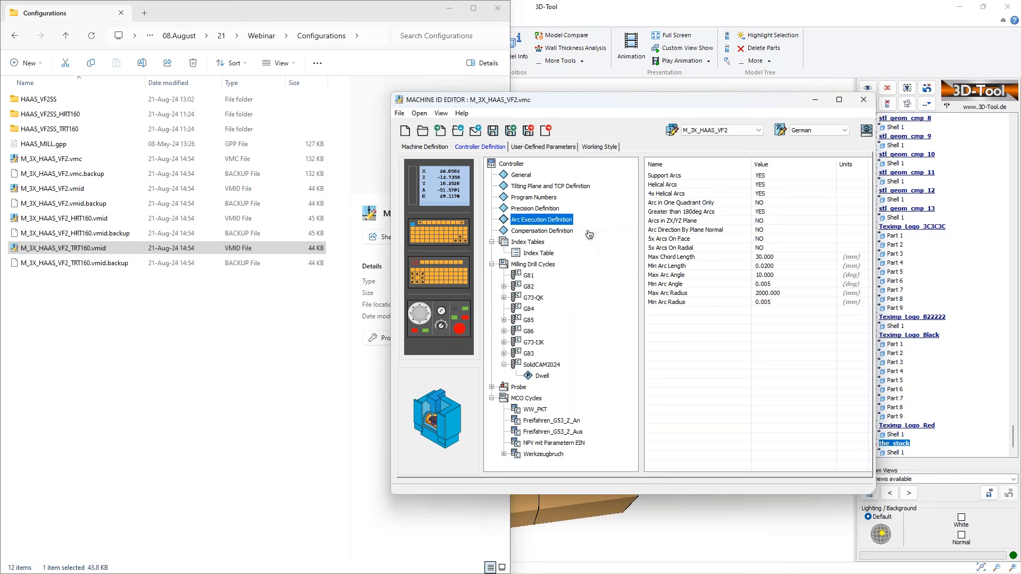
{"action": "left_click", "coordinate": [497, 133]}
Examine which post processors and machine simulations are available for the plain VF2 configuration, keeping the current choices
{"action": "left_click", "coordinate": [565, 147]}
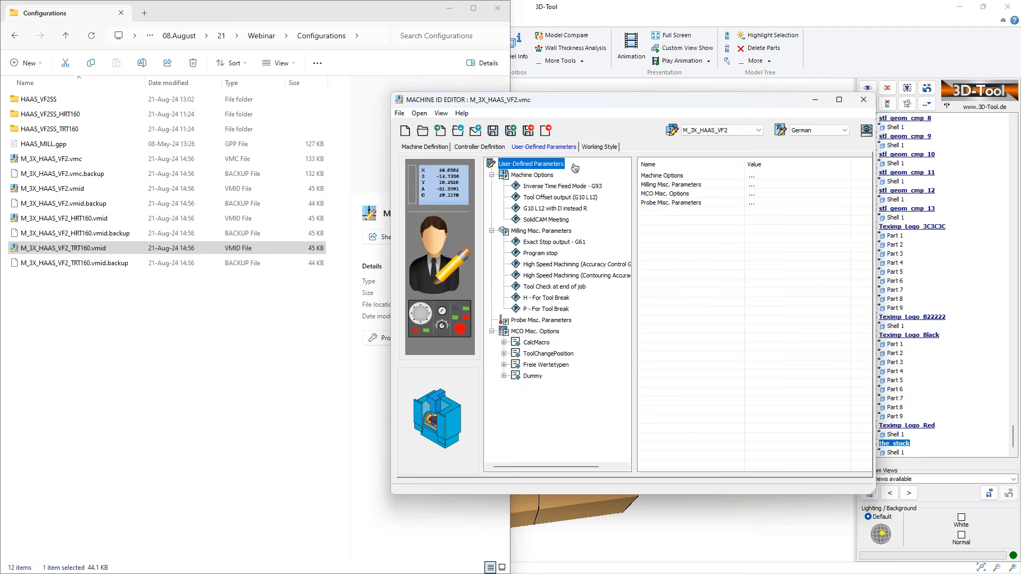
{"action": "left_click", "coordinate": [472, 148]}
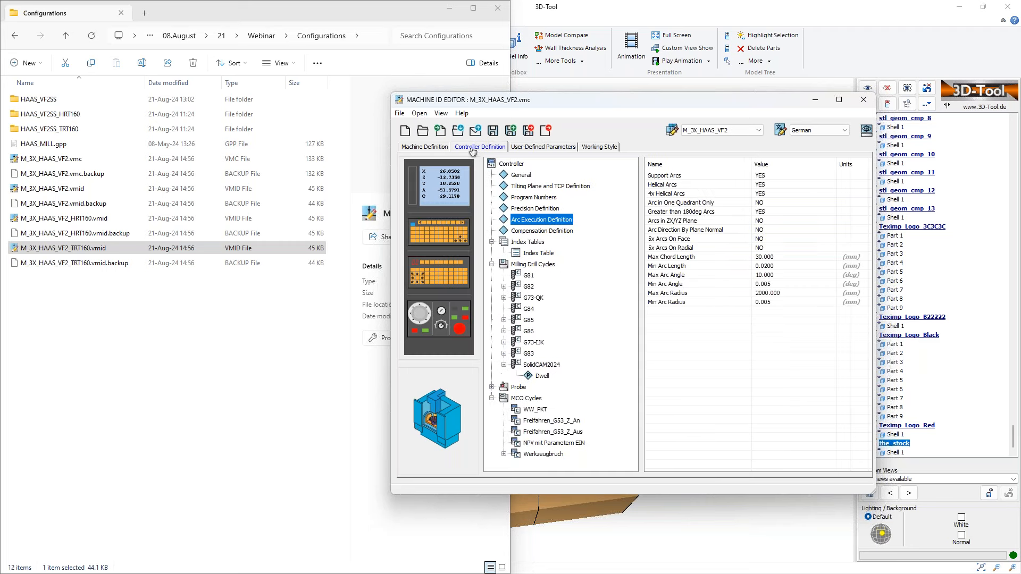
{"action": "left_click", "coordinate": [431, 148]}
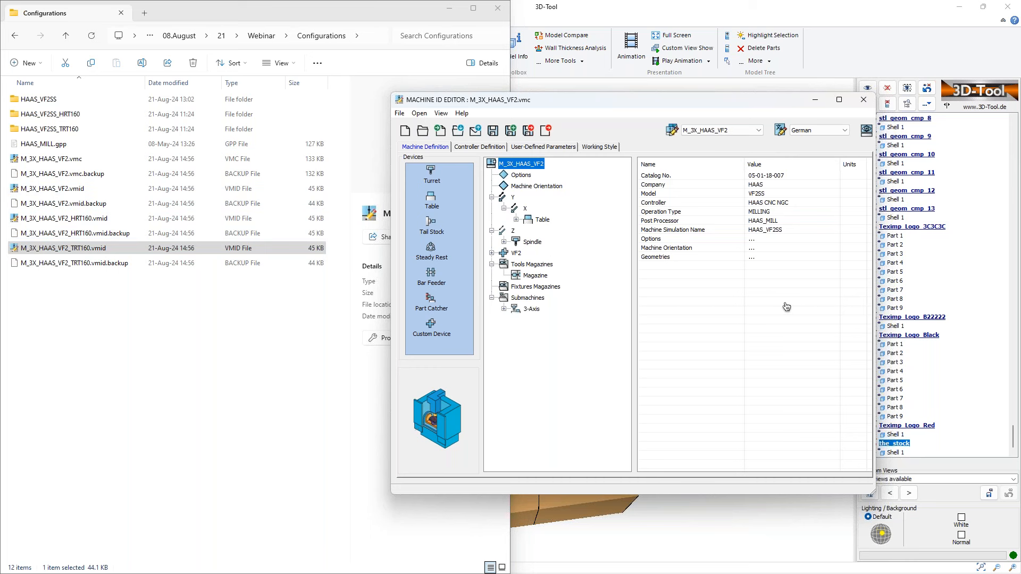
{"action": "left_click", "coordinate": [787, 221]}
{"action": "left_click", "coordinate": [789, 222]}
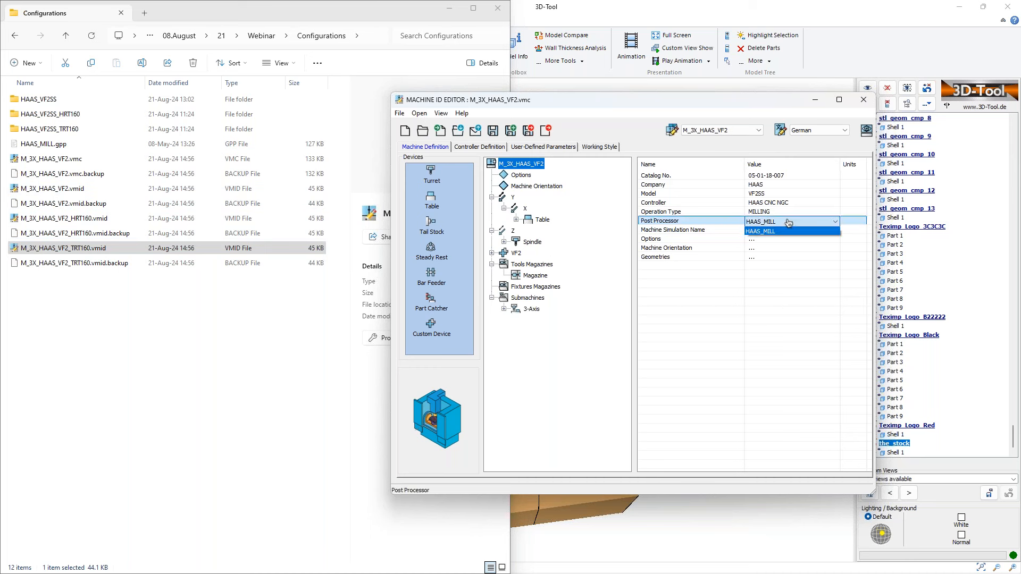
{"action": "left_click", "coordinate": [788, 231]}
{"action": "left_click", "coordinate": [788, 231]}
{"action": "left_click", "coordinate": [787, 232]}
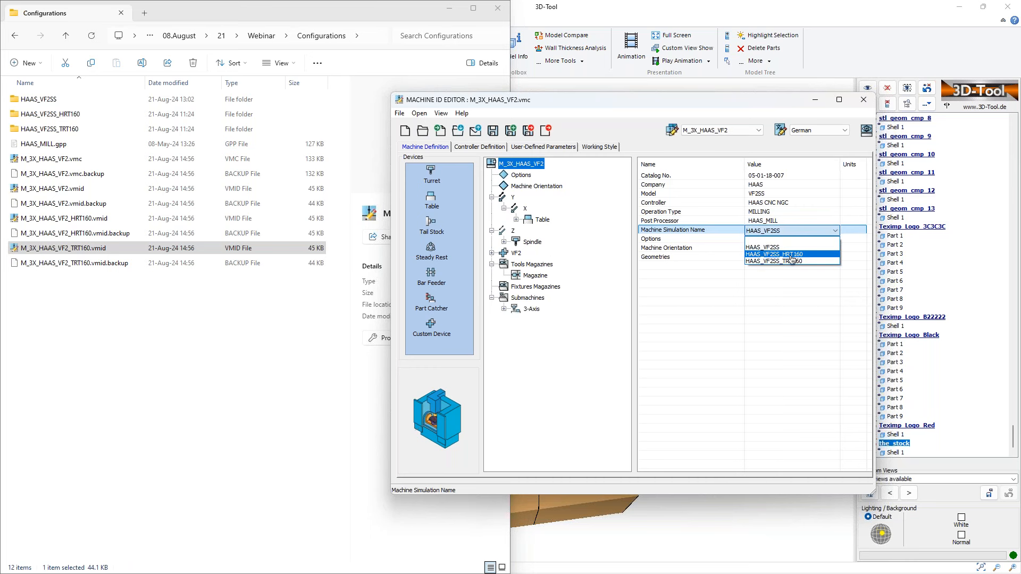
{"action": "left_click", "coordinate": [794, 377]}
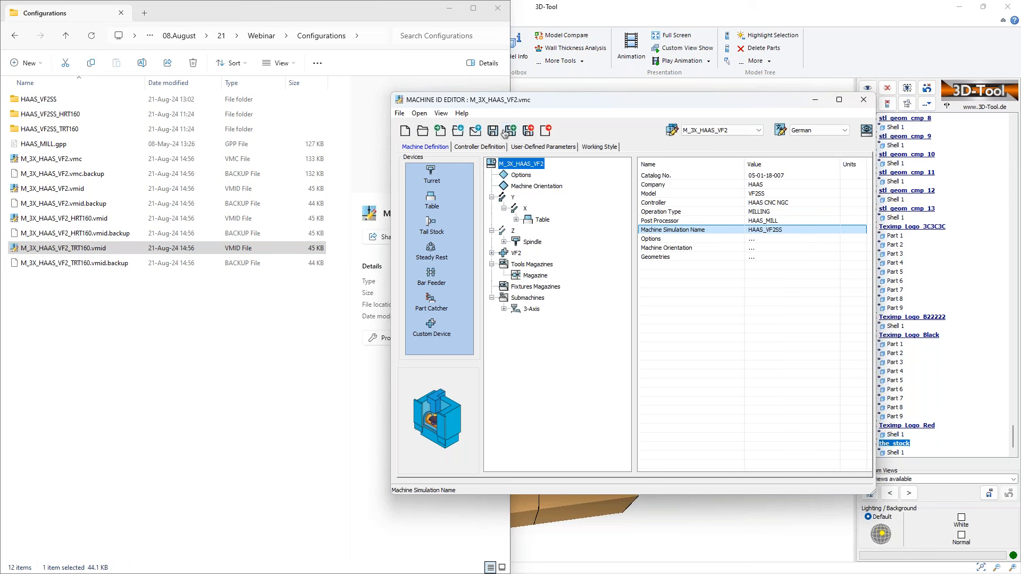
Open M_3X_HAAS_VF2.vmid from the Configurations folder in the Machine ID Editor
{"action": "left_click", "coordinate": [774, 344]}
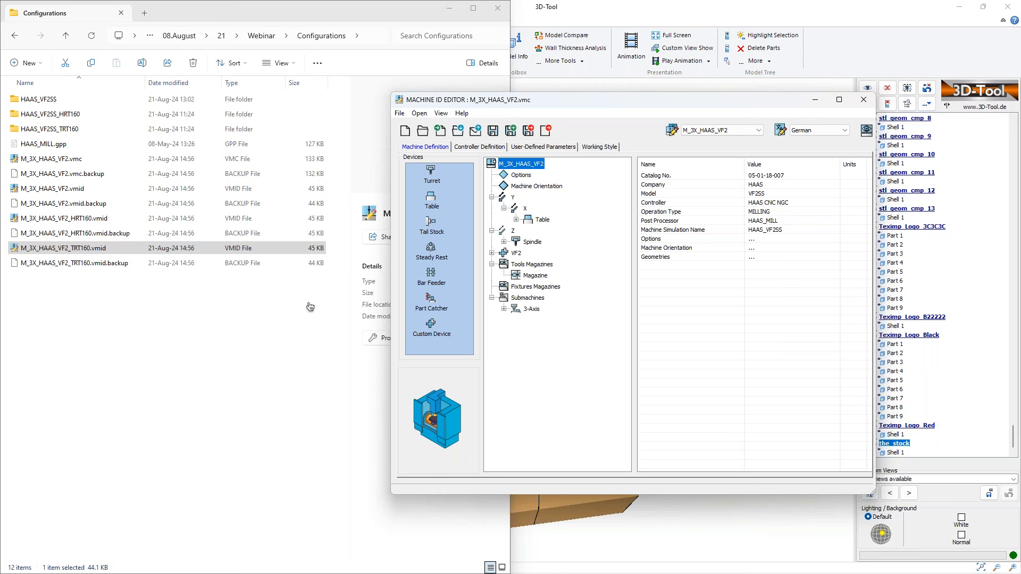
{"action": "left_click", "coordinate": [168, 327]}
{"action": "left_click", "coordinate": [78, 192]}
{"action": "left_click_drag", "start_coordinate": [287, 15], "coordinate": [415, 15]}
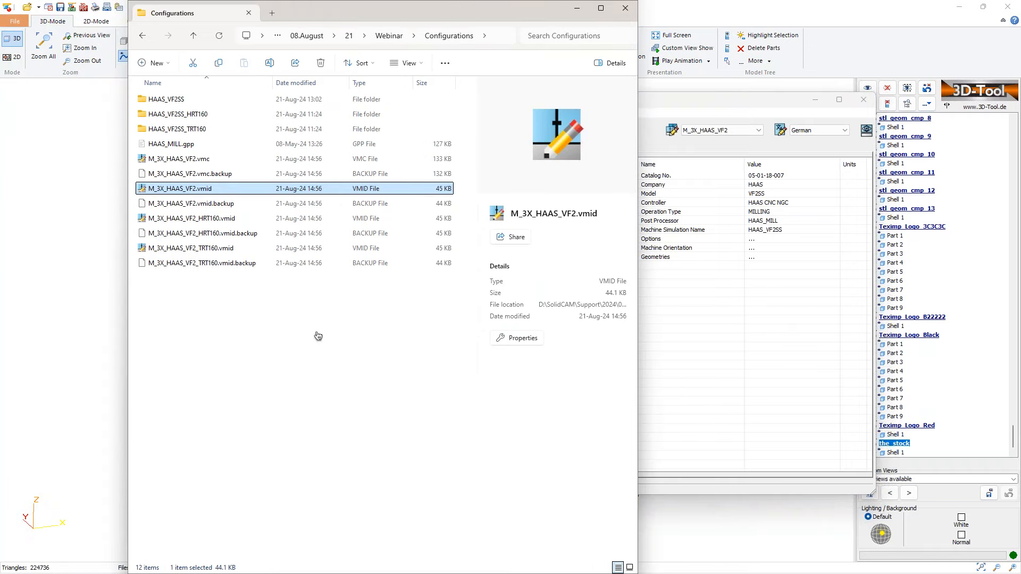
{"action": "double_click", "coordinate": [196, 190]}
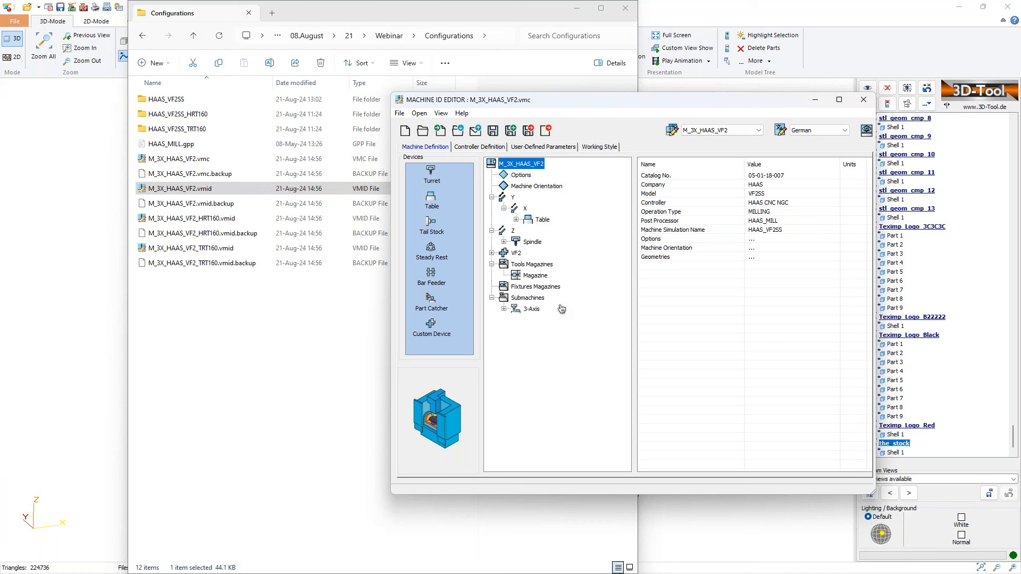
{"action": "left_click_drag", "start_coordinate": [654, 108], "coordinate": [645, 110]}
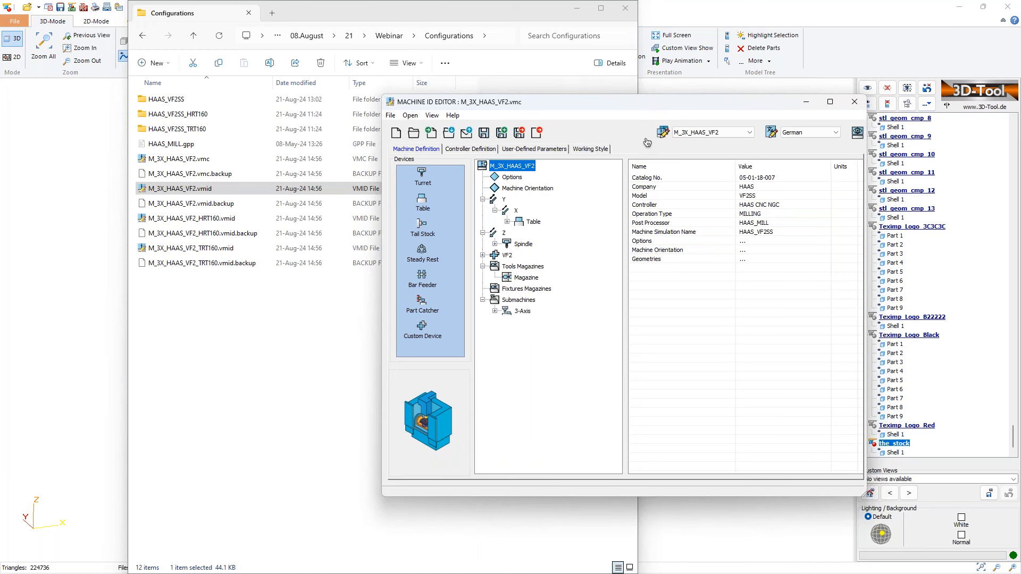
Try sending the machine files to a folder with all three VMID configurations selected, and cancel the selection
{"action": "left_click", "coordinate": [392, 117]}
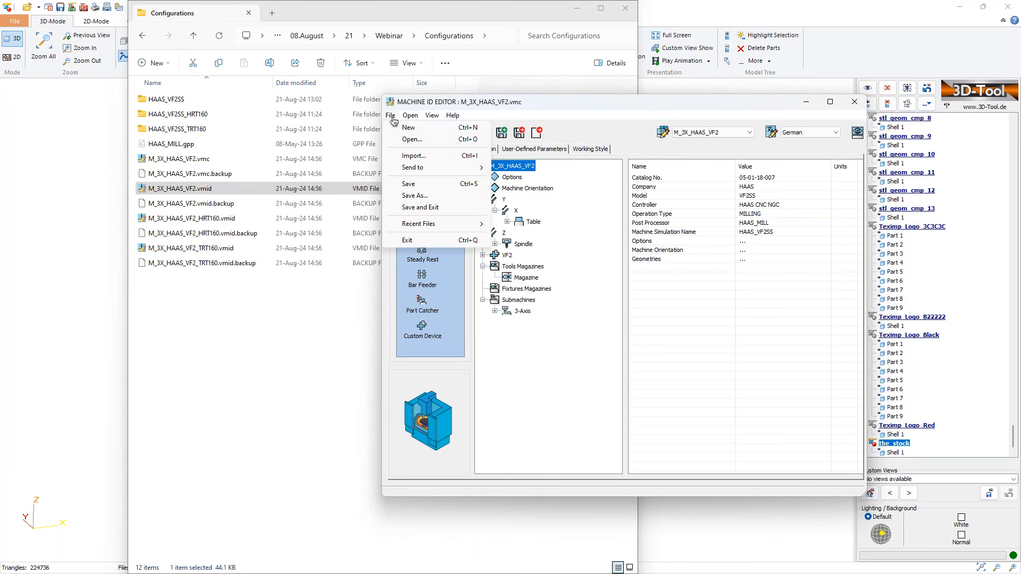
{"action": "mouse_move", "coordinate": [418, 169]}
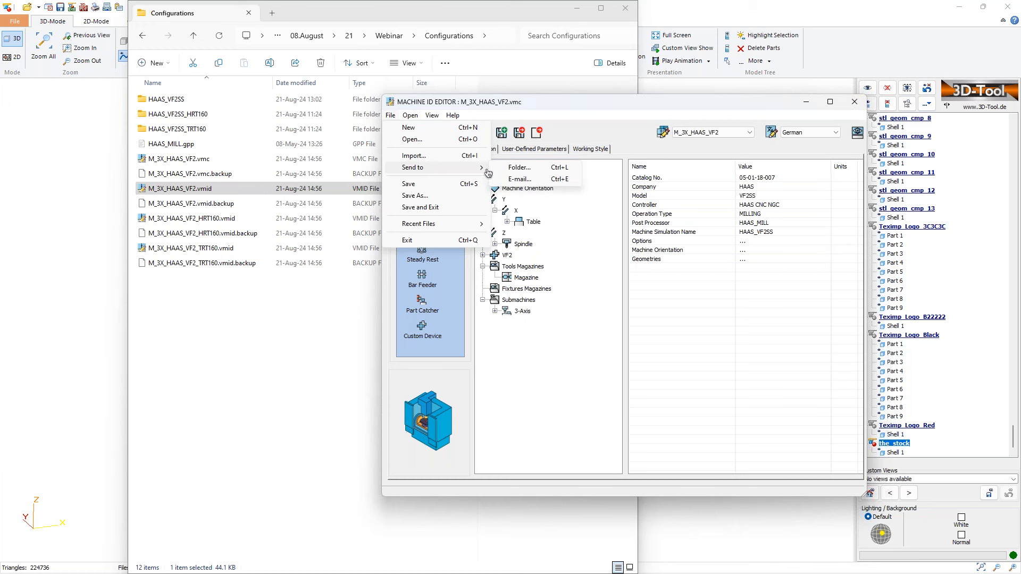
{"action": "left_click", "coordinate": [540, 173]}
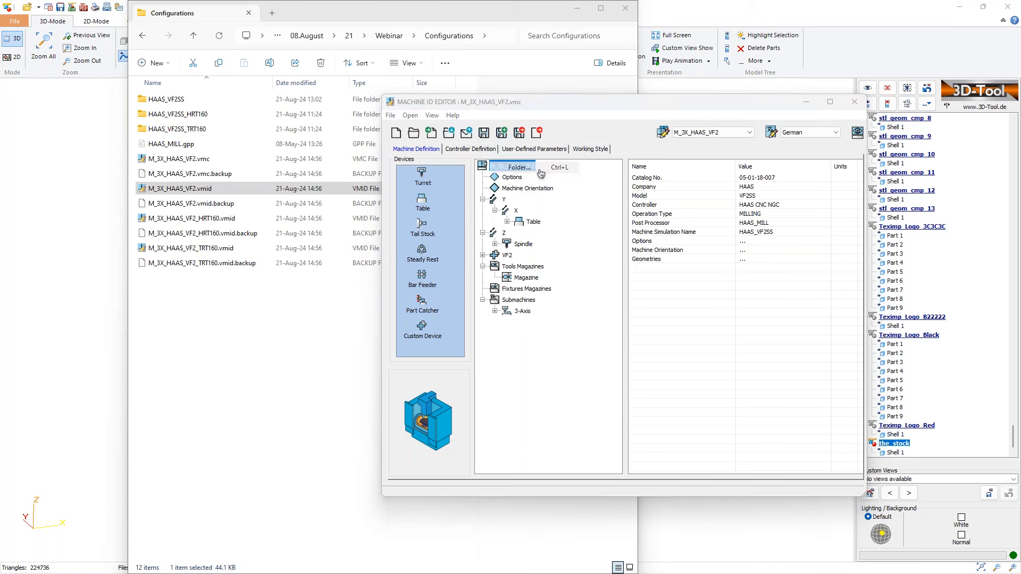
{"action": "left_click_drag", "start_coordinate": [628, 220], "coordinate": [665, 235]}
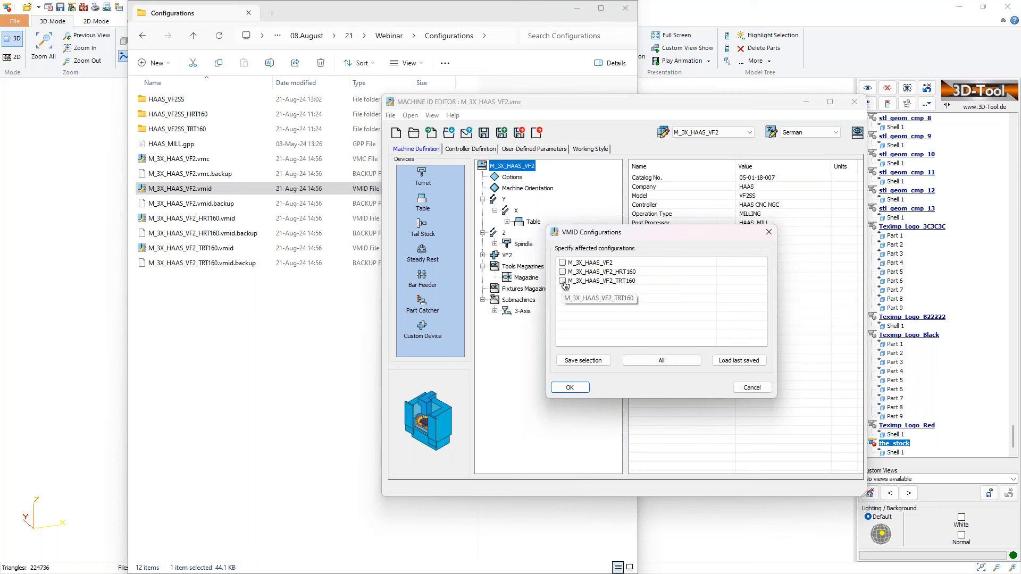
{"action": "left_click", "coordinate": [655, 363]}
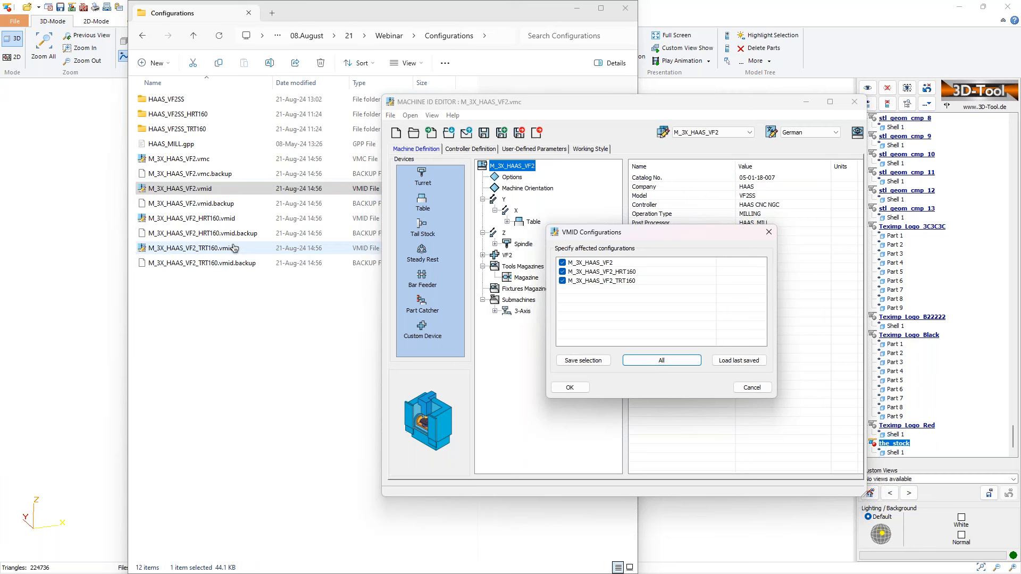
{"action": "left_click", "coordinate": [750, 388]}
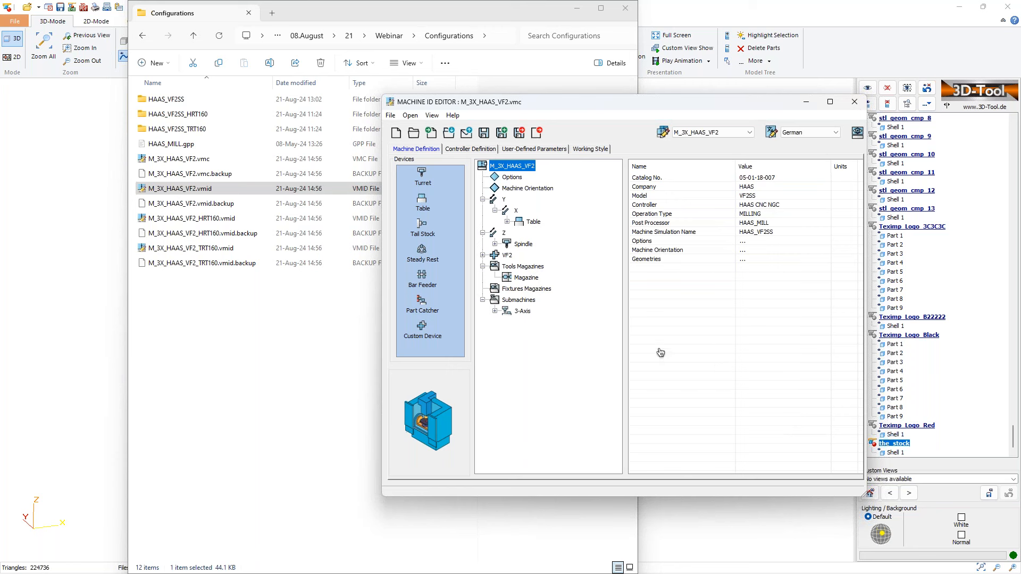
Examine the M_3X_HAAS_VF2.vmc file and the accompanying VMID and backup files in the Configurations folder
{"action": "left_click", "coordinate": [198, 162]}
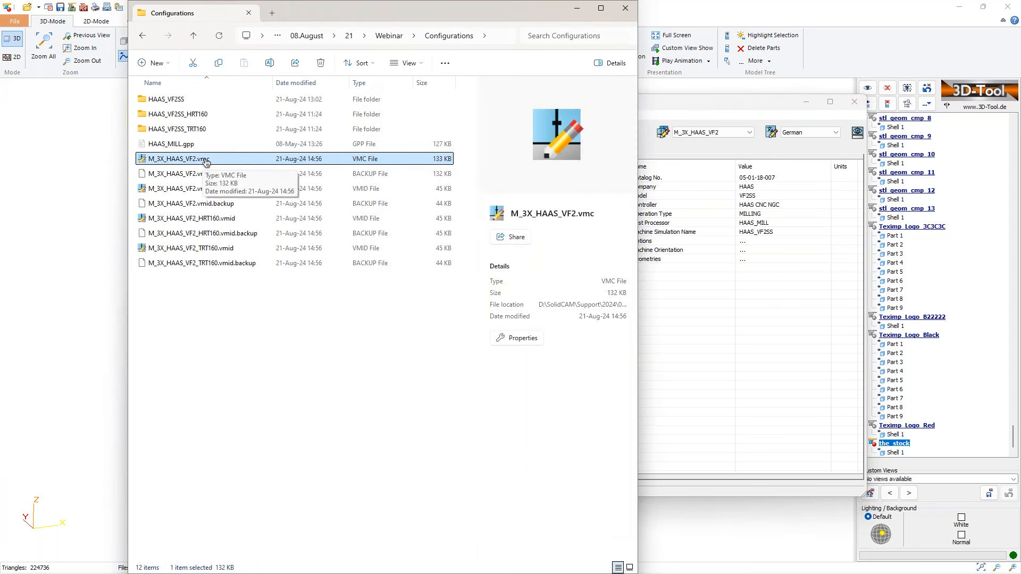
{"action": "left_click_drag", "start_coordinate": [236, 296], "coordinate": [171, 189]}
{"action": "left_click", "coordinate": [235, 363]}
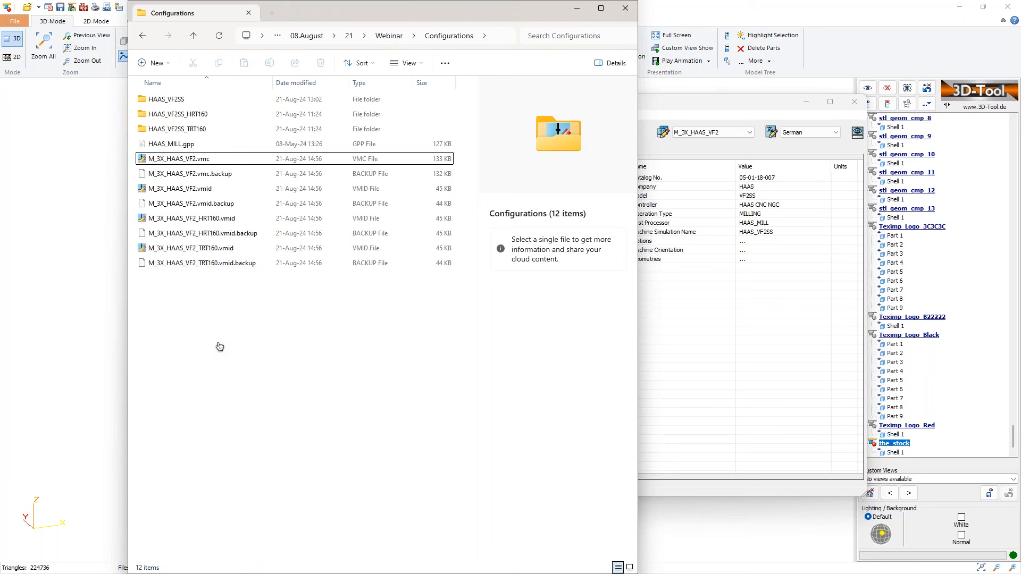
{"action": "left_click_drag", "start_coordinate": [288, 340], "coordinate": [177, 176]}
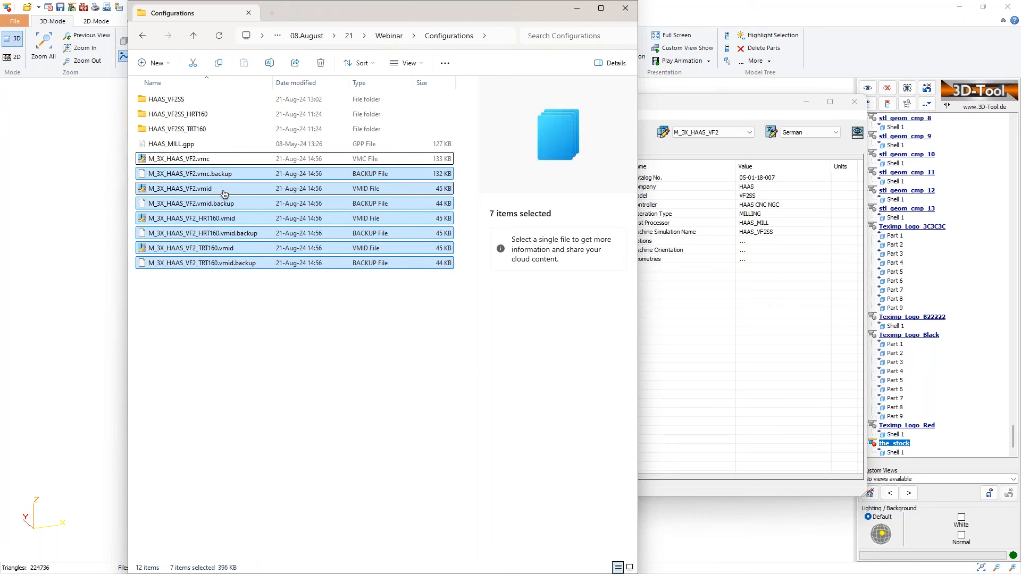
{"action": "left_click", "coordinate": [188, 163]}
{"action": "left_click", "coordinate": [269, 350]}
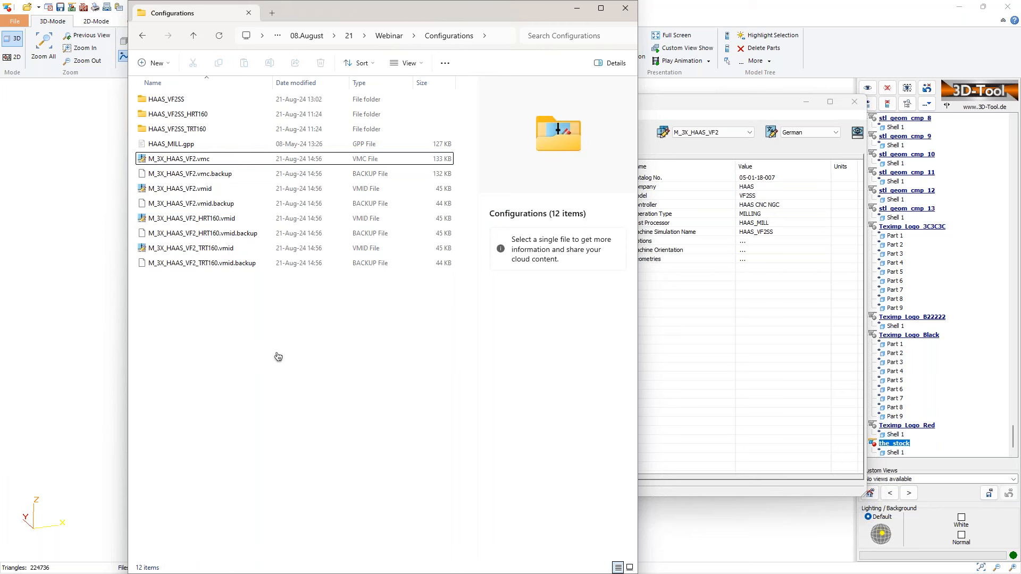
{"action": "right_click", "coordinate": [697, 355]}
{"action": "left_click", "coordinate": [679, 339]}
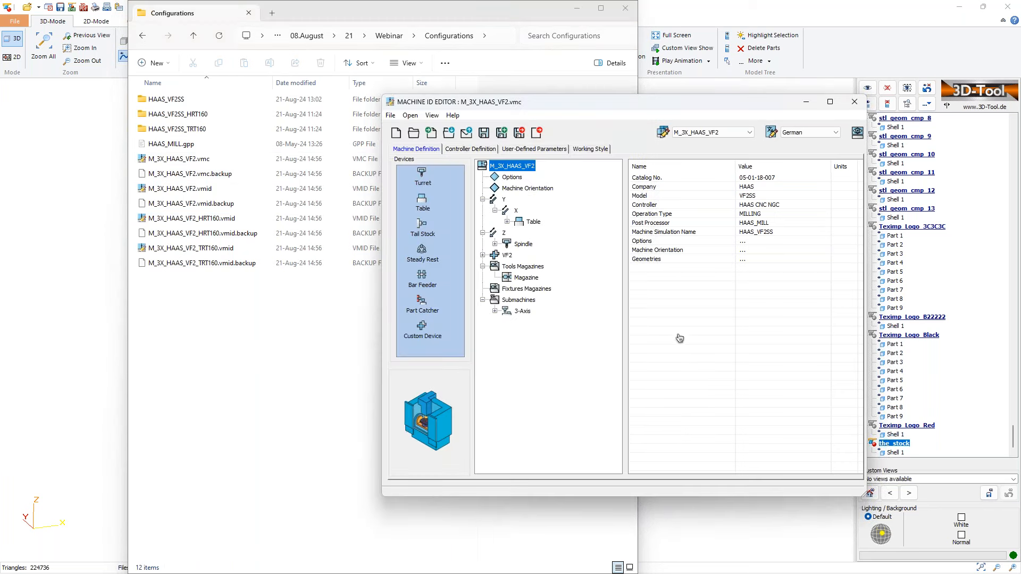
{"action": "left_click", "coordinate": [704, 501]}
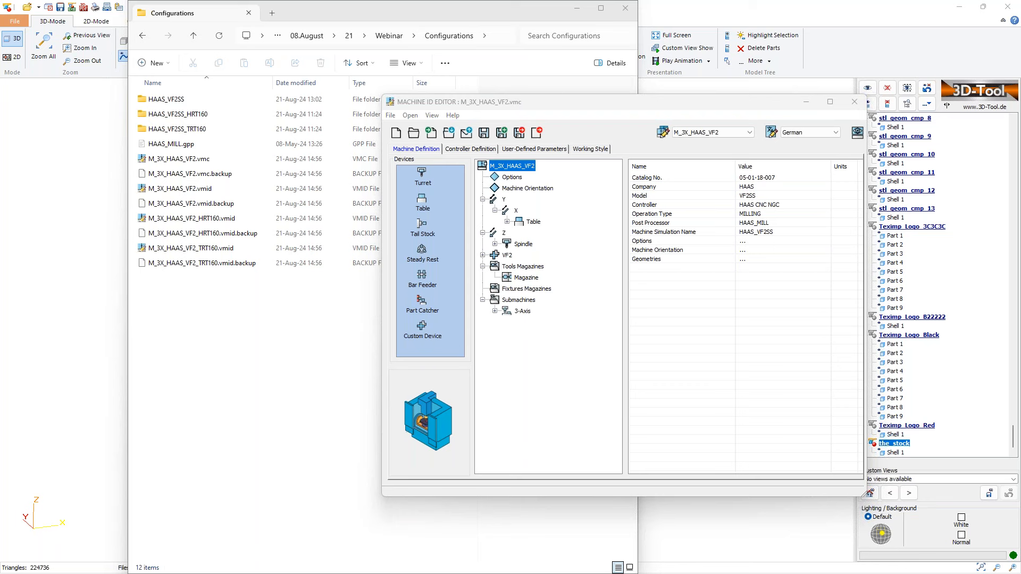
{"action": "left_click", "coordinate": [671, 437]}
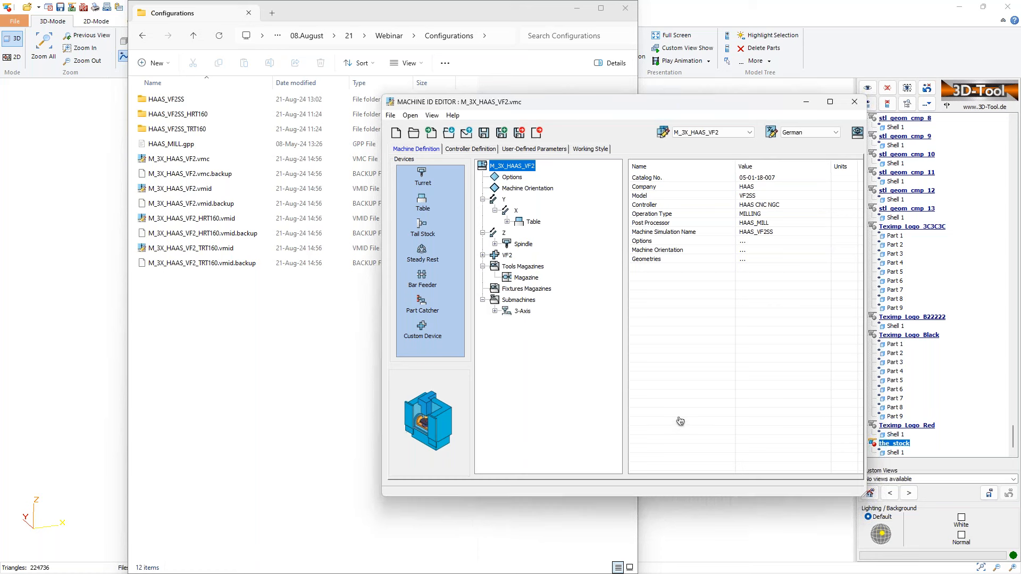
{"action": "left_click", "coordinate": [246, 365]}
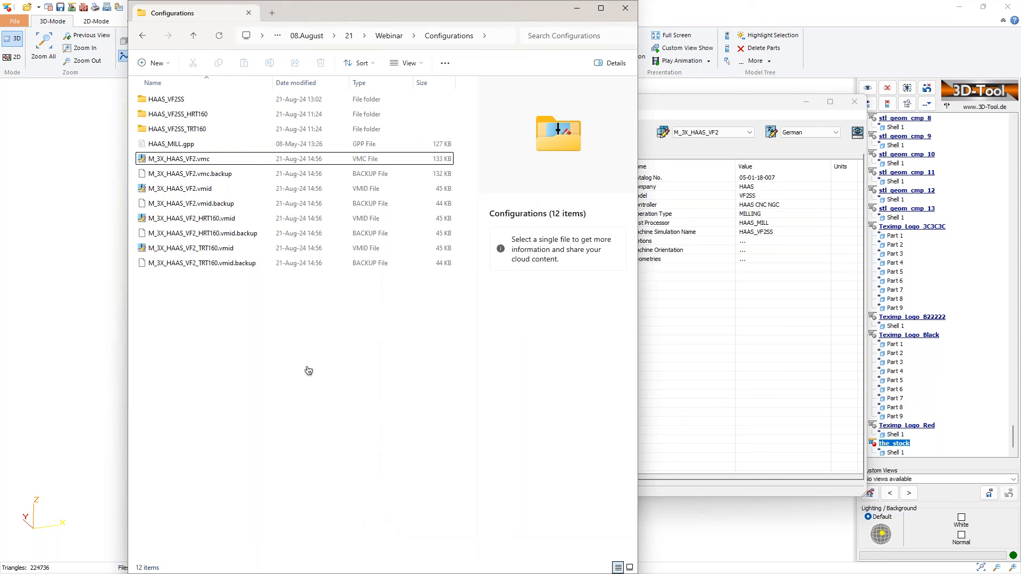
Switch to SOLIDWORKS, dismiss the welcome dialog, and open SolidCAM's Tool Library Manager settings
{"action": "mouse_move", "coordinate": [322, 571]}
{"action": "left_click", "coordinate": [336, 568]}
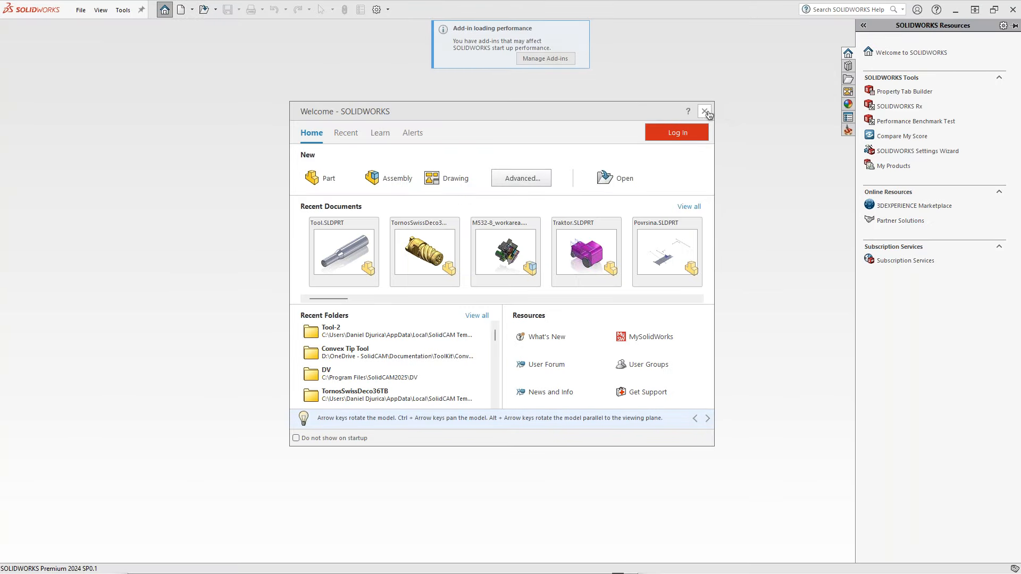
{"action": "left_click", "coordinate": [705, 111]}
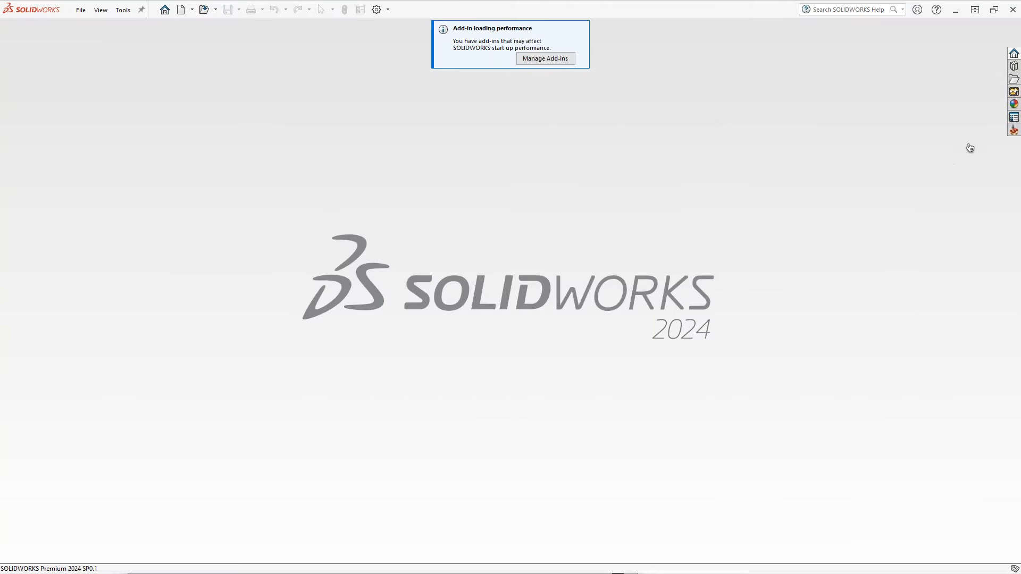
{"action": "left_click", "coordinate": [1013, 132]}
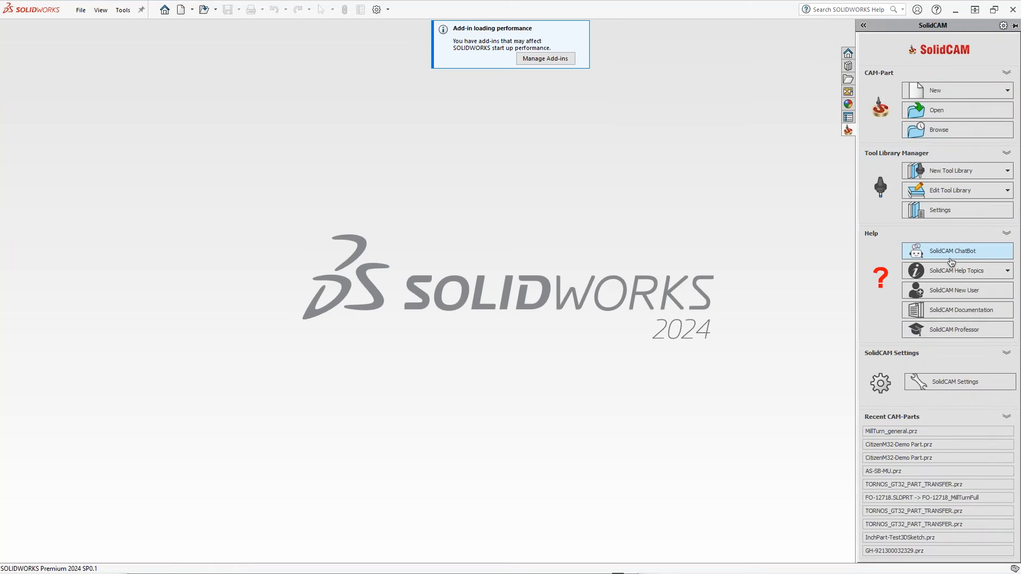
{"action": "left_click", "coordinate": [946, 214]}
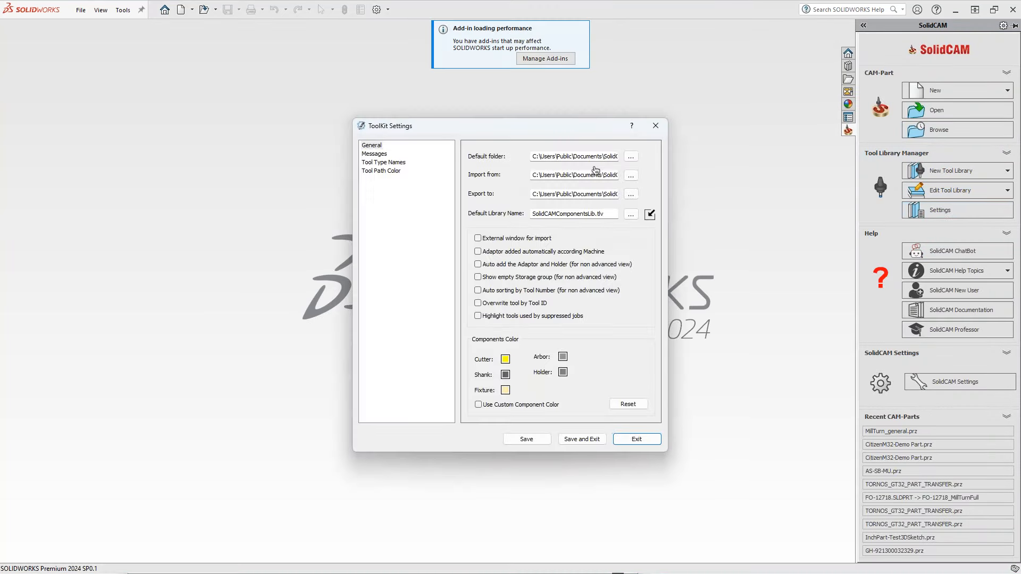
Examine the default, import and export folder paths in the general ToolKit settings, and exit without changing them
{"action": "left_click_drag", "start_coordinate": [553, 130], "coordinate": [549, 129]}
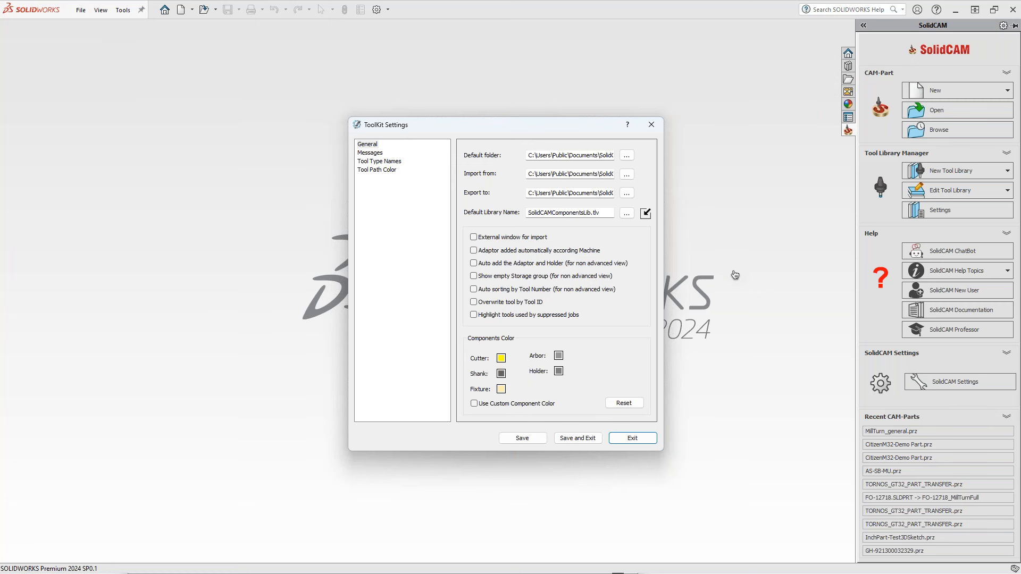
{"action": "left_click", "coordinate": [367, 152]}
{"action": "left_click", "coordinate": [367, 144]}
{"action": "left_click_drag", "start_coordinate": [529, 155], "coordinate": [636, 152]}
{"action": "left_click", "coordinate": [585, 174]}
{"action": "left_click", "coordinate": [538, 193]}
{"action": "left_click_drag", "start_coordinate": [530, 193], "coordinate": [605, 190]}
{"action": "left_click", "coordinate": [578, 193]}
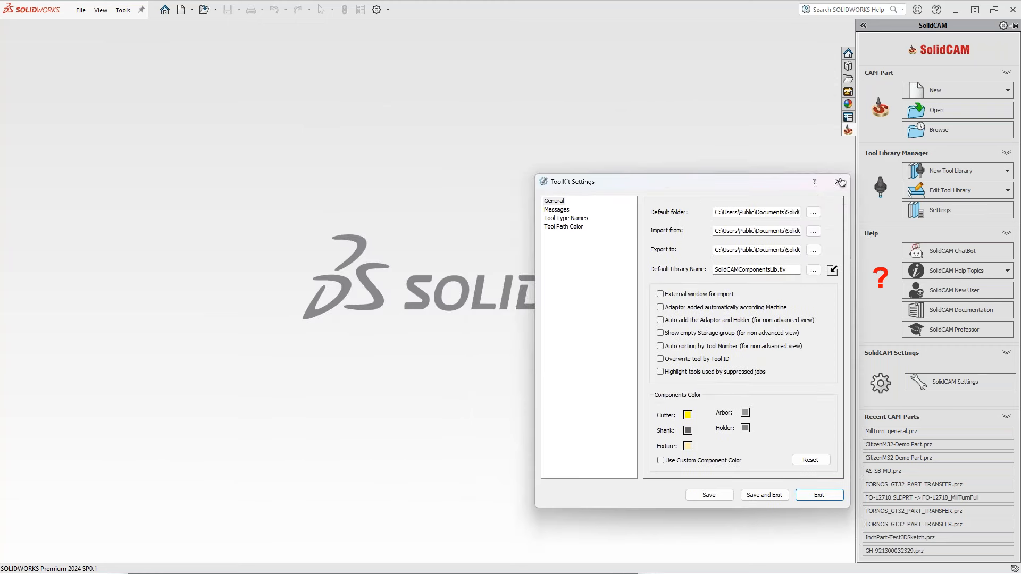
{"action": "left_click", "coordinate": [839, 182]}
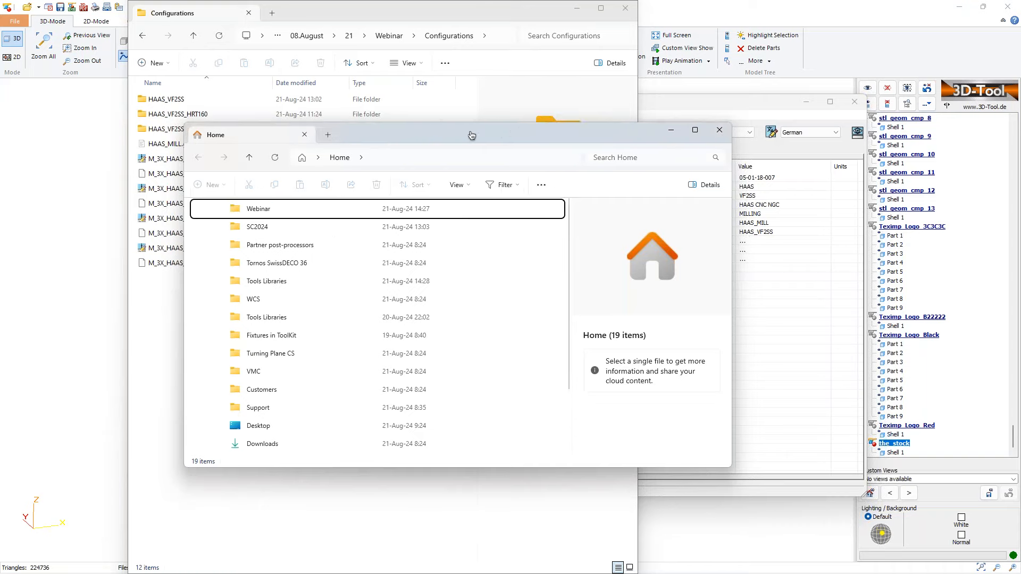
Switch to a new File Explorer window, go to %public%\public documents\Solidcam\, and check the folder's full path
{"action": "left_click_drag", "start_coordinate": [475, 137], "coordinate": [496, 114]}
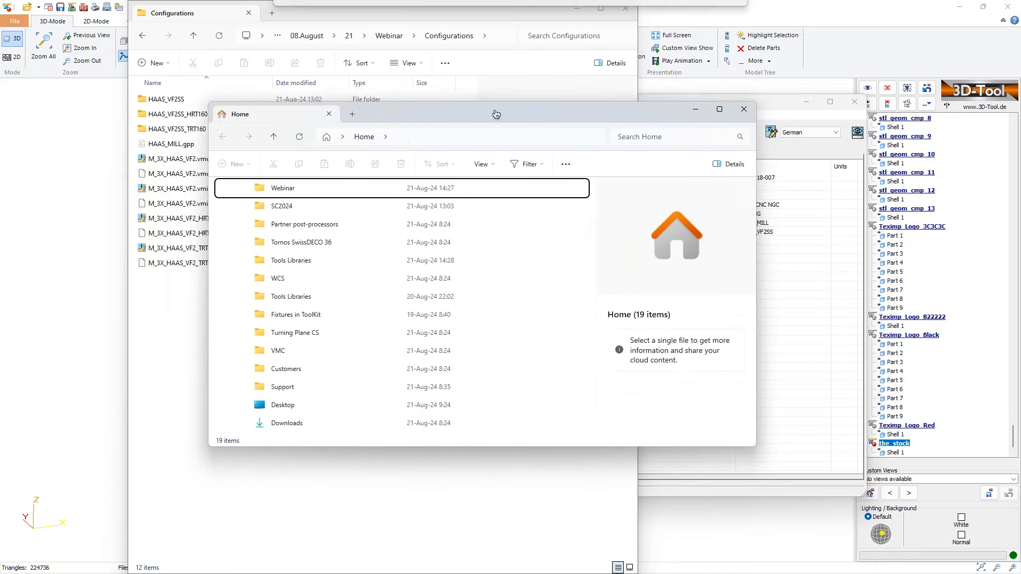
{"action": "left_click", "coordinate": [432, 134]}
{"action": "type", "text": "%"}
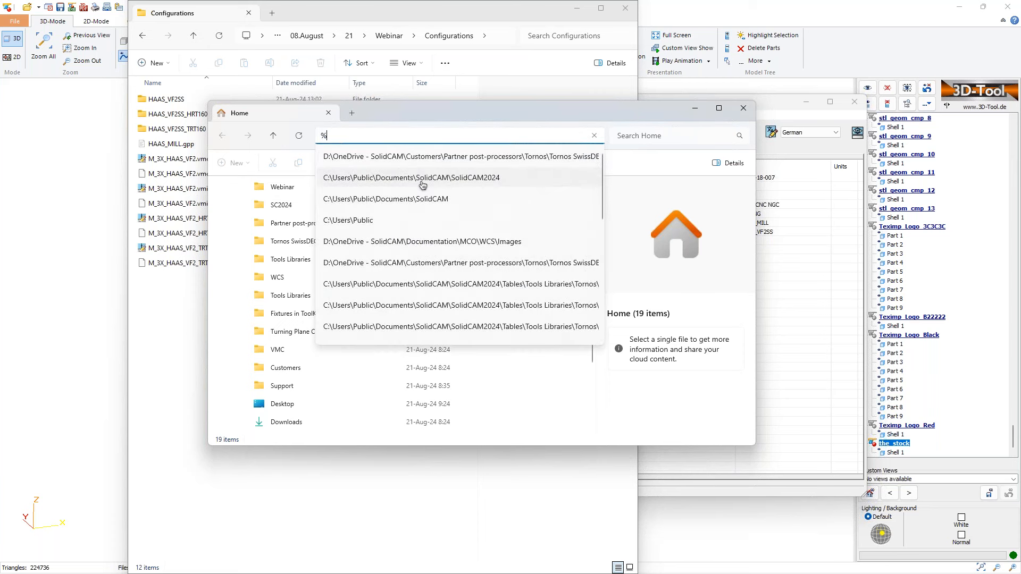
{"action": "type", "text": "public%\\"}
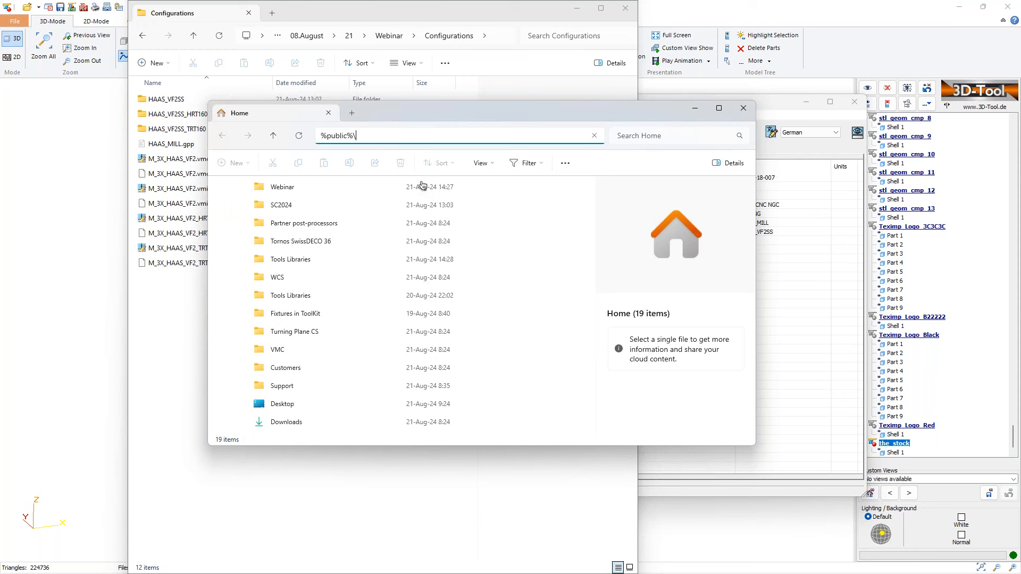
{"action": "type", "text": "public ducuments"}
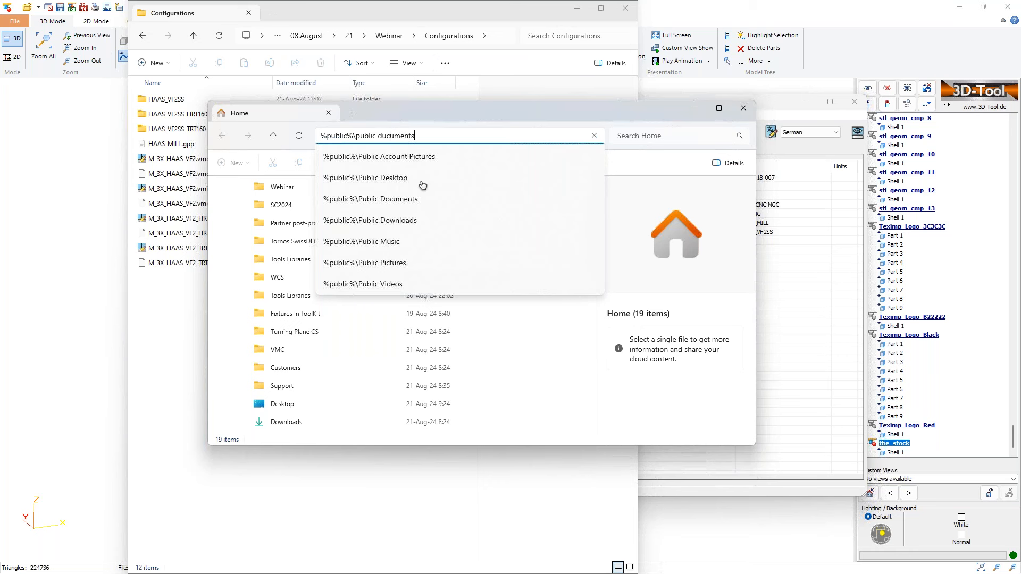
{"action": "type", "text": "\\"}
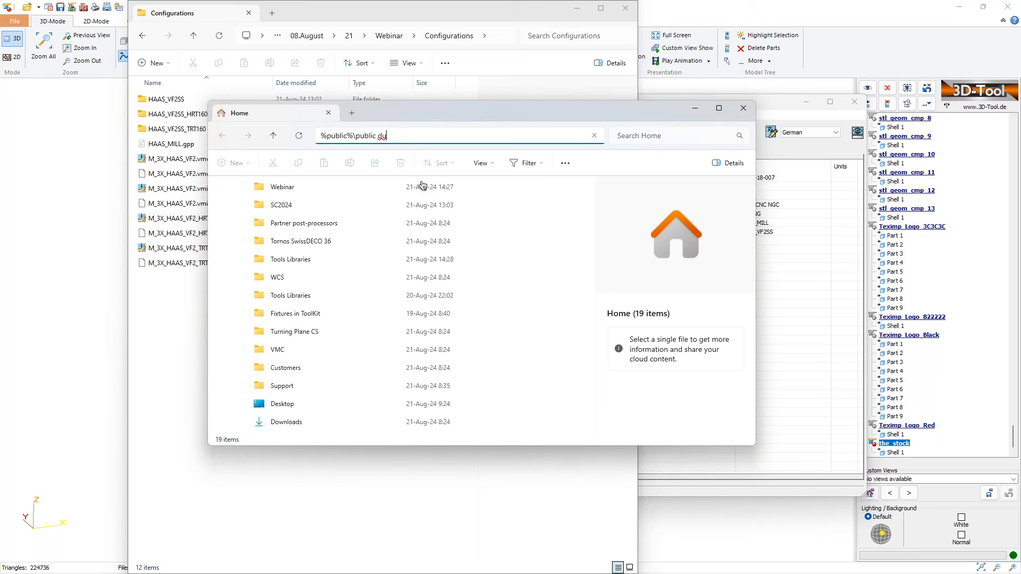
{"action": "type", "text": "ocuments"}
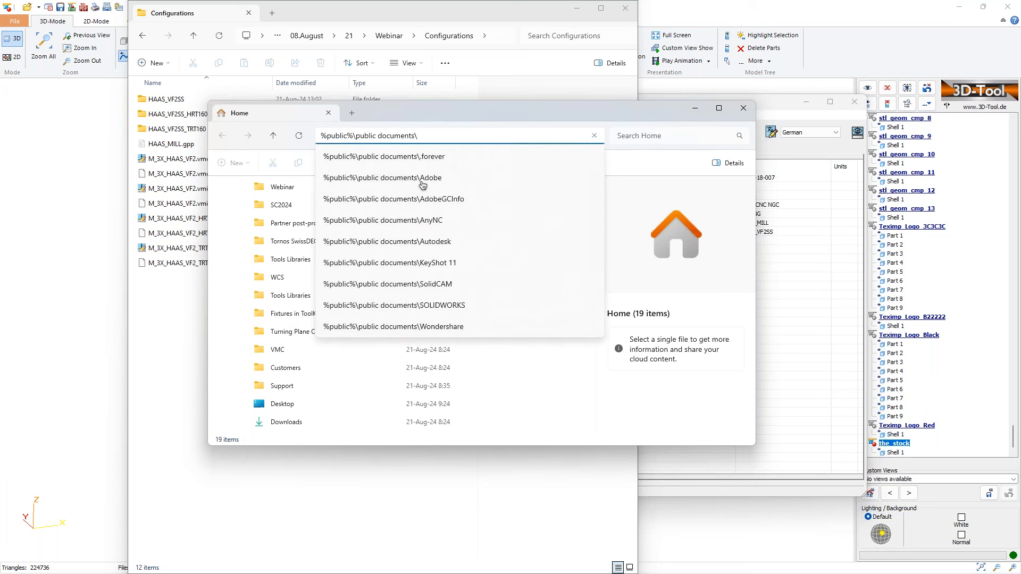
{"action": "type", "text": "\\Solidcam\\"}
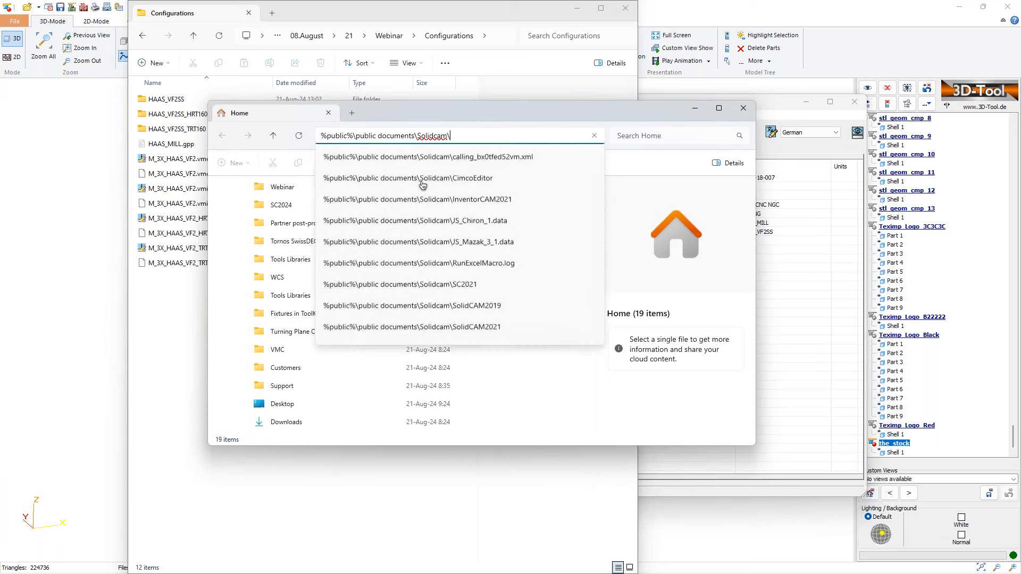
{"action": "key", "text": "Return"}
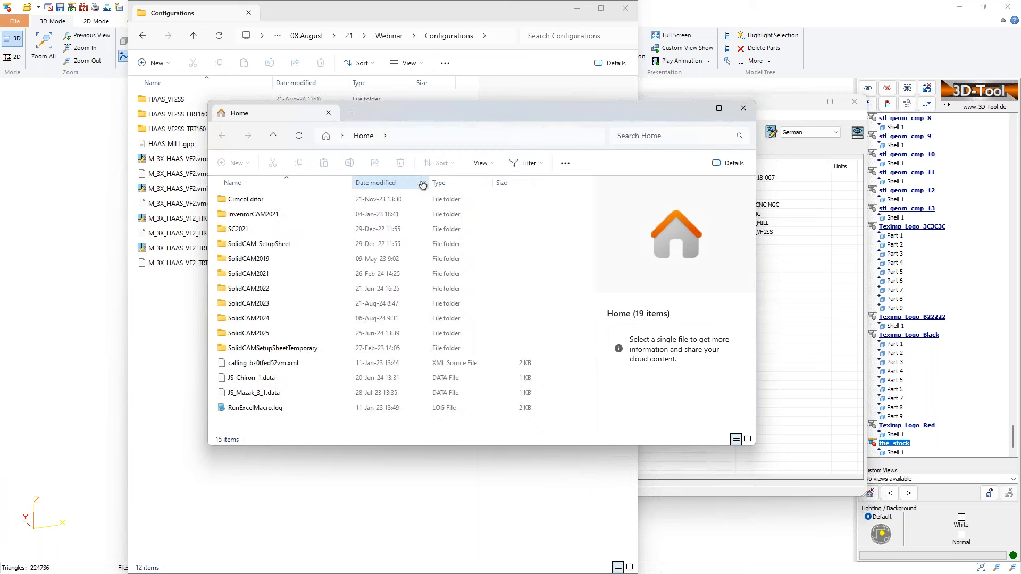
{"action": "left_click", "coordinate": [597, 137]}
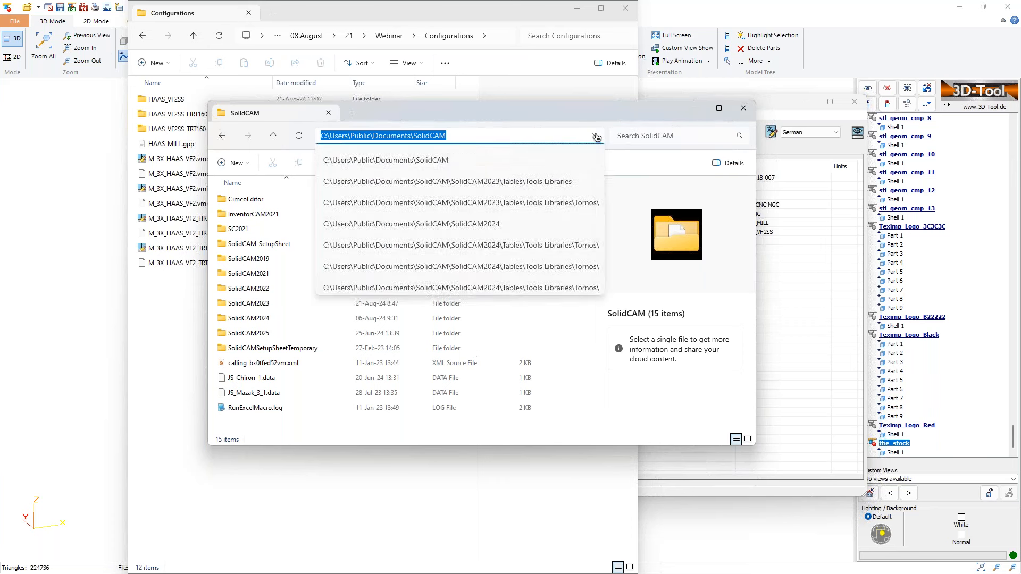
{"action": "left_click", "coordinate": [342, 428]}
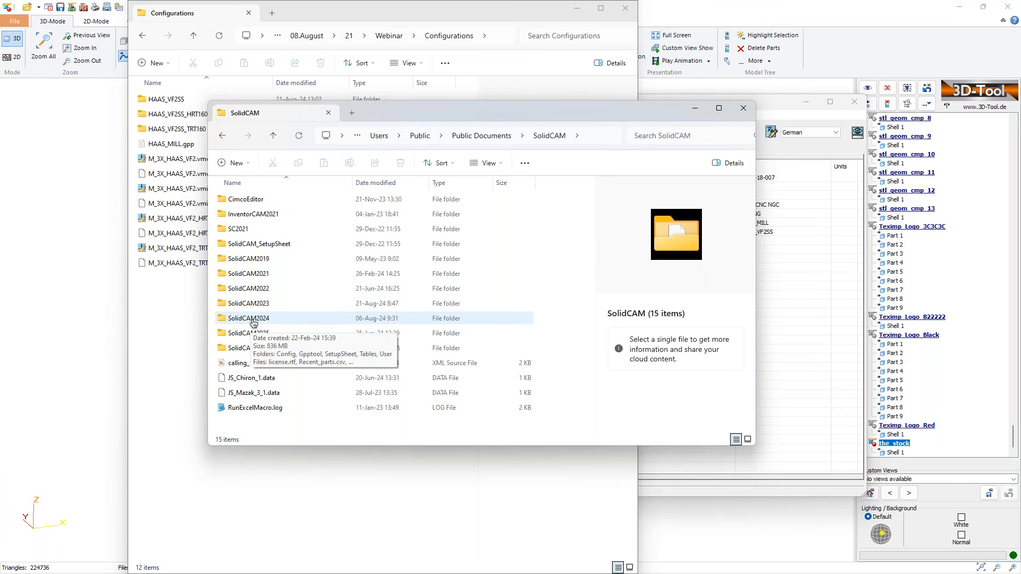
Locate ToolkitSettings.xml in the Config folder of SolidCAM2023, and open the matching Config folder of SolidCAM2024
{"action": "double_click", "coordinate": [252, 307]}
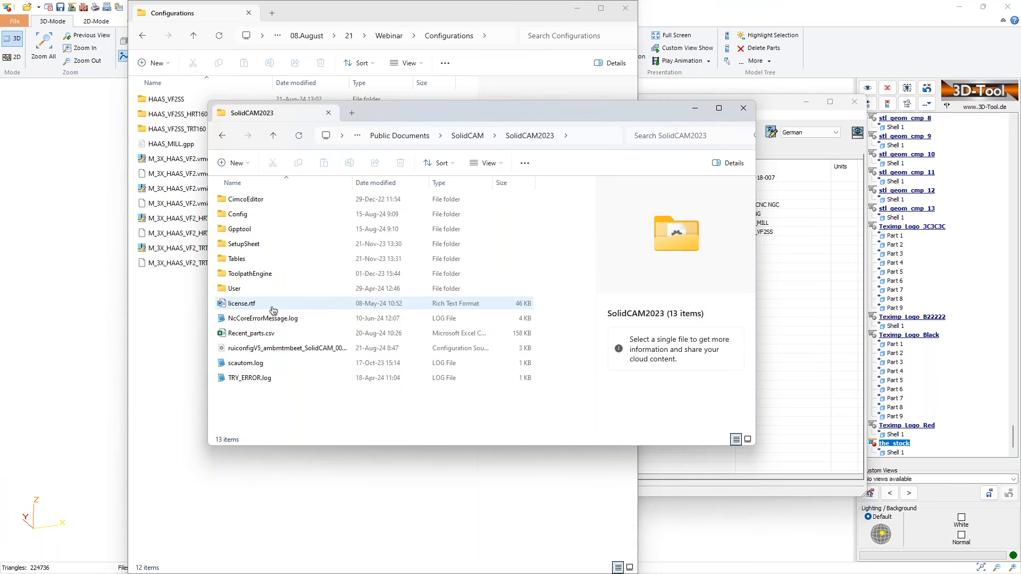
{"action": "double_click", "coordinate": [239, 214]}
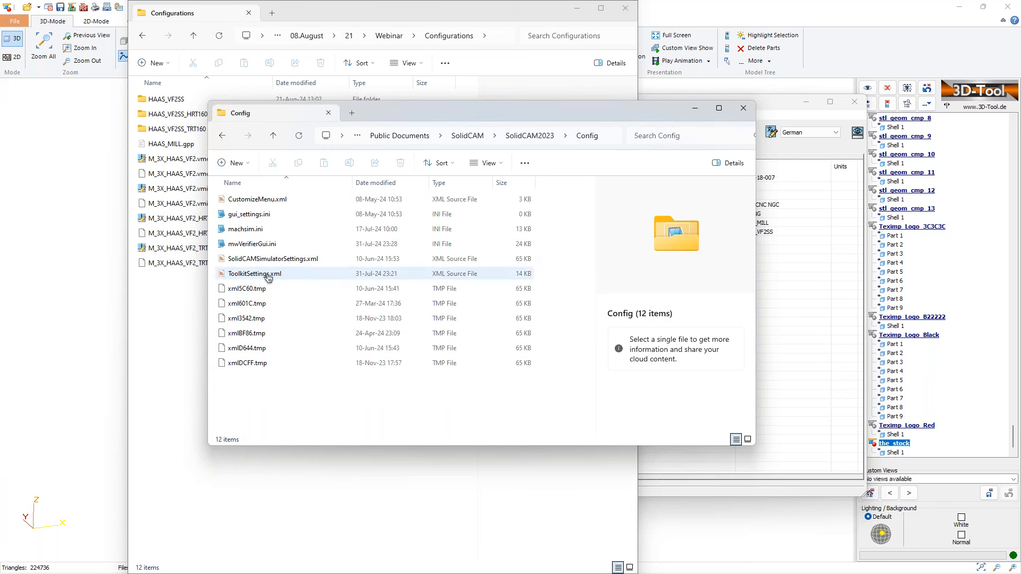
{"action": "left_click", "coordinate": [231, 275]}
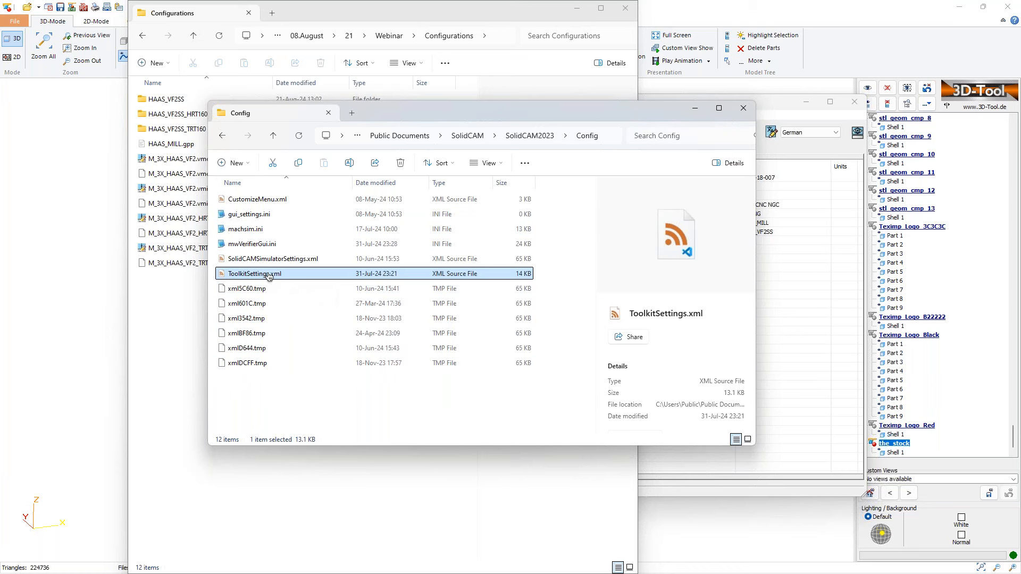
{"action": "right_click", "coordinate": [268, 276]}
{"action": "left_click", "coordinate": [530, 136]}
{"action": "left_click", "coordinate": [475, 137]}
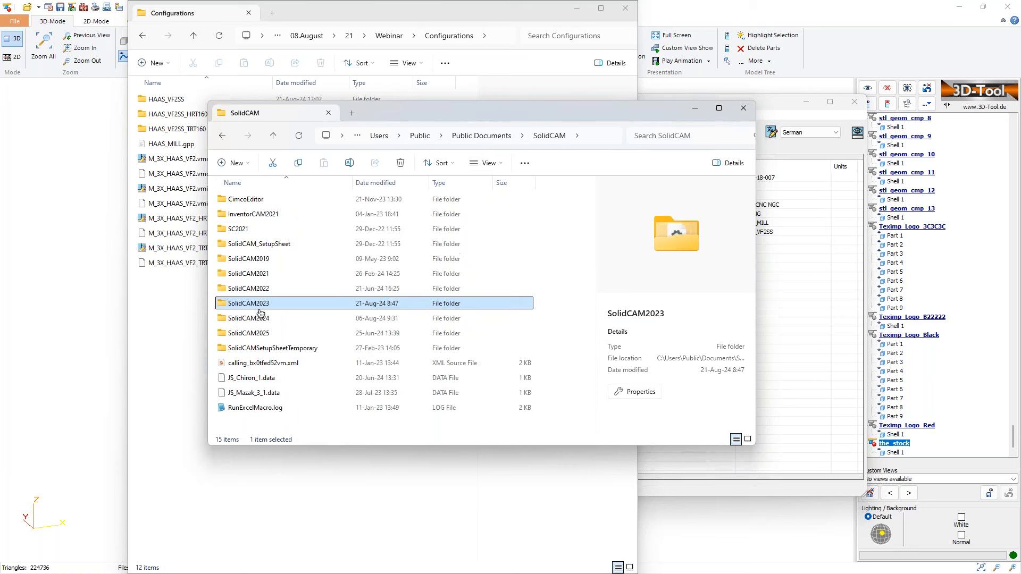
{"action": "double_click", "coordinate": [249, 318]}
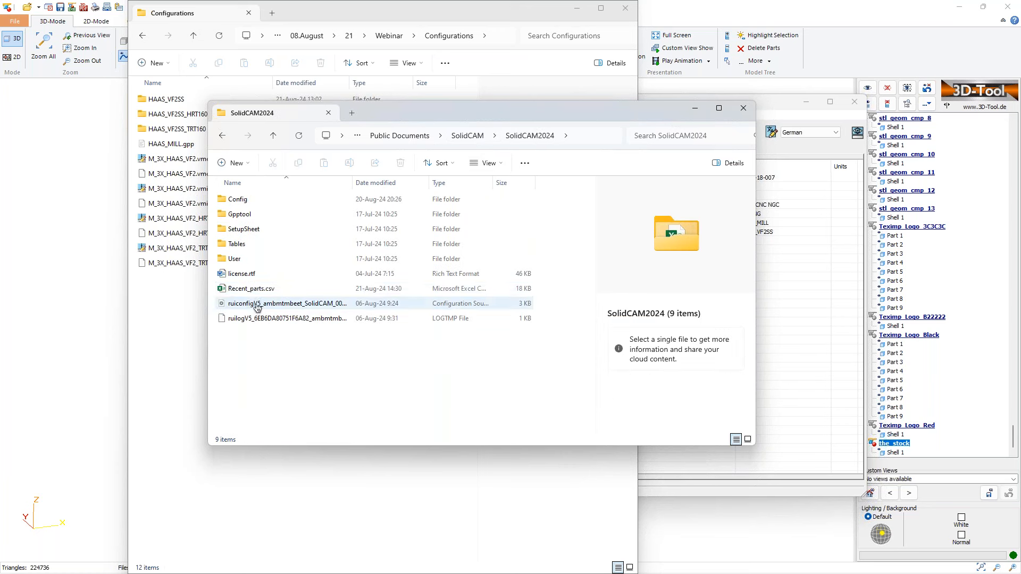
{"action": "double_click", "coordinate": [244, 205]}
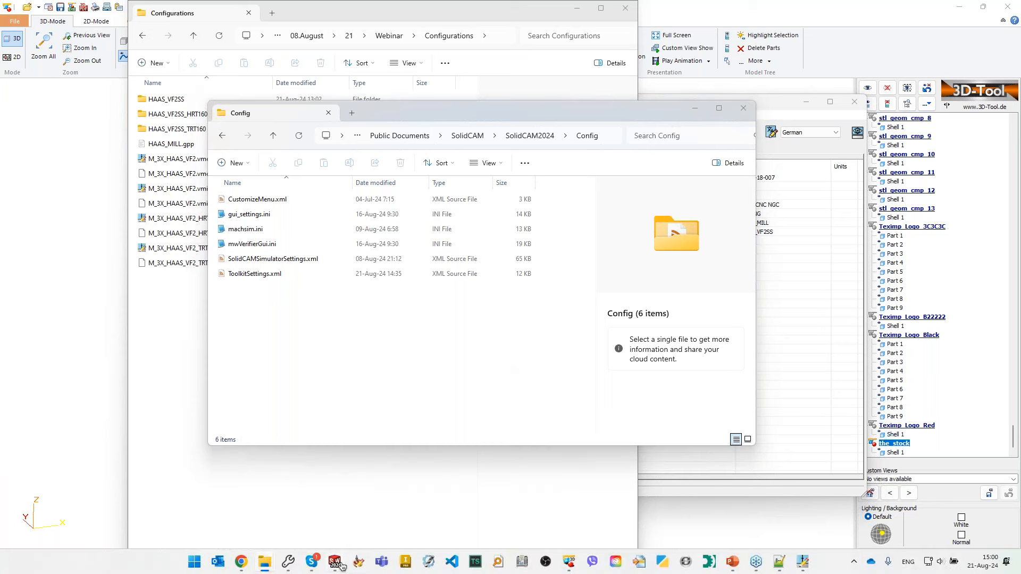
Switch to SOLIDWORKS, open SolidCAM's Tool Library Manager settings and look through the list of tool type names
{"action": "left_click", "coordinate": [335, 561]}
{"action": "left_click", "coordinate": [1014, 131]}
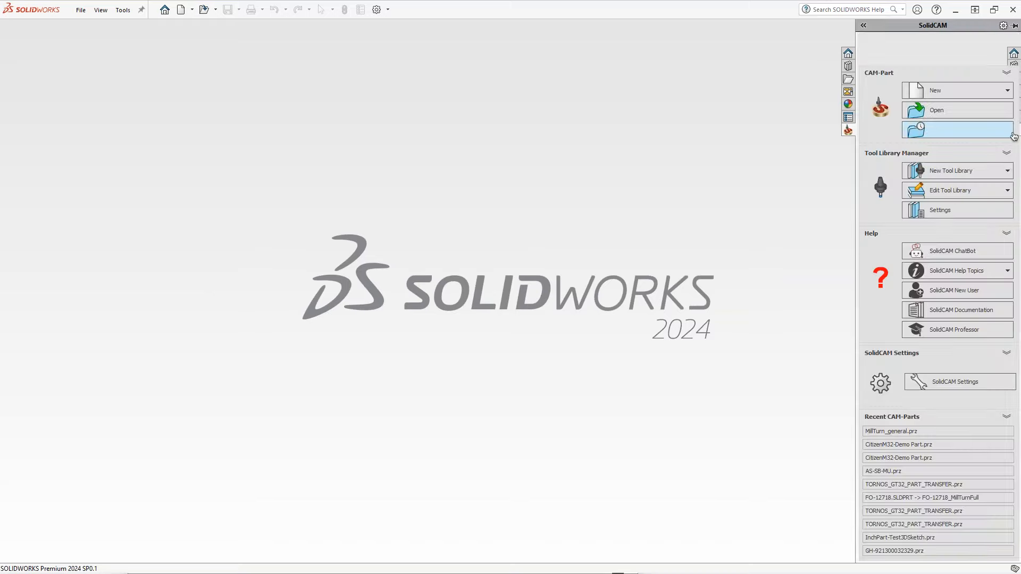
{"action": "left_click", "coordinate": [938, 212]}
{"action": "left_click", "coordinate": [383, 162]}
{"action": "mouse_move", "coordinate": [655, 175]}
{"action": "left_mouse_down"}
{"action": "mouse_move", "coordinate": [654, 229]}
{"action": "mouse_move", "coordinate": [654, 156]}
{"action": "mouse_move", "coordinate": [657, 235]}
{"action": "mouse_move", "coordinate": [665, 164]}
{"action": "left_mouse_up"}
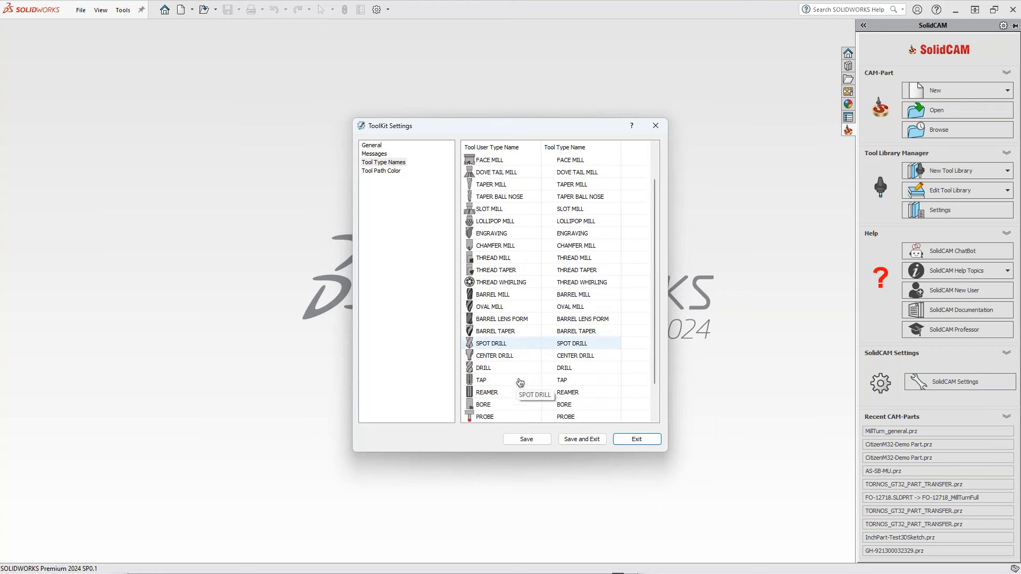
{"action": "scroll", "coordinate": [524, 380], "scroll_direction": "down", "scroll_amount": 2}
{"action": "scroll", "coordinate": [520, 319], "scroll_direction": "up", "scroll_amount": 2}
Add a user tool type based on END MILL and name it END MILL NR
{"action": "right_click", "coordinate": [505, 161]}
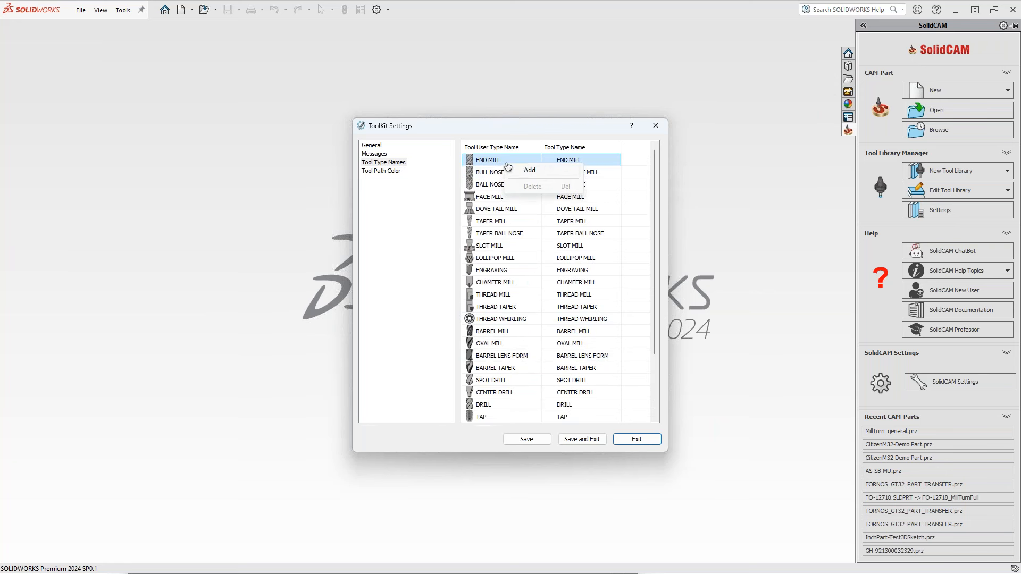
{"action": "left_click", "coordinate": [530, 172]}
{"action": "left_click", "coordinate": [502, 404]}
{"action": "left_click_drag", "start_coordinate": [508, 404], "coordinate": [498, 407]}
{"action": "type", "text": "LL"}
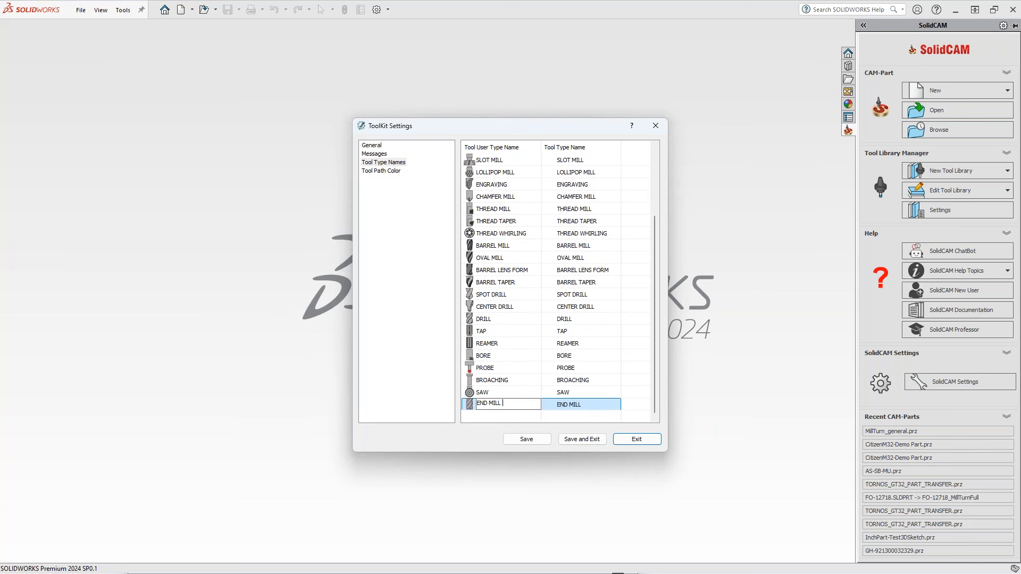
{"action": "key", "text": "Return"}
Add a second user tool type based on END MILL and name it END MILL NF
{"action": "right_click", "coordinate": [508, 405]}
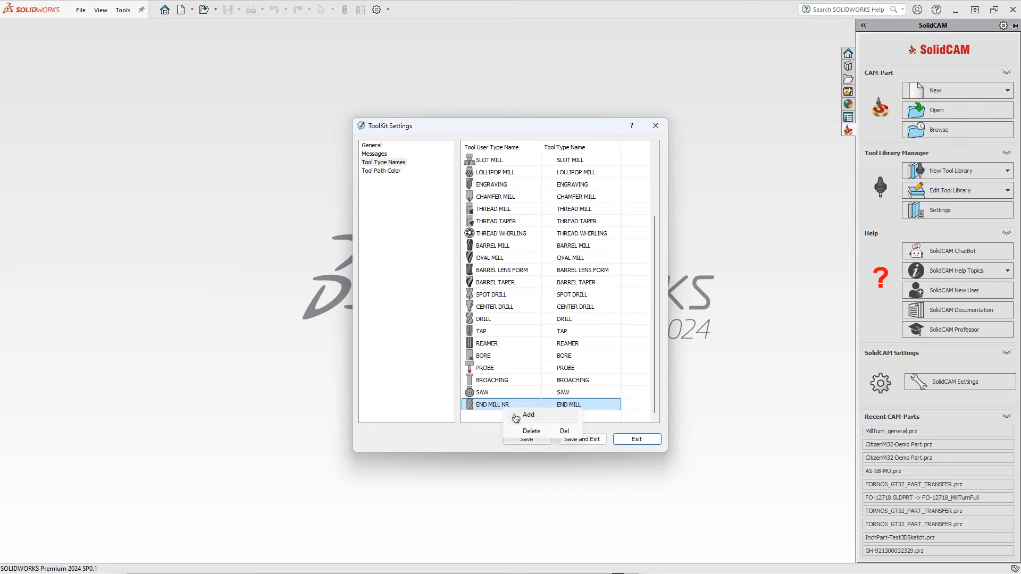
{"action": "left_click", "coordinate": [515, 418]}
{"action": "double_click", "coordinate": [514, 419]}
{"action": "left_click_drag", "start_coordinate": [519, 417], "coordinate": [505, 418]}
{"action": "type", "text": "F"}
{"action": "key", "text": "Return"}
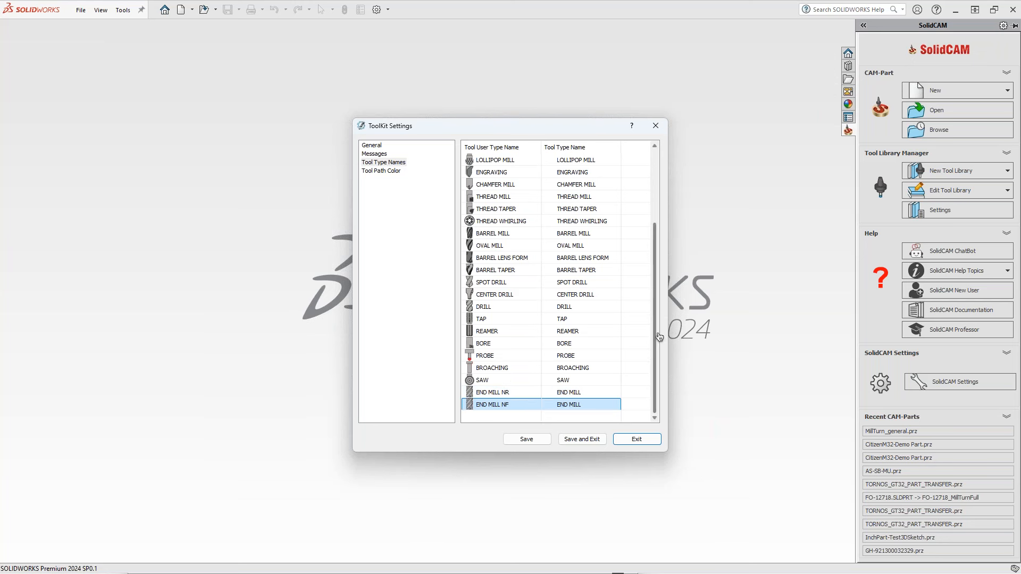
Review the list of tool type names, save the ToolKit settings and exit
{"action": "mouse_move", "coordinate": [655, 345]}
{"action": "left_mouse_down"}
{"action": "mouse_move", "coordinate": [664, 266]}
{"action": "mouse_move", "coordinate": [663, 348]}
{"action": "mouse_move", "coordinate": [664, 266]}
{"action": "mouse_move", "coordinate": [663, 348]}
{"action": "left_mouse_up"}
{"action": "scroll", "coordinate": [576, 327], "scroll_direction": "up", "scroll_amount": 3}
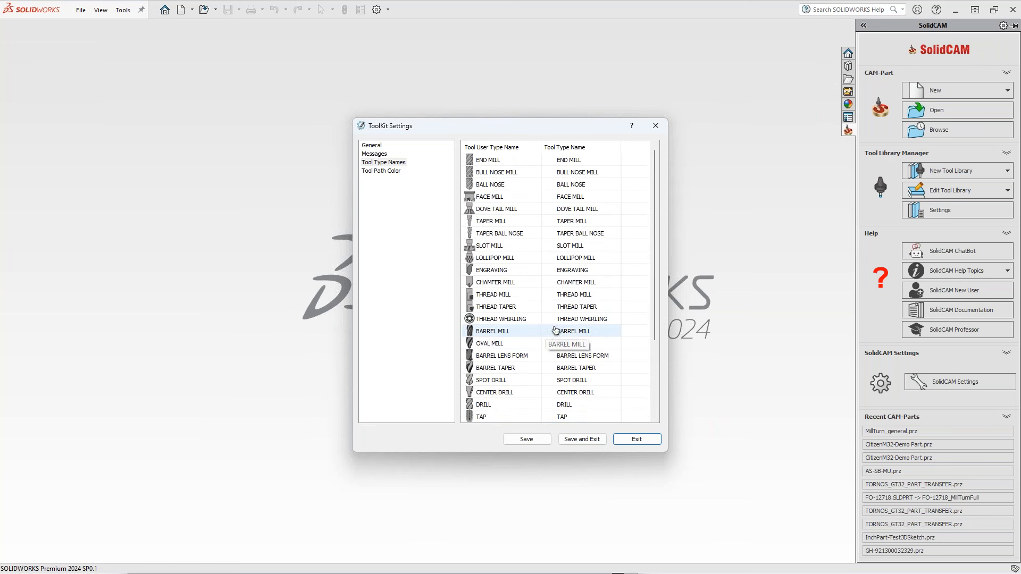
{"action": "left_click_drag", "start_coordinate": [663, 253], "coordinate": [645, 367]}
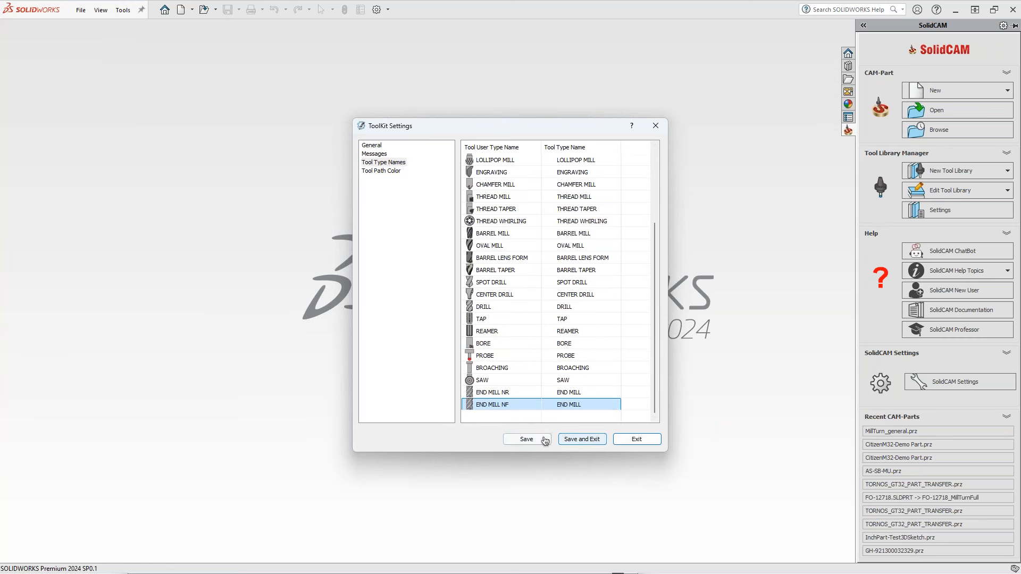
{"action": "left_click", "coordinate": [575, 440]}
Switch to the Config File Explorer window and locate UserToolTypes.xml in the Tables folder of SolidCAM2024
{"action": "mouse_move", "coordinate": [265, 562]}
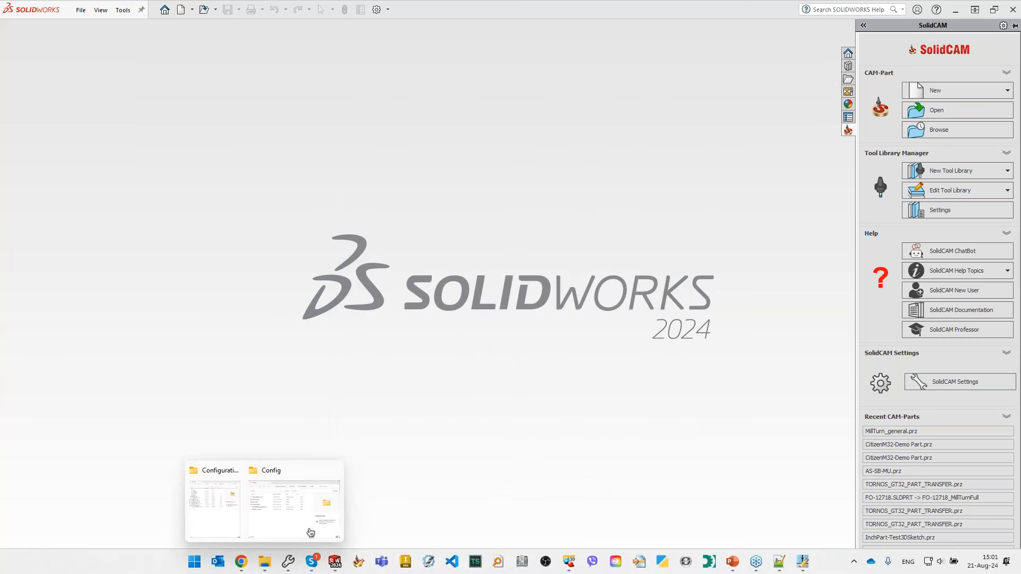
{"action": "left_click", "coordinate": [303, 510]}
{"action": "left_click", "coordinate": [530, 135]}
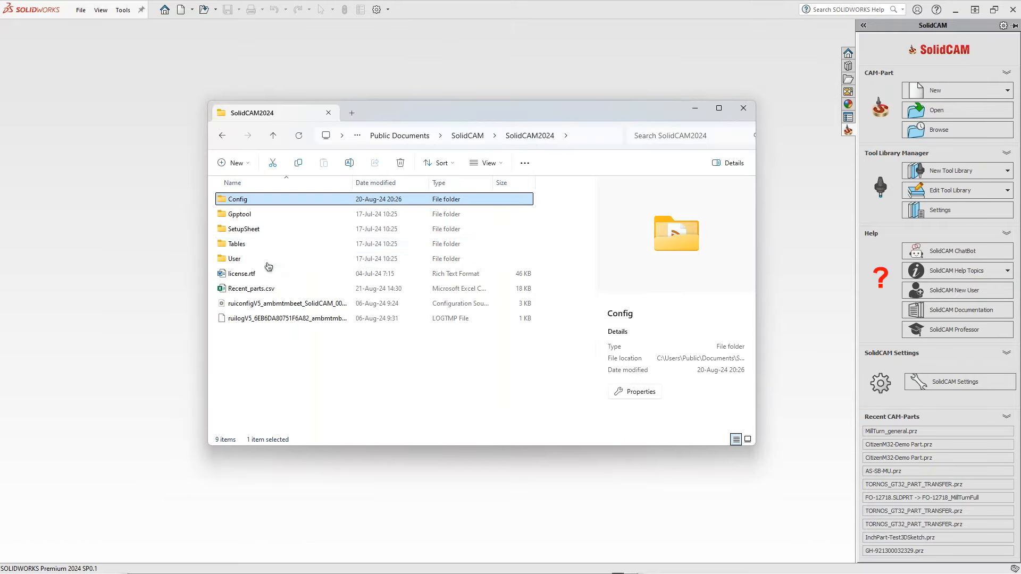
{"action": "double_click", "coordinate": [248, 244]}
{"action": "left_click", "coordinate": [250, 292]}
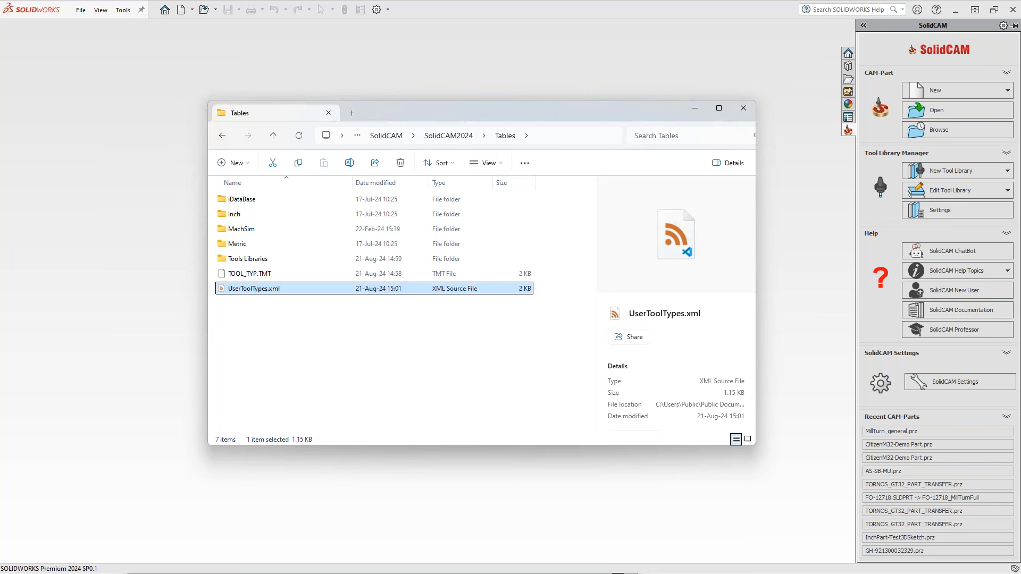
Go to the Tables folder of SolidCAM2023 and locate its UserToolTypes.xml file
{"action": "left_click", "coordinate": [392, 139]}
{"action": "double_click", "coordinate": [262, 305]}
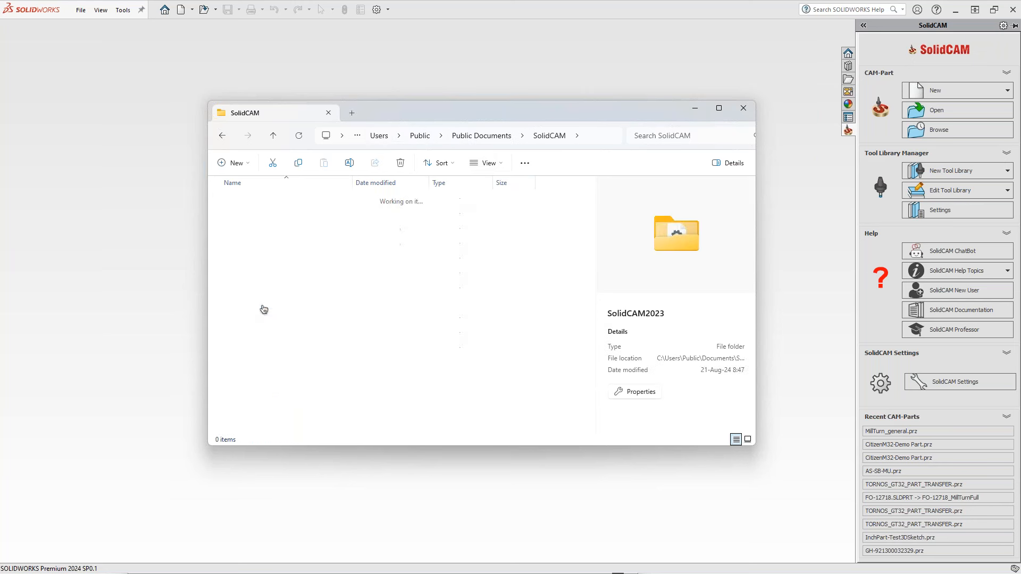
{"action": "left_click", "coordinate": [240, 261]}
{"action": "double_click", "coordinate": [240, 262]}
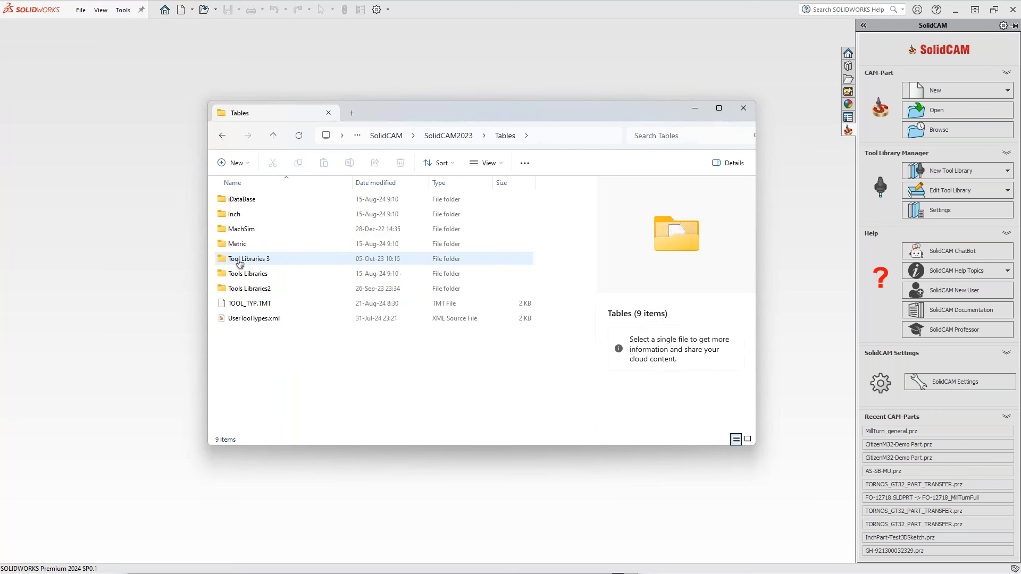
{"action": "left_click", "coordinate": [250, 320]}
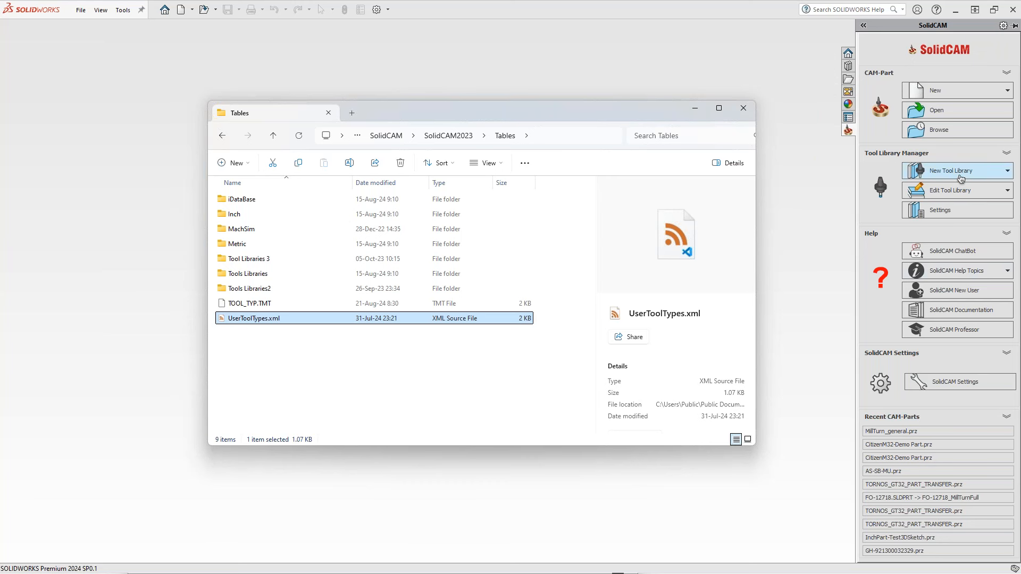
Open the Tornos.TLV library from the Tools Libraries folder for editing in SolidCAM's Tool Library Manager
{"action": "left_click", "coordinate": [960, 192]}
{"action": "left_click", "coordinate": [982, 198]}
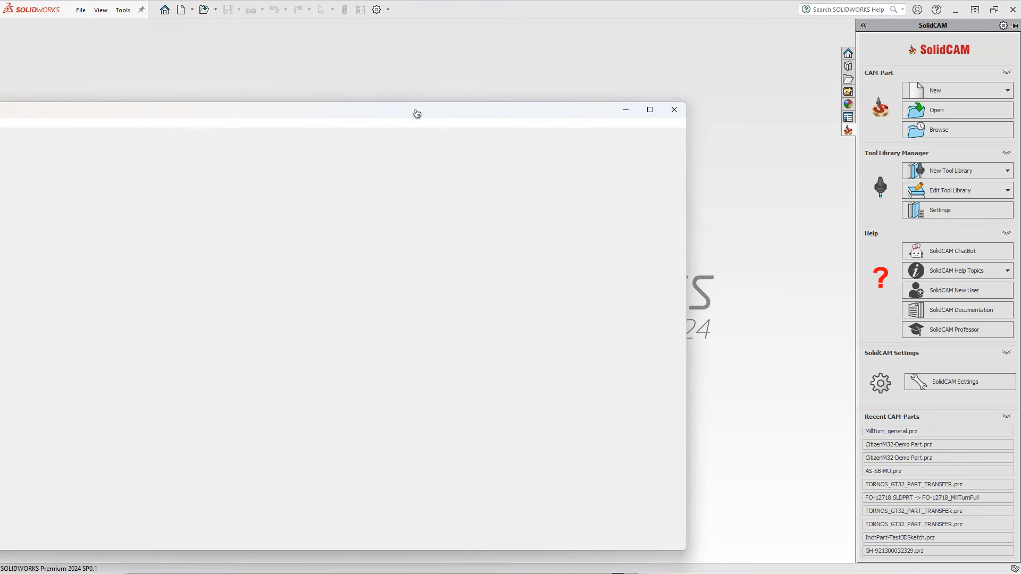
{"action": "scroll", "coordinate": [305, 366], "scroll_direction": "down", "scroll_amount": 3}
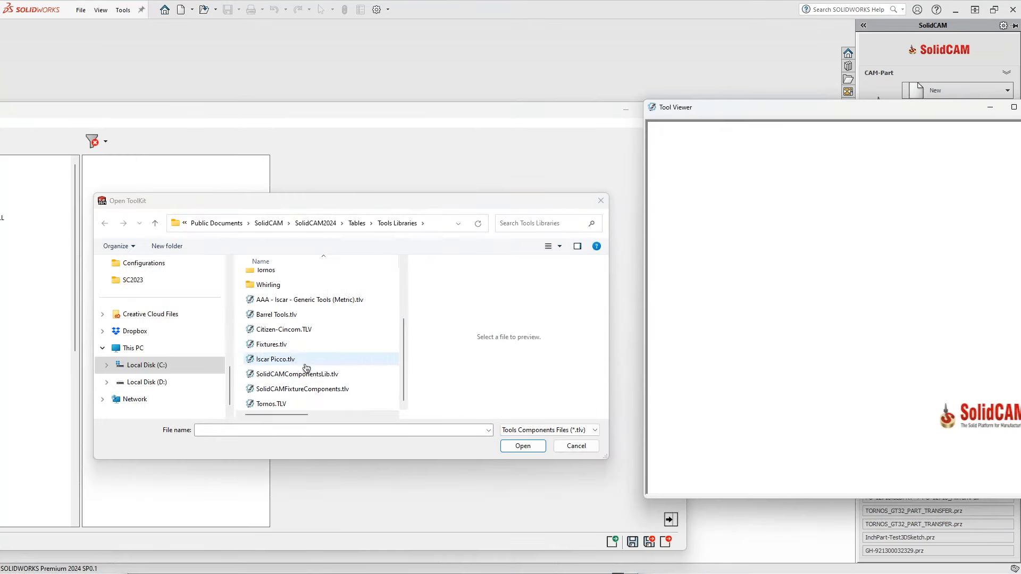
{"action": "double_click", "coordinate": [286, 405]}
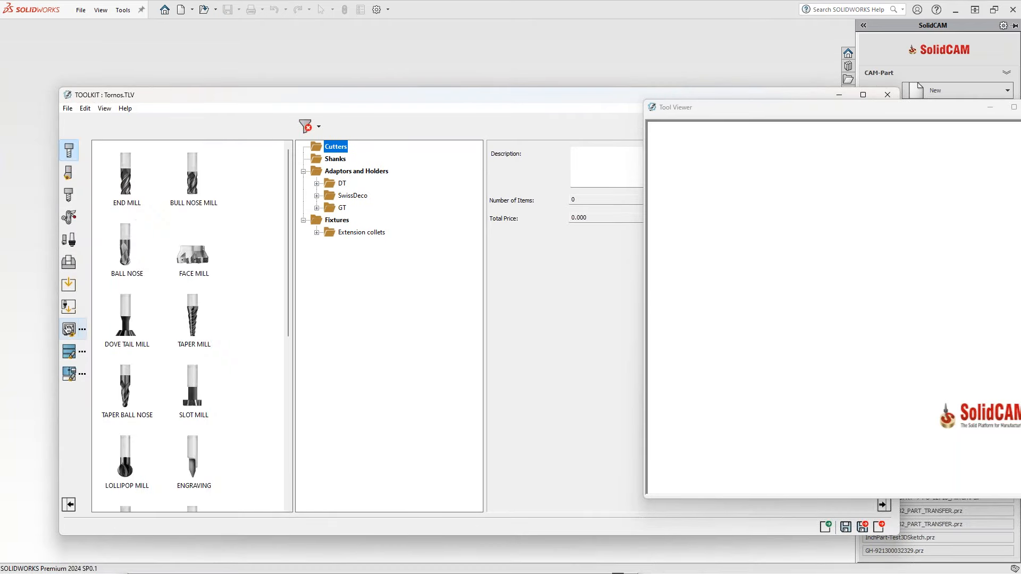
Copy cutter 3360801 - PICCO R 002.0050-5N from the Iscar Picco library into the Cutters of the Tornos library
{"action": "left_click", "coordinate": [68, 329]}
{"action": "left_click", "coordinate": [110, 173]}
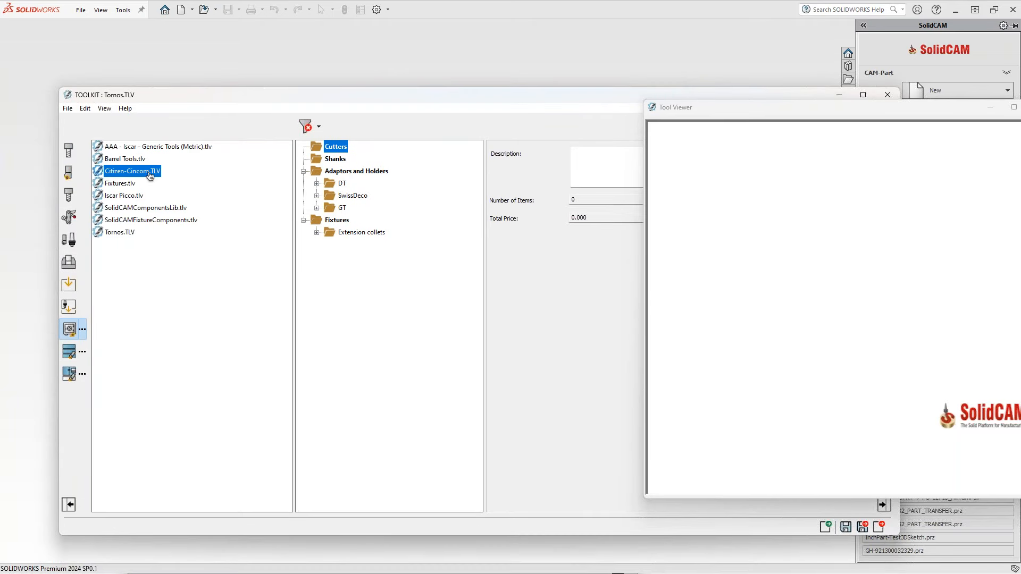
{"action": "double_click", "coordinate": [126, 196]}
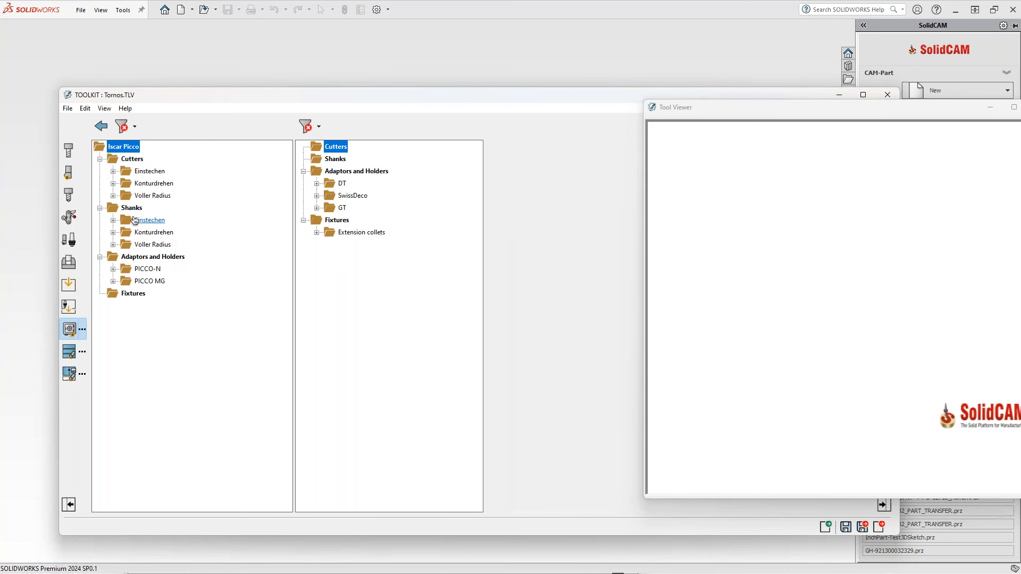
{"action": "left_click", "coordinate": [113, 170]}
{"action": "left_click", "coordinate": [126, 183]}
{"action": "left_click", "coordinate": [139, 195]}
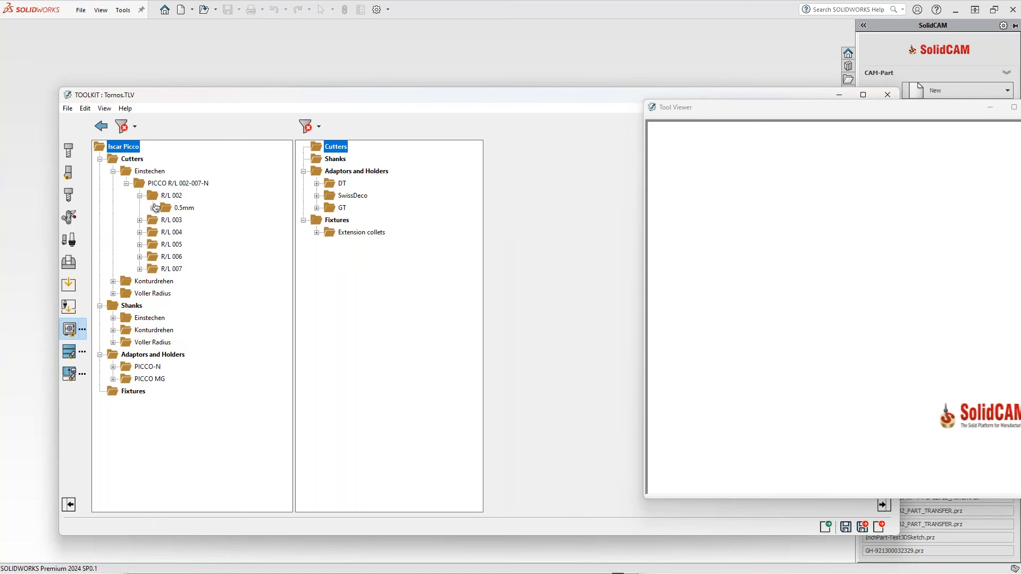
{"action": "left_click", "coordinate": [152, 208]}
{"action": "left_click_drag", "start_coordinate": [231, 219], "coordinate": [336, 147]}
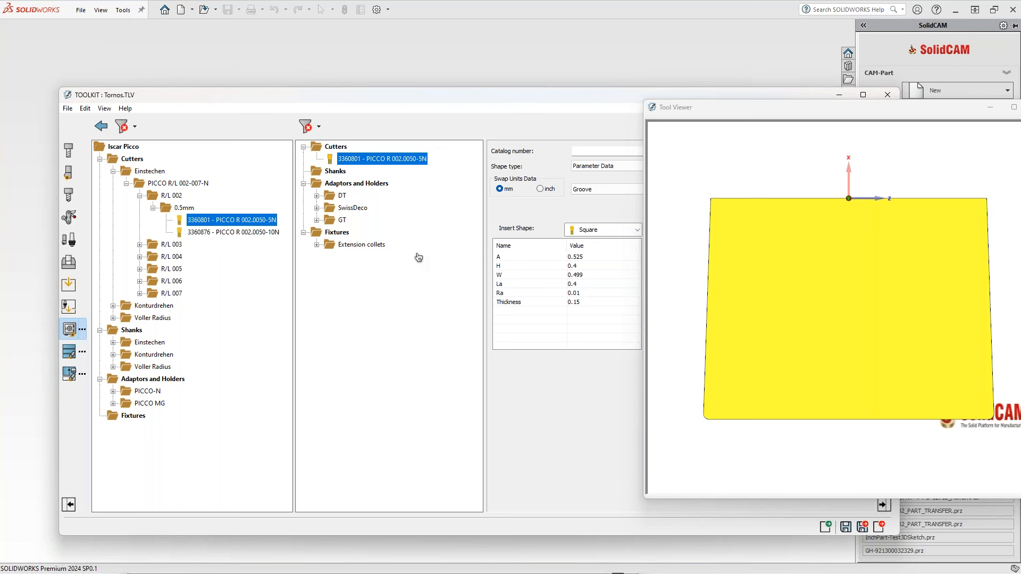
Switch to the Machine ID Editor, view the controller definition of M_3X_HAAS_VF2 and return to the machine definition
{"action": "left_click", "coordinate": [510, 512]}
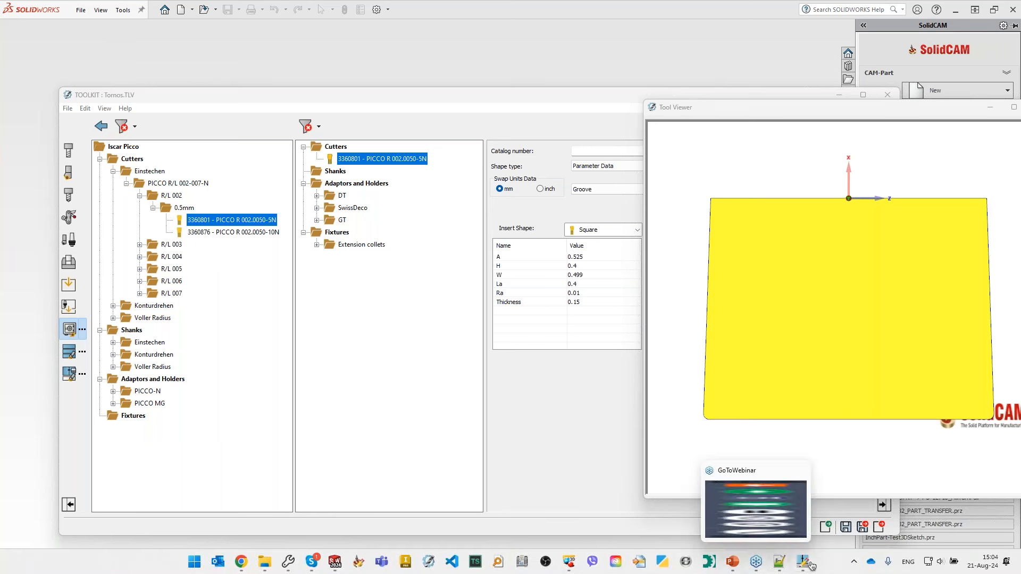
{"action": "left_click", "coordinate": [804, 563]}
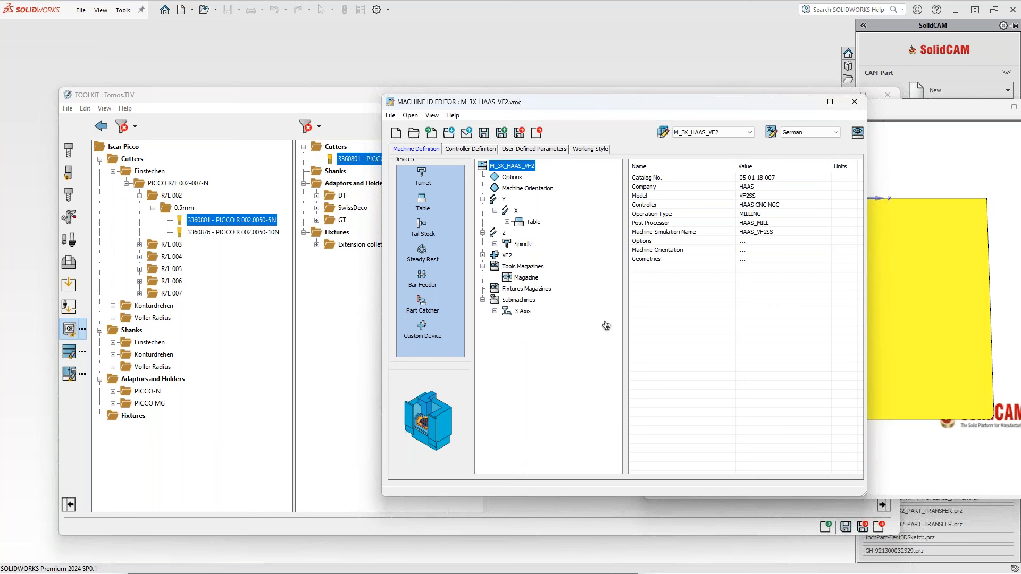
{"action": "left_click", "coordinate": [468, 151]}
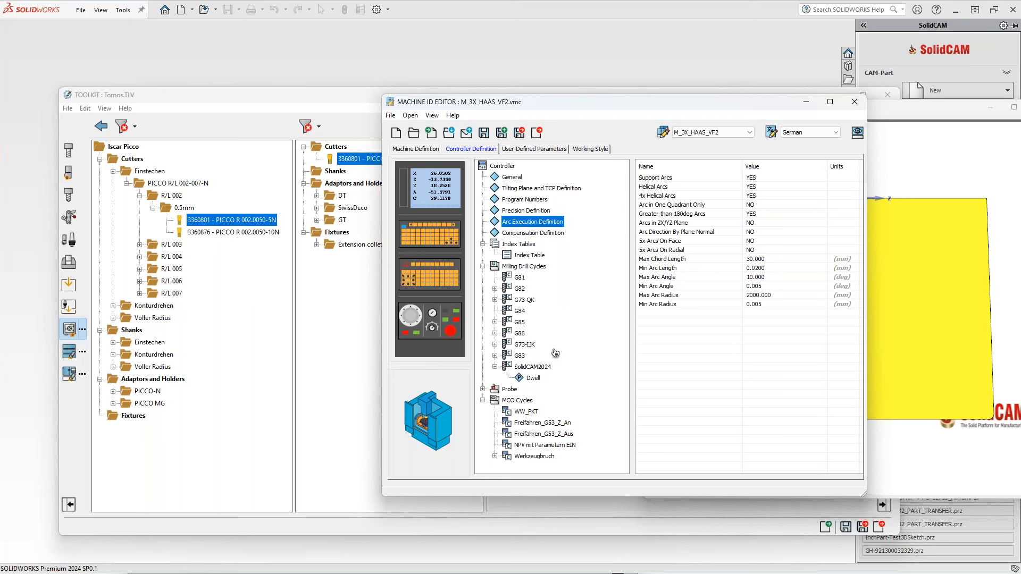
{"action": "left_click", "coordinate": [414, 149]}
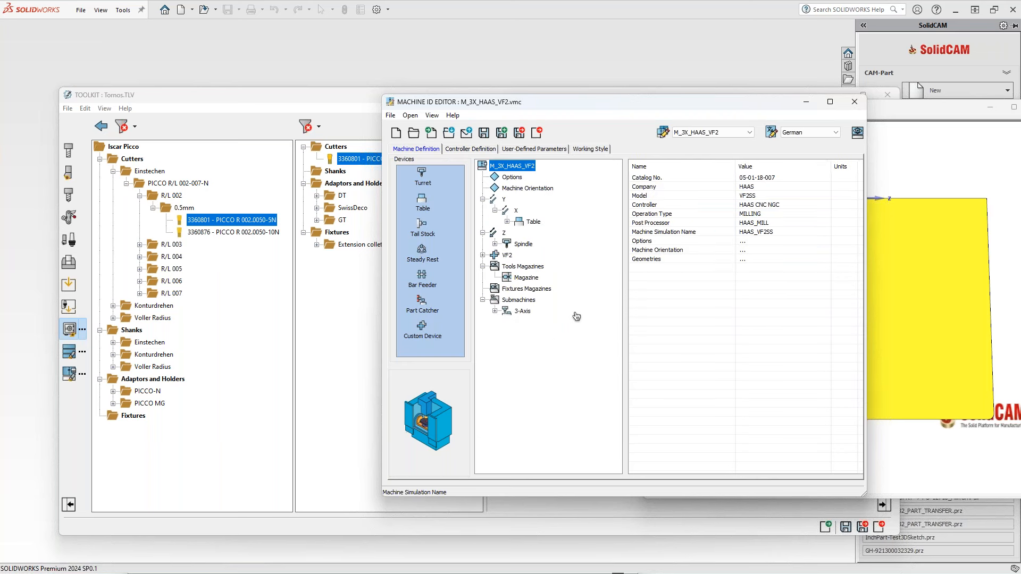
Add a new axis under the X axis in the M_3X_HAAS_VF2 configuration and copy it
{"action": "right_click", "coordinate": [515, 211]}
{"action": "left_click", "coordinate": [546, 258]}
{"action": "right_click", "coordinate": [529, 233]}
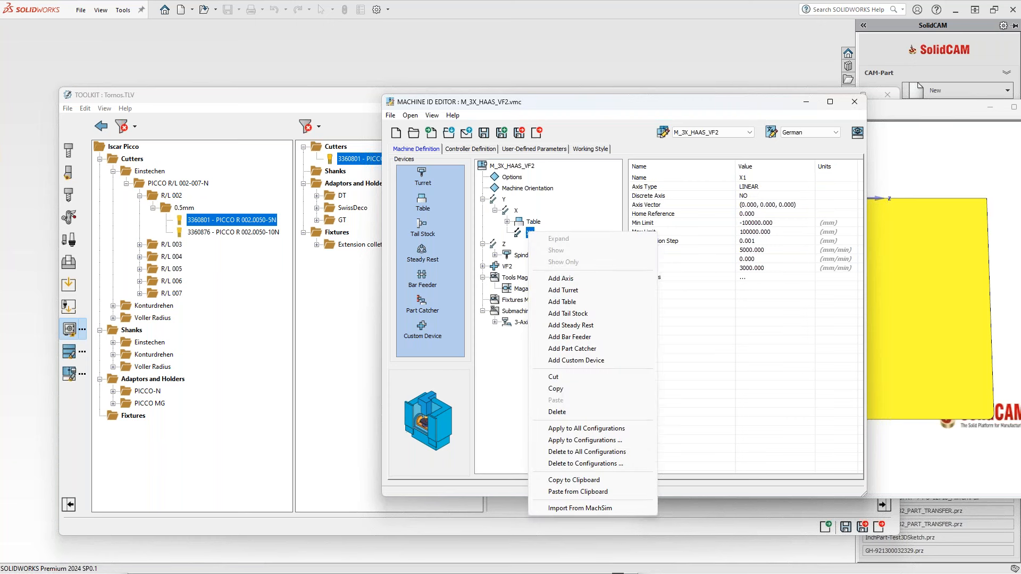
{"action": "left_click", "coordinate": [555, 389]}
Paste the copied axis under the X axis in the M_3X_HAAS_VF2_TRT160 configuration
{"action": "left_click", "coordinate": [730, 135]}
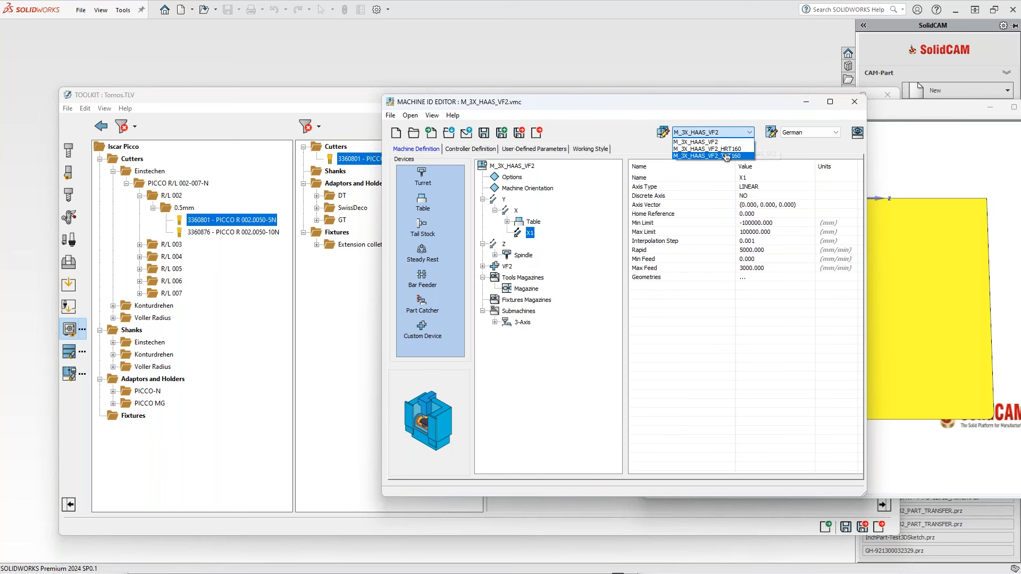
{"action": "left_click", "coordinate": [725, 158]}
{"action": "right_click", "coordinate": [516, 213]}
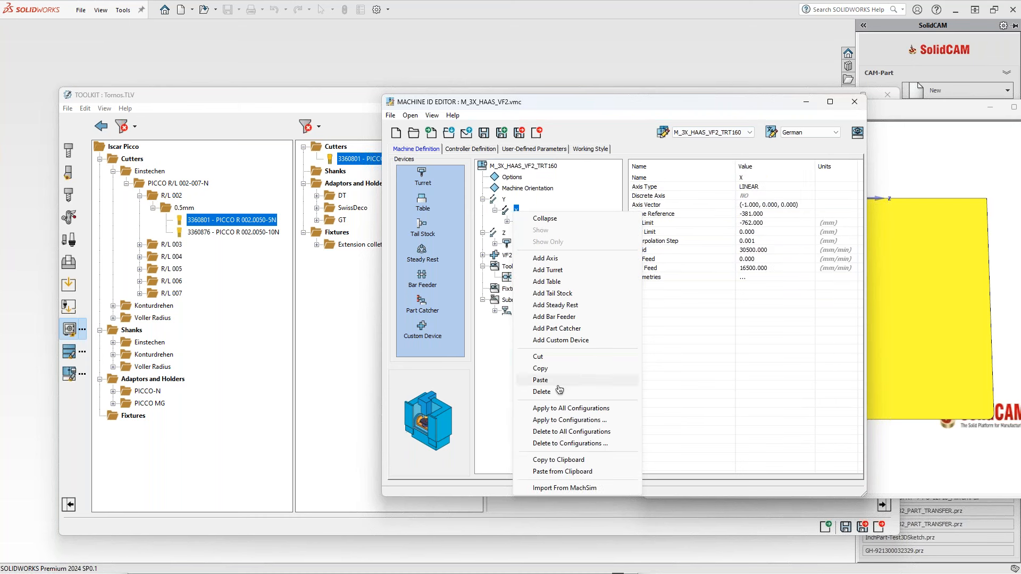
{"action": "left_click", "coordinate": [534, 380]}
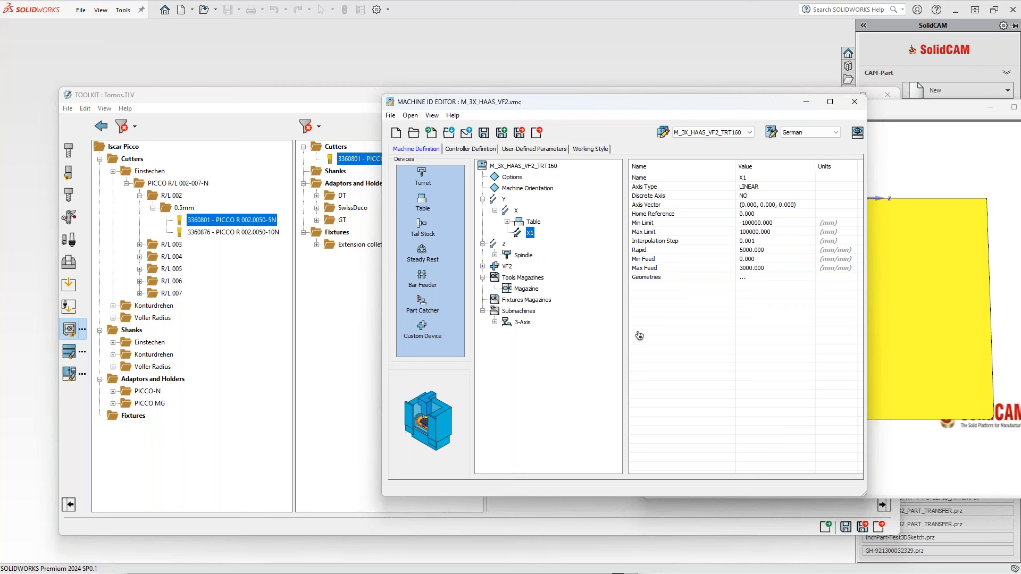
View the MCO Cycles in the controller definition of M_3X_HAAS_VF2_TRT160 and compare them with those of M_3X_HAAS_VF2
{"action": "left_click", "coordinate": [483, 149]}
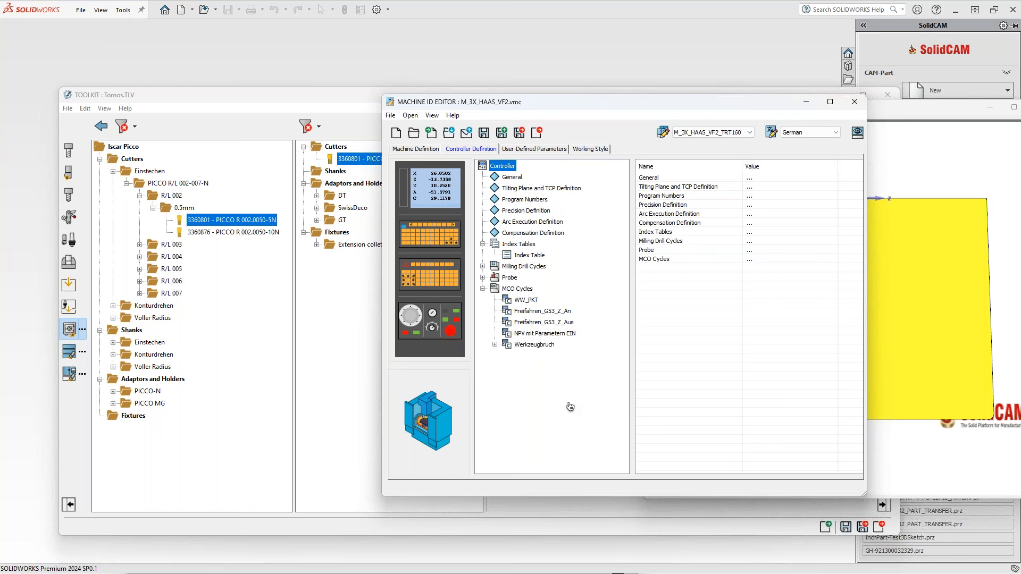
{"action": "left_click", "coordinate": [511, 288]}
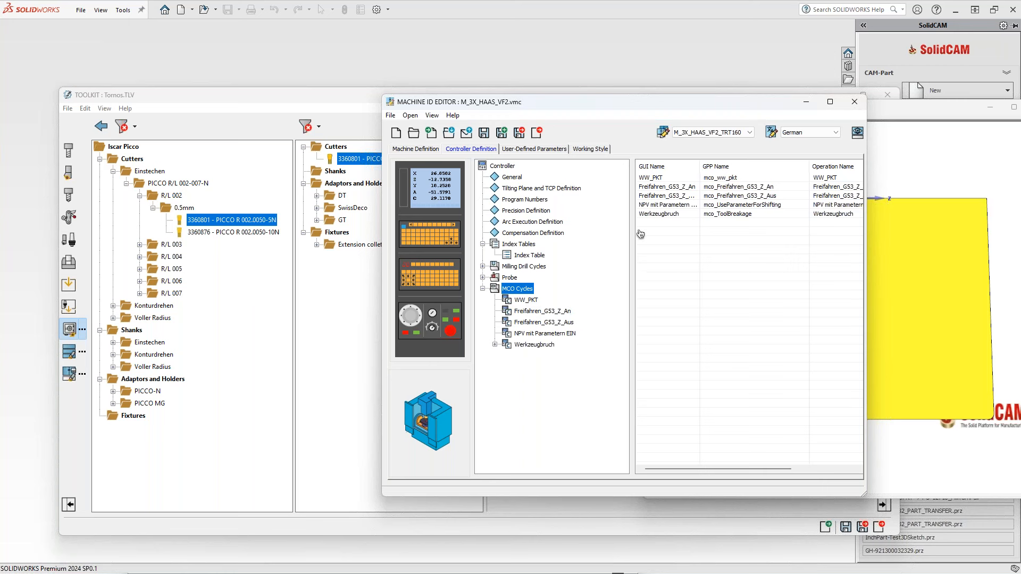
{"action": "left_click", "coordinate": [727, 134]}
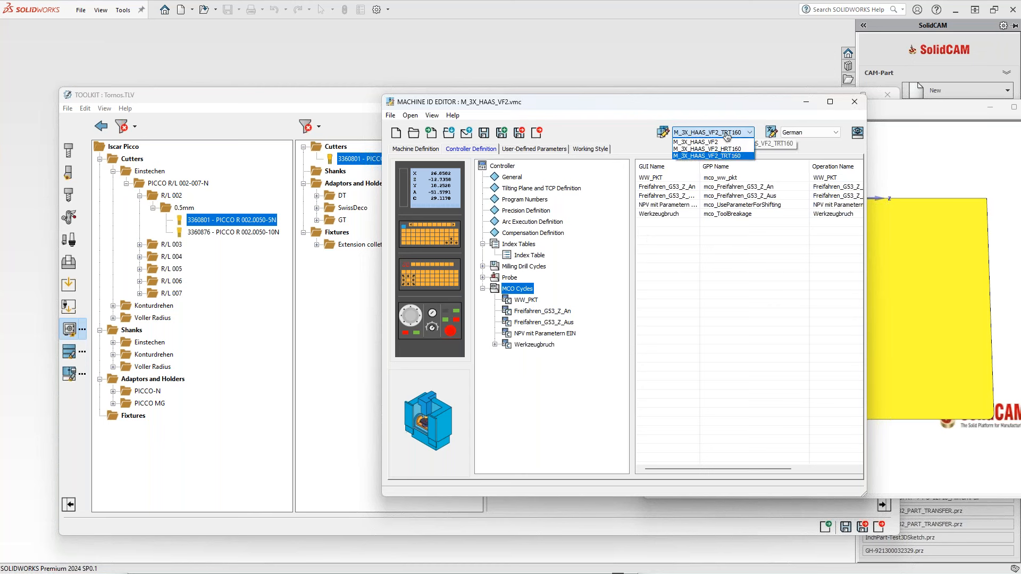
{"action": "left_click", "coordinate": [718, 146]}
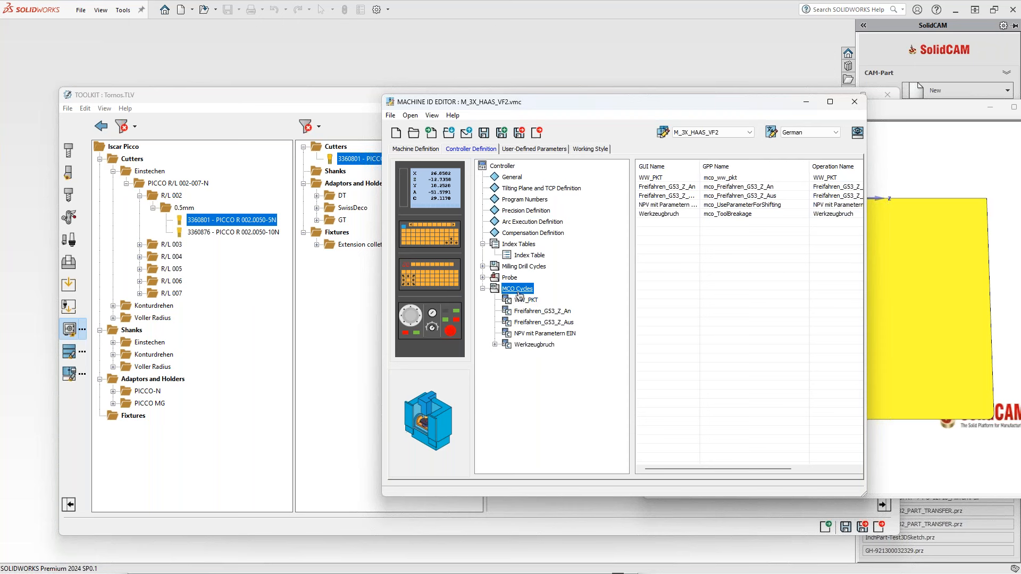
Switch to the M_3X_HAAS_VF2_HRT160 configuration to check its MCO Cycles and move the Machine ID Editor clear of the Tool Viewer
{"action": "left_click", "coordinate": [713, 132]}
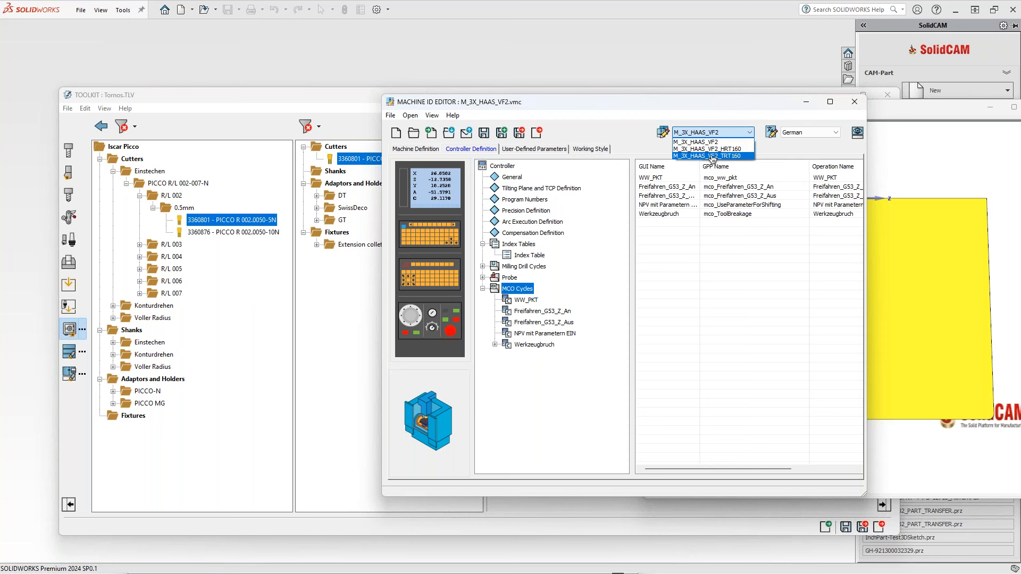
{"action": "left_click", "coordinate": [715, 142]}
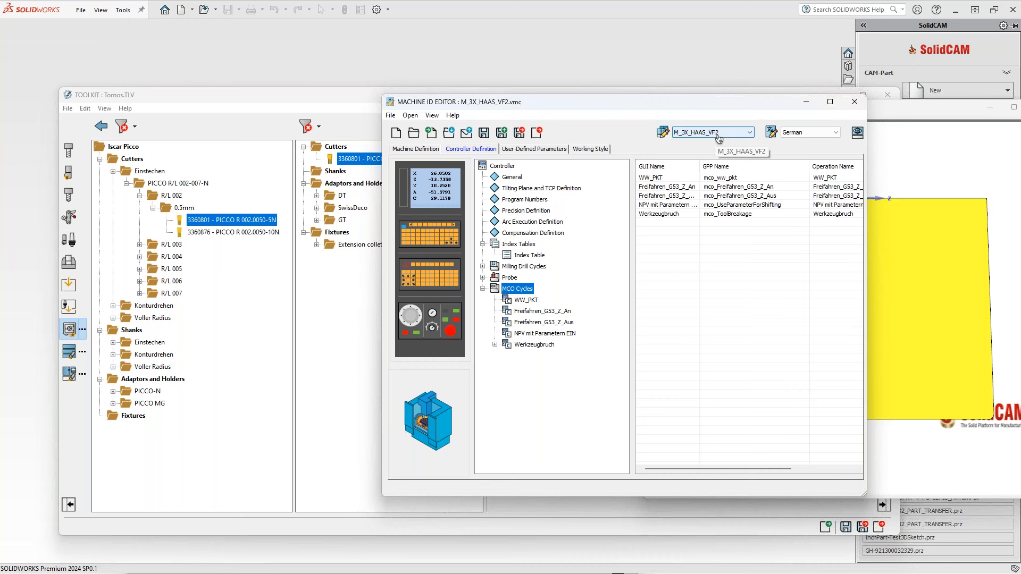
{"action": "left_click", "coordinate": [716, 133]}
{"action": "left_click", "coordinate": [723, 151]}
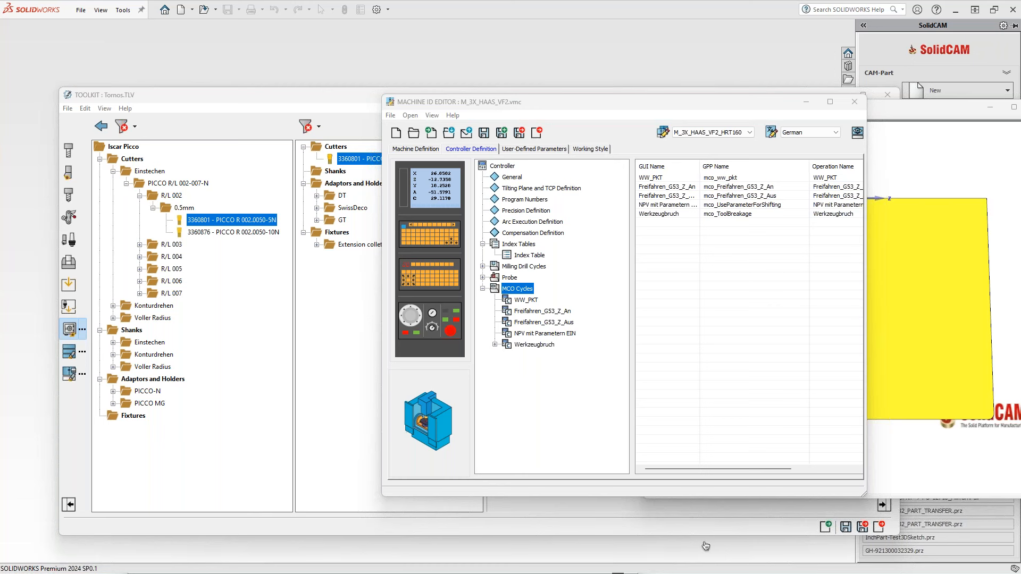
{"action": "left_click_drag", "start_coordinate": [730, 110], "coordinate": [496, 111]}
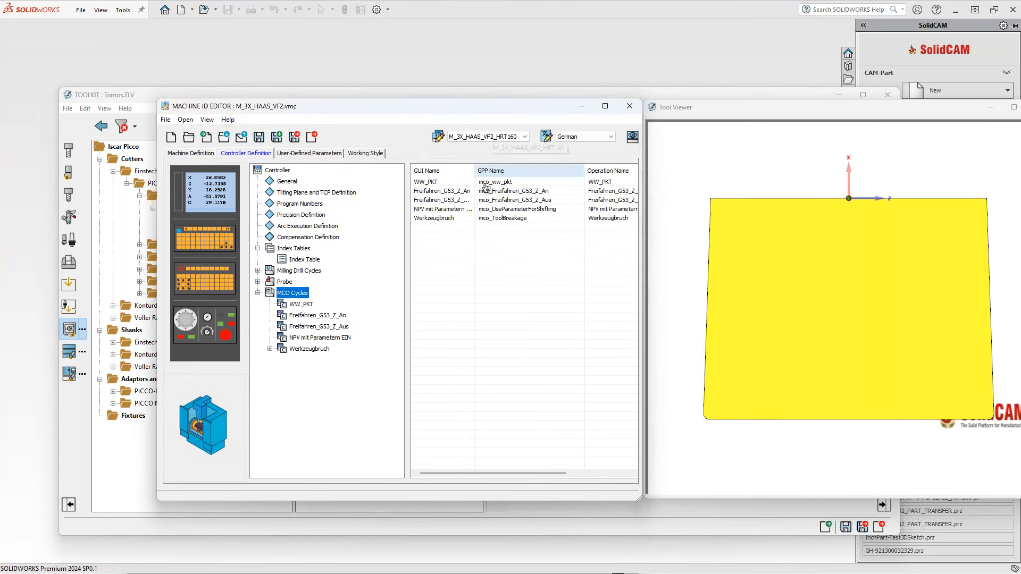